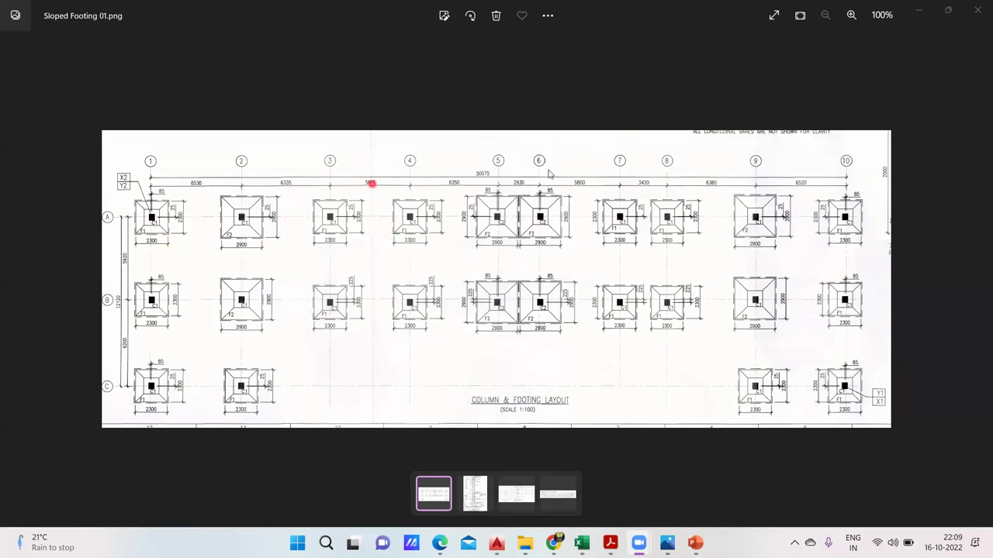
Review the sloped footing drawings from the layout through the column section and footing plan to the footing reinforcement schedule
key(Right)
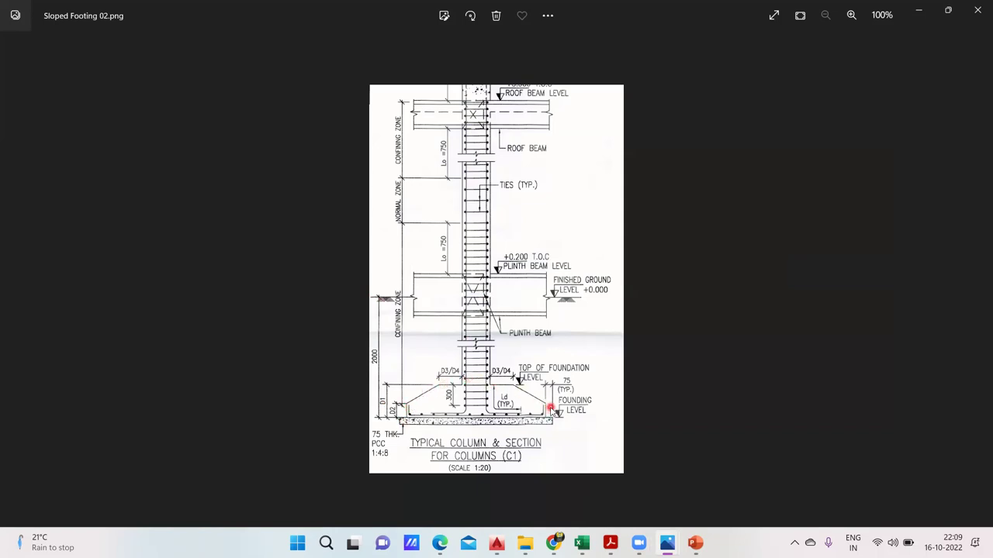
key(Right)
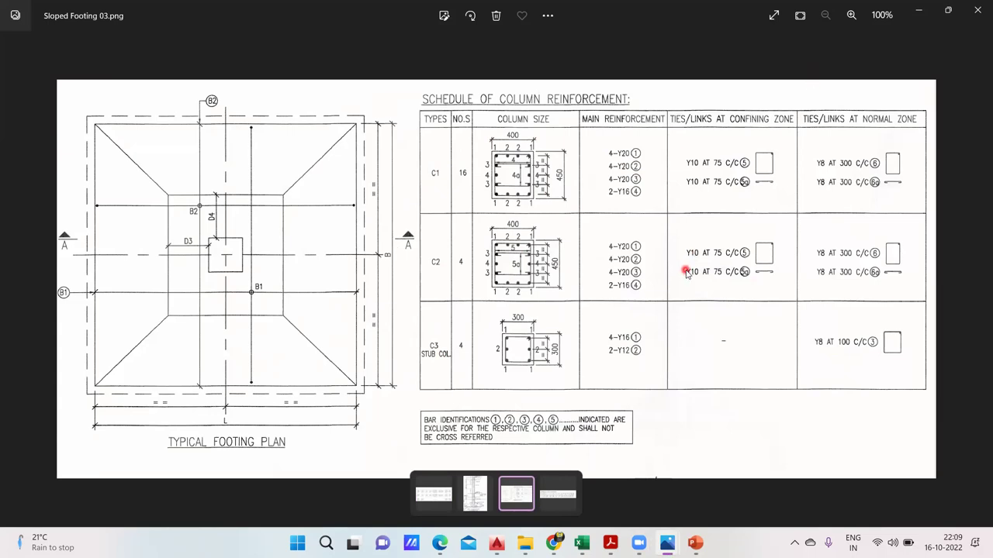
key(Right)
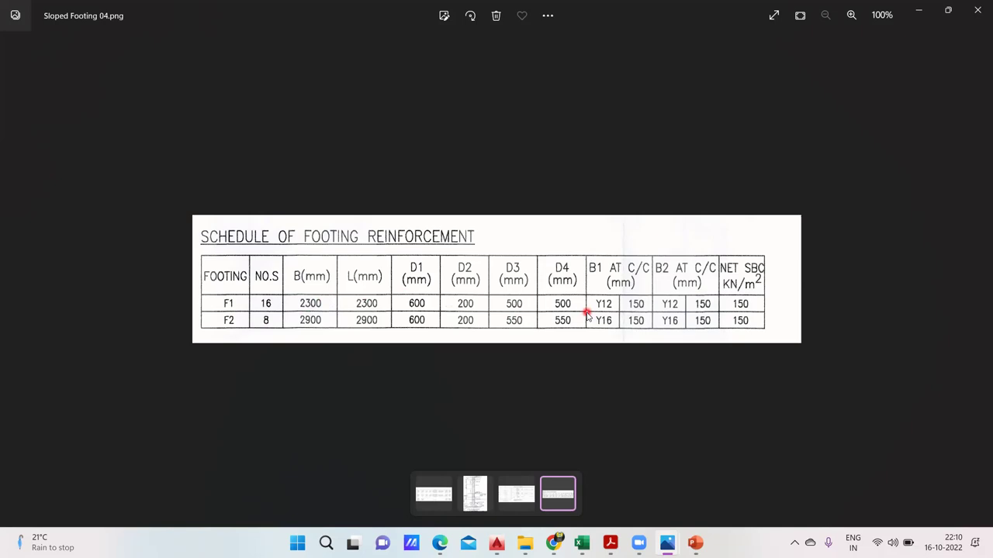
Switch to the Advanced excel Sheets workbook and clear the F3, F4 and F5 earthwork rows on the Sloped Footing sheet
mouse_move(581, 543)
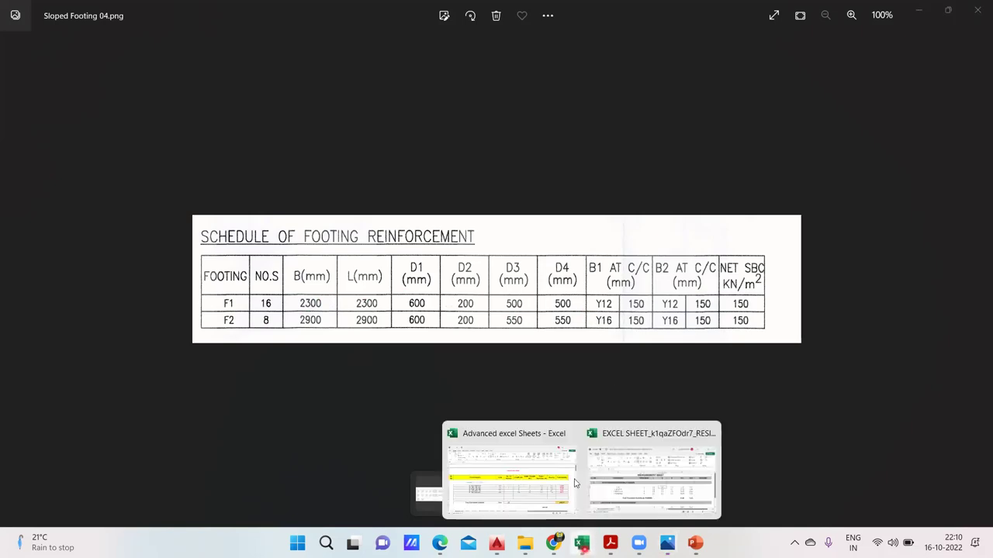
click(566, 471)
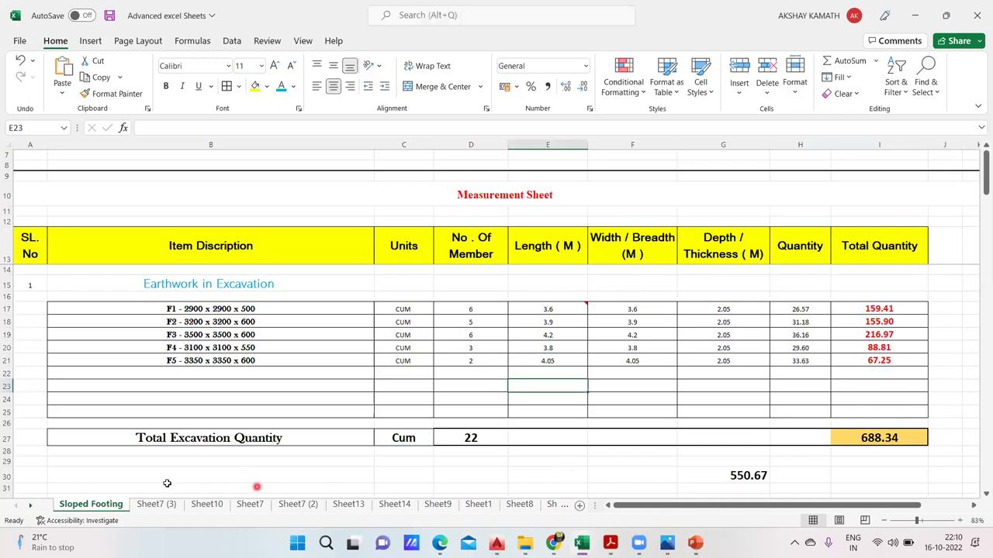
click(154, 504)
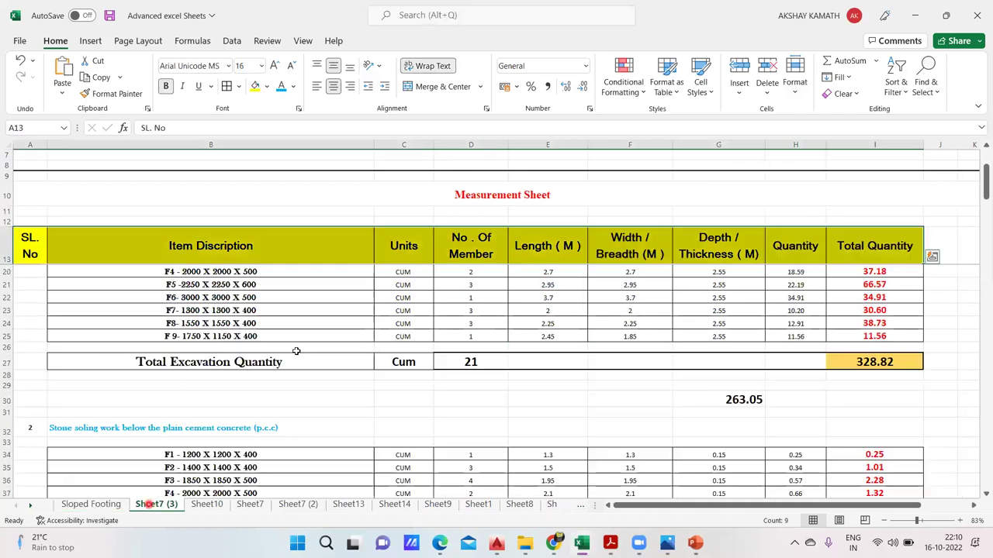
click(100, 505)
drag(174, 335, 877, 367)
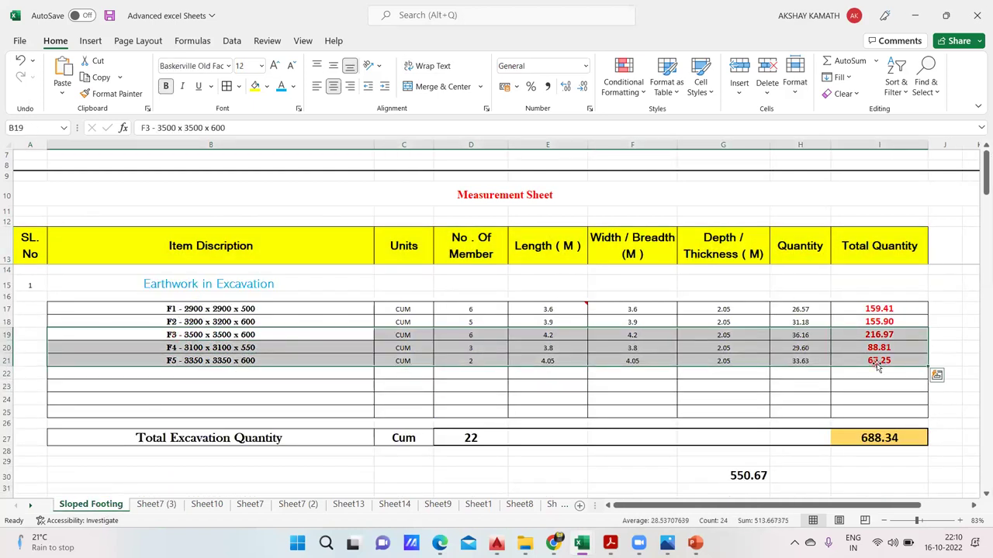
key(Delete)
click(639, 384)
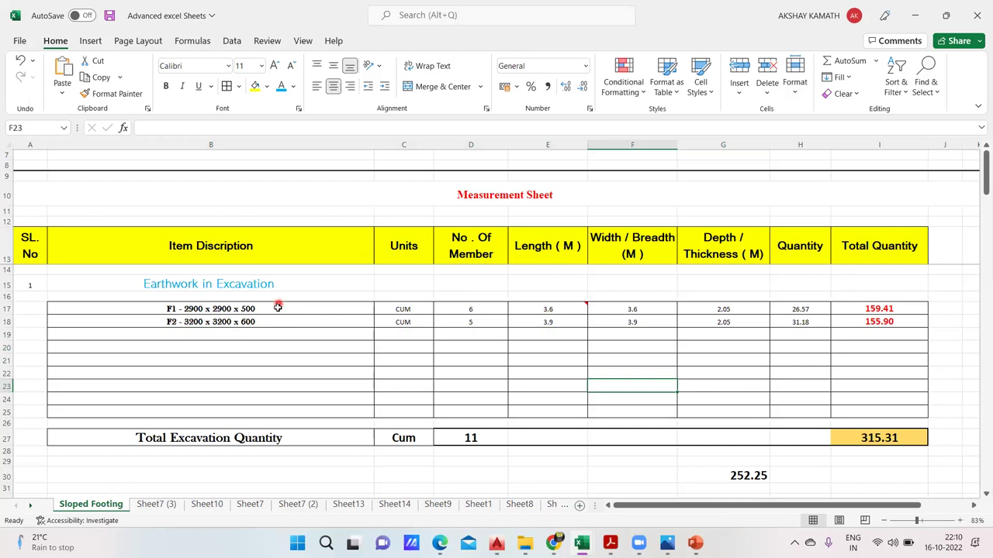
Check the F1 and F2 sizes in the Sloped Footing 04 schedule in Photos, and return to the Excel measurement sheet
click(667, 543)
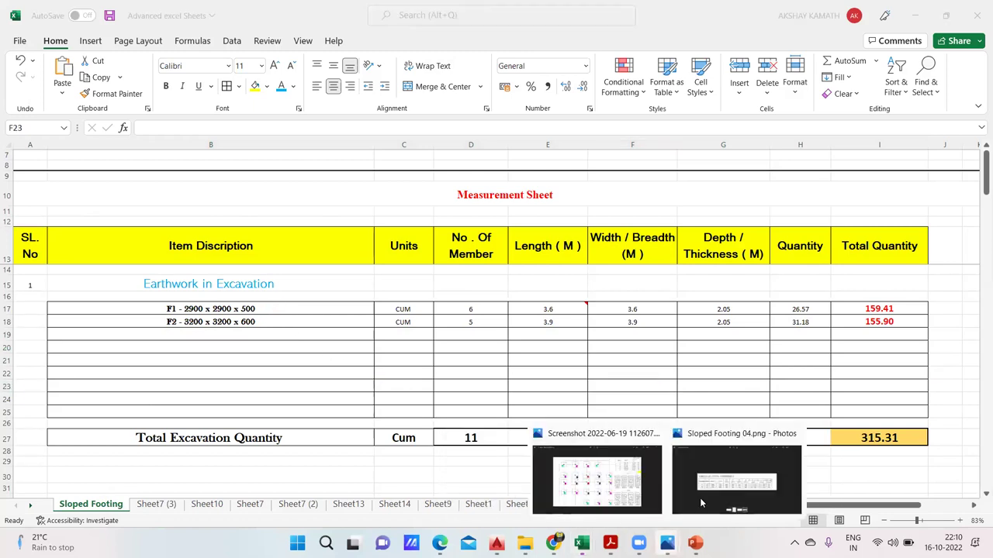
click(723, 487)
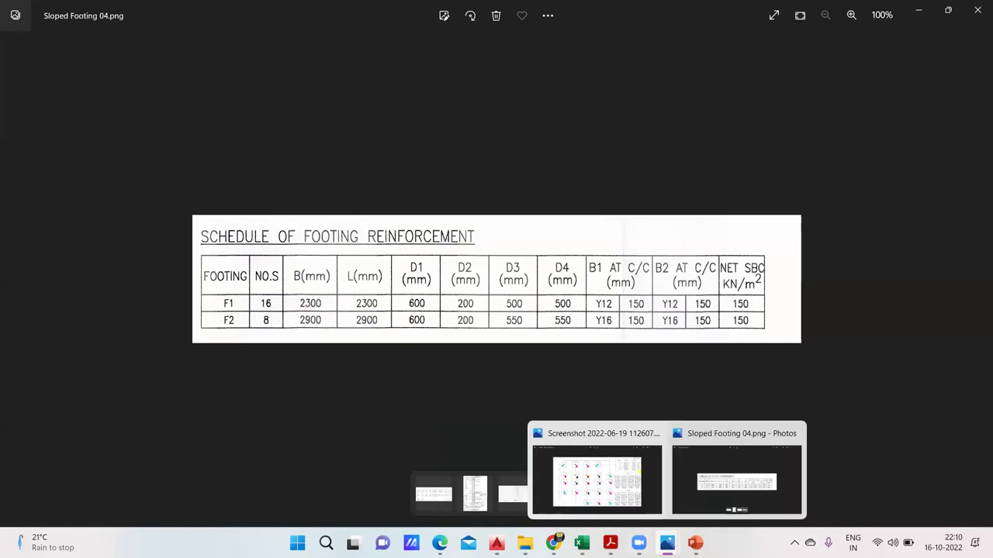
click(695, 543)
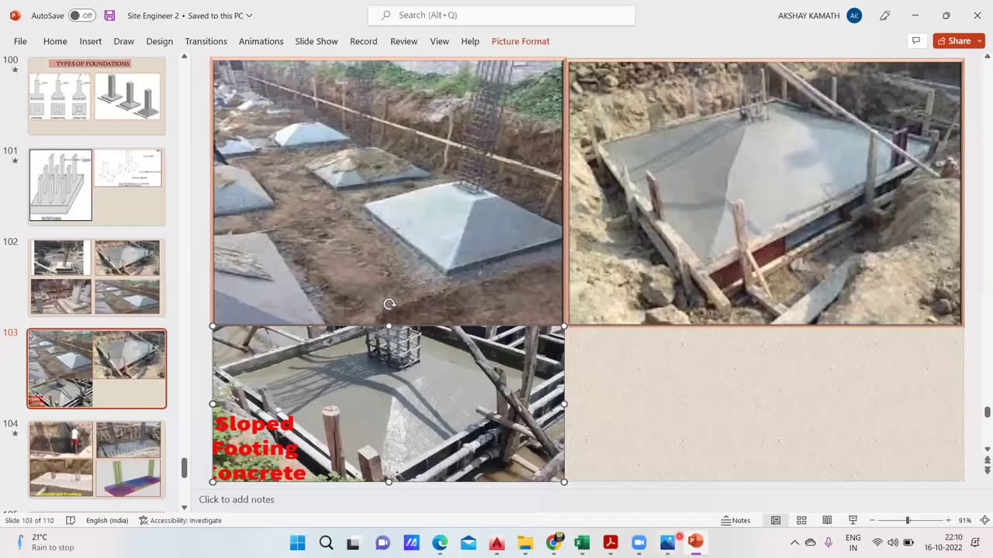
click(504, 469)
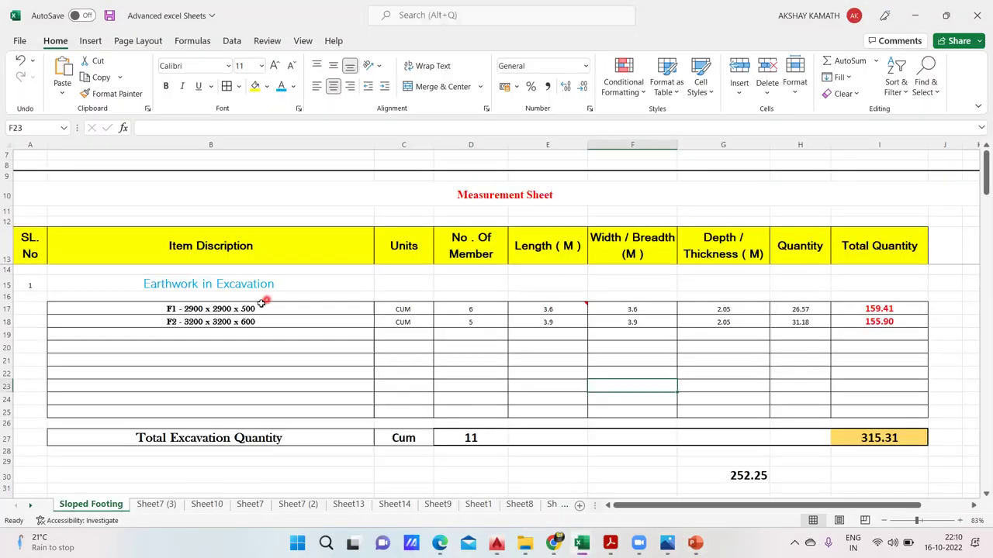
Change the F1 earthwork item description to "F1 - 2300 x 2300 x 500"
click(199, 309)
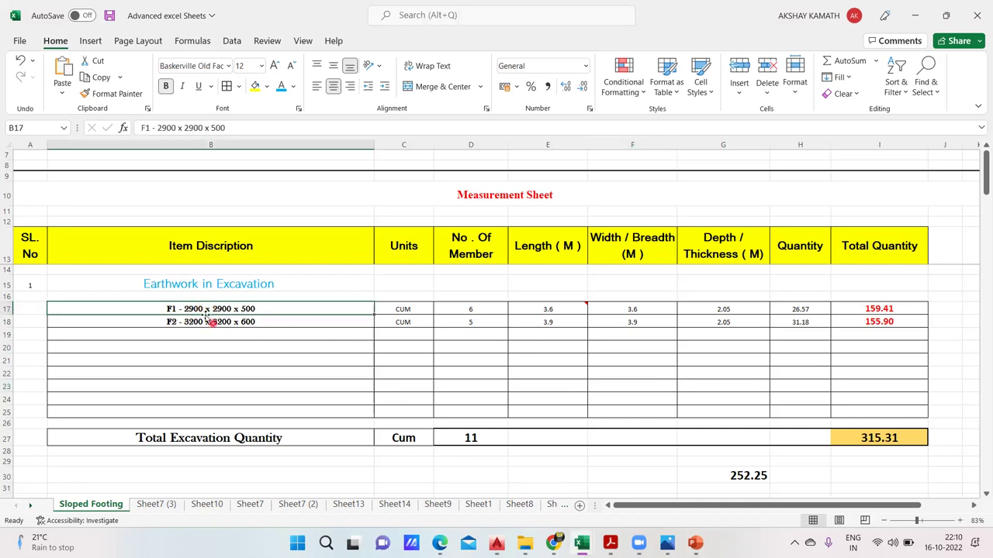
double_click(199, 309)
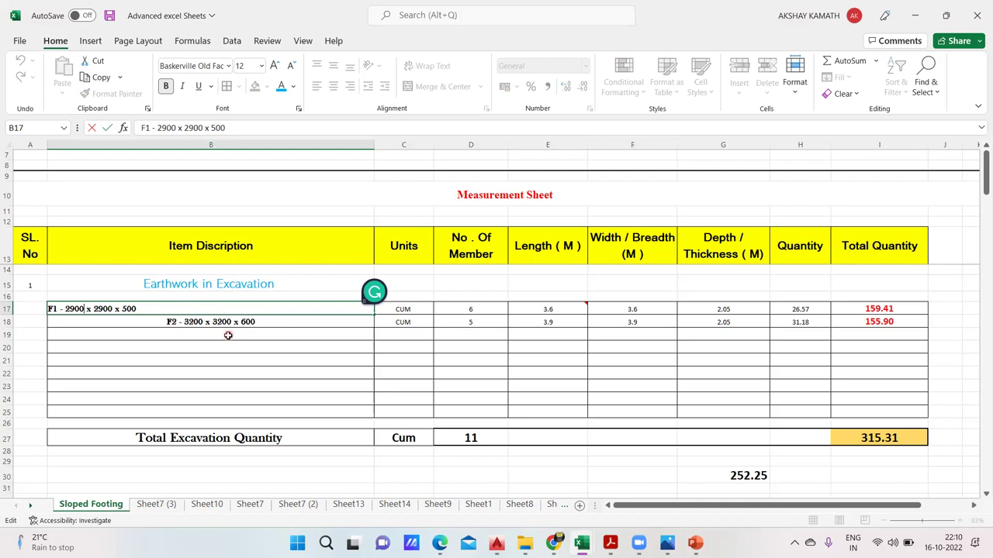
key(BackSpace)
text(3)
key(BackSpace)
text(3)
key(Return)
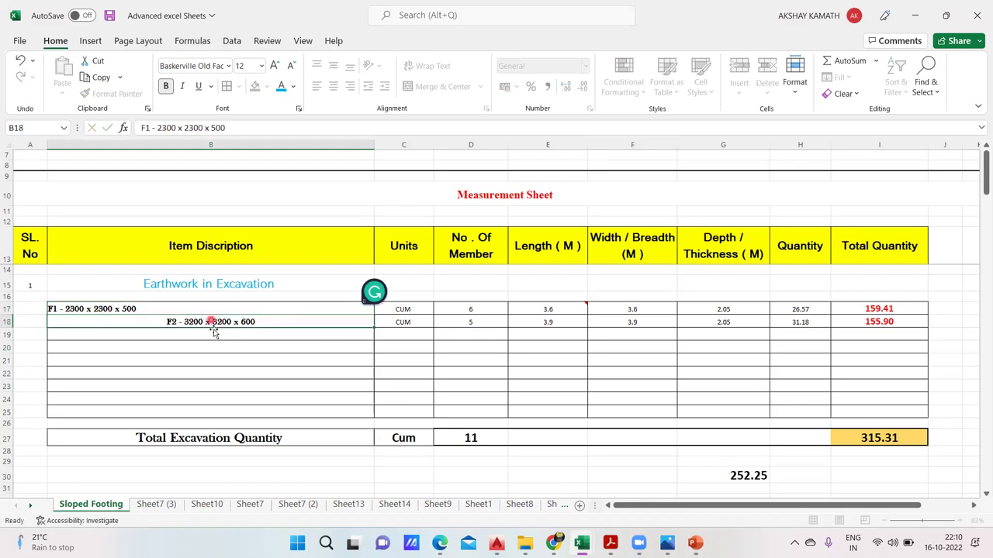
Change the F2 earthwork item description to "F2 - 2900 x 2900 x 600"
key(F2)
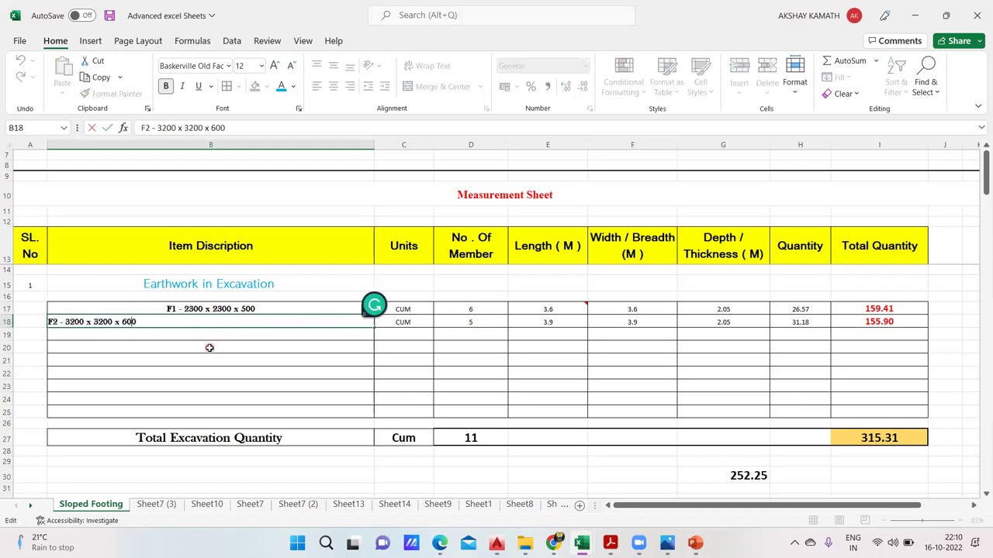
key(BackSpace)
key(BackSpace)
key(BackSpace)
key(BackSpace)
text(2900)
key(Right)
key(Right)
key(Right)
key(Right)
key(Right)
key(Right)
key(Right)
key(BackSpace)
key(BackSpace)
key(BackSpace)
key(BackSpace)
text(2900)
click(210, 348)
Examine the footing schedule in Photos and the D1 and D2 depths in the Sloped Footing 02 column section
mouse_move(667, 543)
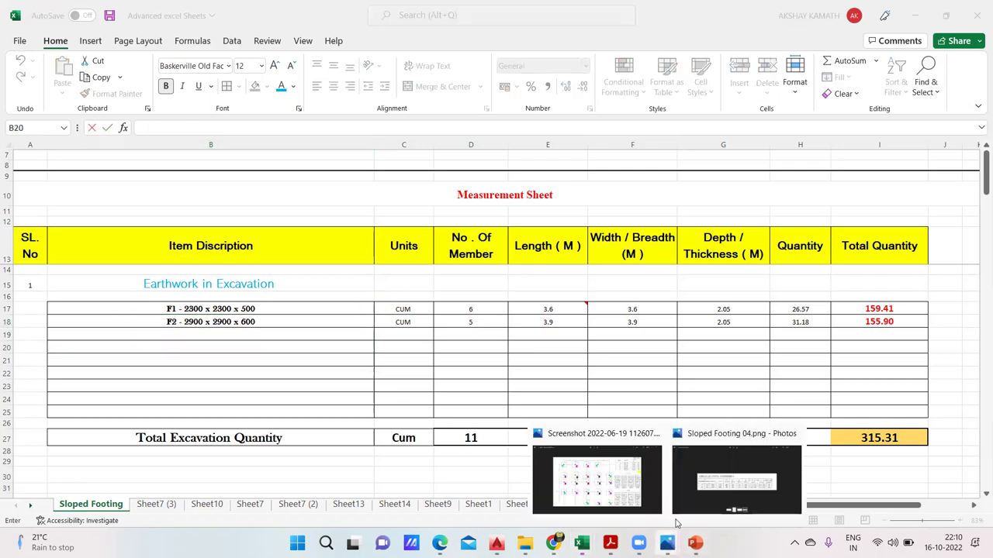
click(708, 482)
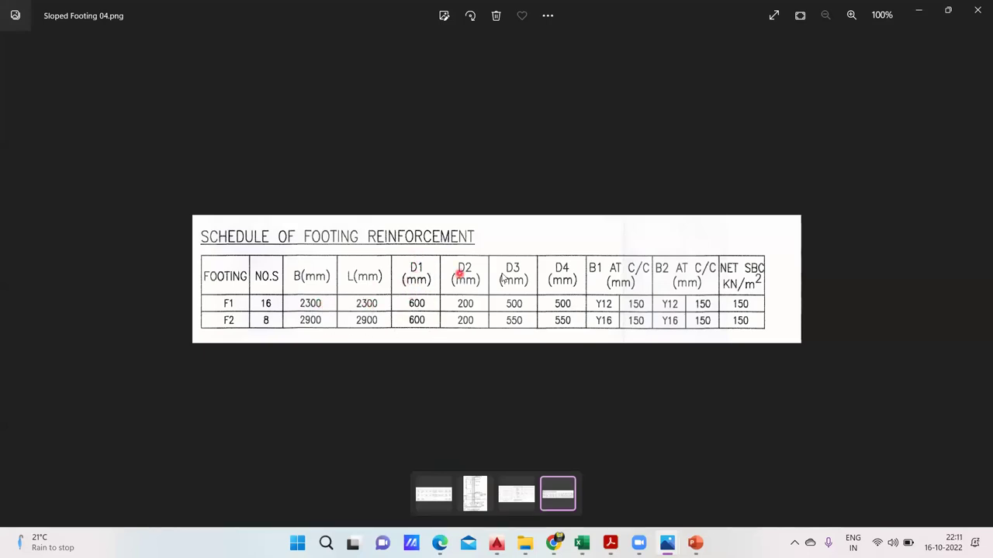
key(Left)
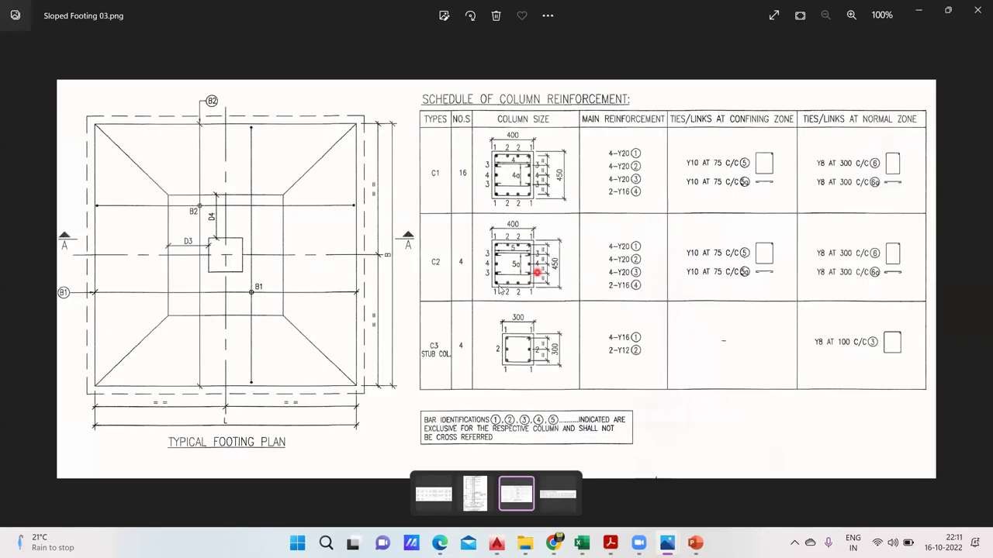
key(Left)
key(Left)
key(Right)
scroll(427, 436, up, 4)
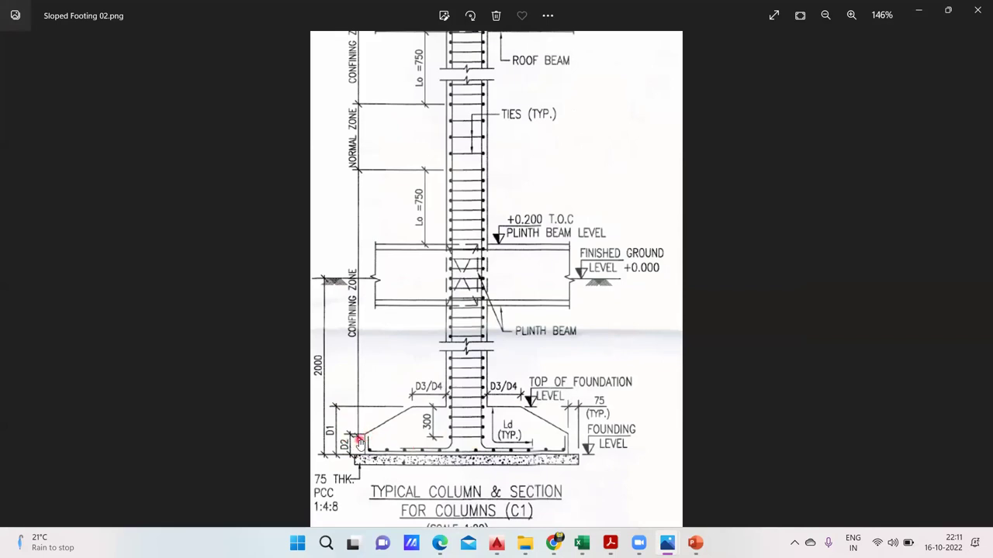
mouse_move(667, 543)
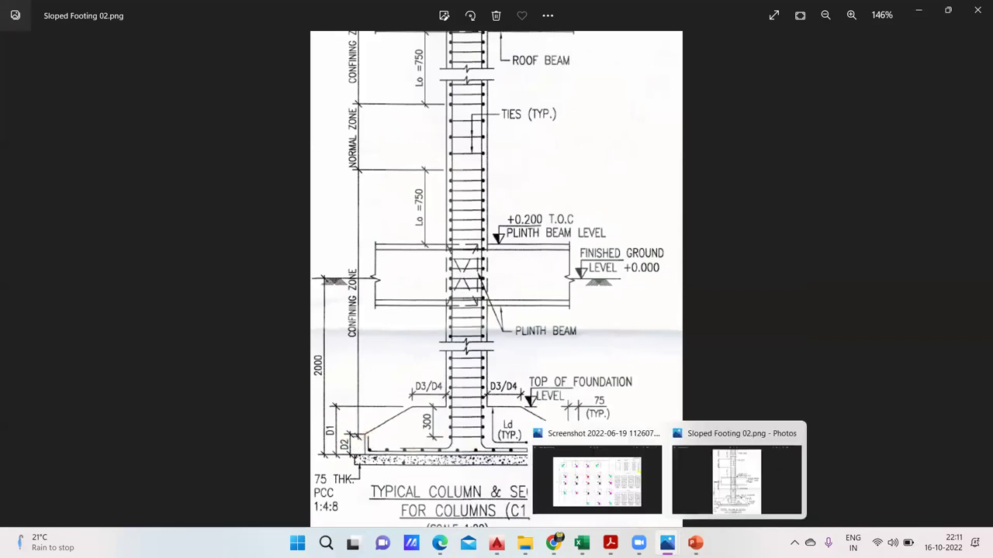
mouse_move(582, 543)
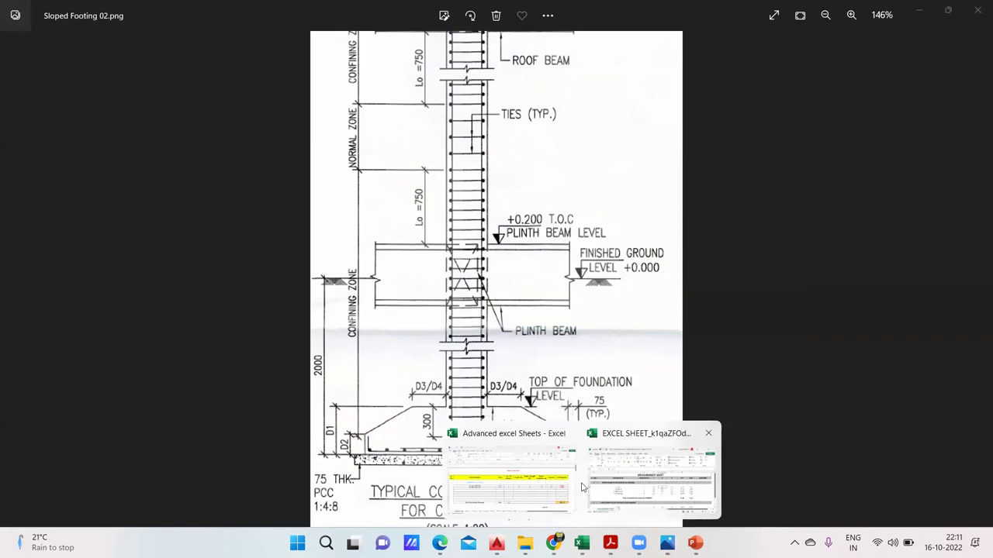
click(533, 489)
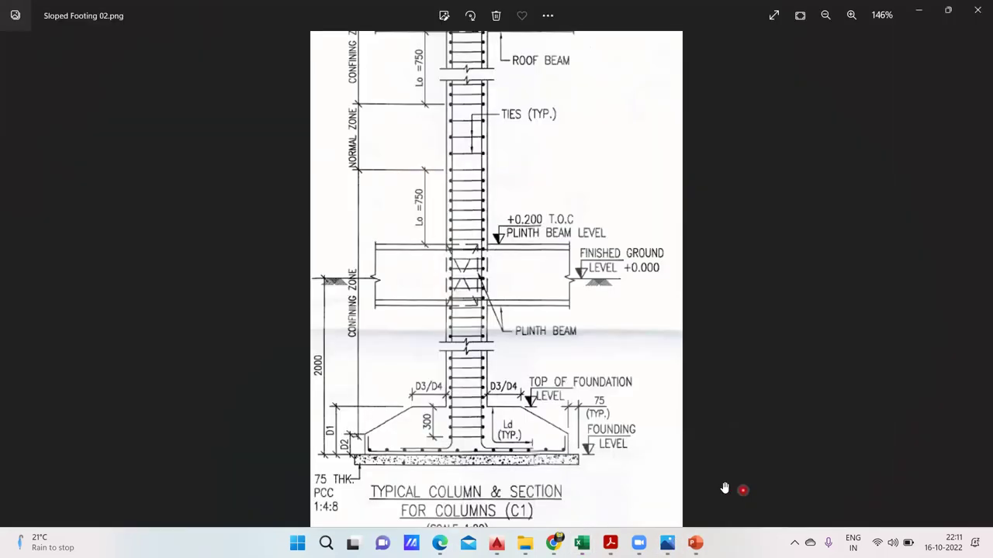
View the Sloped Footing 02 and 03 drawings together, and inspect the footing depths in the column section
click(726, 484)
click(529, 497)
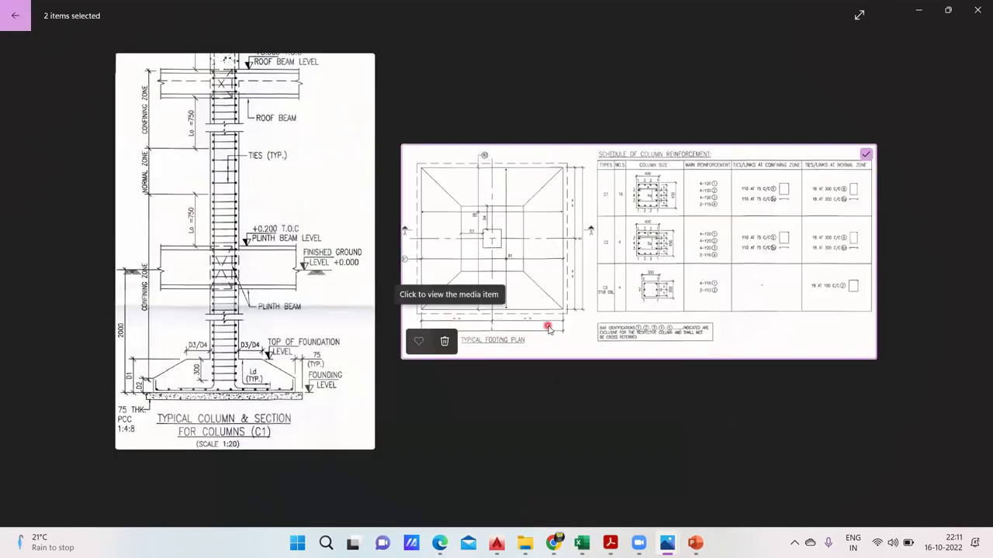
click(459, 326)
key(Left)
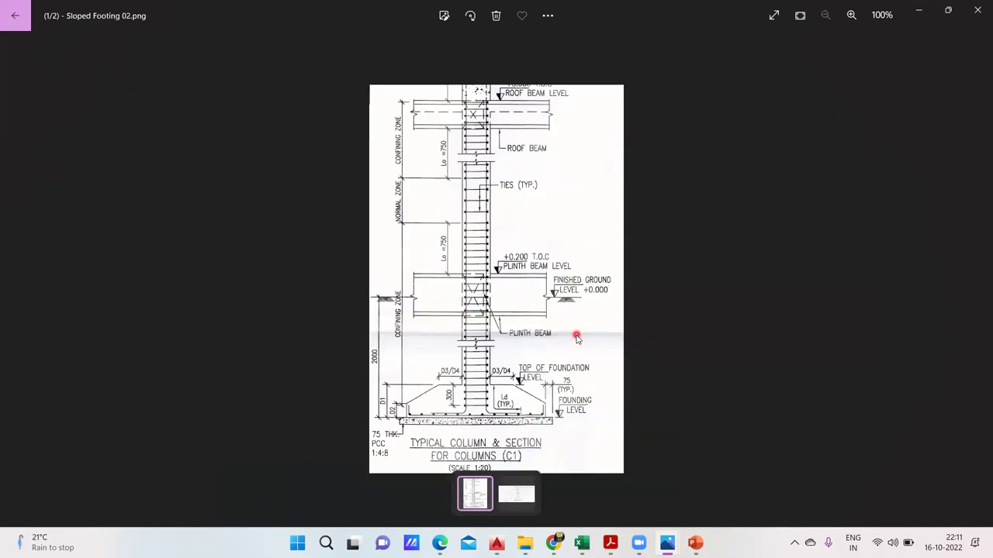
key(Right)
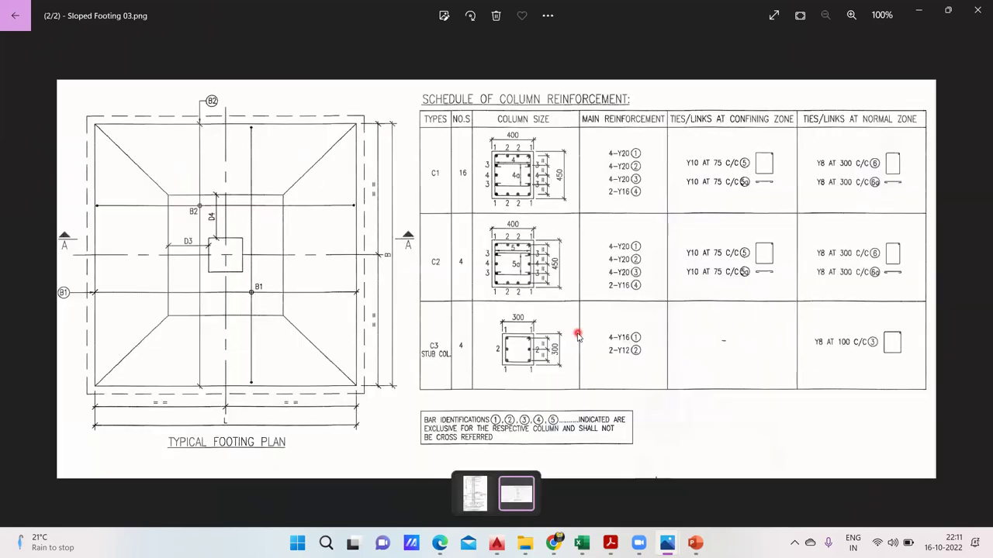
double_click(589, 481)
double_click(587, 477)
key(Left)
mouse_move(525, 543)
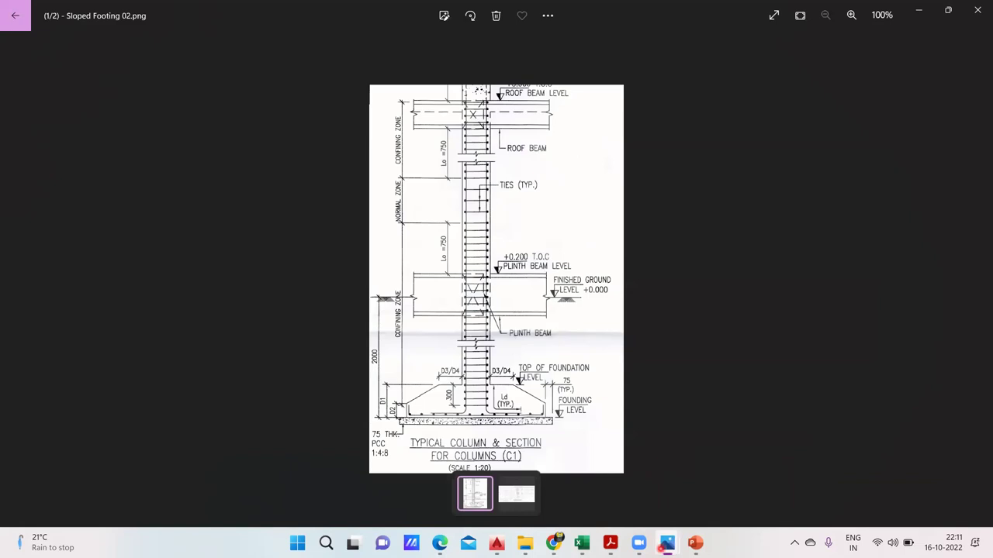
scroll(697, 465, up, 2)
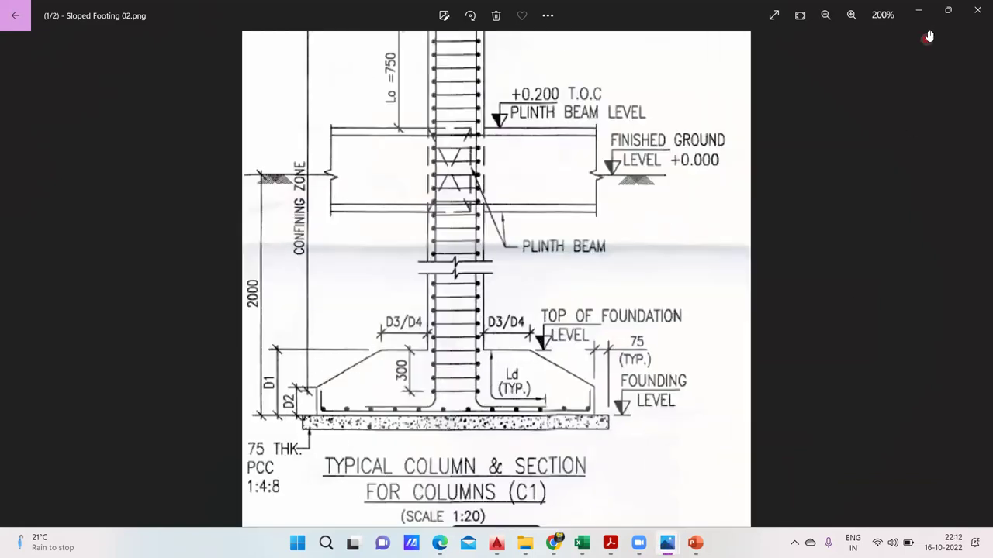
scroll(794, 165, down, 2)
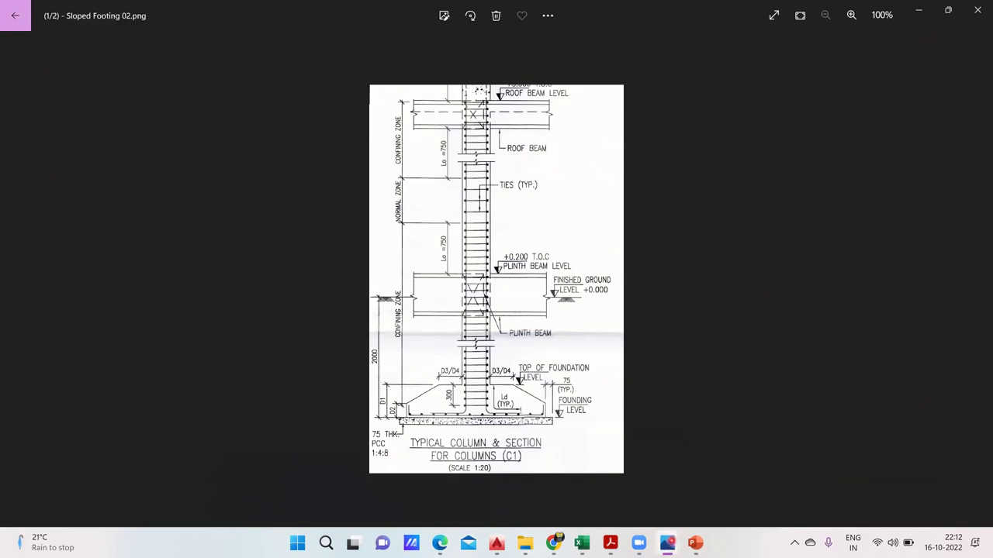
Reopen Sloped Footing 02 from the Drawing Folder and go on to the footing reinforcement schedule to check the D1 depths
click(925, 16)
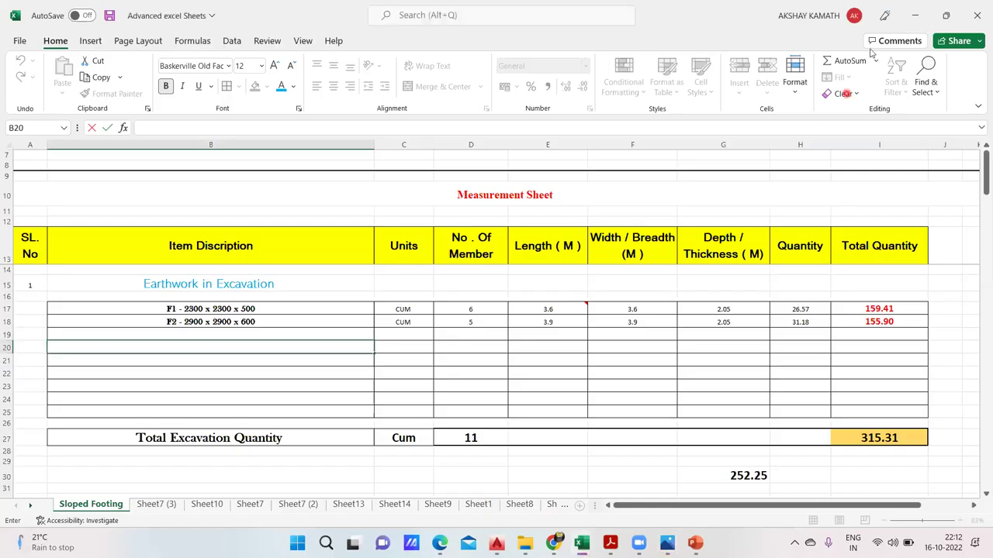
click(916, 19)
click(915, 17)
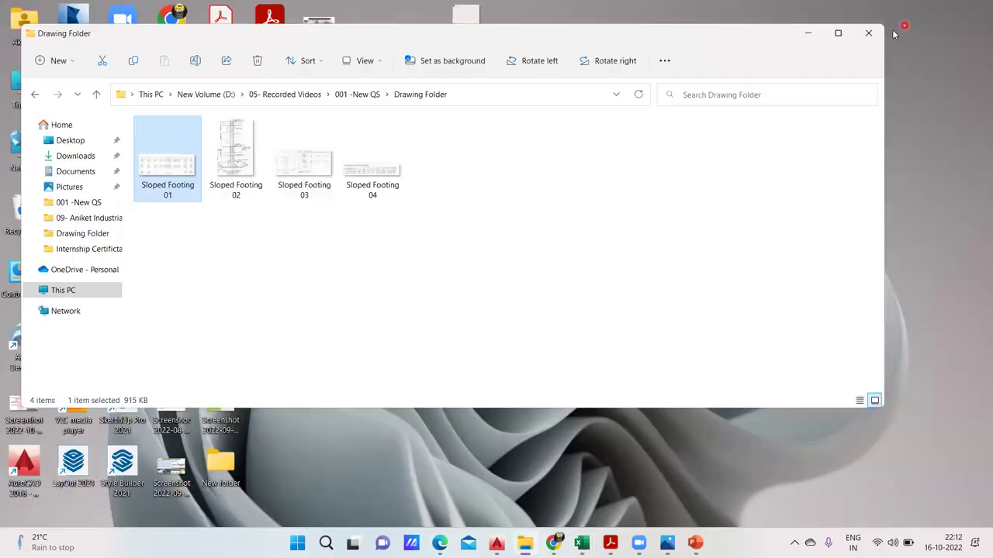
double_click(239, 173)
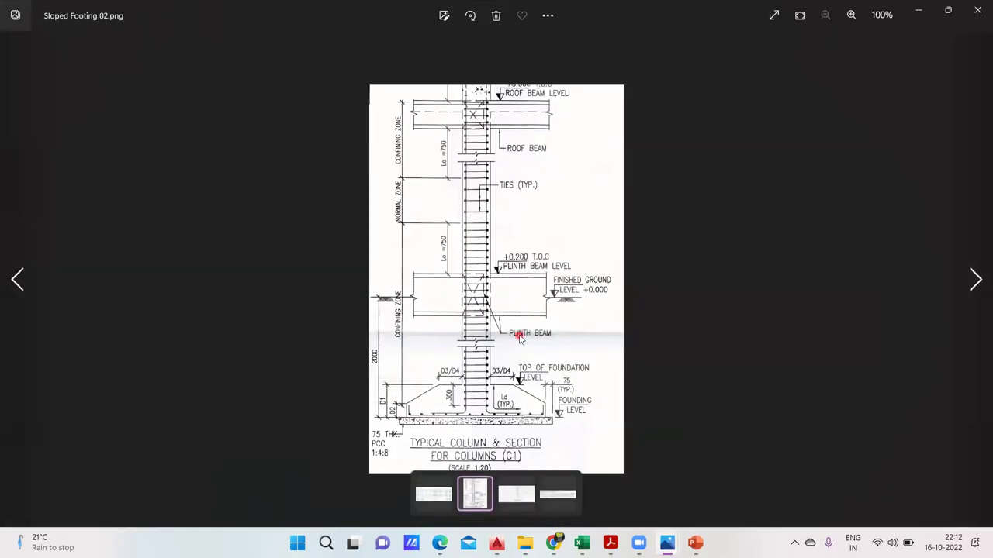
key(Right)
key(Right)
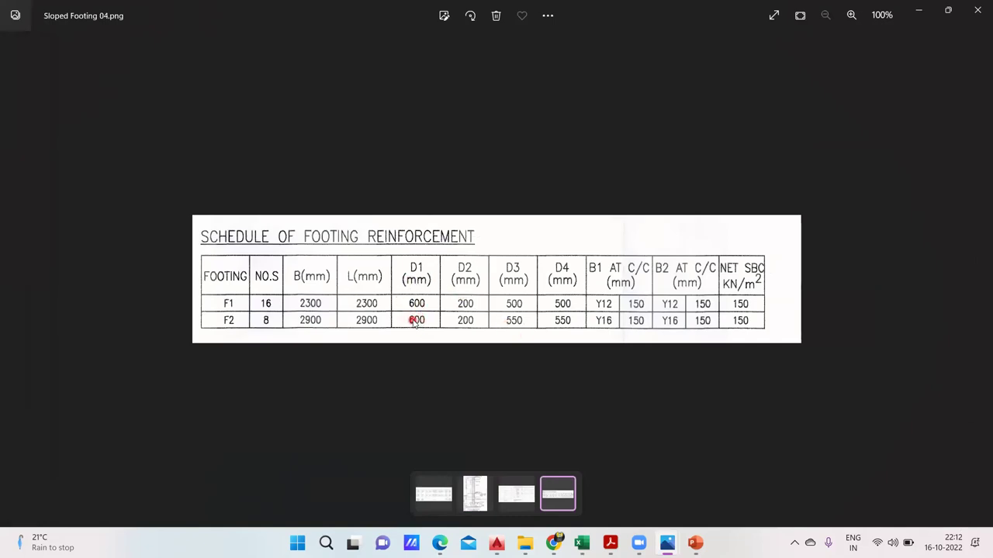
Return to the Advanced excel Sheets workbook in Excel and change the F1 earthwork item description to "F1 - 2300 x 2300 x 600"
mouse_move(581, 543)
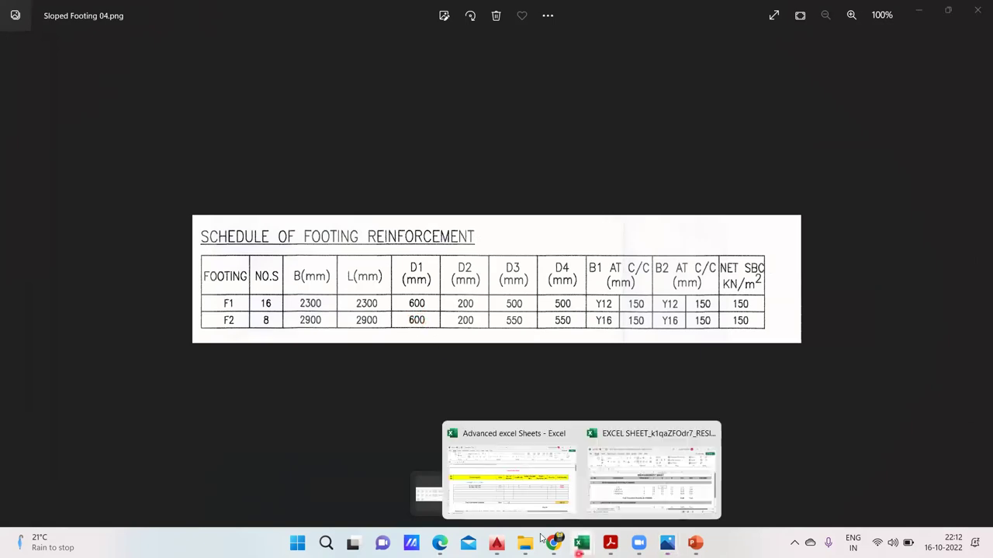
click(492, 508)
click(267, 309)
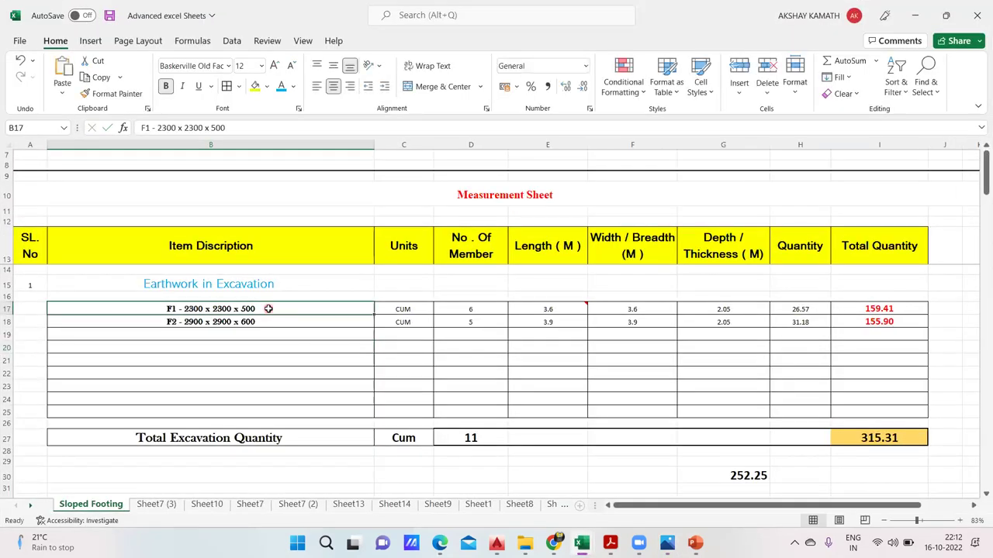
double_click(245, 309)
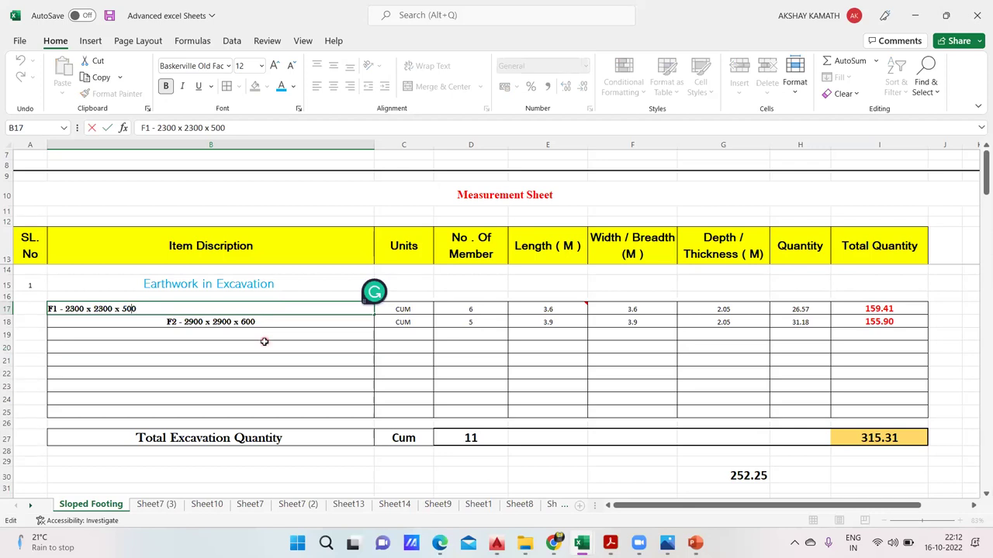
key(BackSpace)
text(6)
click(269, 347)
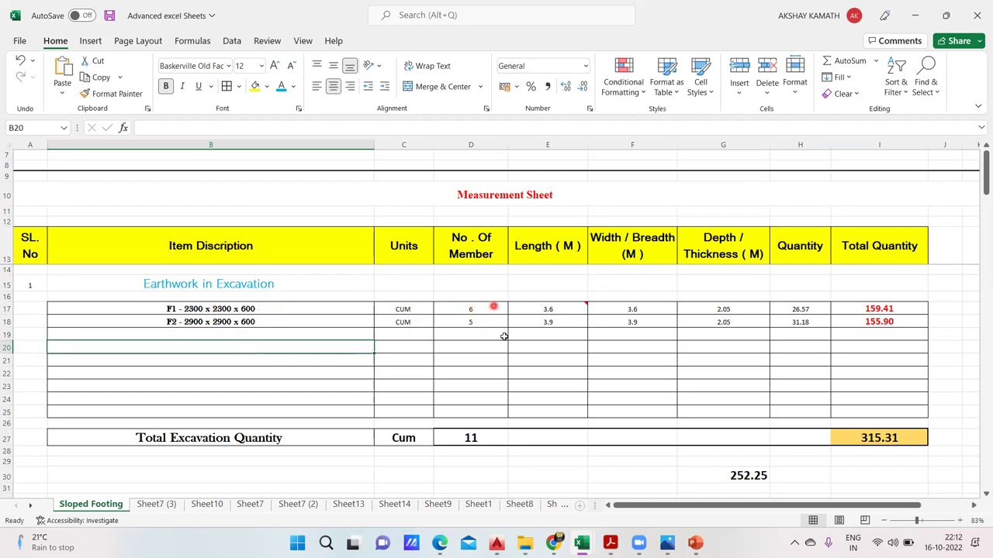
Check the footing counts in the Sloped Footing 04 schedule, and set the number of members in Excel to 16 for F1 and 8 for F2
mouse_move(667, 543)
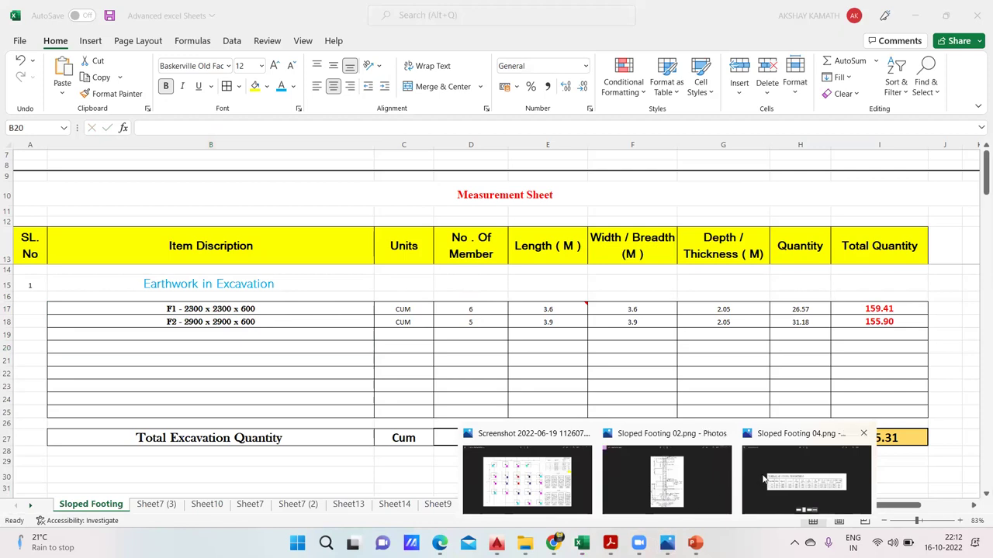
click(765, 480)
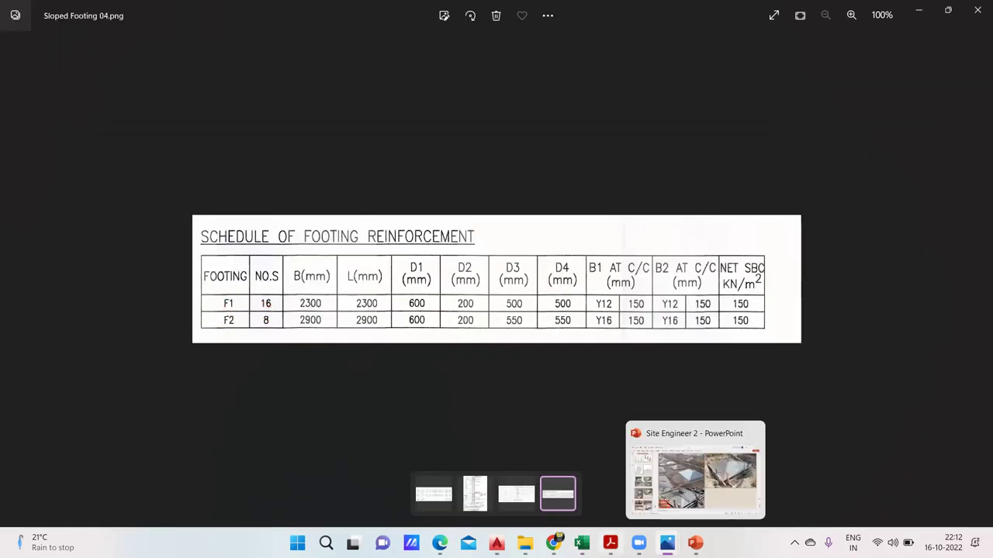
mouse_move(610, 543)
click(511, 481)
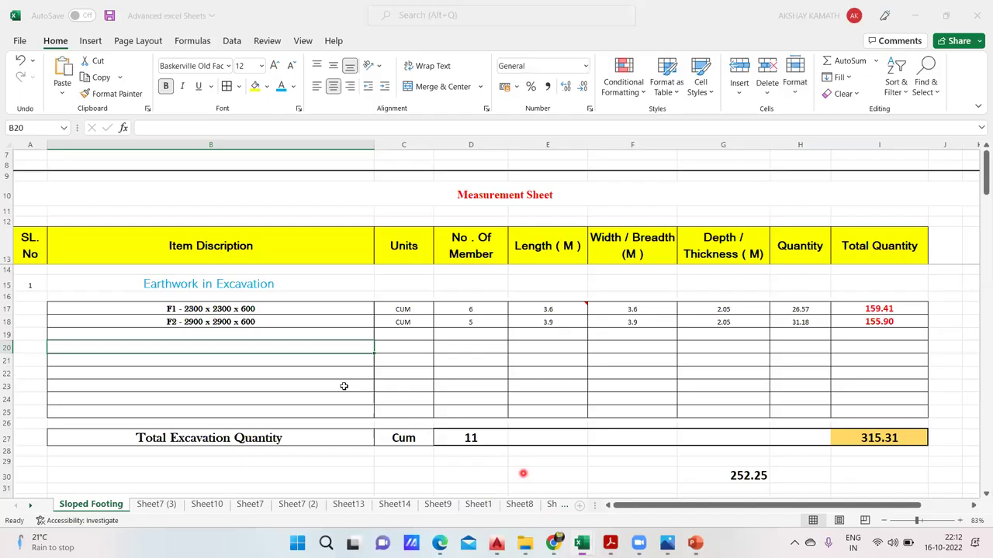
click(473, 309)
text(16)
click(481, 321)
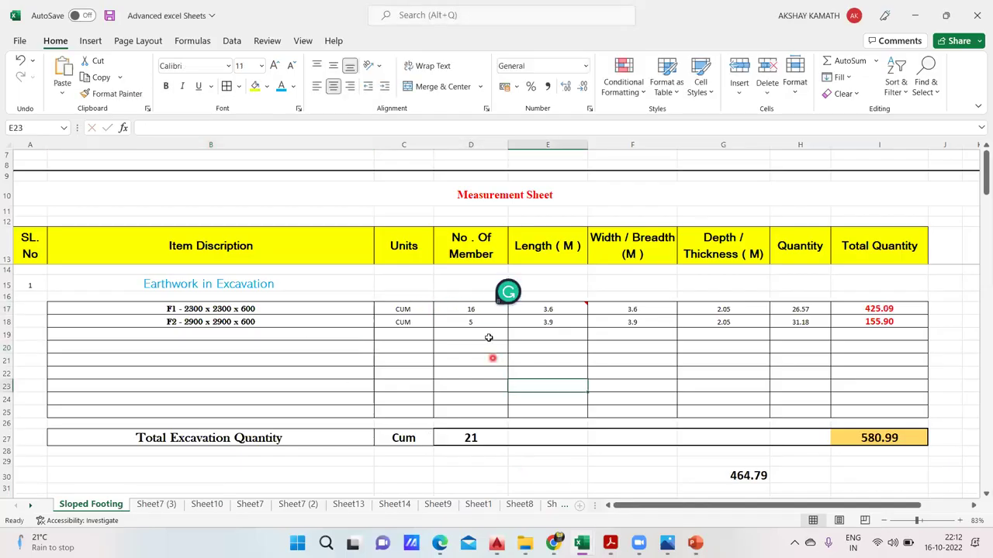
text(8)
click(510, 387)
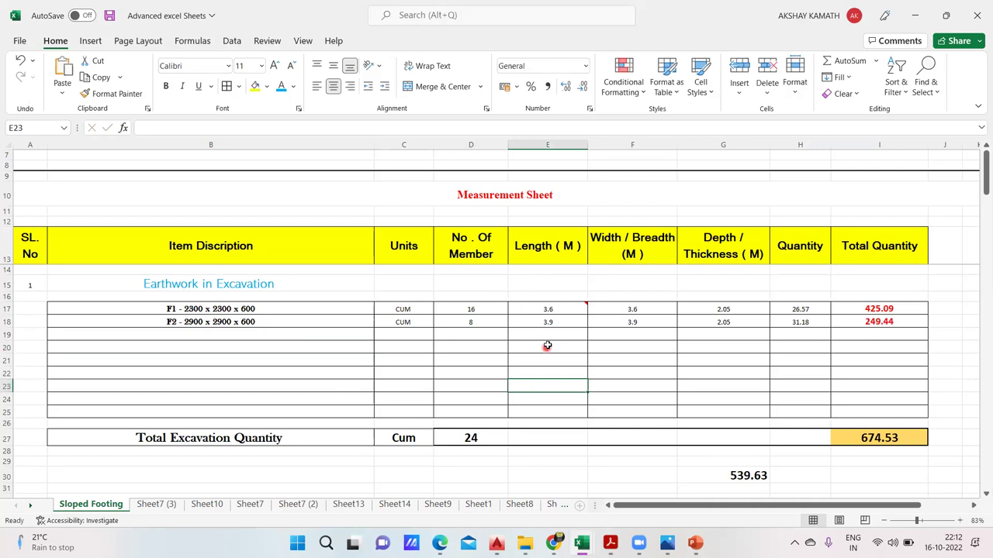
Check the F1 length formula, then reopen Sloped Footing 02 from the Drawing Folder and examine the PCC offset at the footing base
click(551, 311)
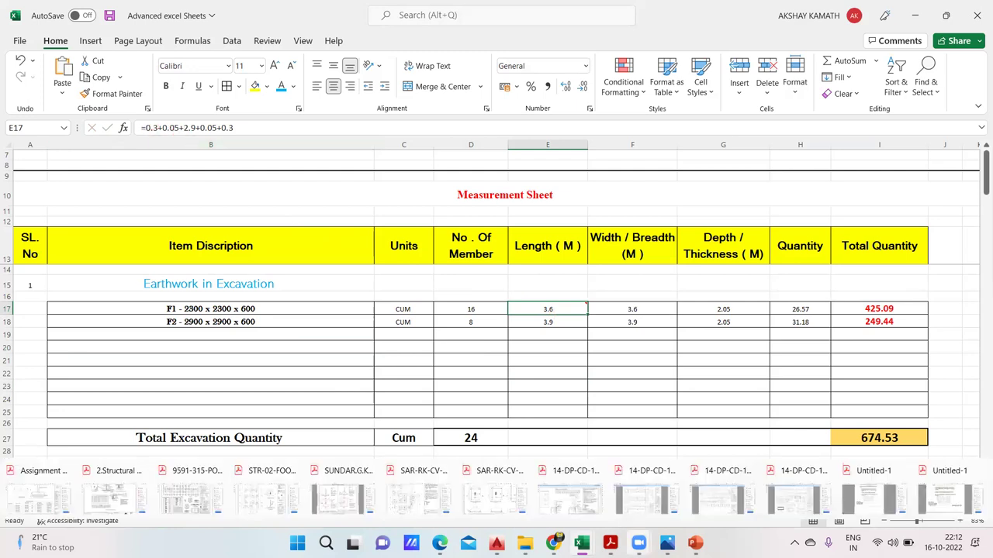
mouse_move(667, 543)
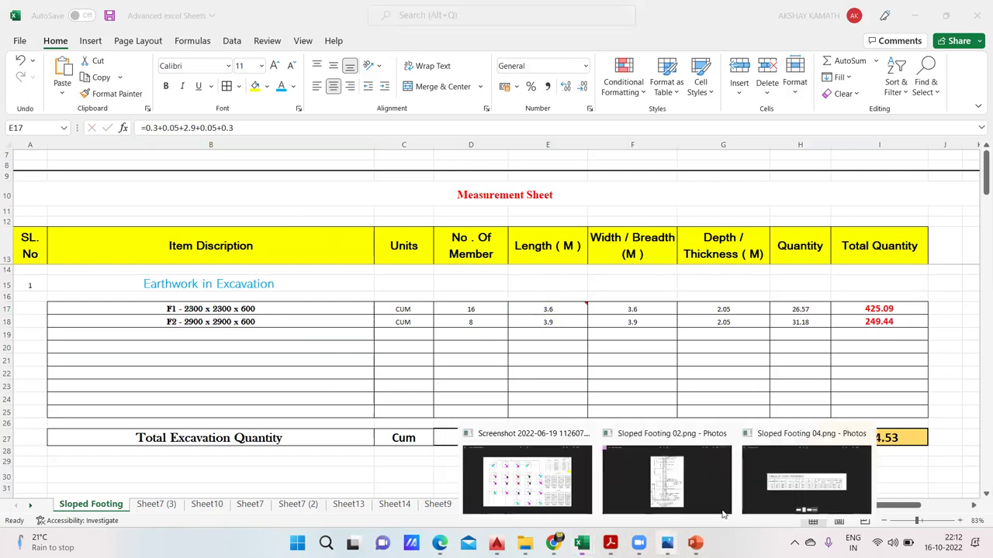
click(688, 480)
key(Right)
key(Left)
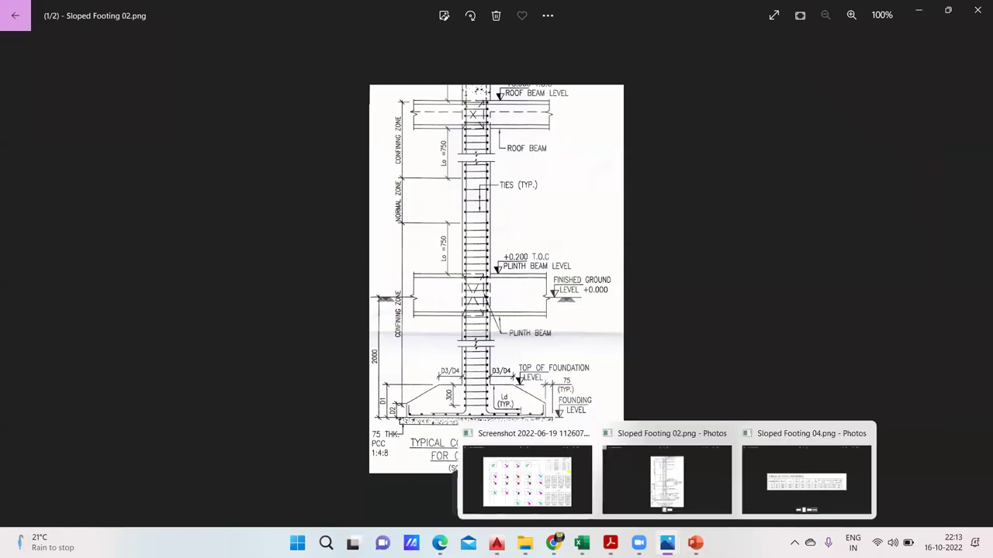
click(525, 543)
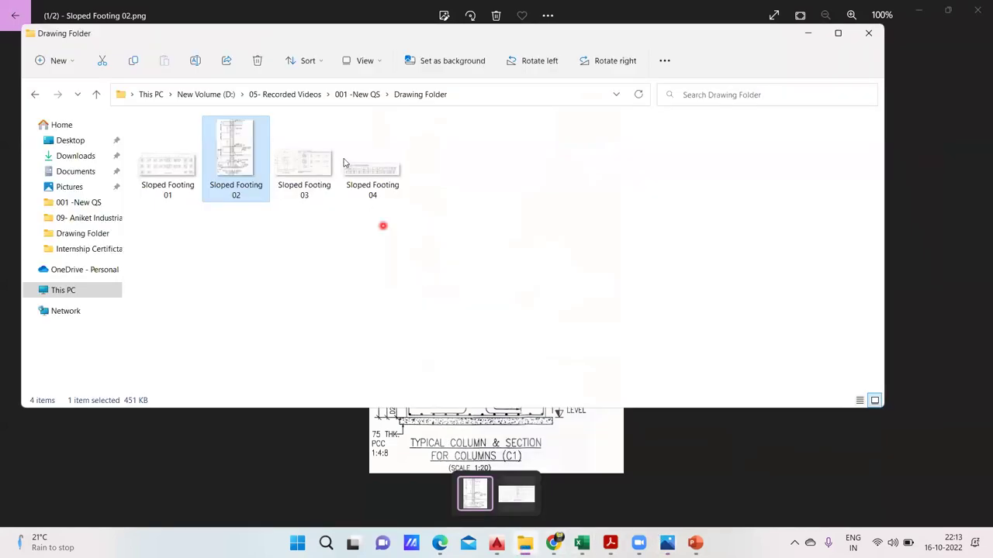
double_click(231, 162)
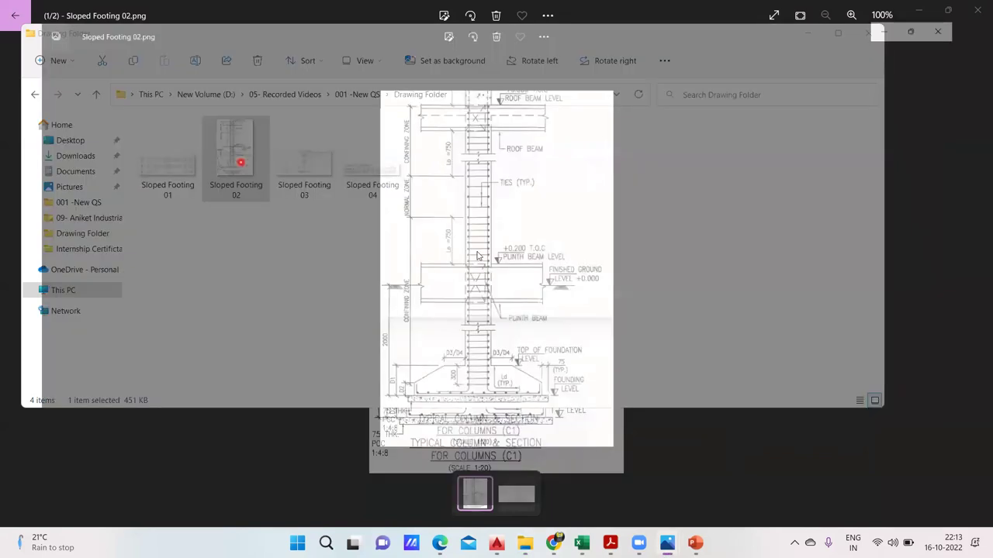
scroll(470, 425, up, 5)
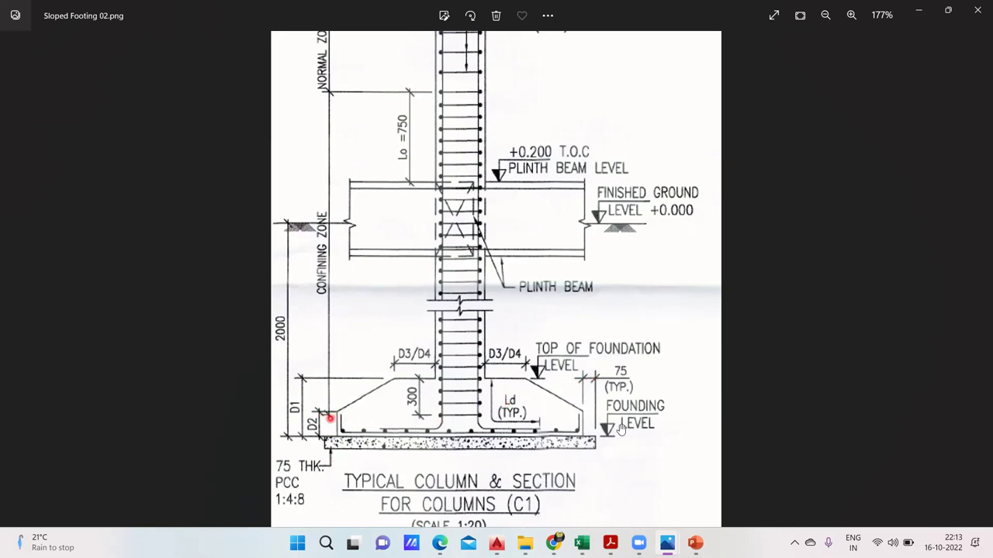
Back in Excel, change the F1 length formula to =0.3+0.075+2.3+0.075+0.3 and copy it across to the F1 width
mouse_move(582, 543)
click(486, 498)
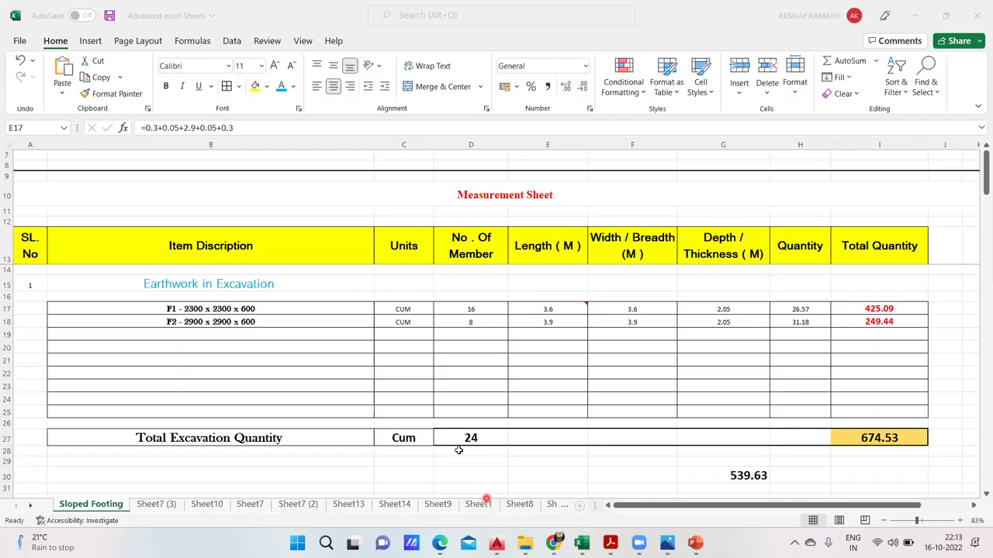
mouse_move(543, 309)
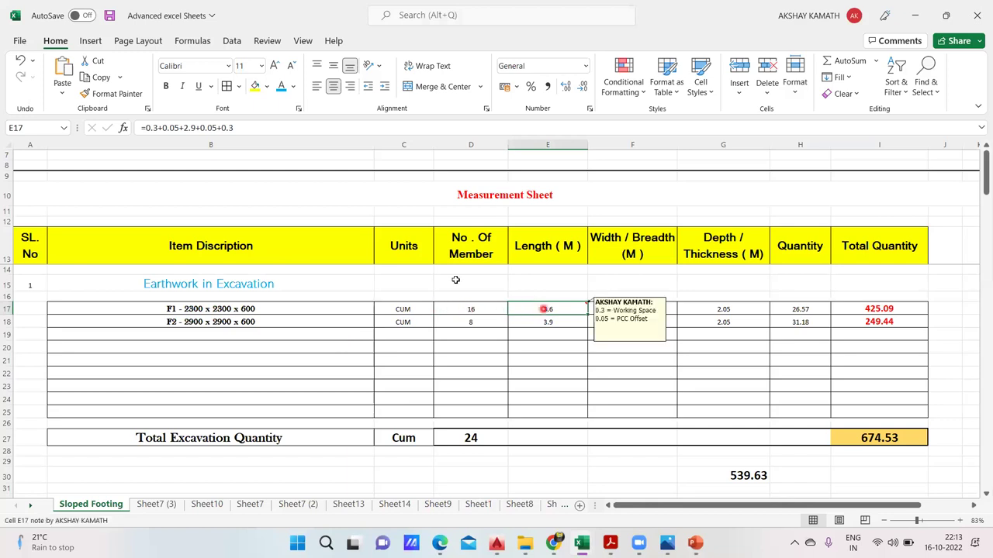
click(158, 127)
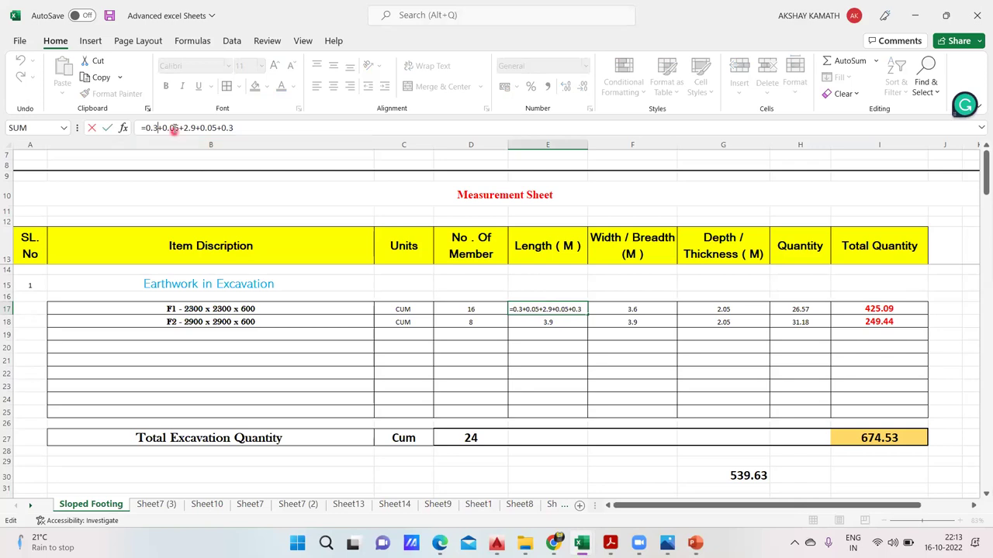
click(177, 128)
text(7)
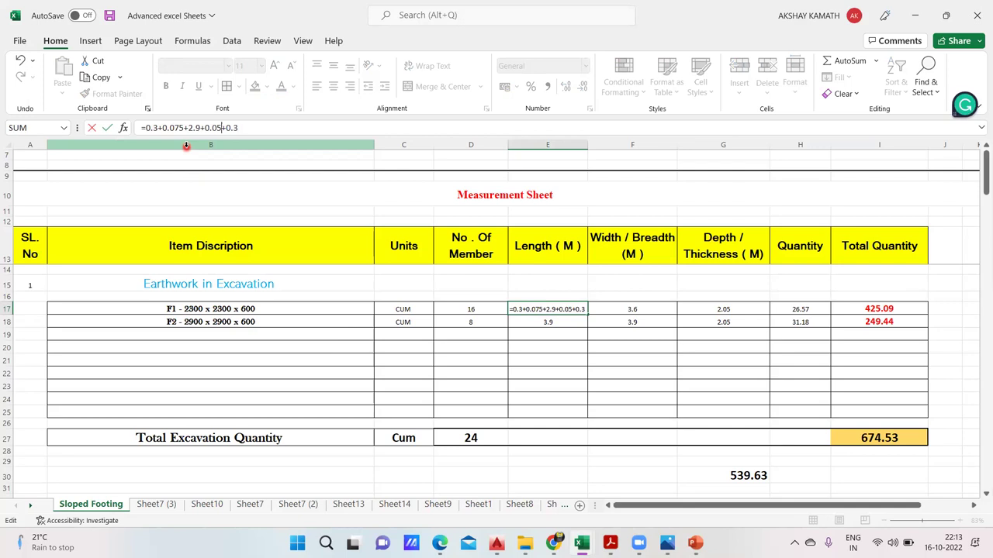
text(7)
key(Delete)
text(3)
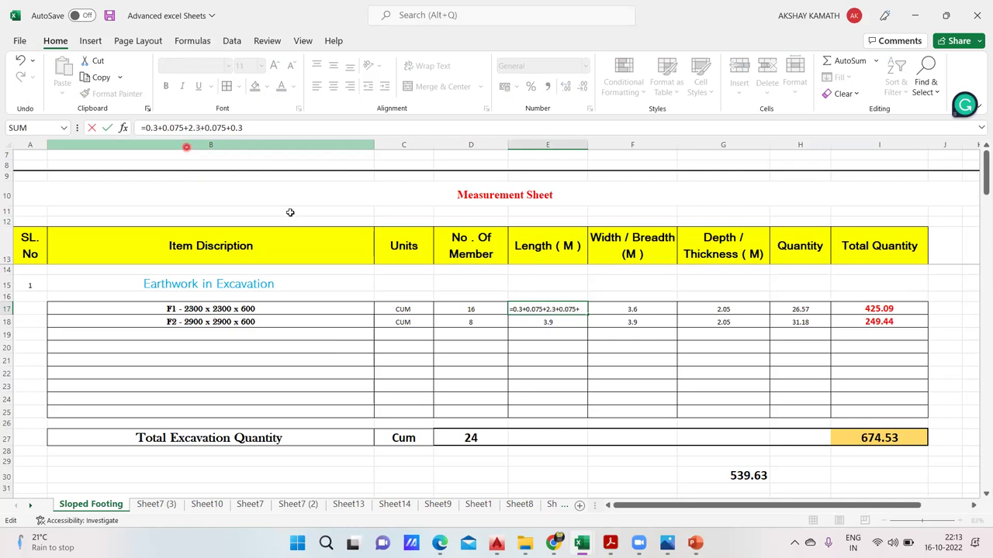
click(572, 361)
click(565, 311)
drag(586, 317, 635, 320)
Replace the F2 length formula with =2.9+0.3+0.075+0.3+0.075 and copy it across to the F2 width
click(574, 321)
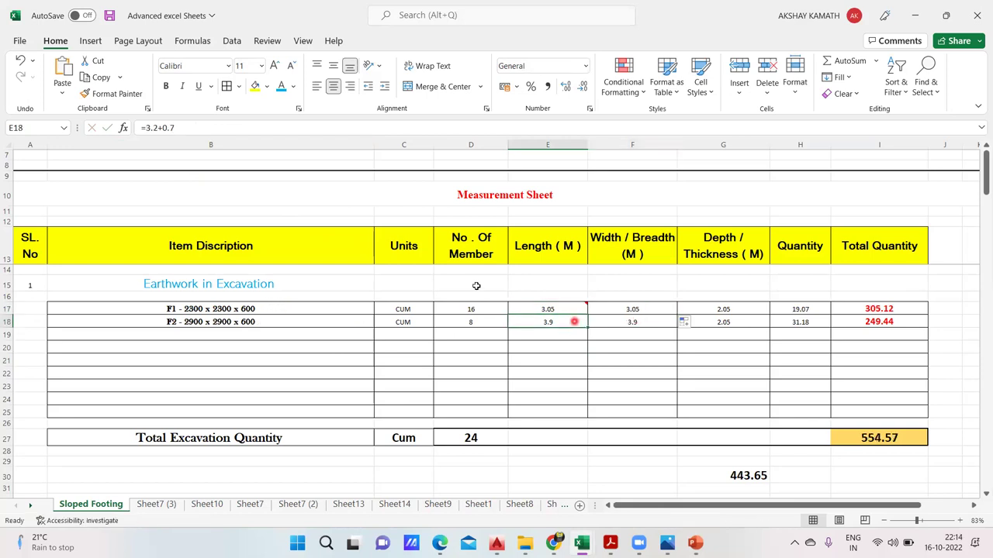
click(188, 128)
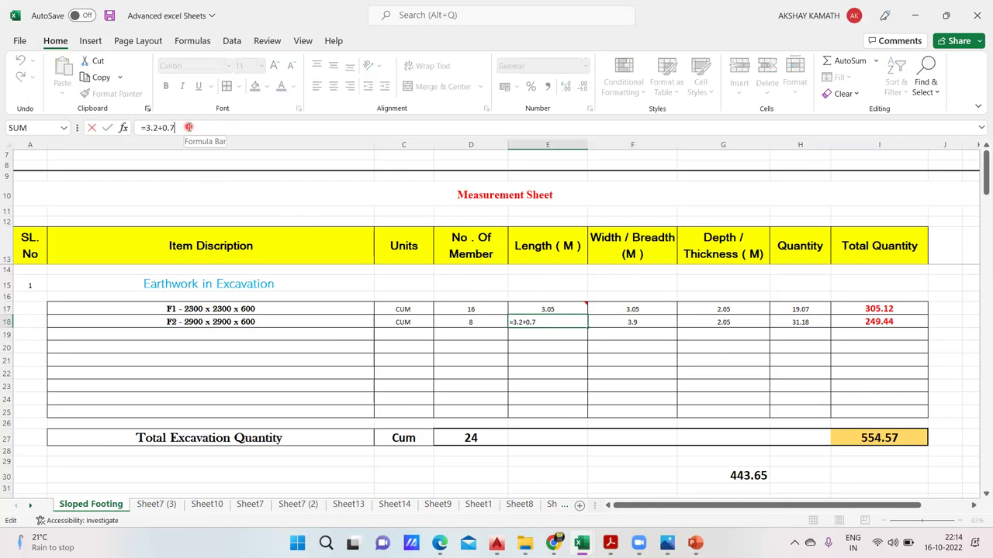
key(BackSpace)
key(BackSpace)
key(BackSpace)
key(BackSpace)
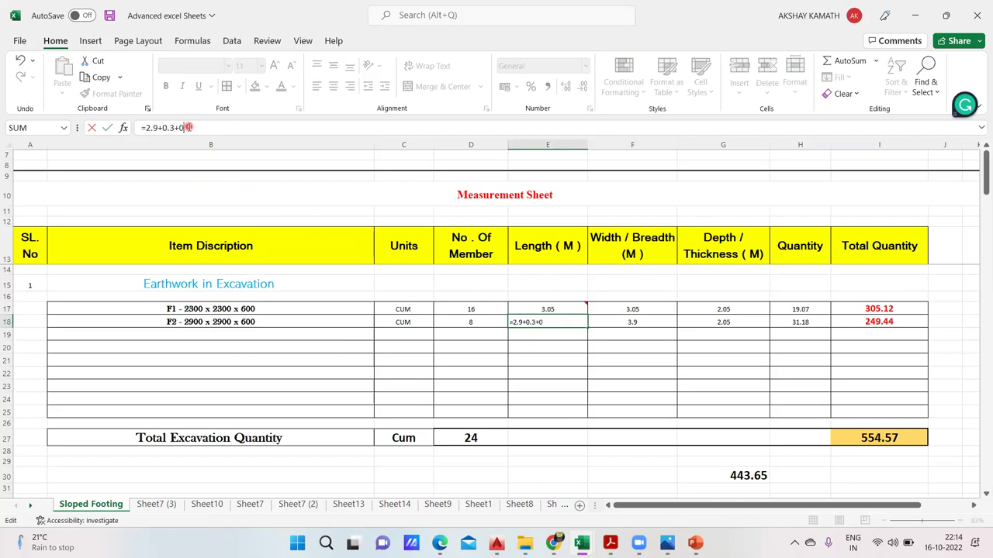
text(2.9+0.3+0.075+0.3+0.075)
key(Return)
click(550, 321)
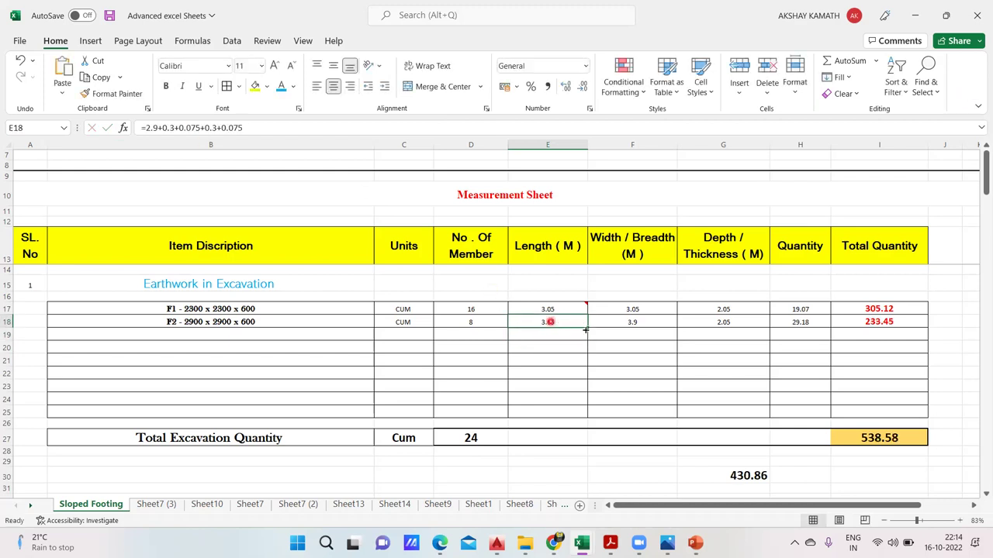
drag(587, 329, 646, 335)
click(644, 349)
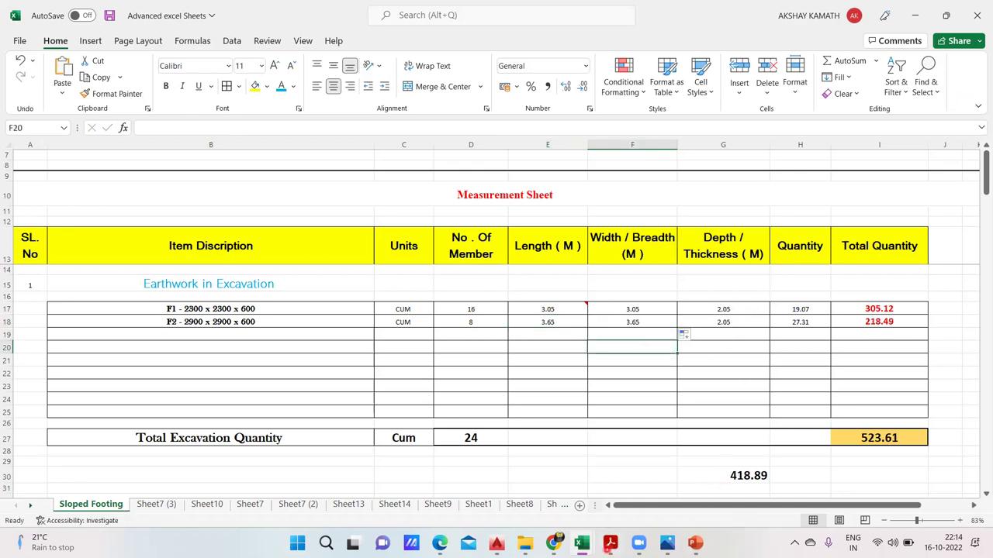
Check the founding depth and PCC thickness in the Sloped Footing 02 section, and set the F1 depth in Excel to 2.075 m
click(667, 543)
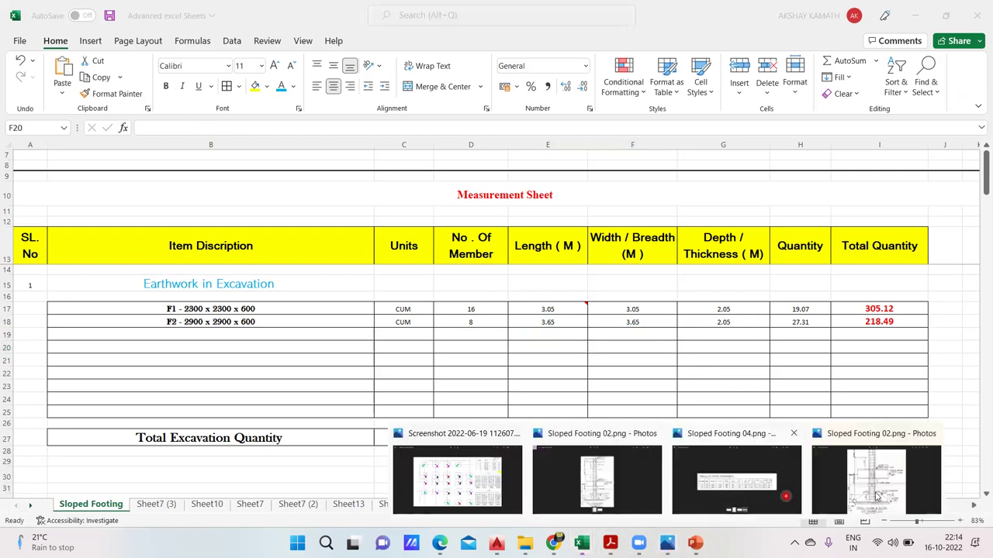
click(876, 489)
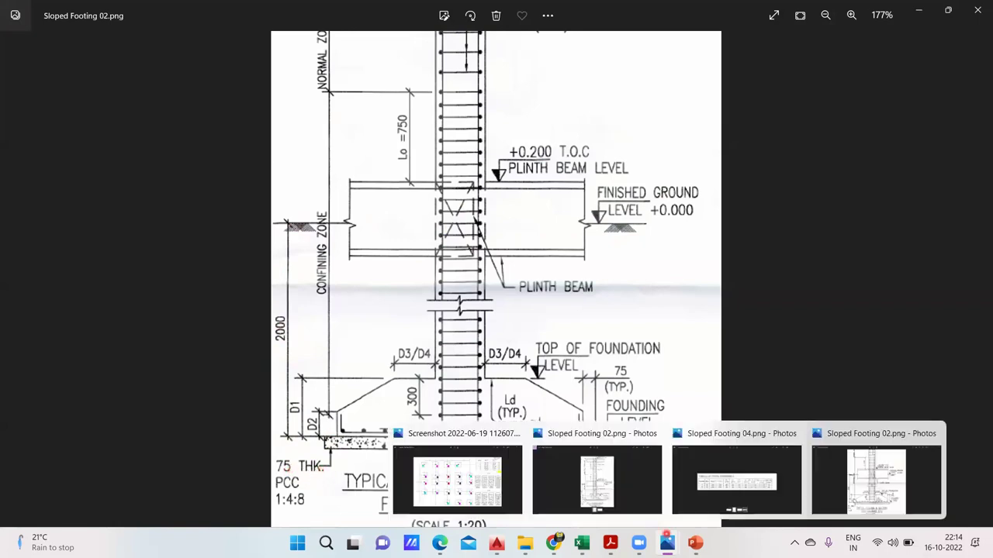
mouse_move(581, 543)
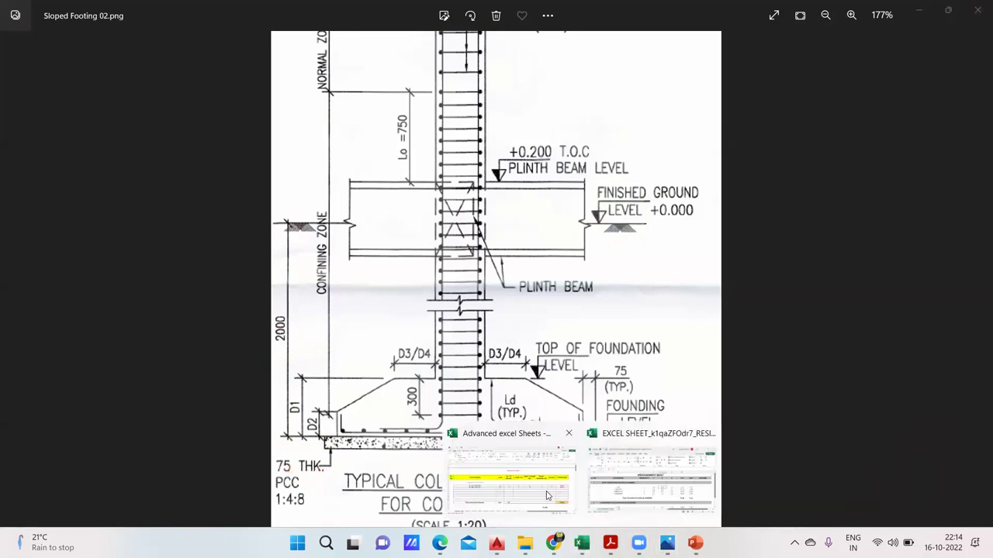
click(547, 494)
click(704, 310)
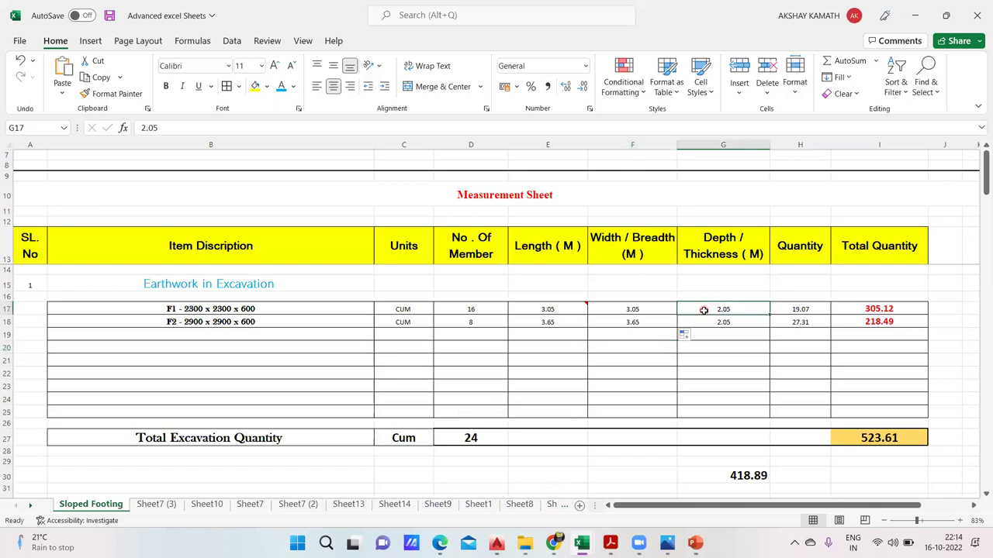
text(2.075)
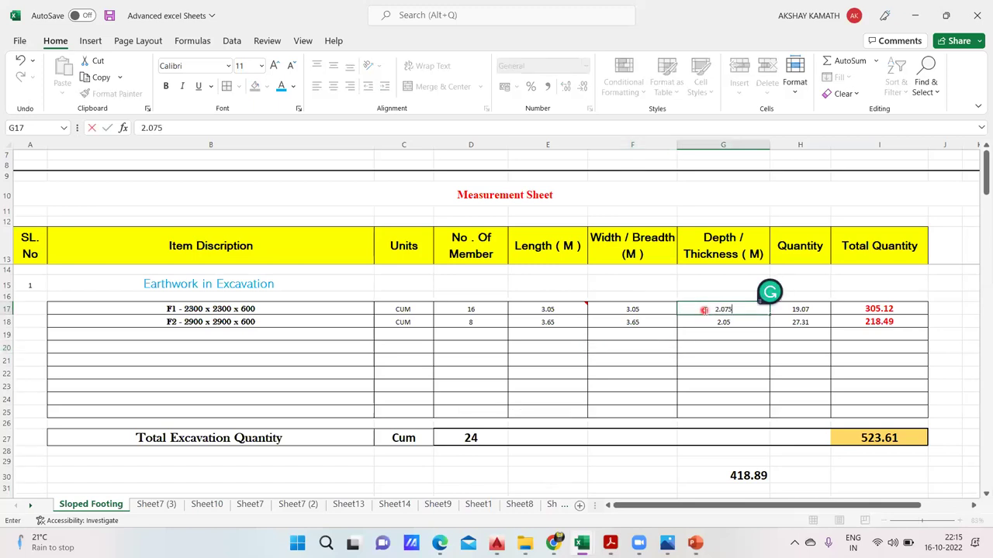
click(774, 395)
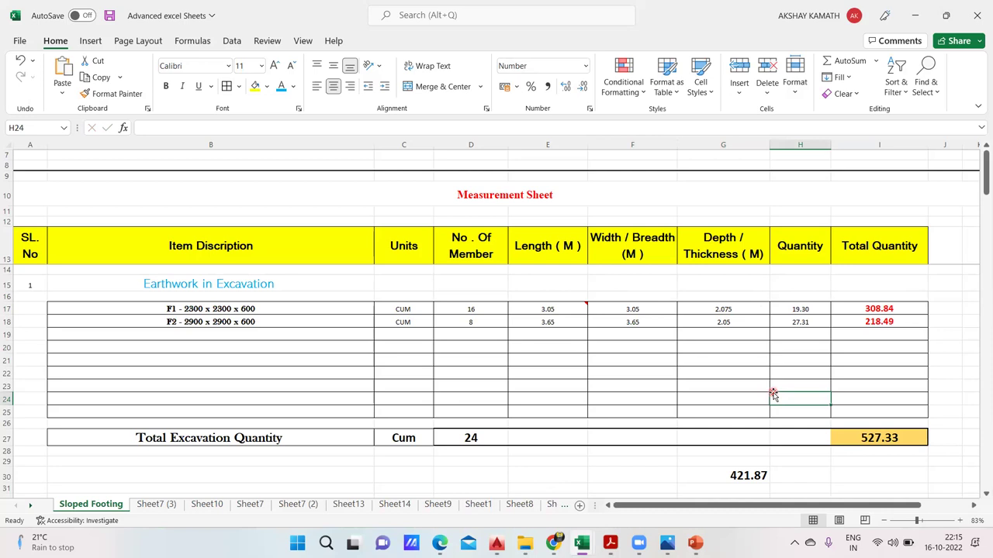
Copy the F1 depth of 2.075 m down to the F2 row
click(762, 312)
drag(766, 313, 782, 346)
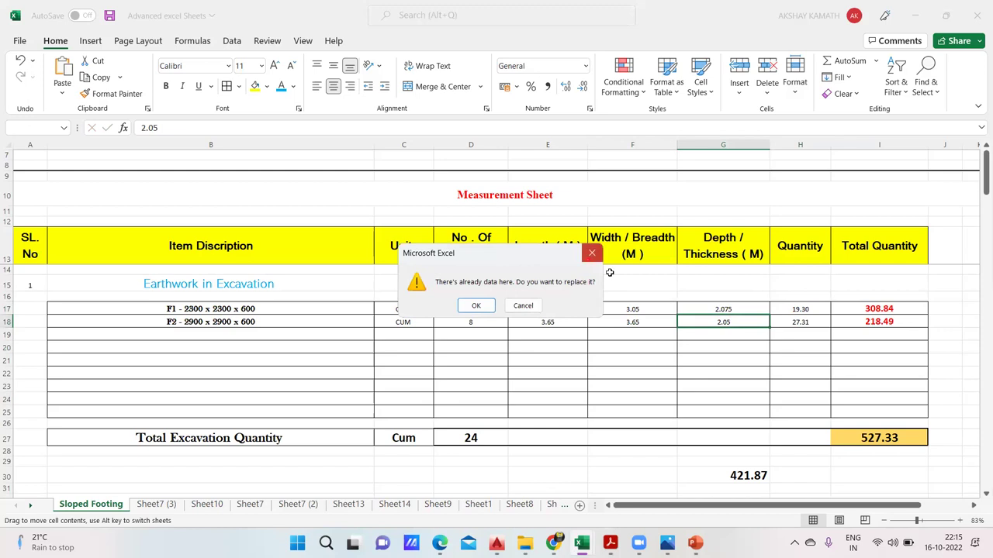
key(Escape)
drag(769, 317, 773, 326)
click(750, 357)
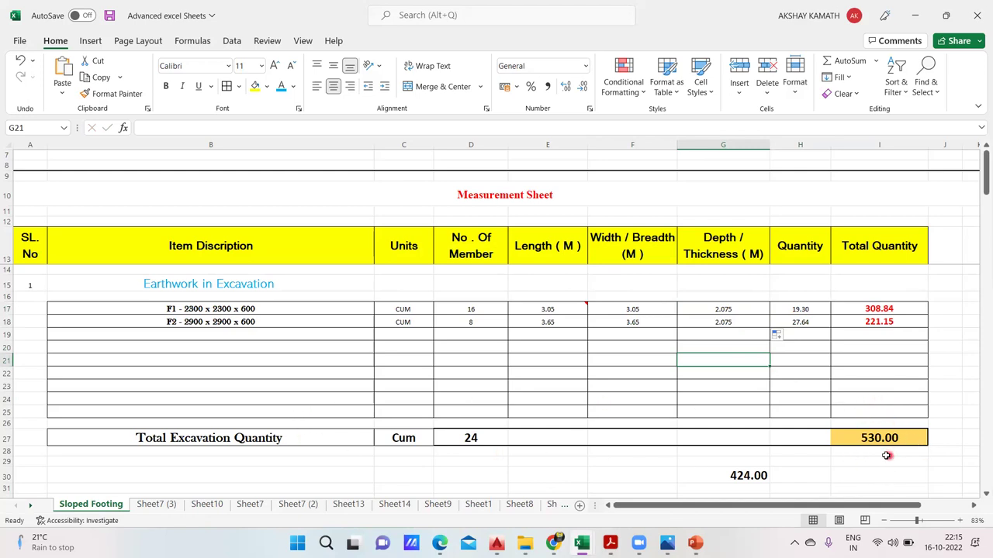
Check the total number of members in the excavation table against the column and footing layout in Sloped Footing 01, and return to Excel
click(467, 439)
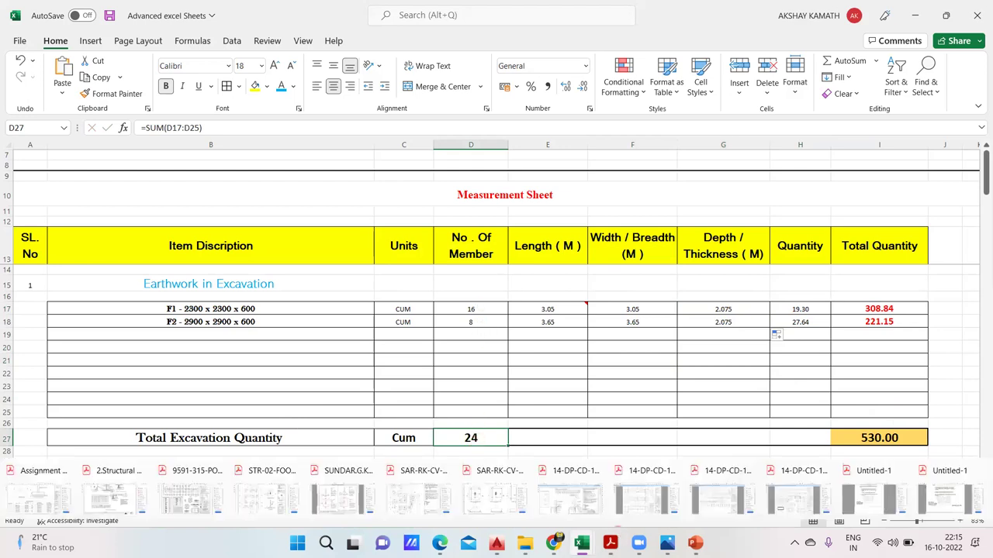
mouse_move(667, 543)
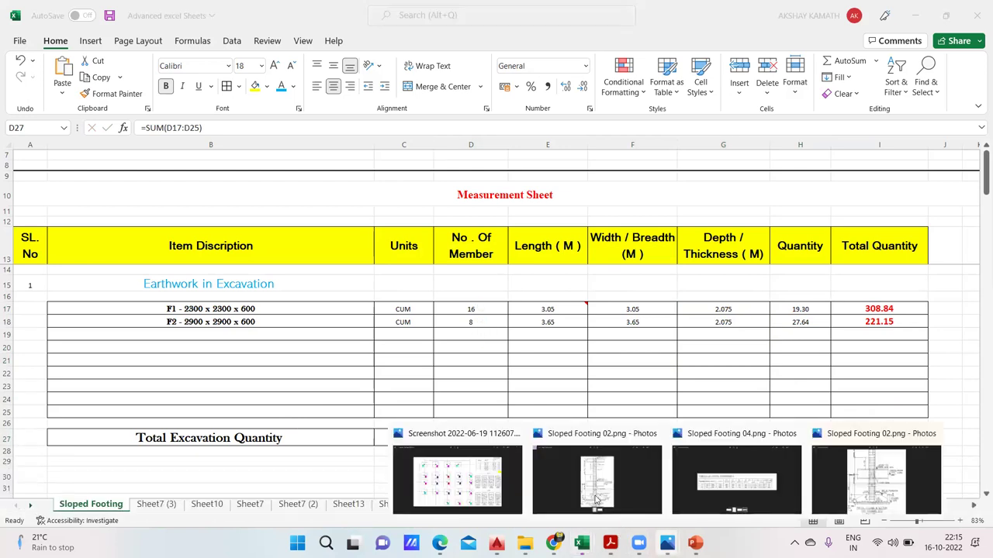
click(870, 496)
key(Left)
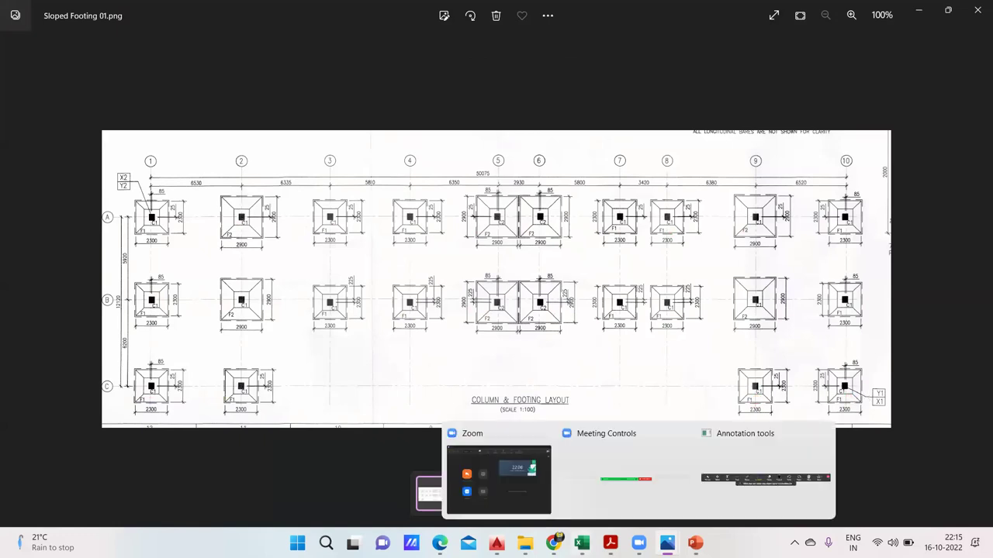
mouse_move(553, 543)
click(501, 462)
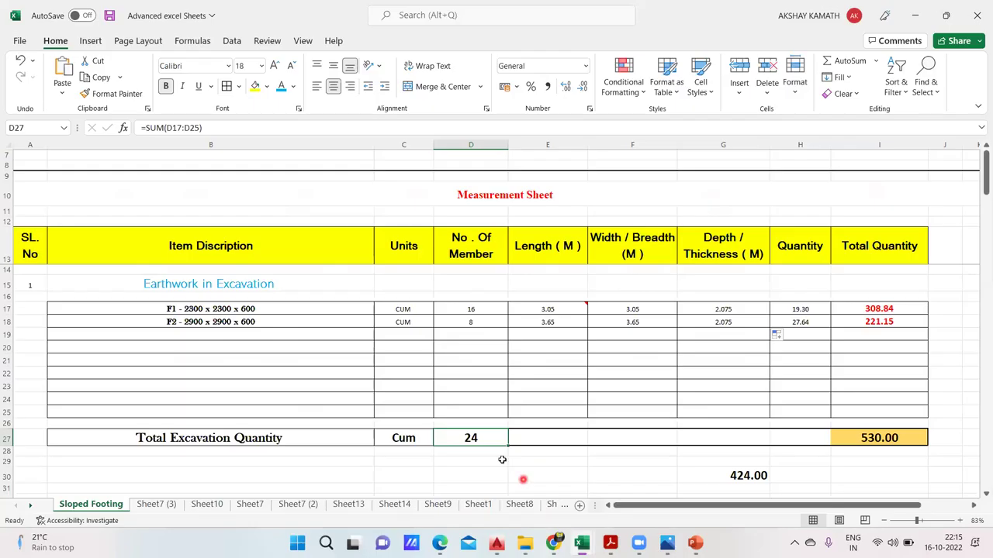
Review the stone soling section in Excel and examine the layers beneath the footing in the Sloped Footing 02 section drawing
scroll(483, 401, down, 1)
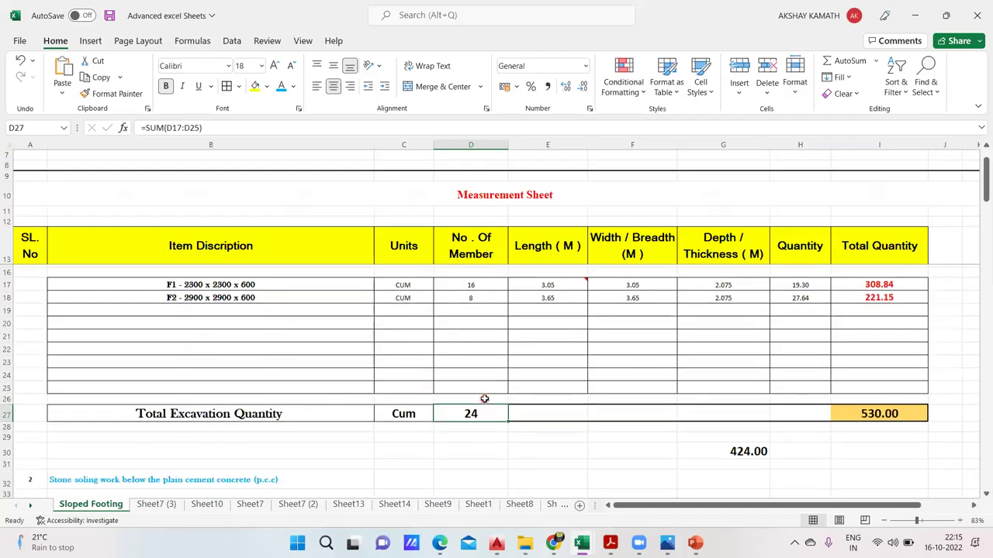
scroll(364, 371, down, 2)
scroll(362, 370, up, 3)
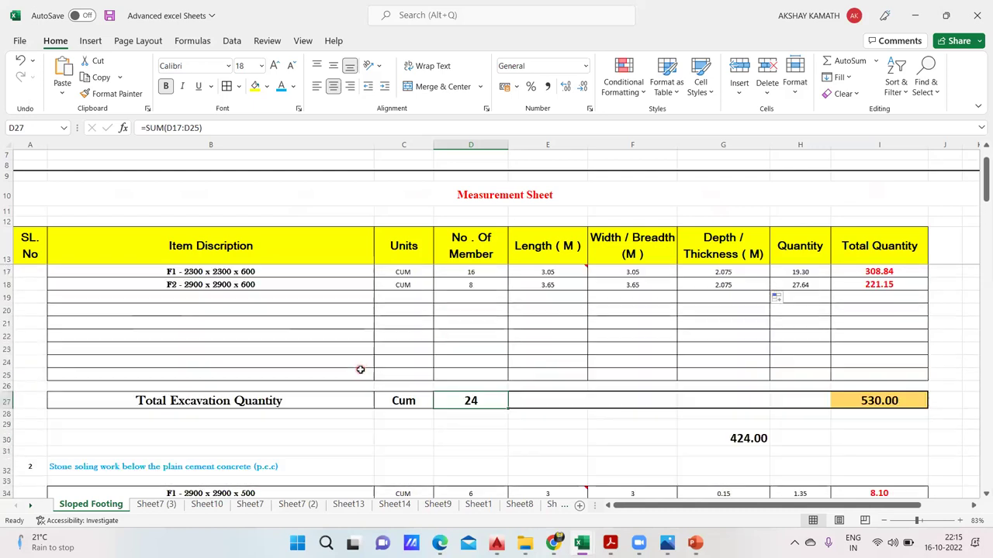
scroll(362, 370, down, 3)
scroll(360, 370, down, 2)
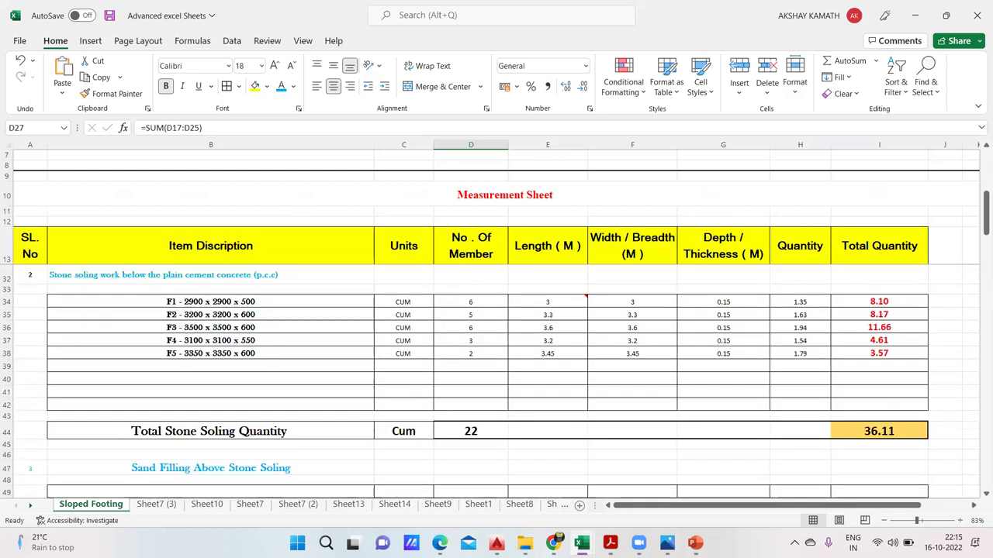
click(667, 543)
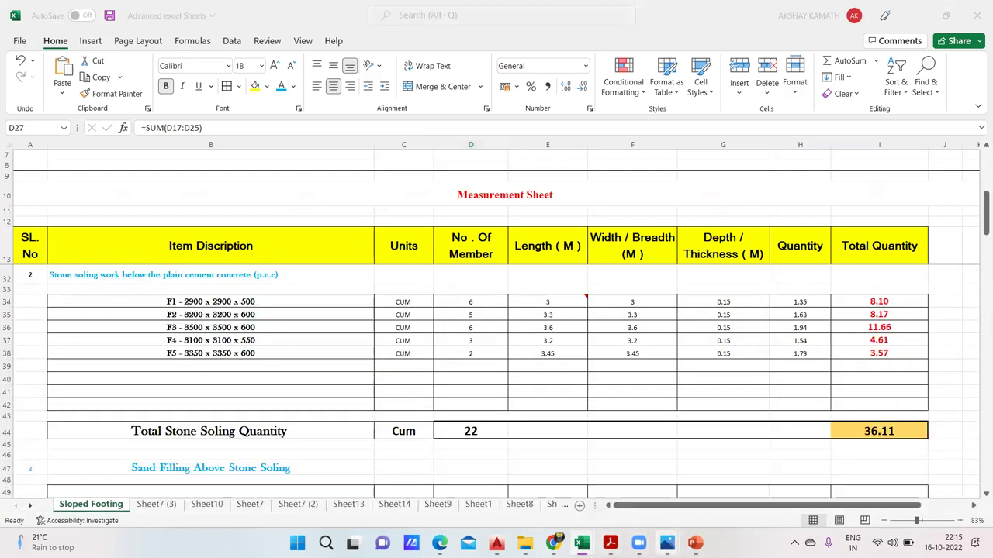
right_click(668, 542)
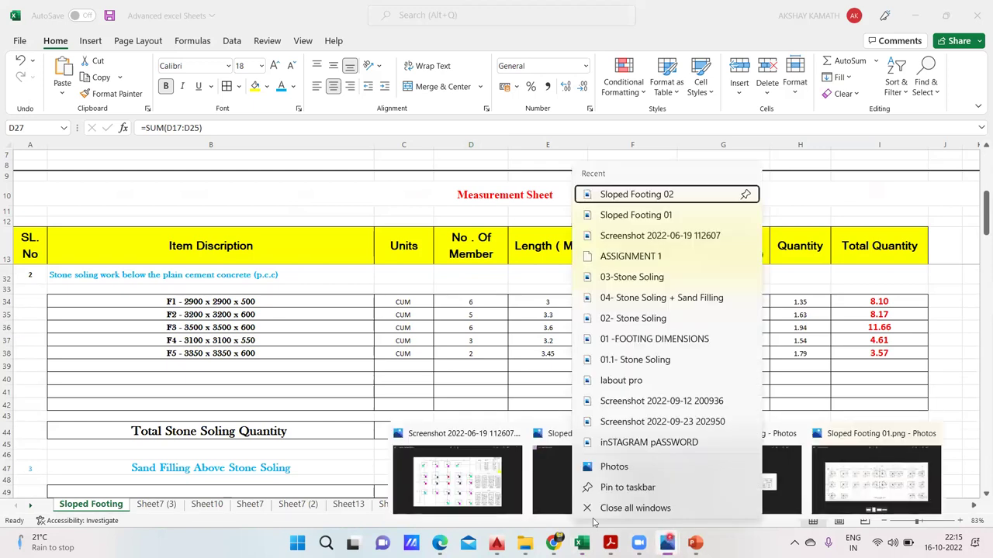
click(550, 494)
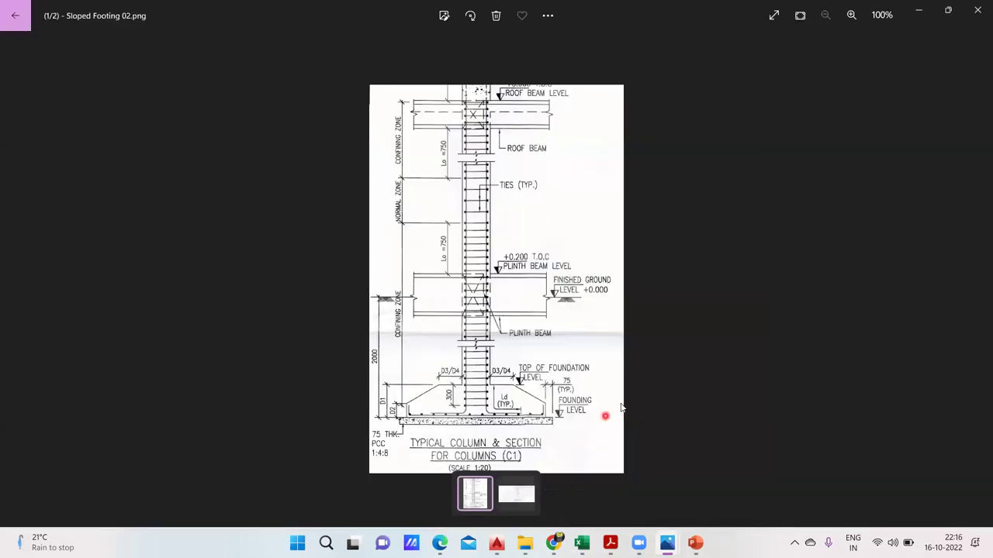
key(Right)
key(Left)
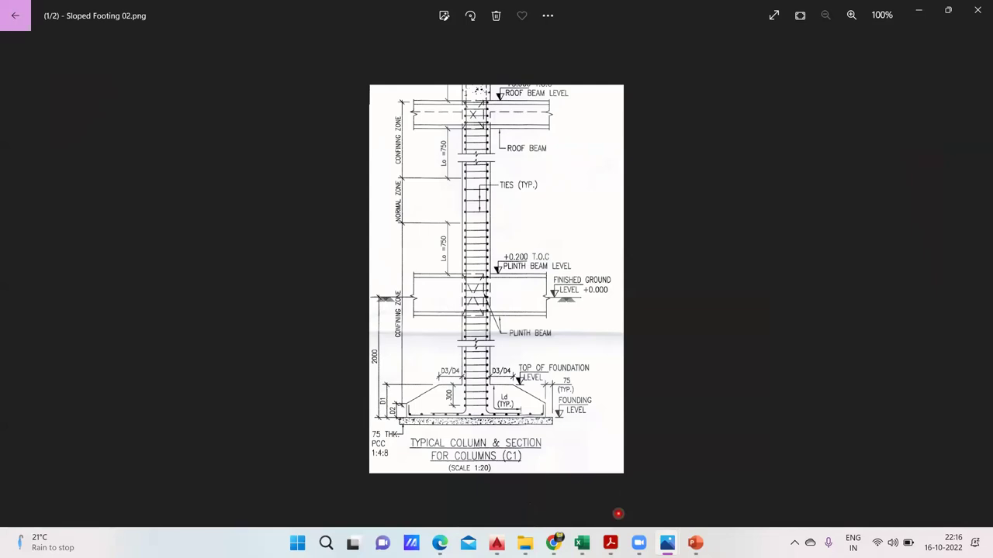
click(526, 543)
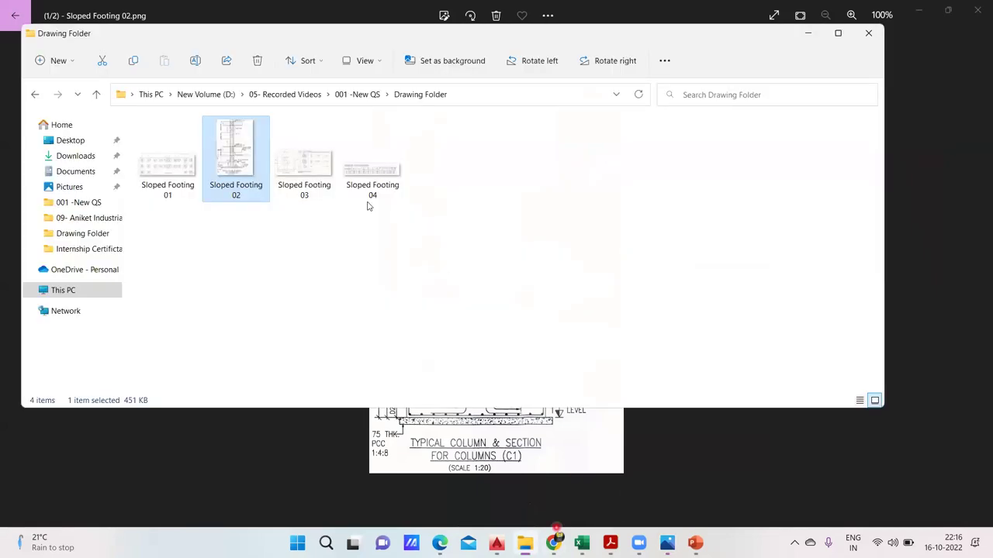
double_click(251, 168)
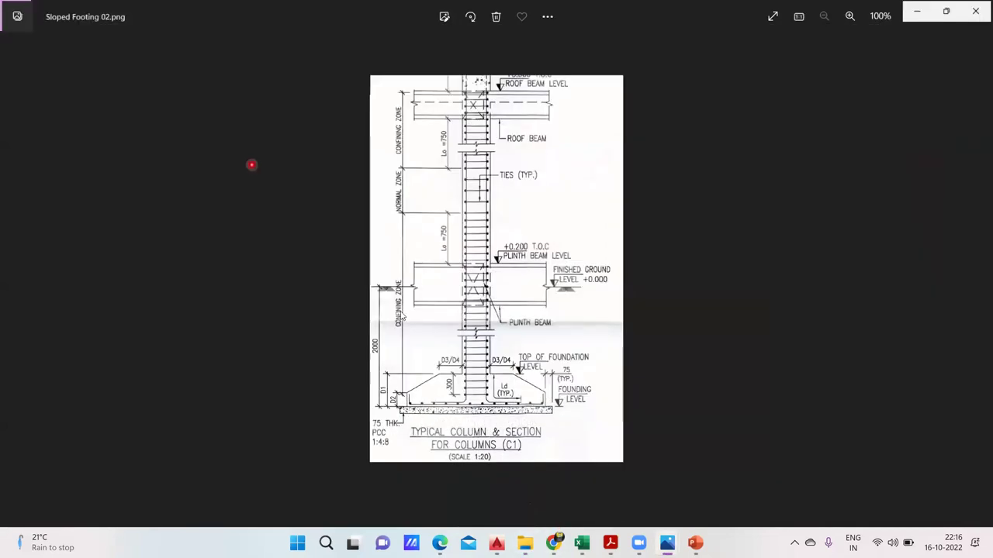
scroll(455, 460, up, 1)
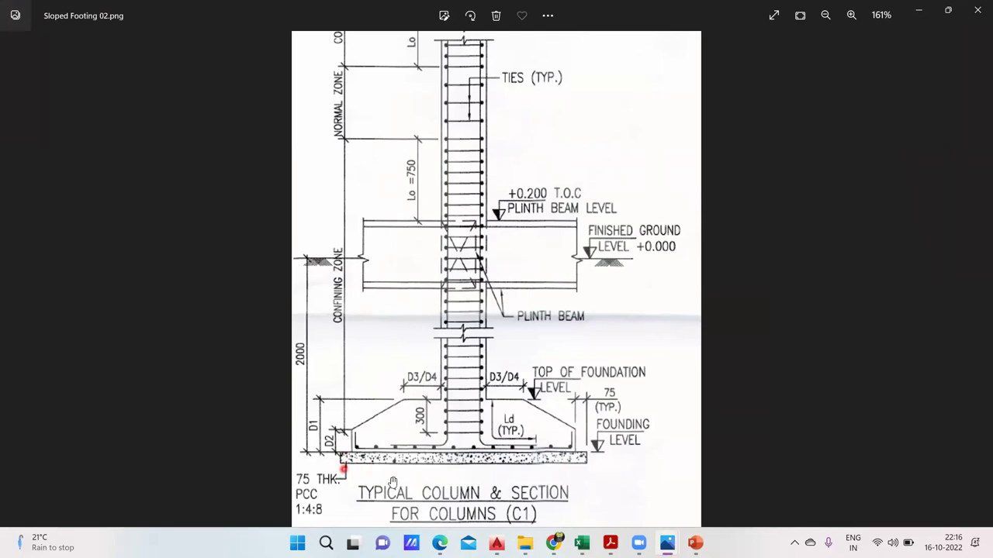
mouse_move(581, 543)
click(508, 505)
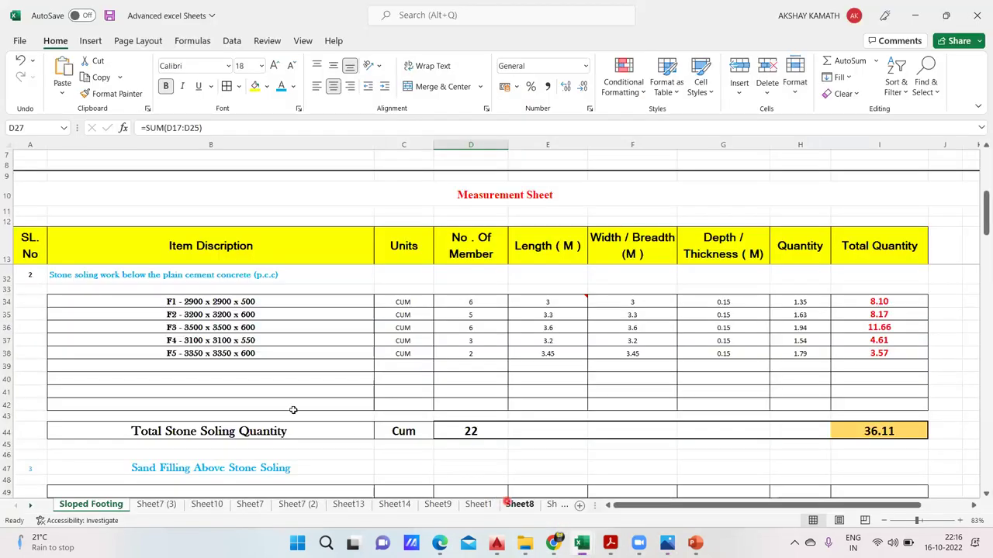
Review the footing rows under PCC of Grade M-10 - 1:3:6 in Excel and inspect the F1 length formula and its note
scroll(316, 417, down, 2)
scroll(316, 417, up, 2)
scroll(318, 418, up, 1)
scroll(322, 423, down, 2)
scroll(323, 423, down, 6)
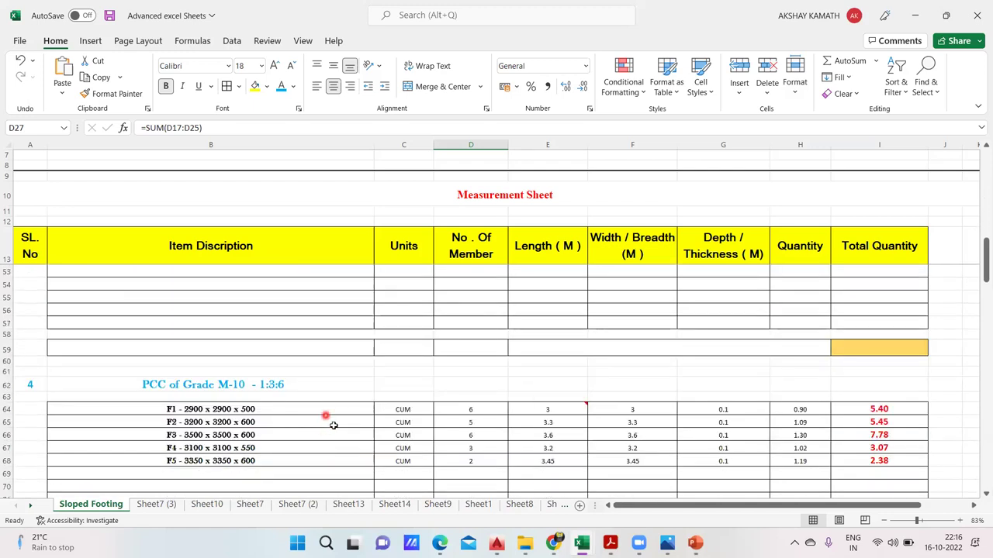
scroll(331, 428, down, 1)
drag(173, 373, 838, 417)
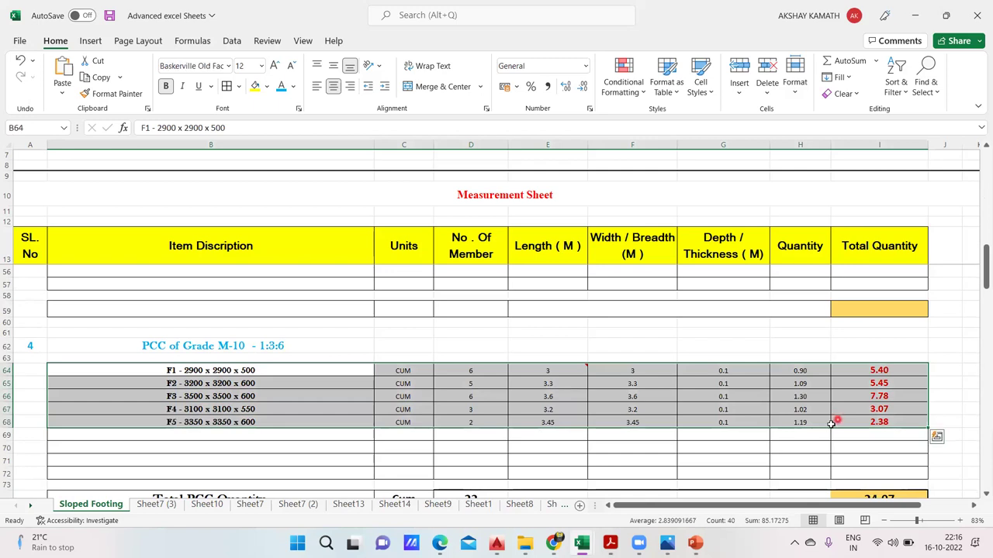
click(613, 429)
click(563, 375)
mouse_move(563, 376)
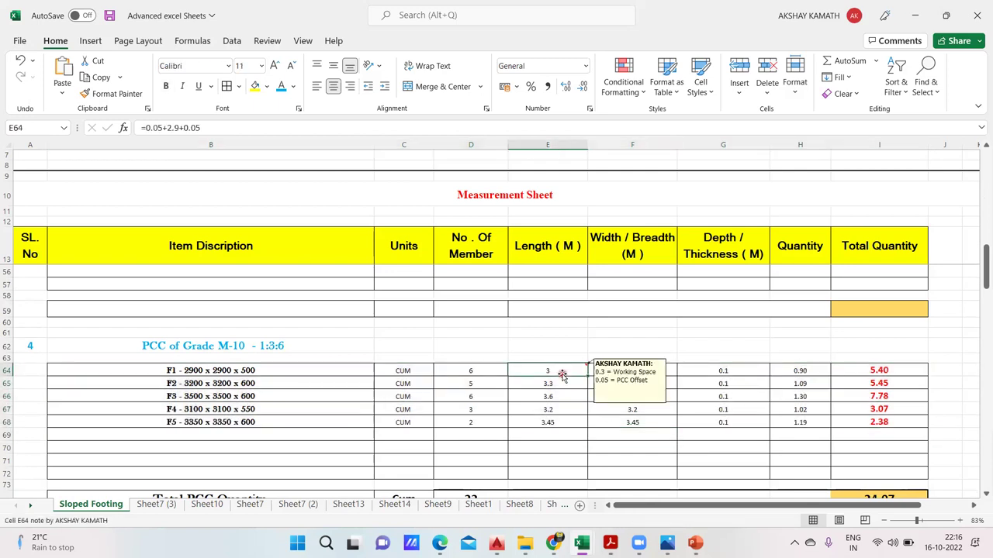
Copy the F1 and F2 descriptions, units and member counts from Earthwork in Excavation into the first two rows of the PCC section
scroll(277, 416, up, 4)
scroll(278, 417, up, 6)
scroll(278, 417, up, 4)
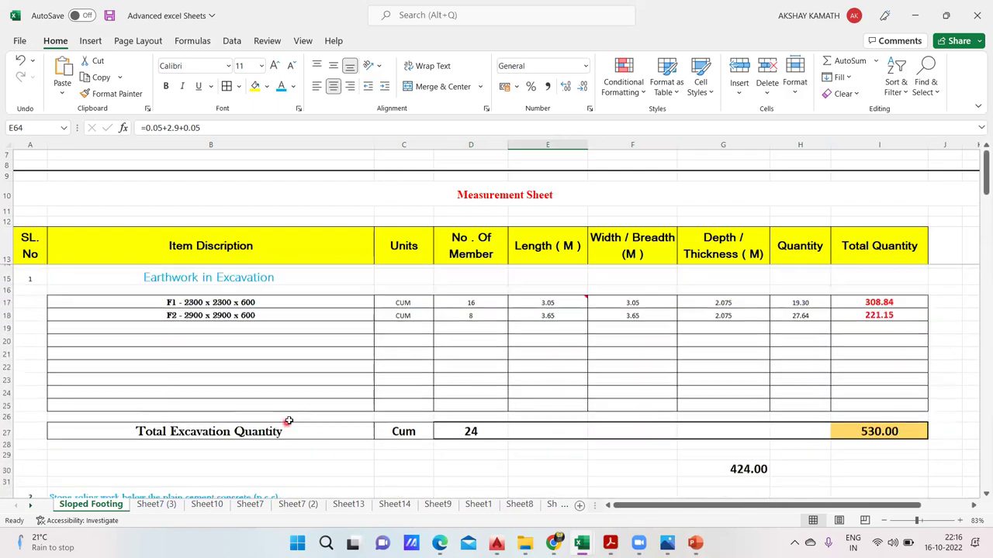
drag(190, 308, 452, 318)
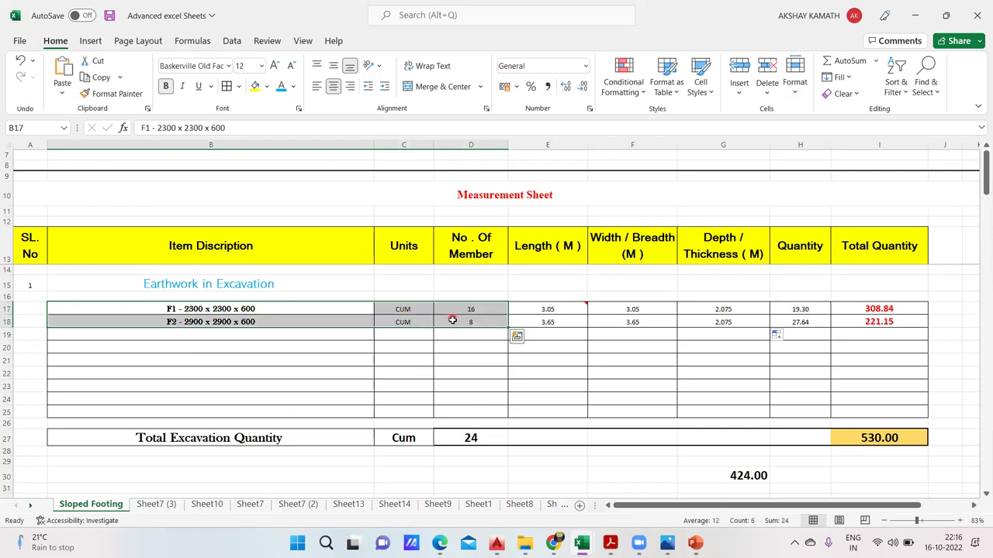
key(ctrl+c)
scroll(458, 341, down, 14)
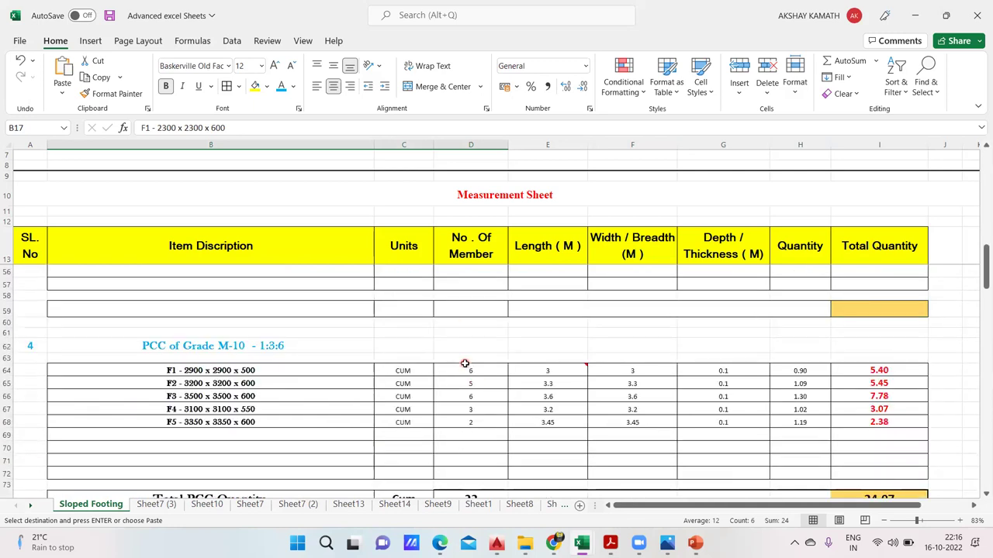
click(189, 371)
key(ctrl+v)
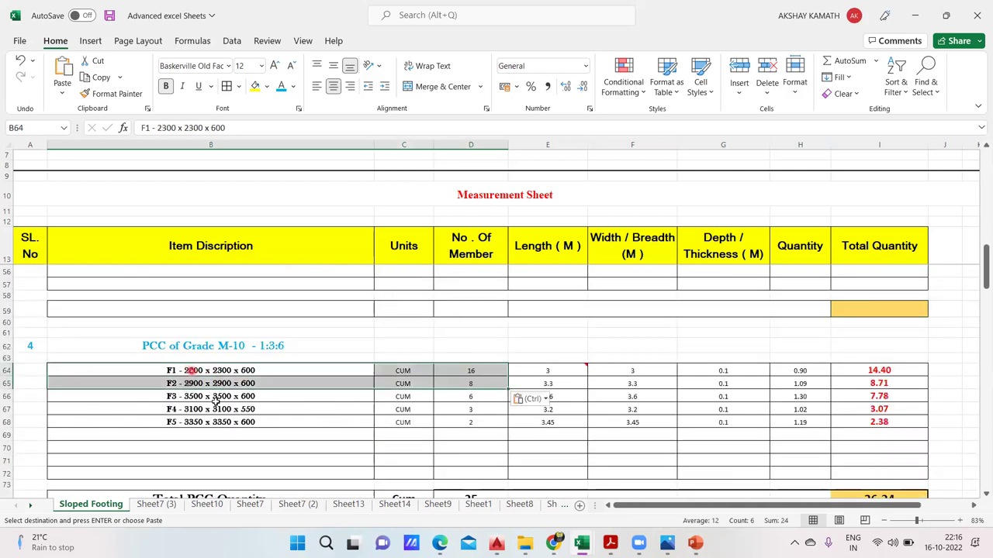
Clear the F3, F4 and F5 rows in the PCC section and check the formula for the total number of members
drag(200, 398, 914, 425)
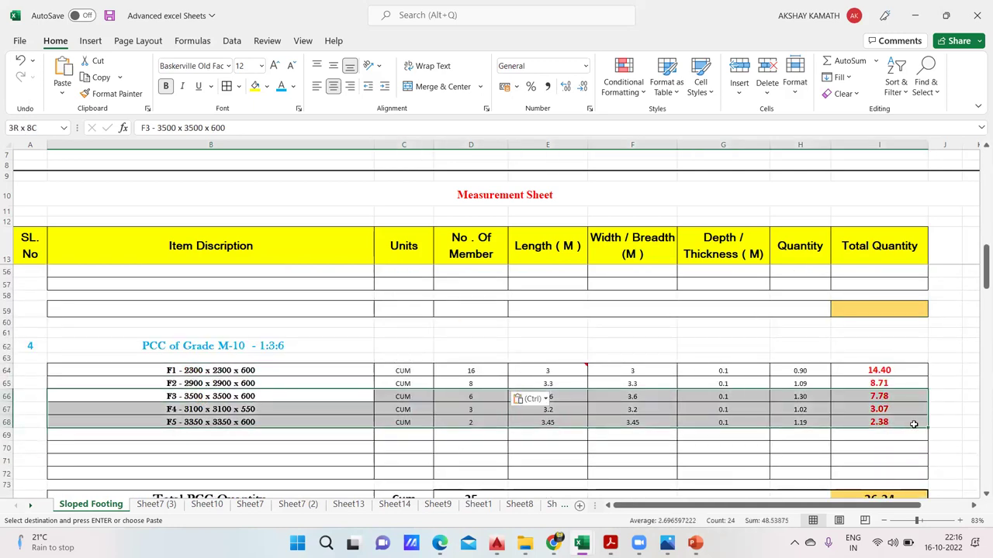
key(Delete)
click(457, 498)
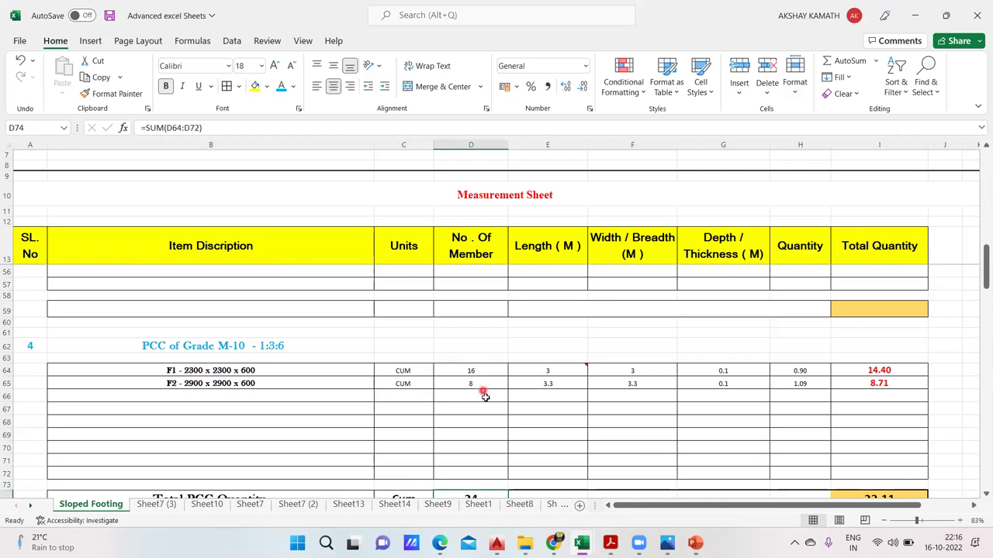
scroll(488, 392, down, 1)
scroll(543, 395, up, 1)
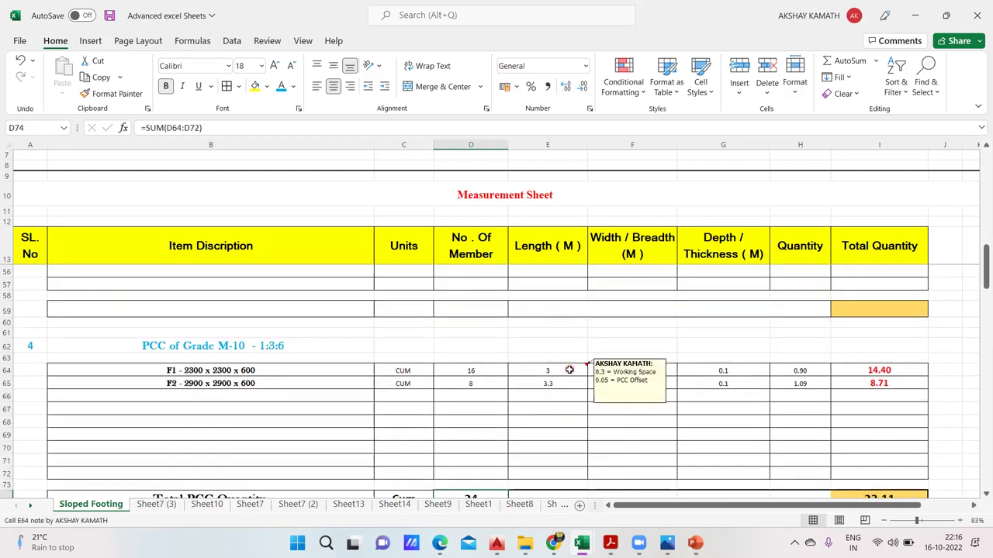
Change the PCC length formula for F1 to =2.3+0.075+0.075 and copy it across to the F1 width
click(569, 370)
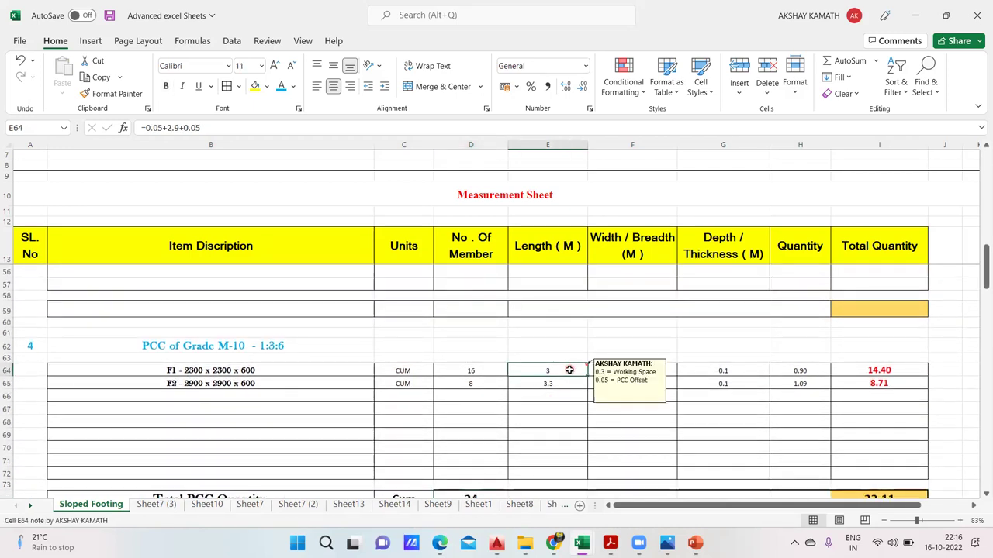
click(180, 129)
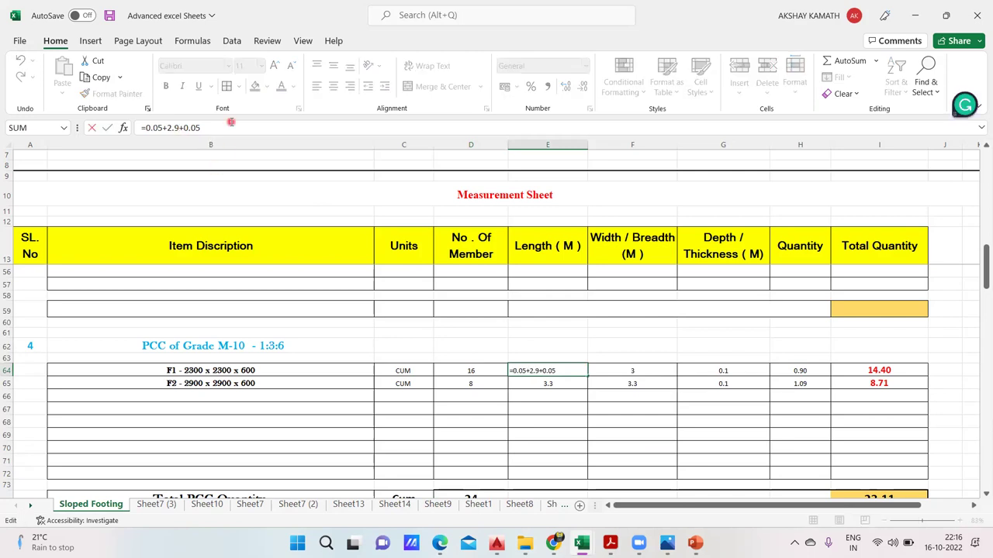
key(BackSpace)
key(BackSpace)
key(BackSpace)
key(BackSpace)
key(BackSpace)
key(BackSpace)
key(BackSpace)
key(BackSpace)
key(BackSpace)
key(BackSpace)
key(BackSpace)
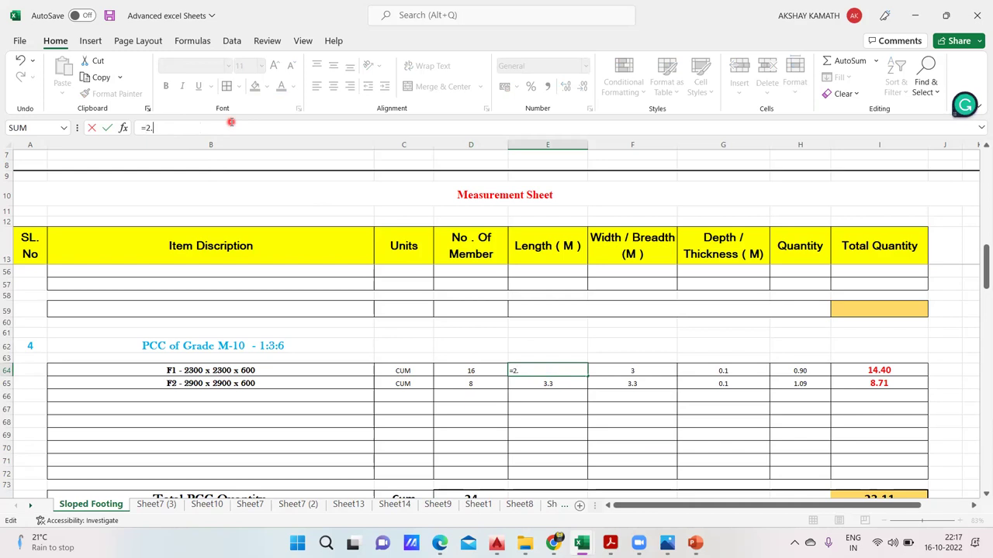
text(.075+0.075)
key(Return)
click(570, 372)
drag(587, 377, 638, 374)
Replace the PCC length formula for F2 with =2.9+0.075+0.075 and copy it across to the F2 width
click(556, 391)
text(=3.2+0.1)
click(240, 122)
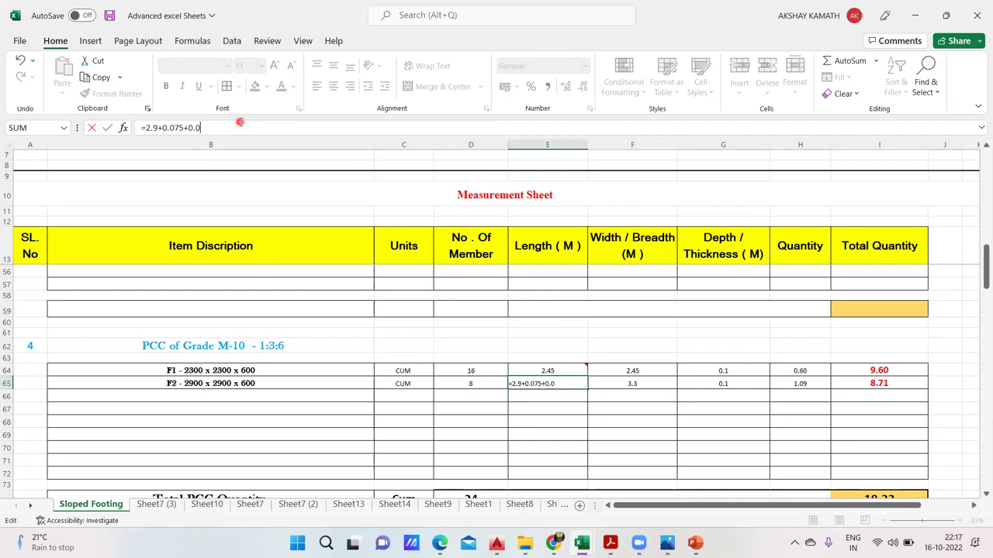
click(570, 384)
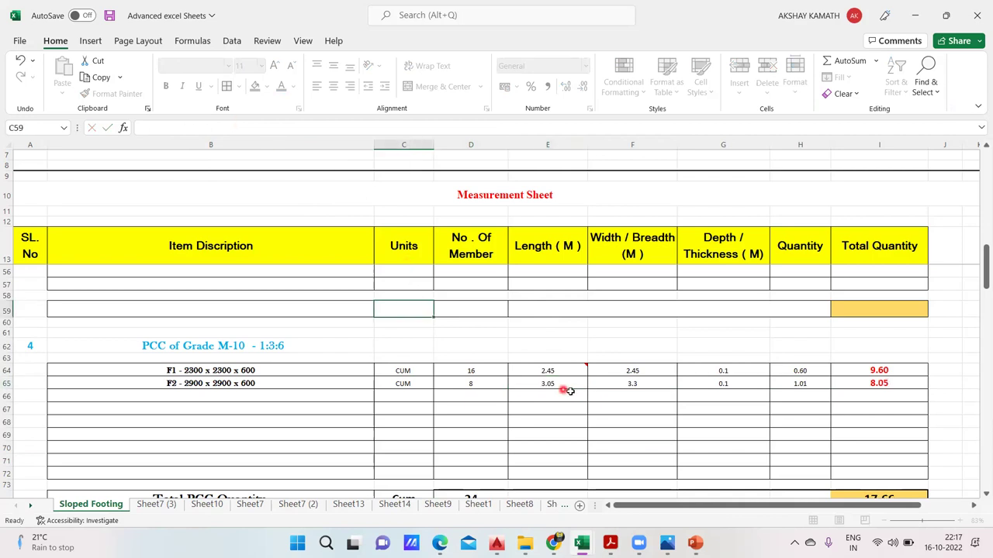
drag(584, 388, 644, 385)
Check the PCC thickness in the Sloped Footing 02 section, and set the F1 PCC thickness in Excel to 0.075 m
click(736, 370)
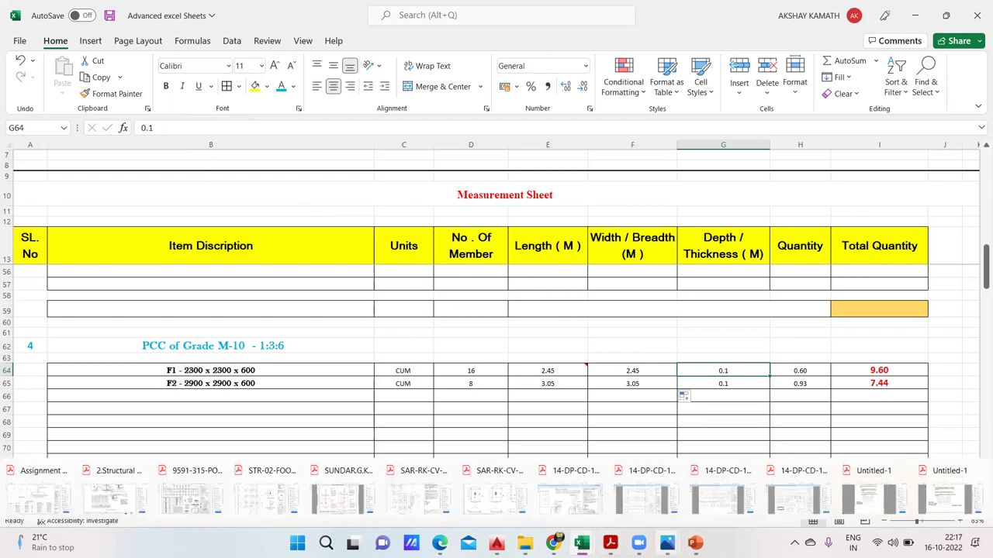
click(667, 543)
click(518, 484)
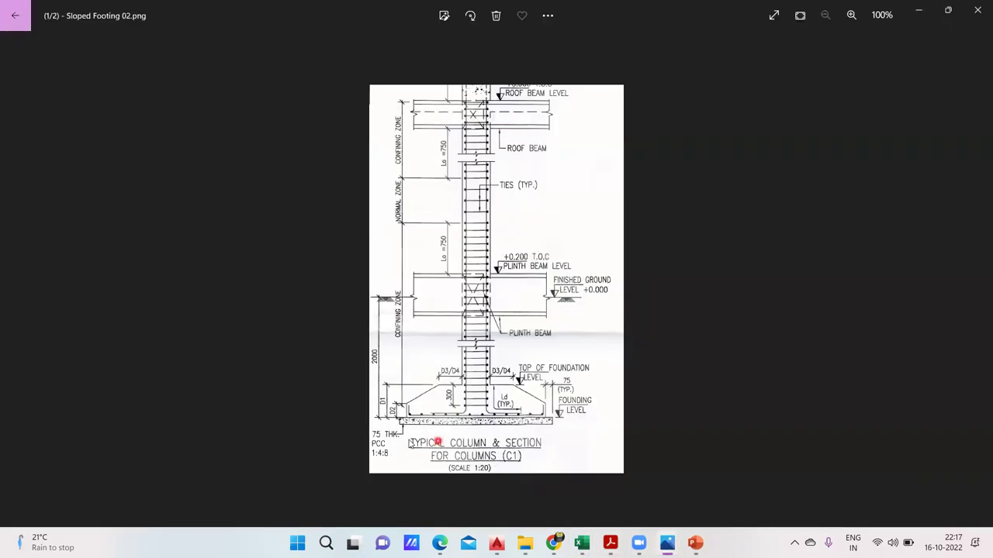
scroll(406, 440, up, 1)
scroll(406, 439, up, 3)
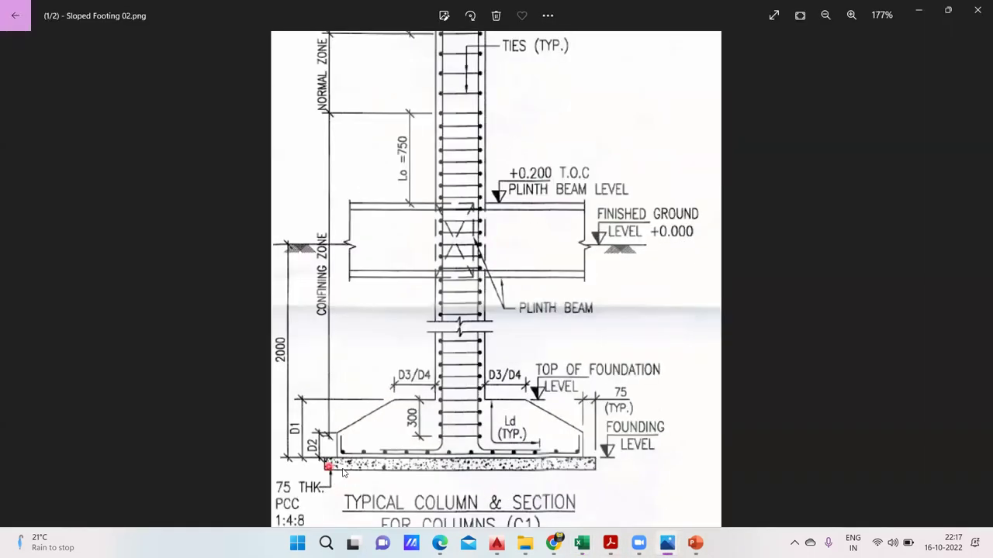
mouse_move(704, 543)
mouse_move(581, 543)
click(513, 485)
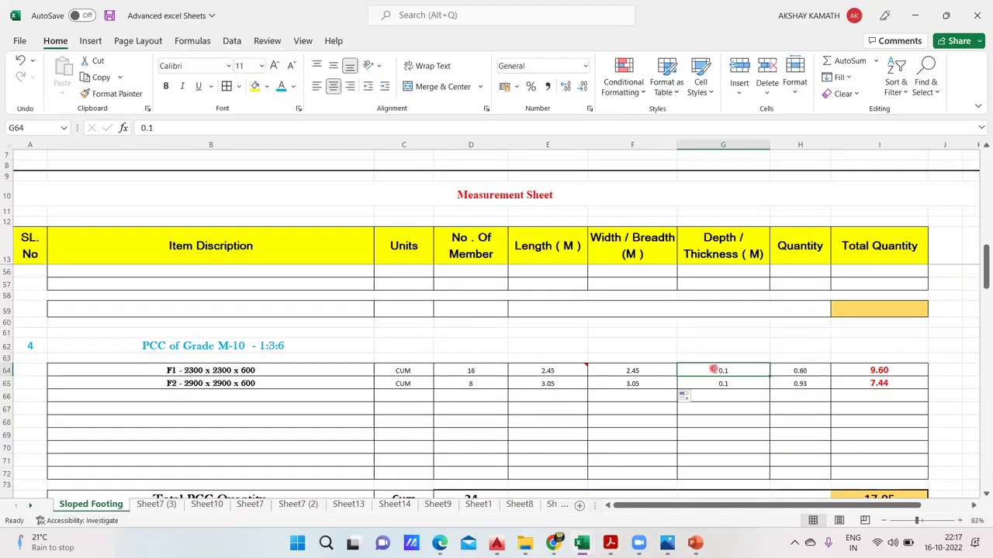
text(0.075)
click(745, 421)
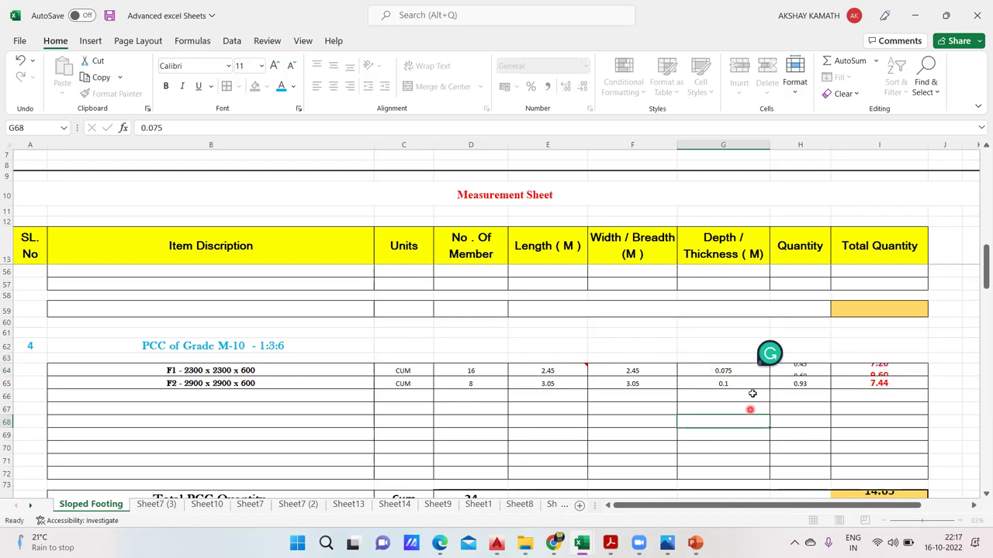
Copy the F1 PCC thickness of 0.075 m down to the F2 row and check the total PCC quantity
click(763, 372)
mouse_move(769, 378)
mouse_down()
mouse_move(765, 415)
mouse_move(766, 386)
mouse_up()
scroll(762, 415, down, 2)
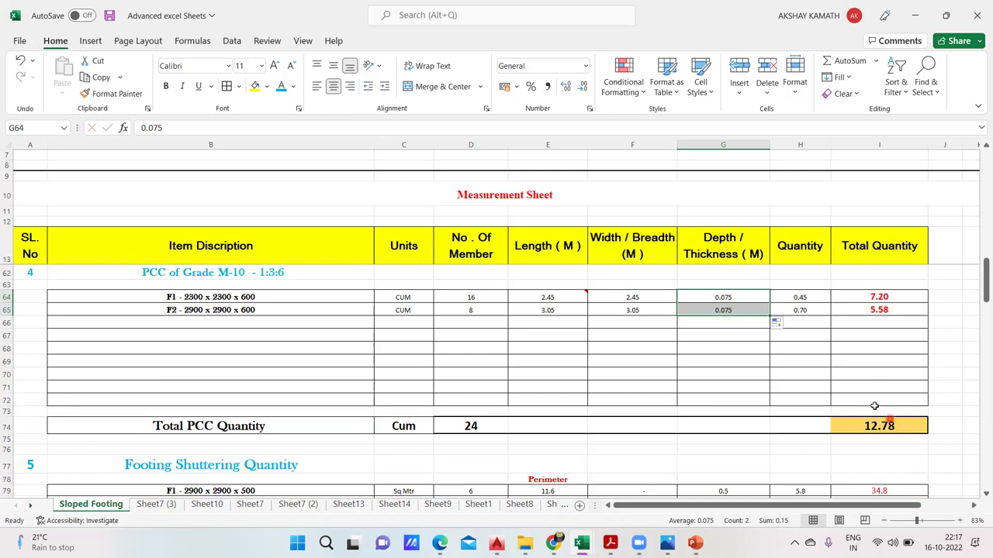
scroll(874, 406, down, 2)
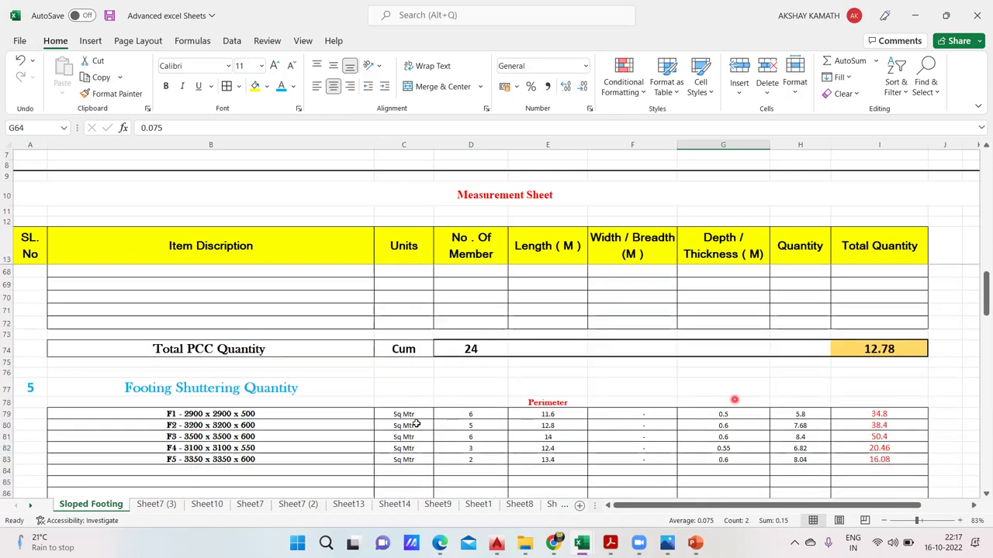
scroll(316, 415, down, 2)
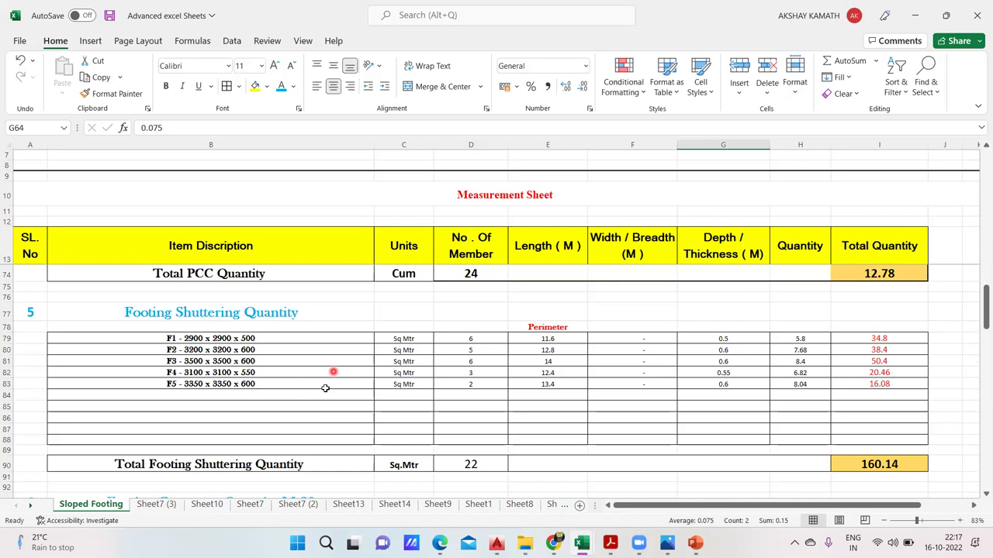
Copy the F1 and F2 descriptions, units and member counts from PCC into Footing Shuttering Quantity, and clear its F3 to F5 rows
scroll(325, 388, up, 5)
drag(189, 335, 841, 345)
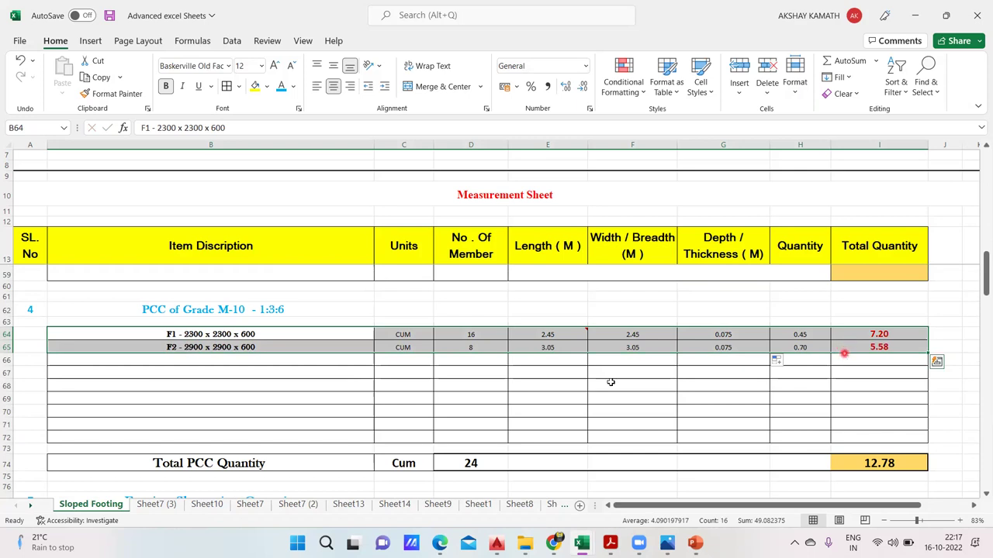
click(488, 415)
drag(198, 335, 440, 350)
key(ctrl+c)
scroll(428, 365, down, 4)
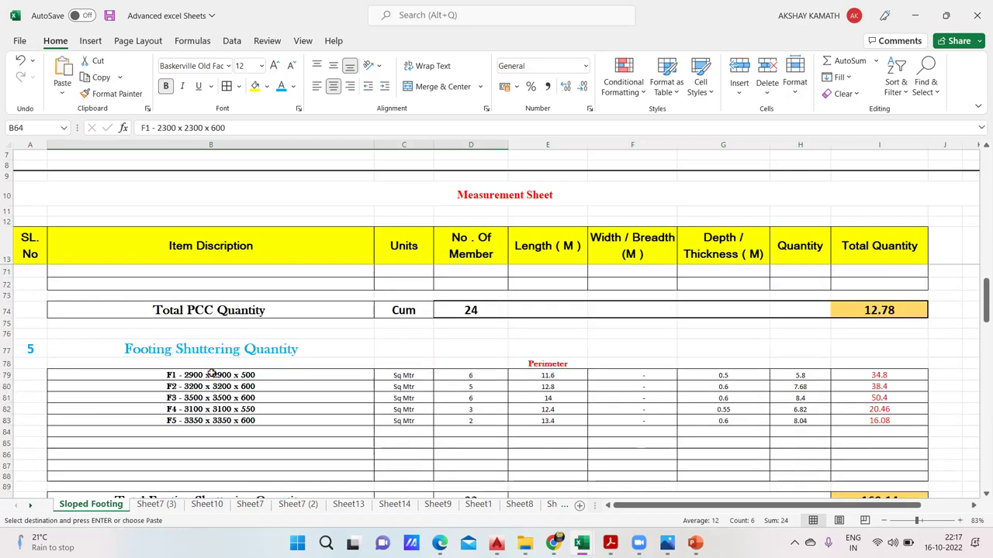
click(211, 373)
key(ctrl+v)
drag(200, 403, 846, 415)
key(Delete)
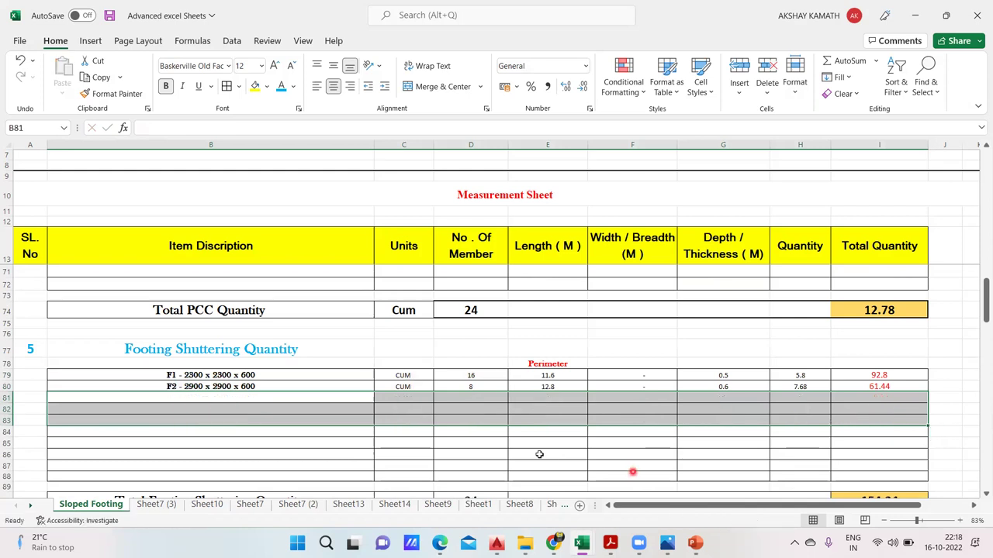
Set the F1 shuttering unit to sq/mtr and copy it down to the F2 row
click(416, 376)
text(s)
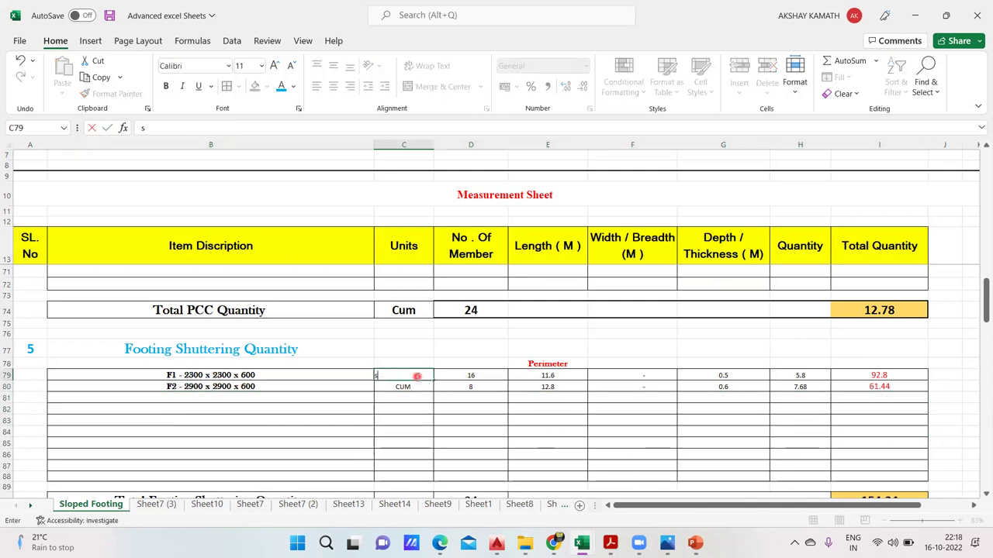
text(q/mtr)
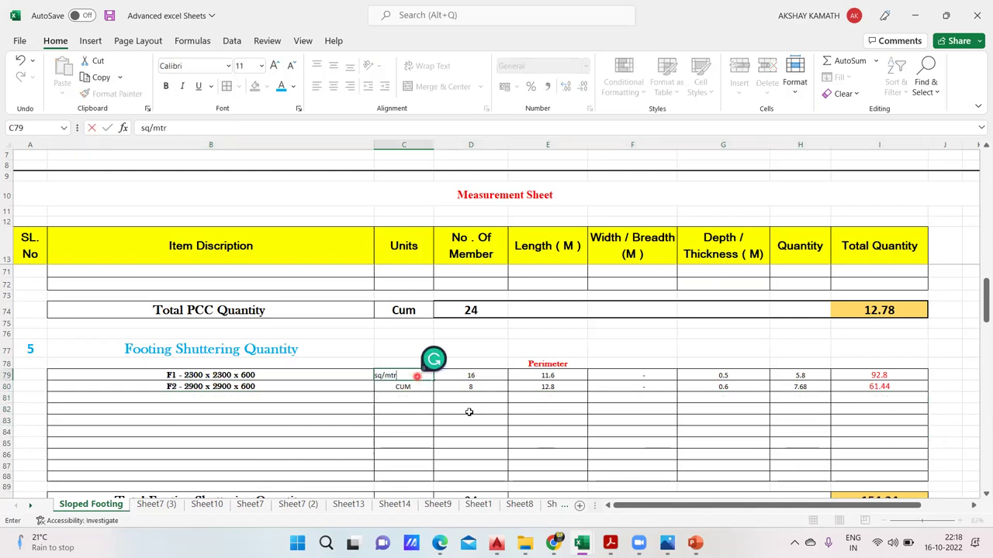
key(ctrl+Return)
drag(430, 380, 436, 392)
click(441, 419)
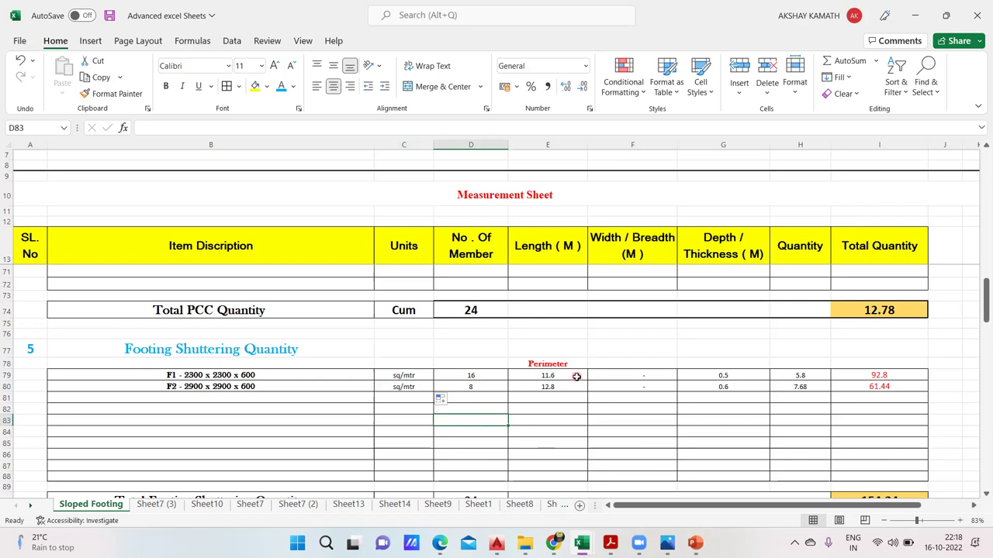
Change the shuttering perimeter formulas to =4*2.3 for F1 and =4*2.9 for F2
click(577, 377)
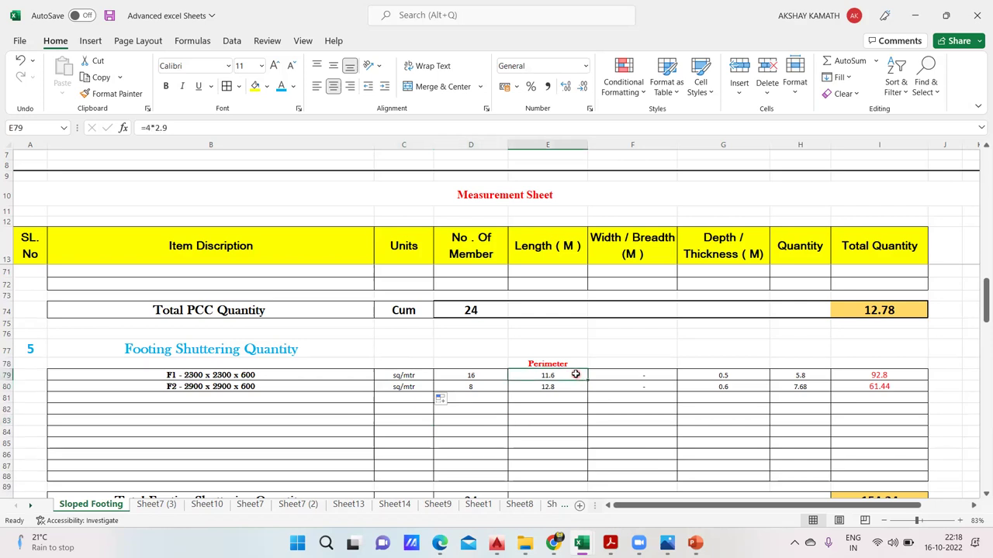
click(569, 381)
double_click(568, 376)
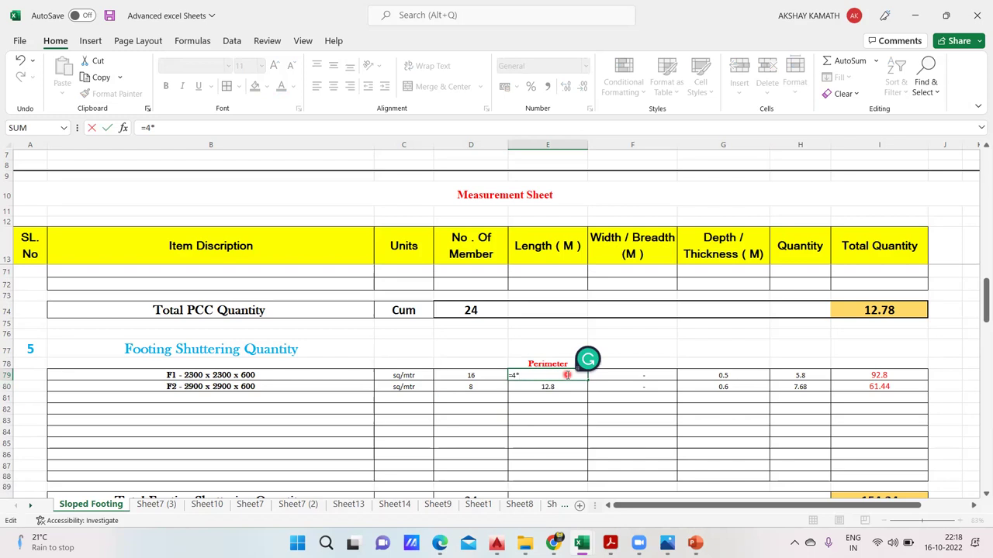
text(3)
key(Return)
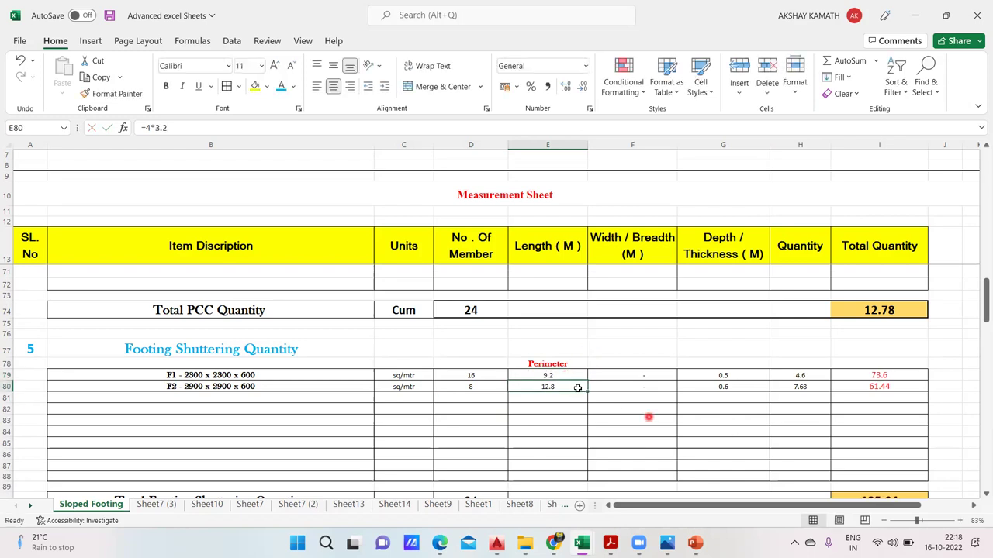
click(246, 129)
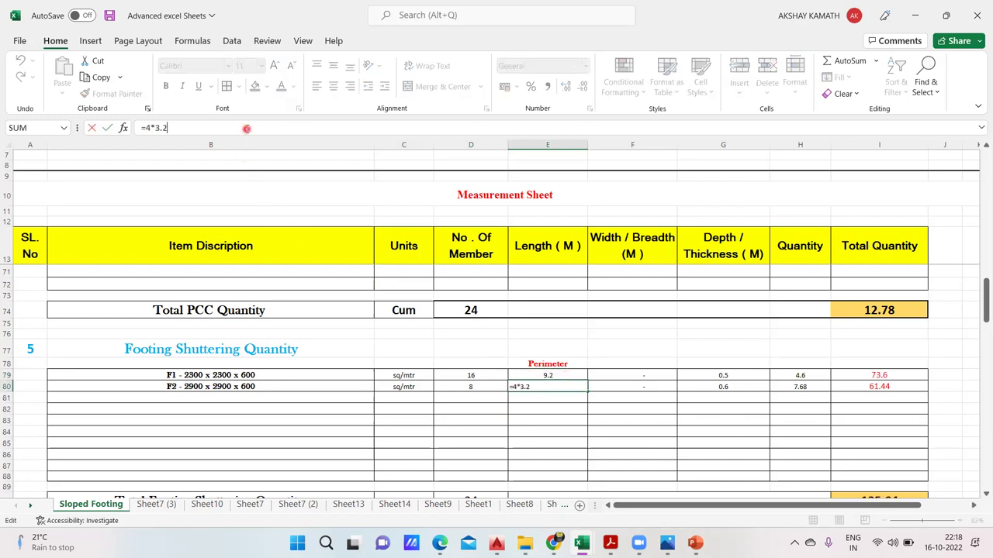
key(BackSpace)
key(BackSpace)
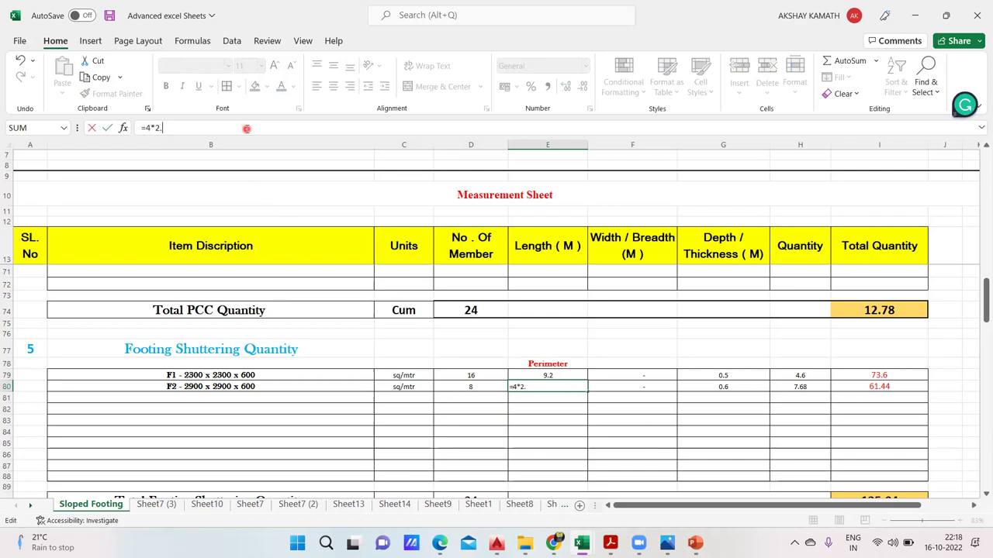
click(667, 453)
Examine the sloped footing's D2 edge in the Sloped Footing 02 section, the PowerPoint site photos and the Sloped Footing 03 plan
click(722, 375)
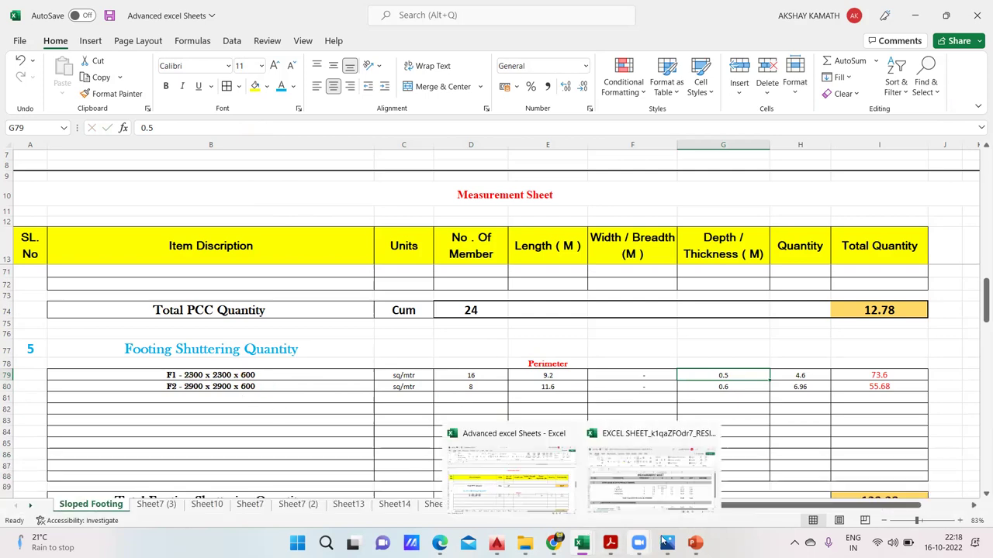
mouse_move(667, 543)
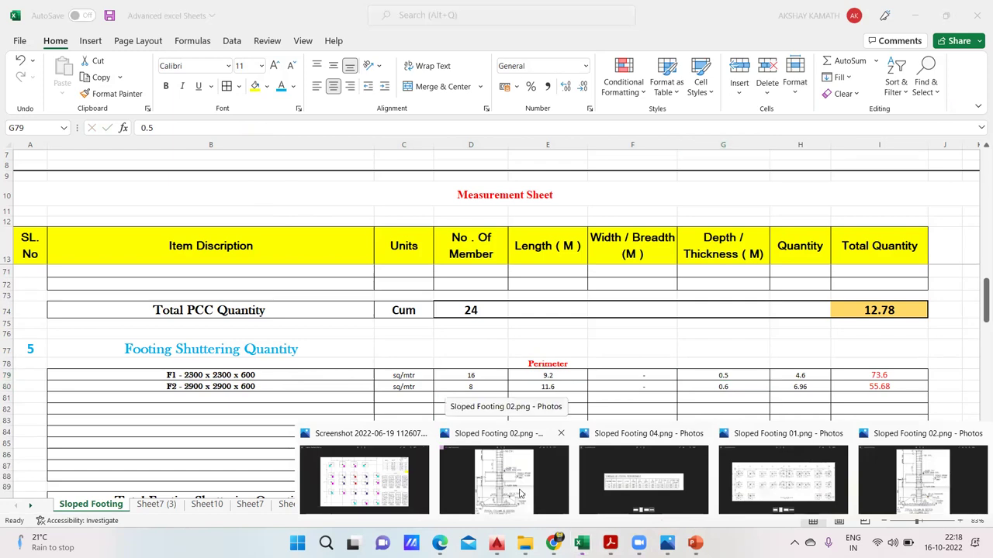
click(521, 494)
scroll(282, 446, down, 3)
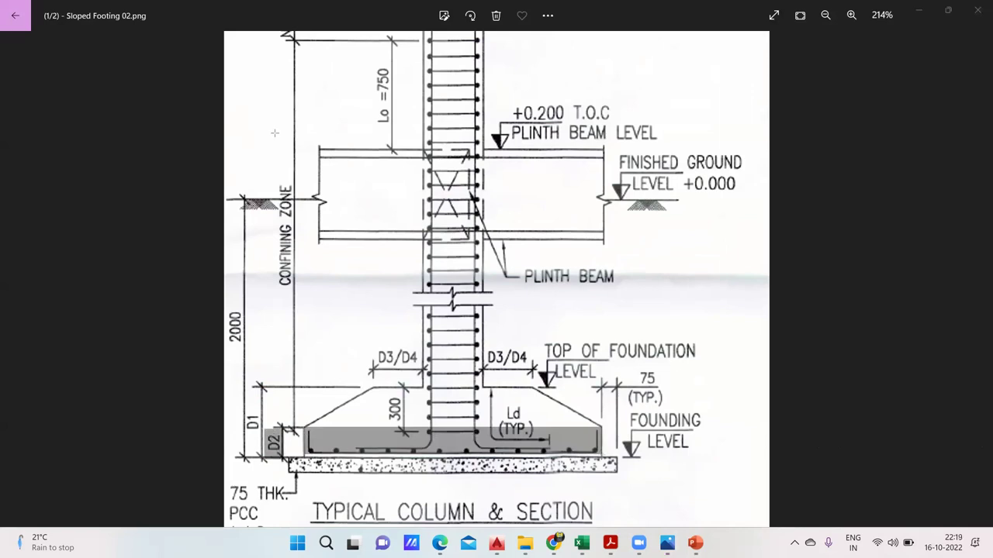
click(695, 543)
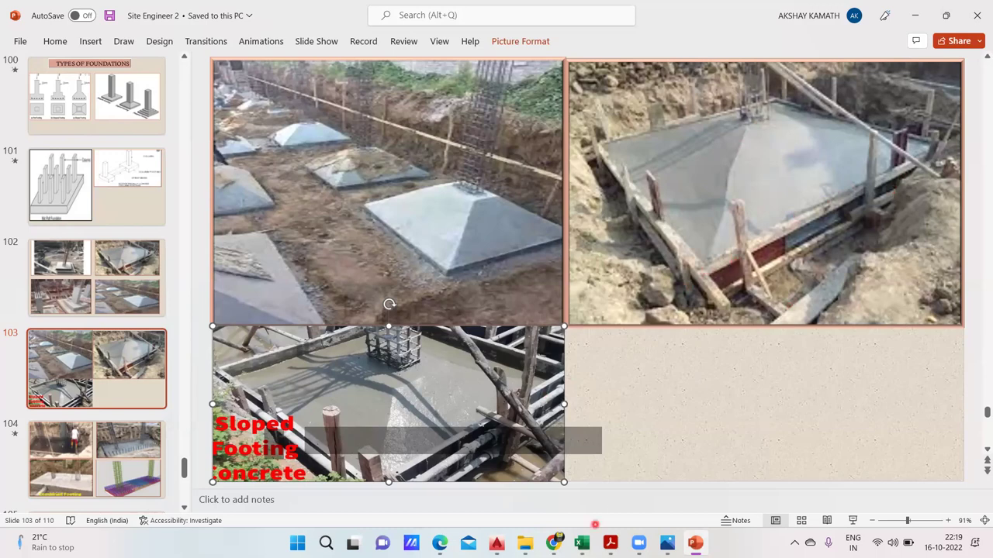
mouse_move(667, 543)
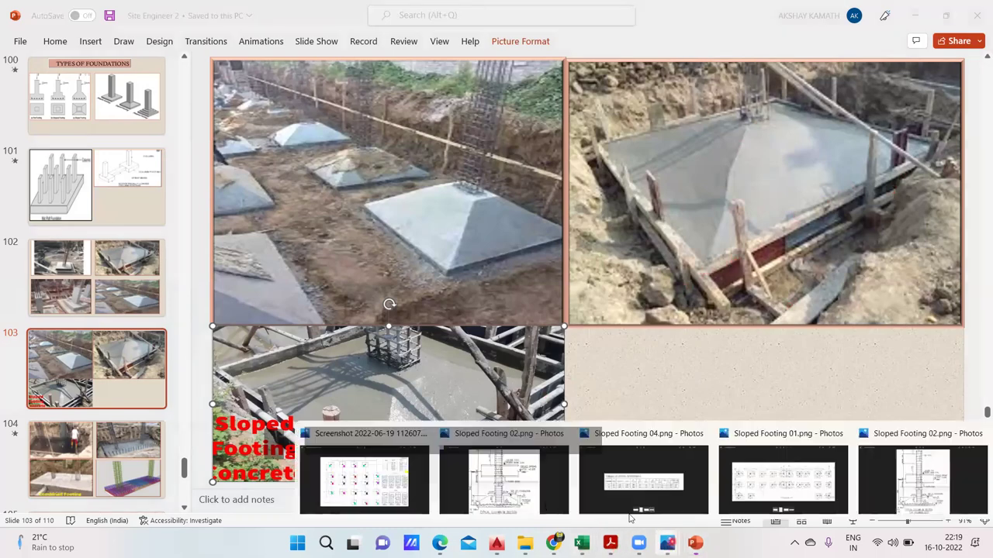
click(529, 496)
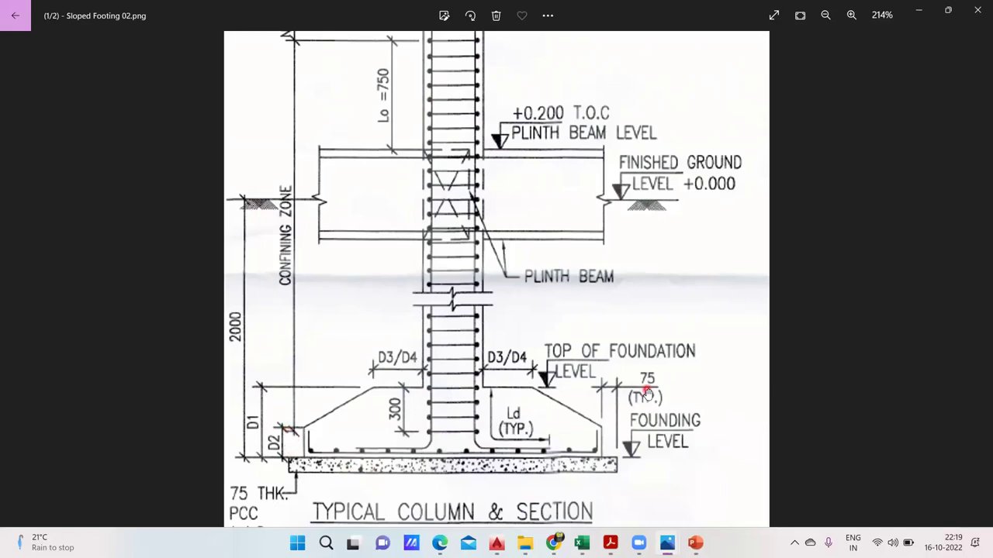
scroll(648, 394, down, 5)
key(Right)
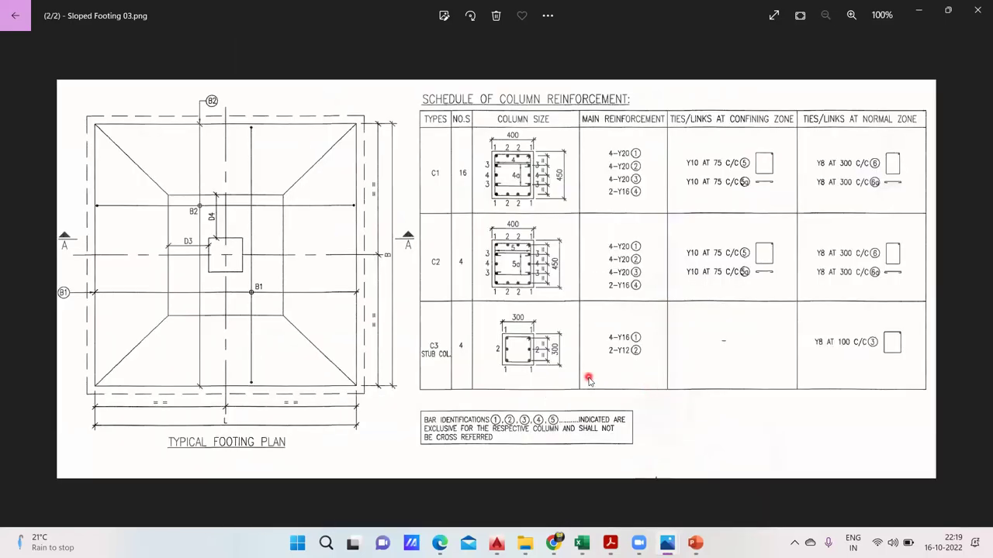
key(Left)
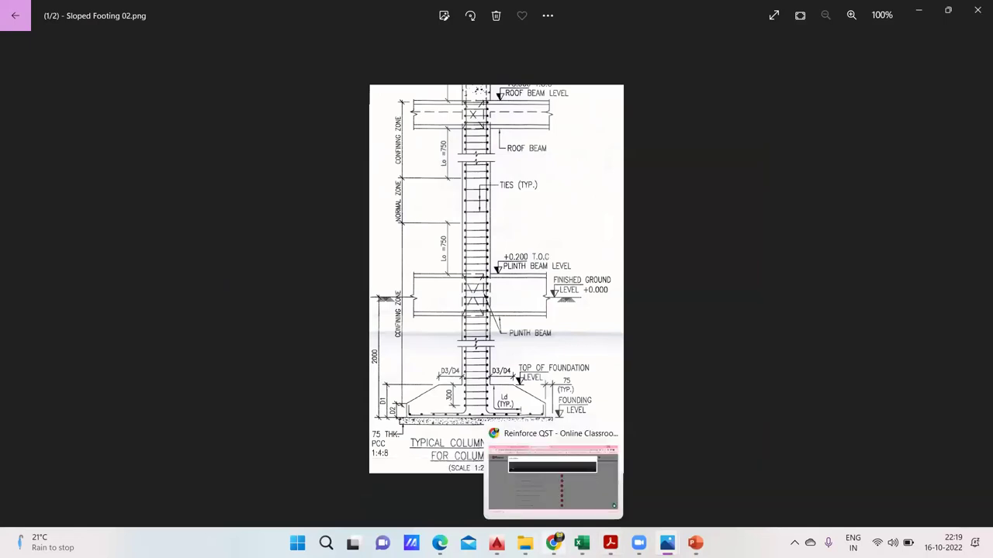
Look up D2 in the Sloped Footing 04 schedule, and set the F1 and F2 shuttering depths in Excel to 0.2 m
click(525, 543)
click(377, 174)
double_click(377, 174)
scroll(458, 322, up, 3)
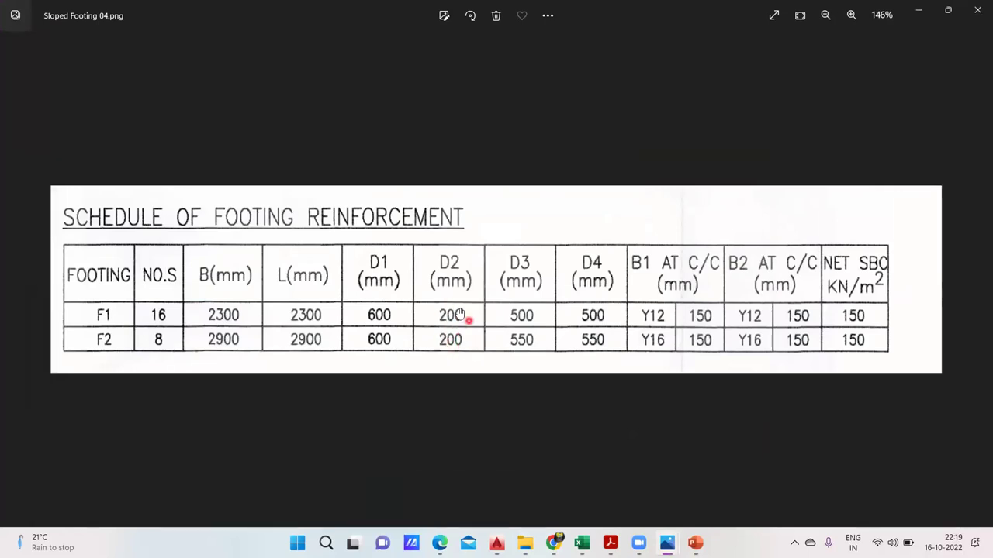
mouse_move(581, 543)
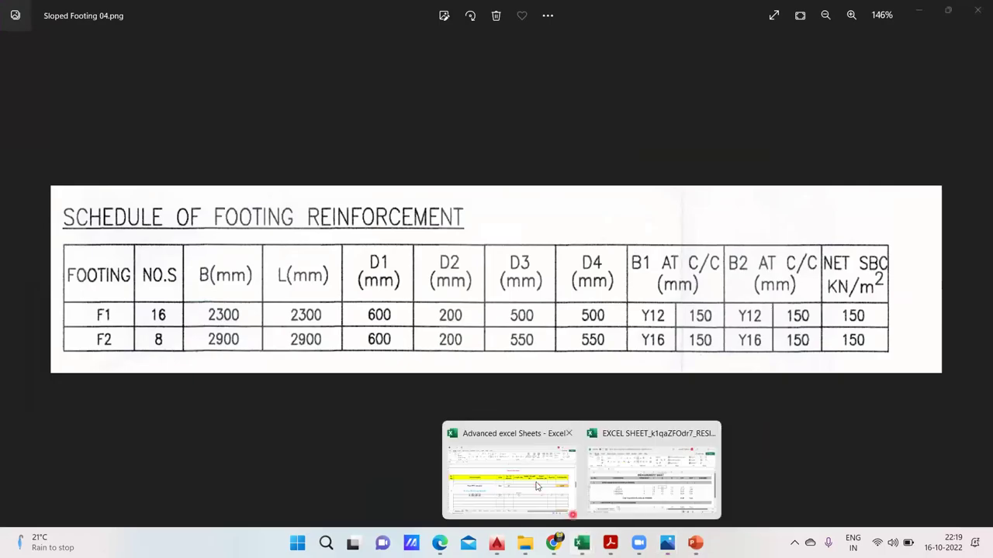
click(535, 486)
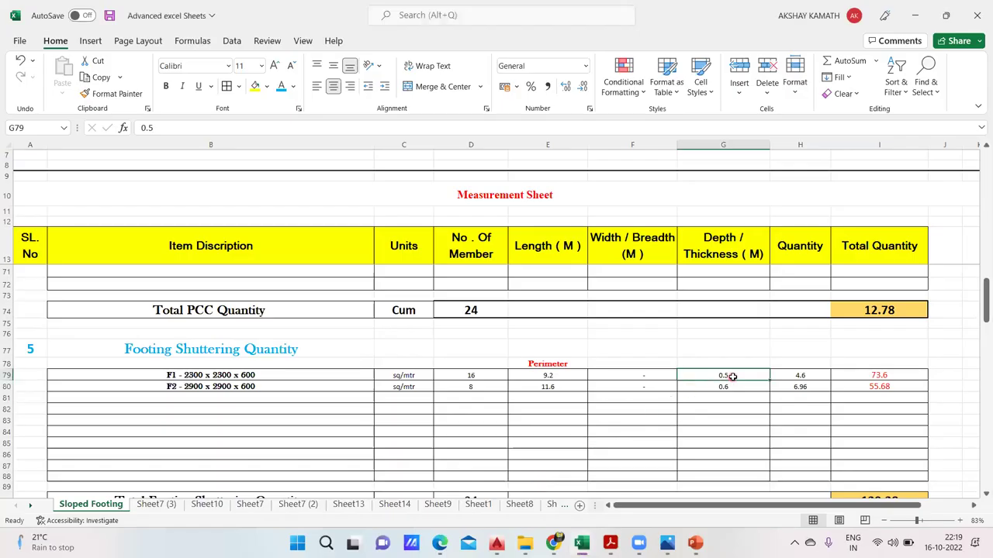
text(0.2)
key(Return)
text(0.2)
click(740, 422)
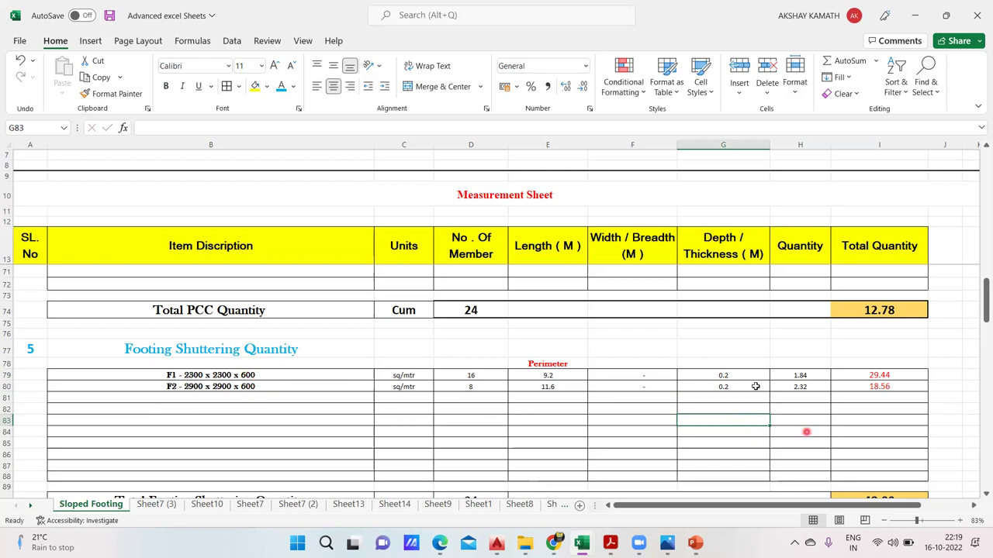
Add the note "Remarks - Since Sloped footing D = 0.2 m from Drawing" in cell B83 of the shuttering section
double_click(118, 420)
text(R)
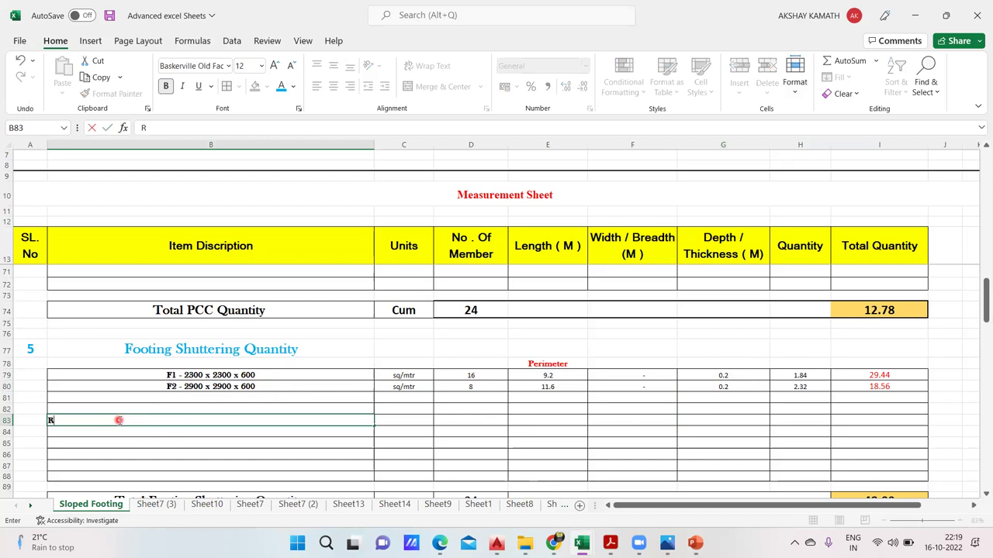
text(enma)
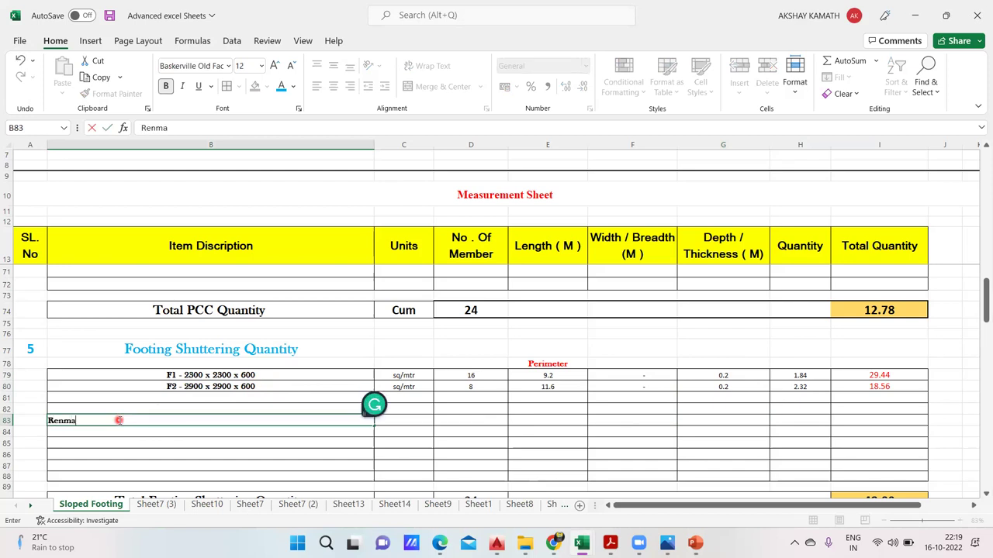
key(BackSpace)
key(BackSpace)
key(BackSpace)
key(BackSpace)
key(BackSpace)
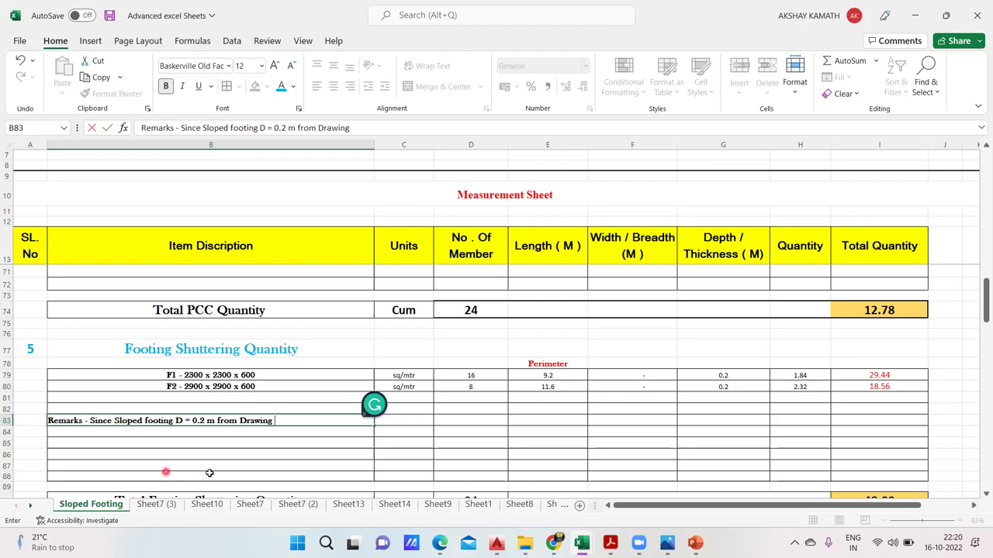
click(166, 473)
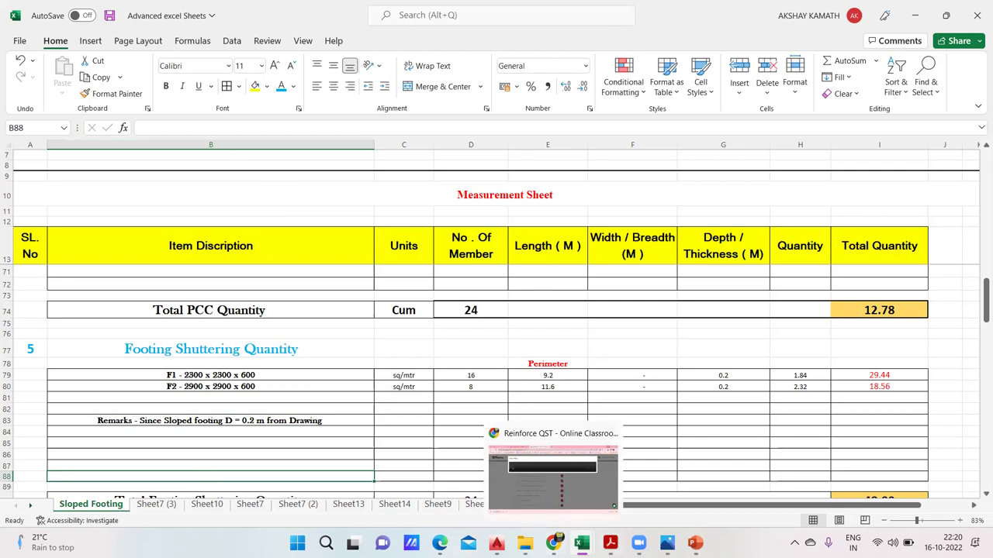
Move the footing size table picture off the Footing Concrete Quantity M-20 rows to below the section's total row
mouse_move(609, 543)
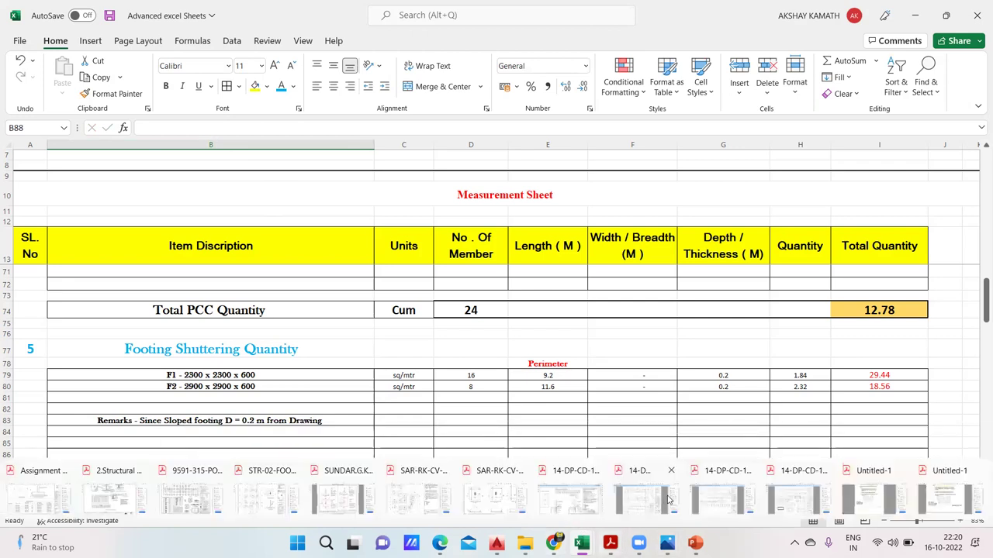
click(590, 375)
scroll(756, 422, down, 1)
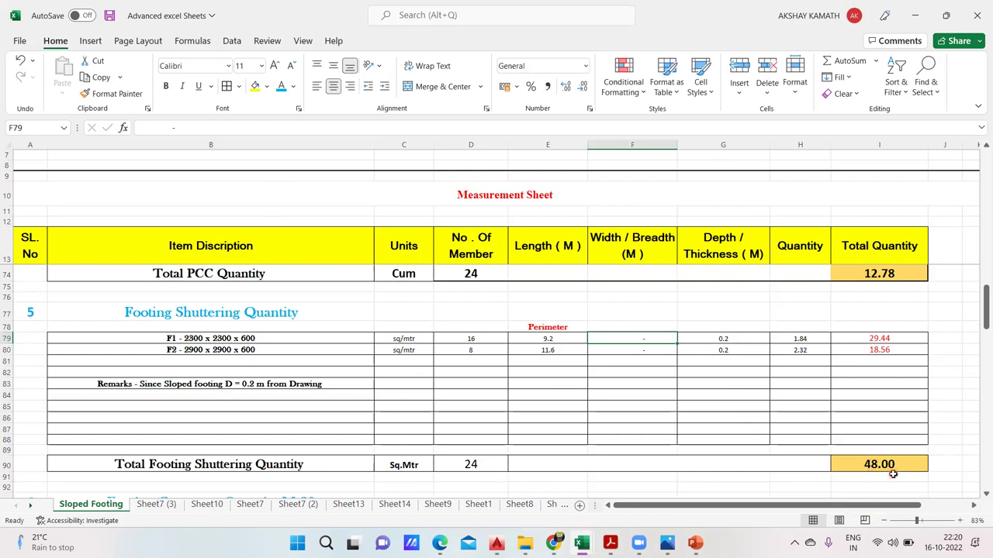
scroll(711, 438, down, 4)
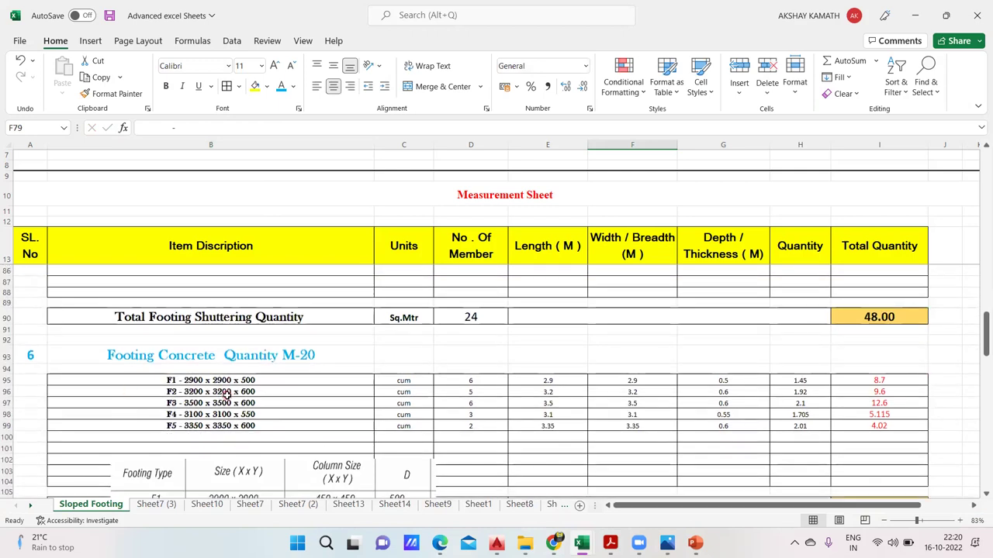
scroll(264, 401, down, 1)
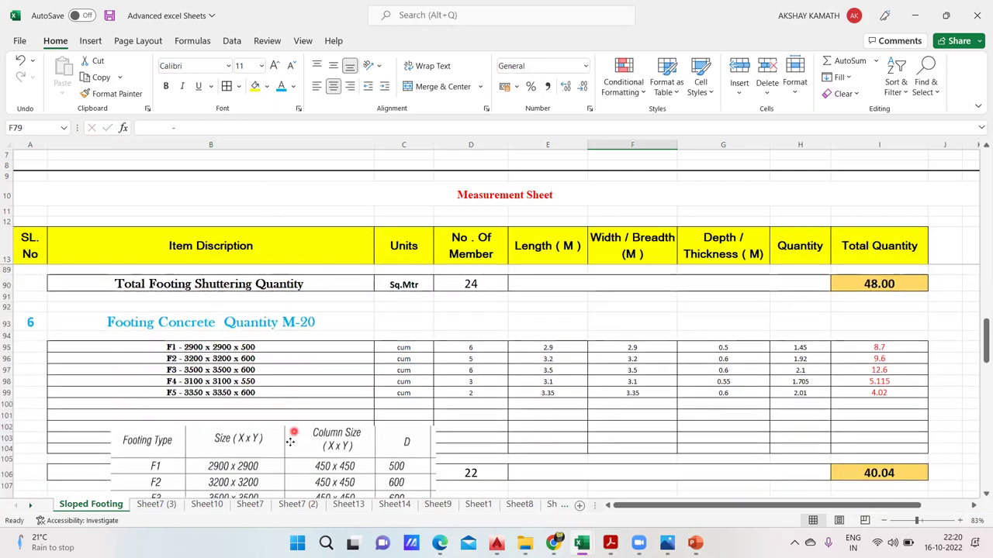
click(291, 441)
drag(290, 441, 341, 497)
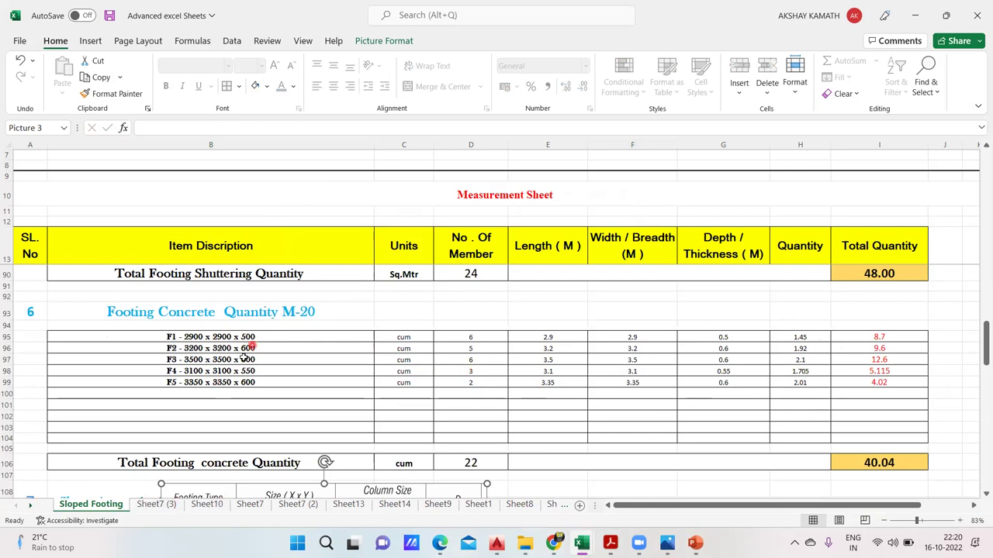
Look through the workbook's other sheets and examine Sheet9's sloped footing calculation of the rectangular and trapezoidal concrete portions
click(206, 504)
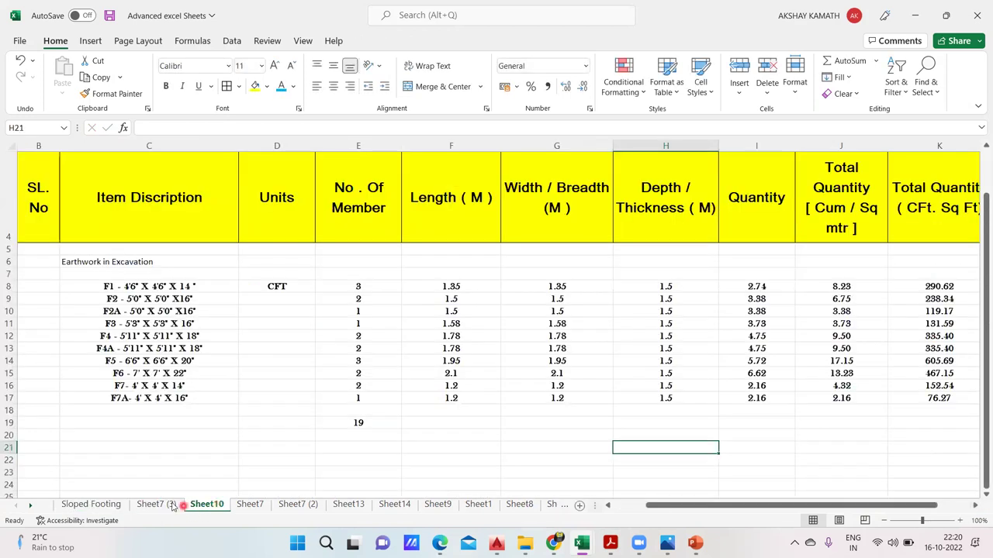
click(170, 505)
click(280, 506)
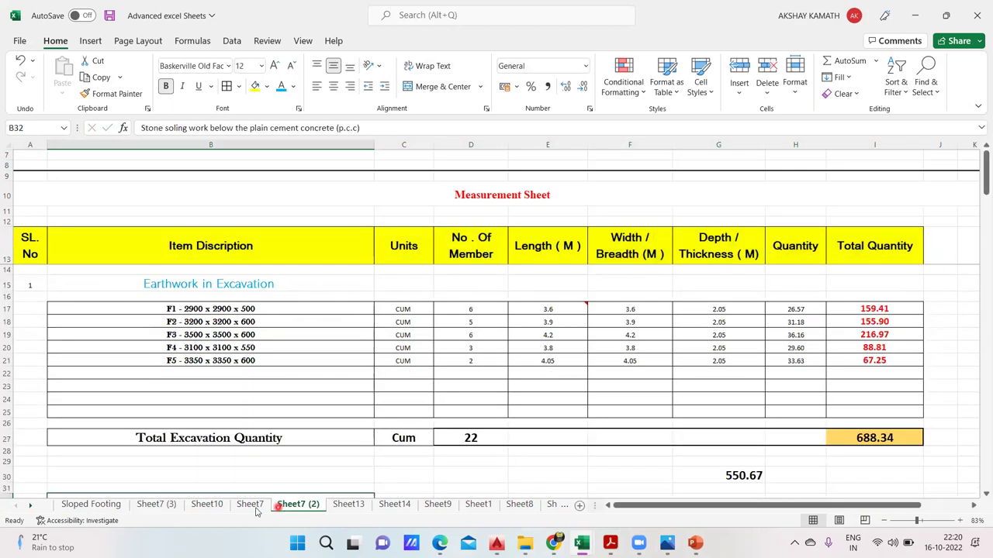
click(252, 506)
click(348, 505)
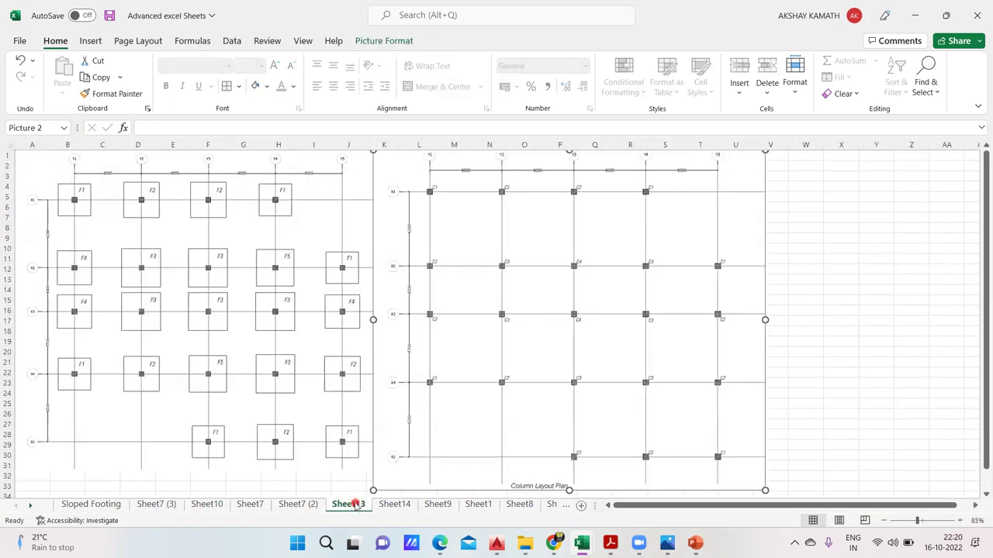
click(397, 505)
click(437, 505)
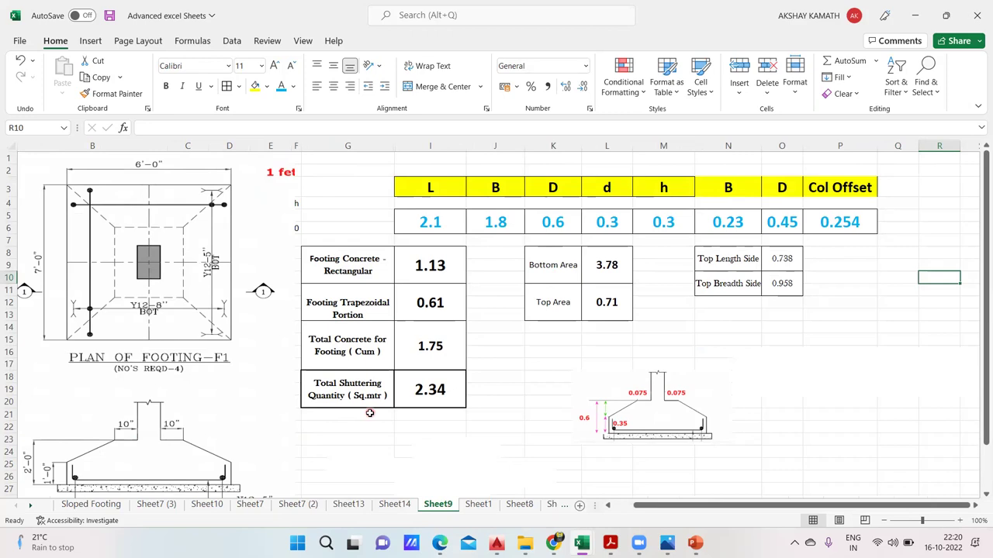
click(91, 504)
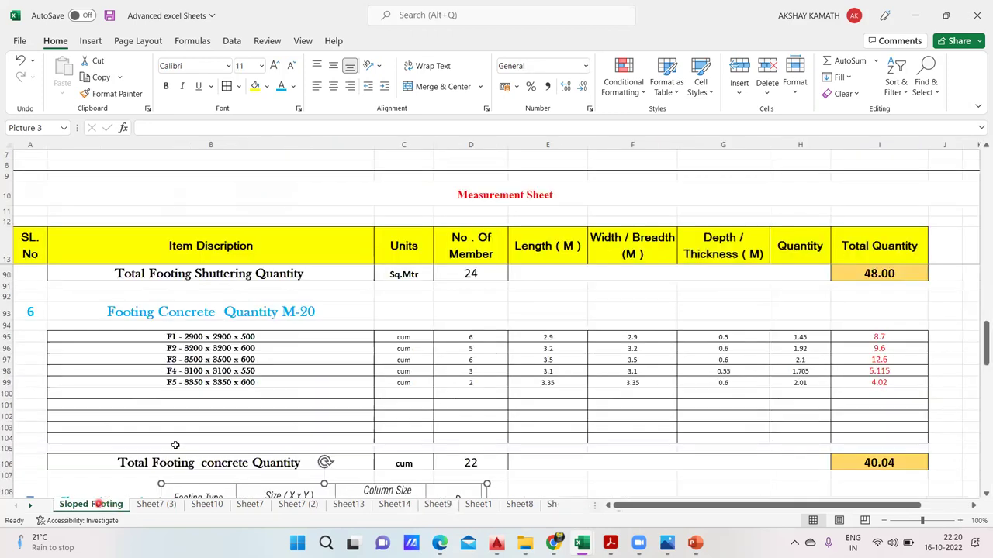
scroll(208, 406, down, 5)
scroll(206, 339, up, 5)
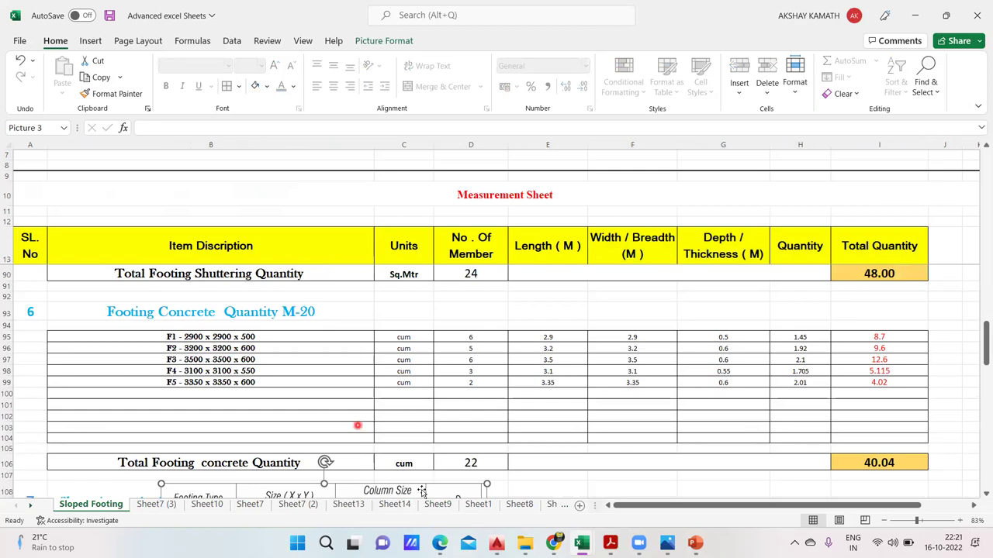
click(385, 507)
click(351, 505)
click(436, 505)
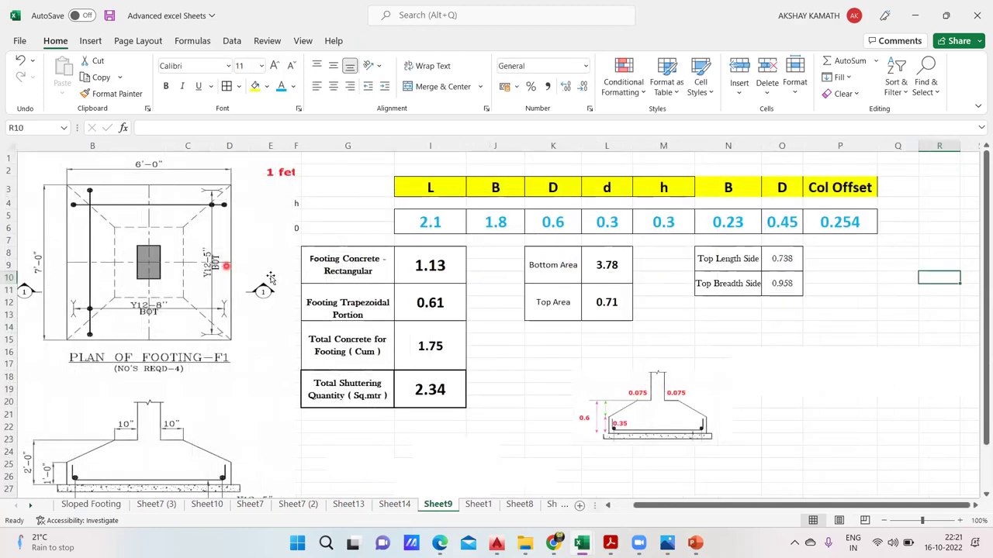
click(93, 505)
Clear the old F1 to F5 descriptions in B95:B99 of the Footing Concrete Quantity M-20 section
click(196, 360)
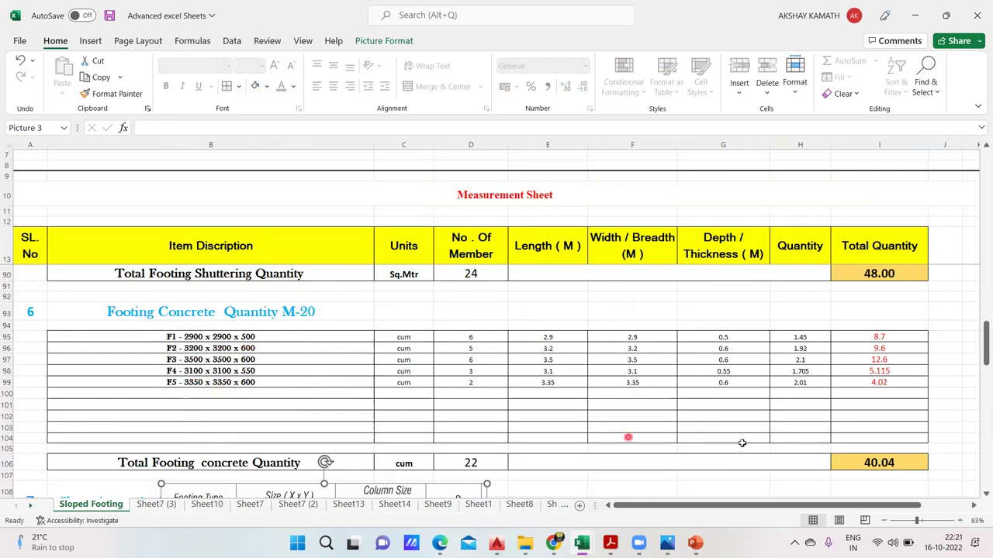
drag(186, 339, 223, 374)
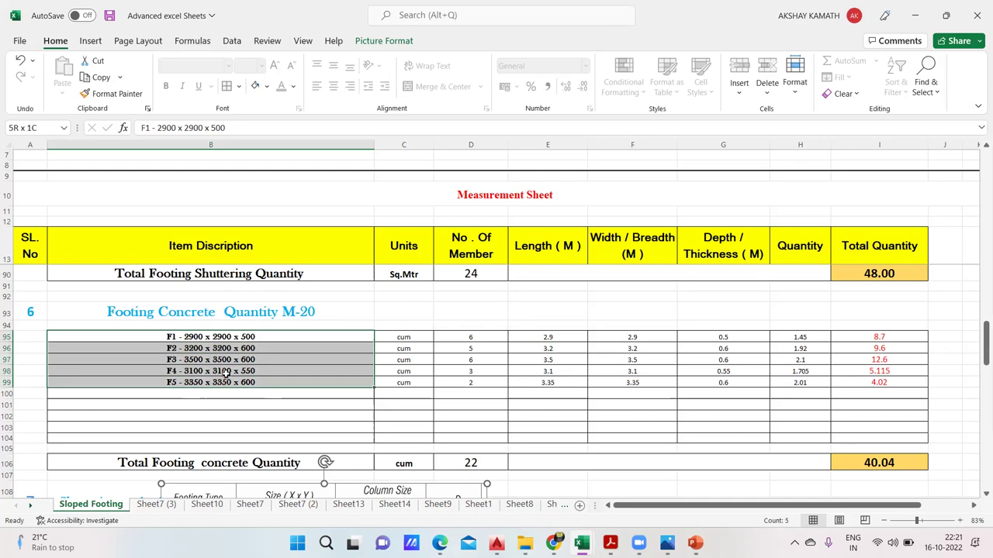
key(Delete)
click(345, 393)
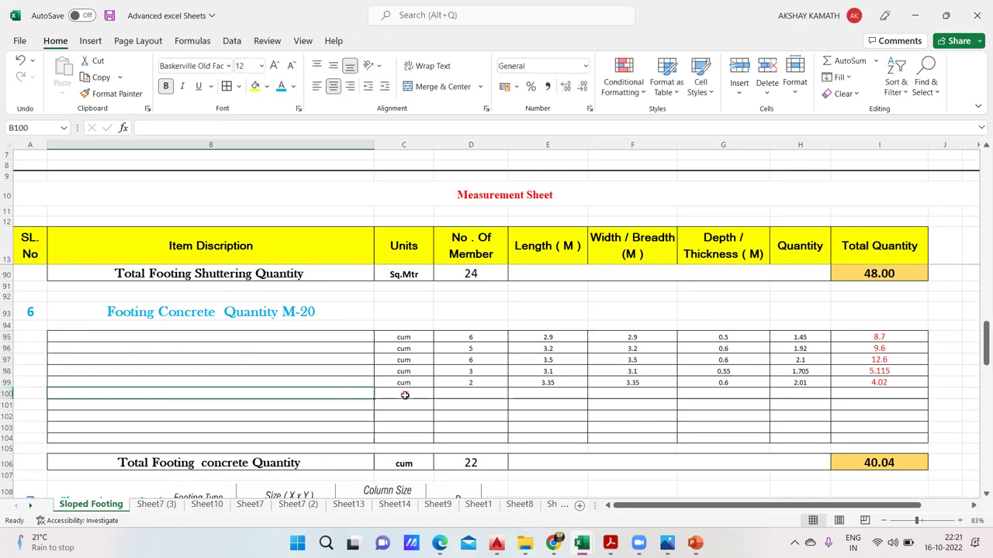
Copy the F1 - 2300 x 2300 x 600 and F2 - 2900 x 2900 x 600 descriptions from the shuttering section into B95:B96
scroll(404, 396, up, 6)
drag(263, 365, 361, 375)
drag(491, 373, 369, 379)
key(ctrl+c)
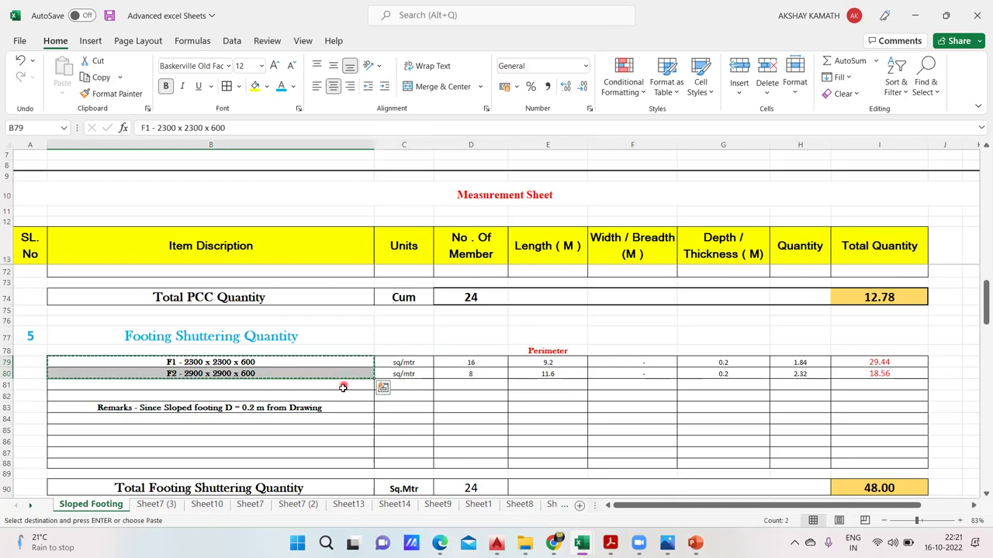
scroll(342, 387, down, 4)
click(192, 400)
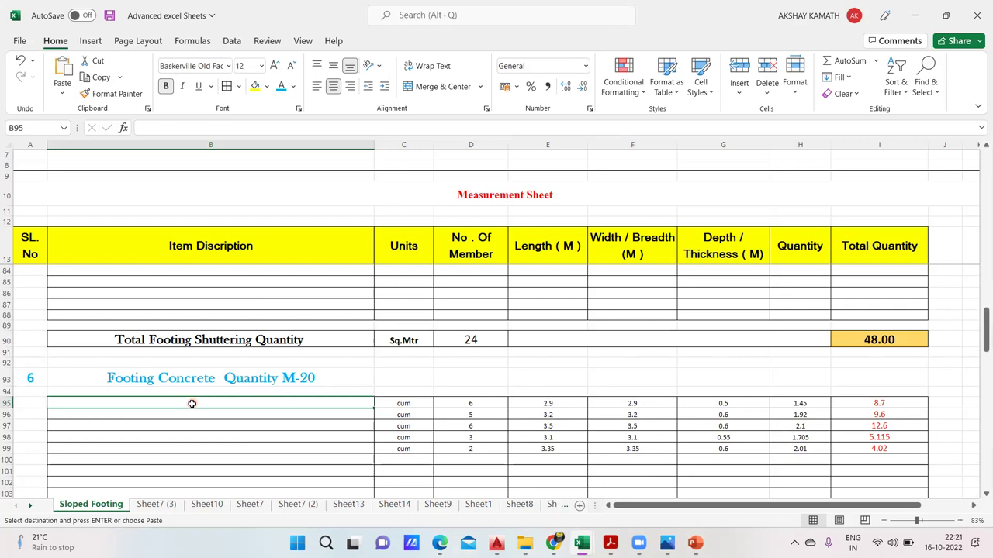
key(ctrl+v)
Paste the same F1 and F2 descriptions again into B98:B99 and clear the unit in C97 between the two groups
click(204, 459)
click(175, 439)
key(ctrl+v)
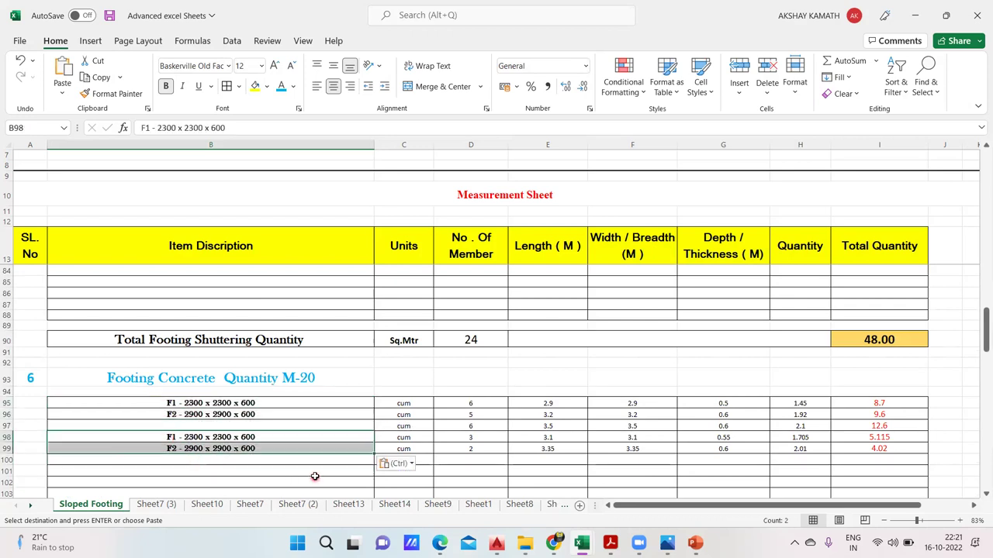
click(315, 480)
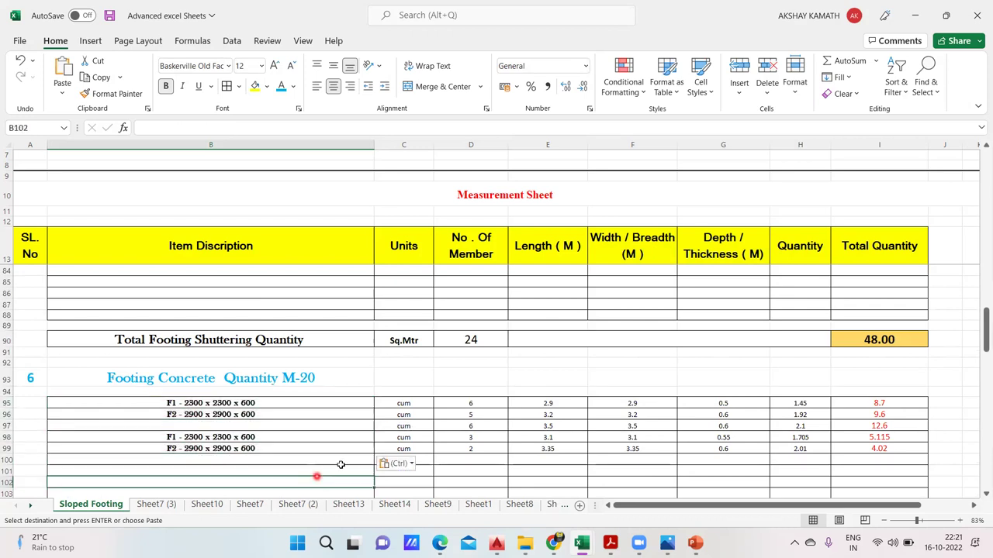
click(409, 426)
key(Escape)
click(459, 469)
Copy the shuttering section's member counts, 16 and 8, into D95:D96 and D98:D99 of the footing concrete section
scroll(484, 443, up, 2)
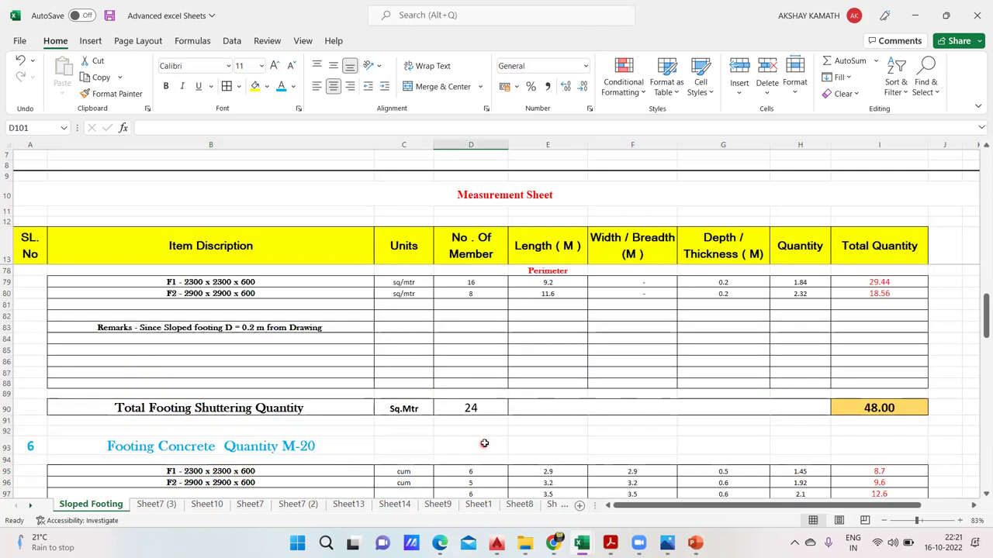
scroll(484, 443, up, 2)
drag(484, 363, 485, 373)
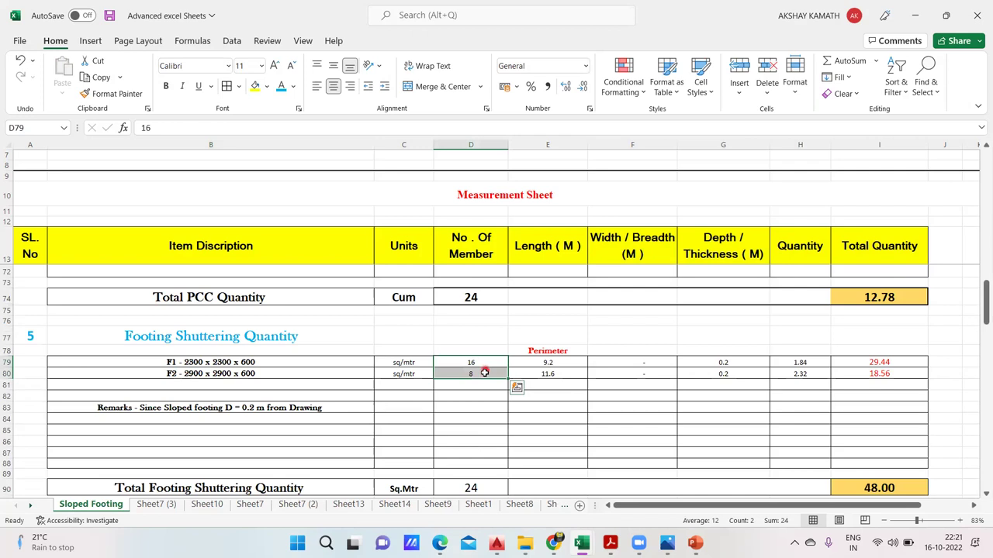
key(ctrl+c)
scroll(483, 388, down, 4)
click(483, 403)
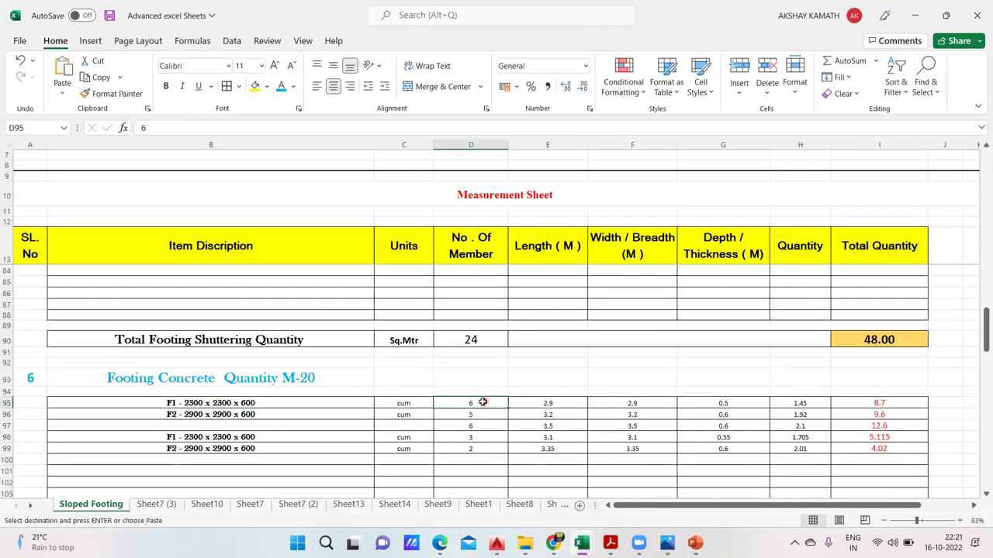
key(ctrl+v)
scroll(484, 414, down, 1)
click(481, 404)
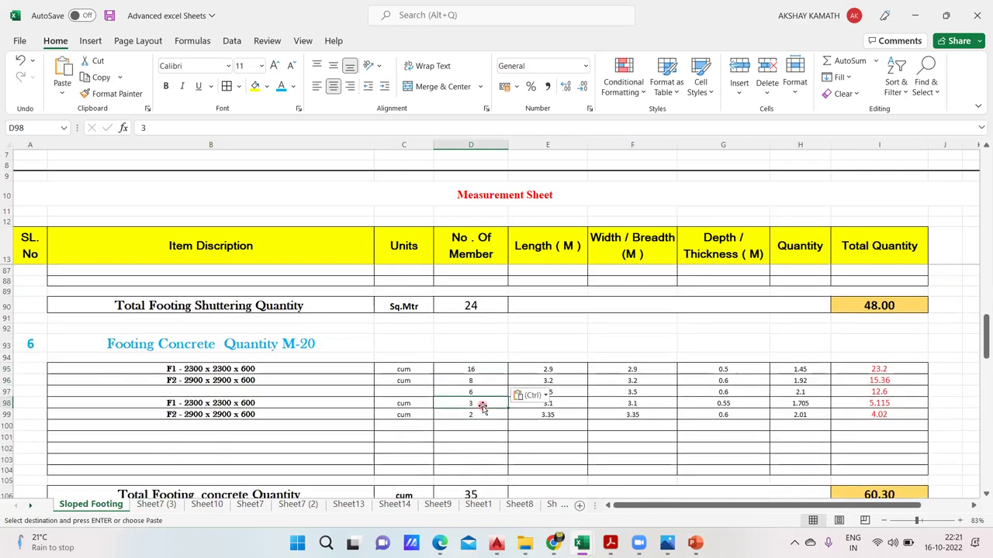
key(ctrl+v)
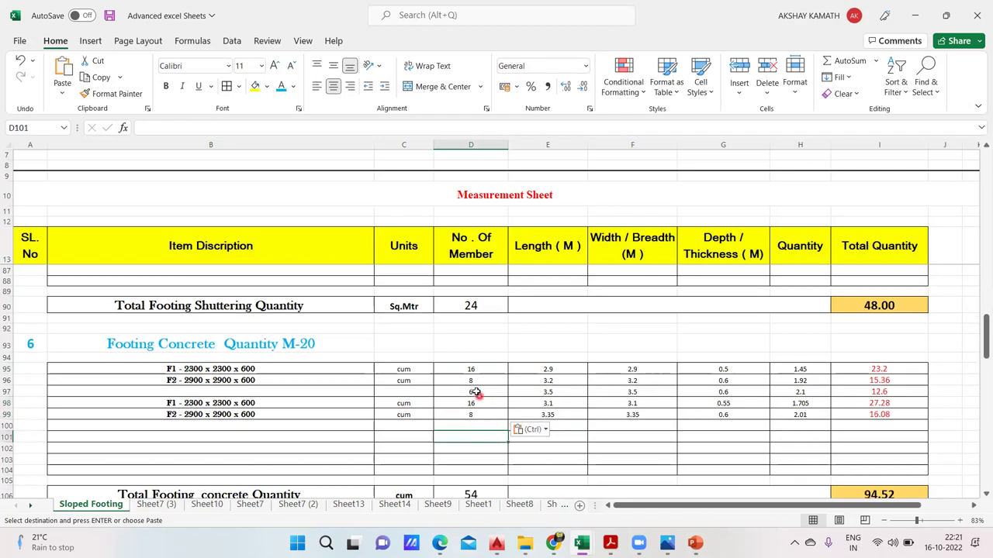
Clear the leftover member count, dimensions and quantities from D97:I97
drag(470, 393, 672, 404)
drag(861, 401, 909, 394)
key(Delete)
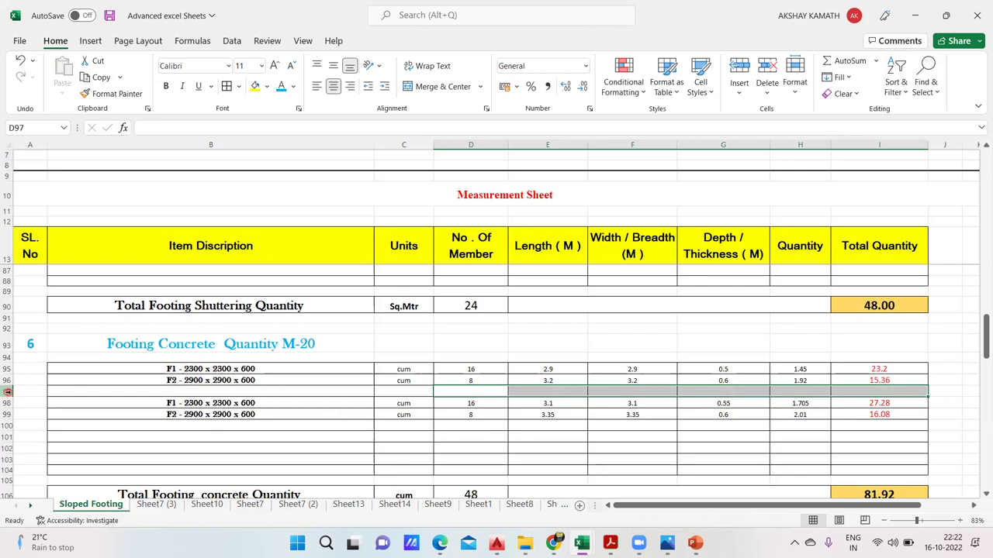
Insert two blank rows at row 97 to separate the two groups of F1 and F2 concrete rows
right_click(8, 392)
click(35, 269)
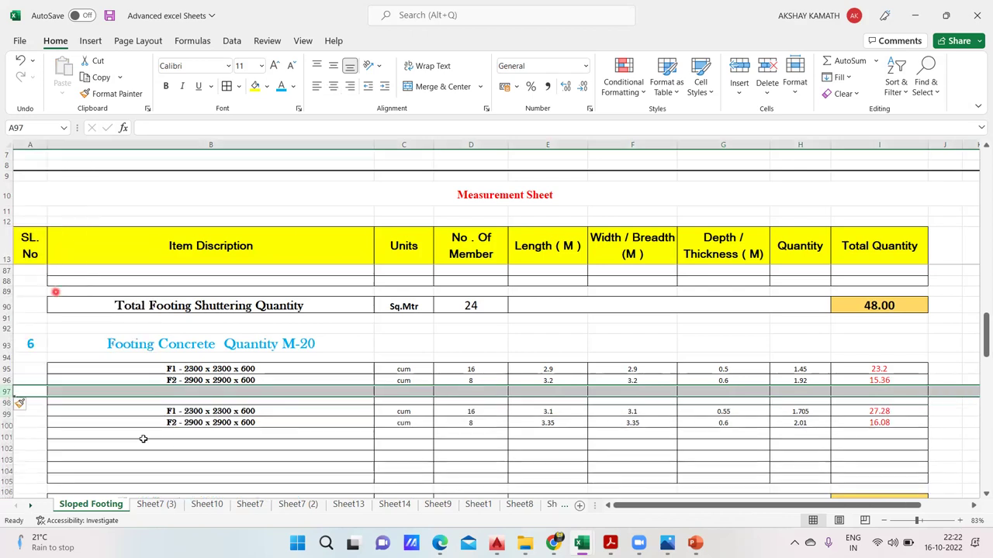
click(150, 458)
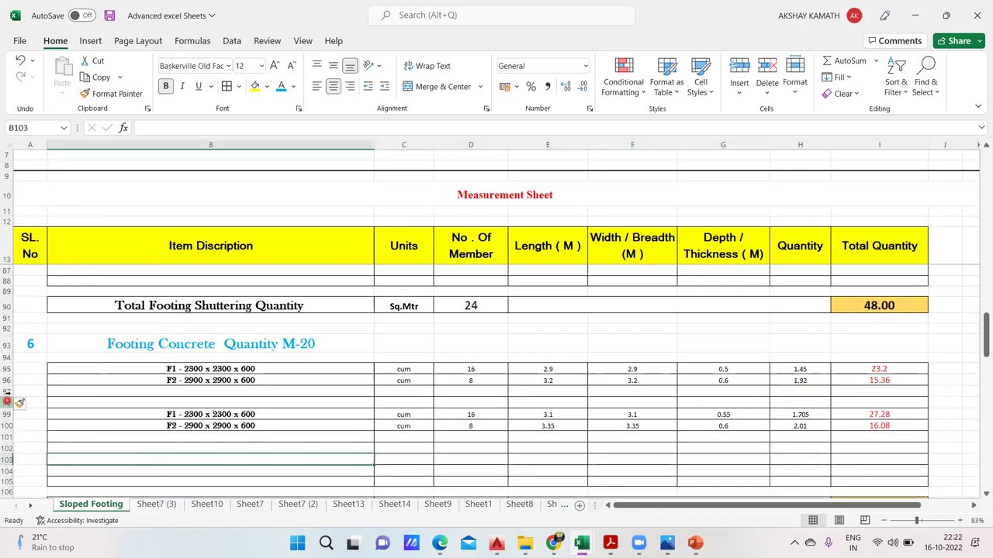
right_click(9, 392)
click(40, 270)
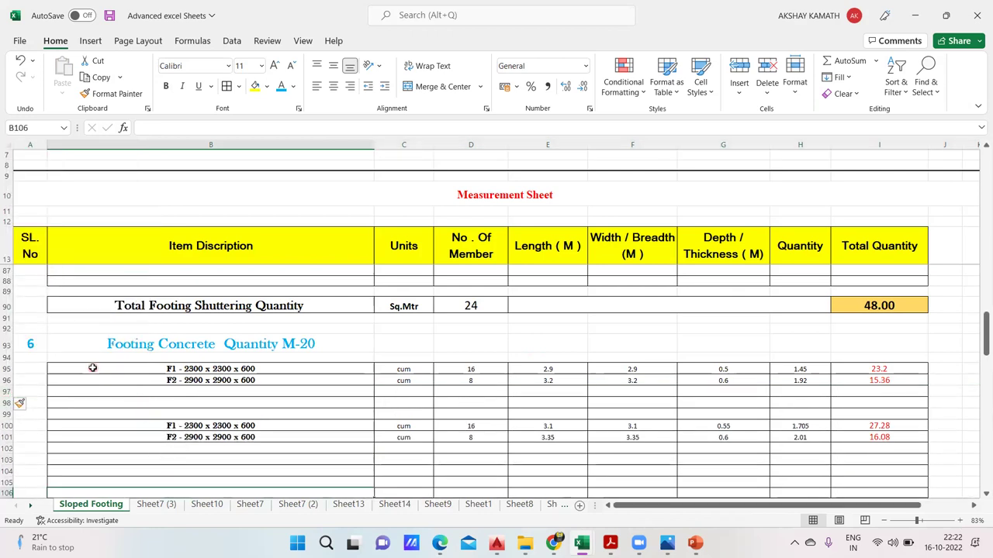
Enter the heading "Trapezoidal" in B99 above the second group of F1 and F2 rows
click(94, 370)
click(166, 411)
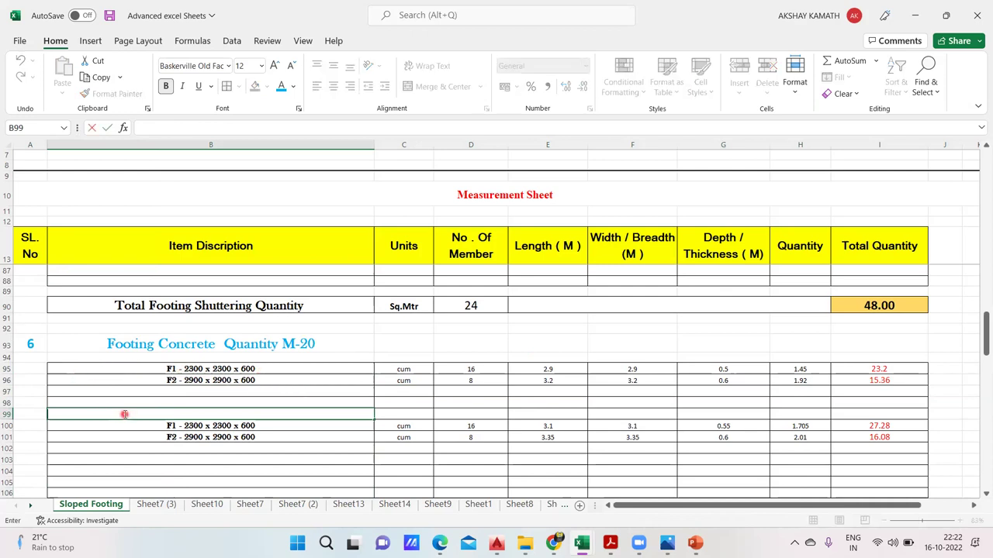
text(Trapezo)
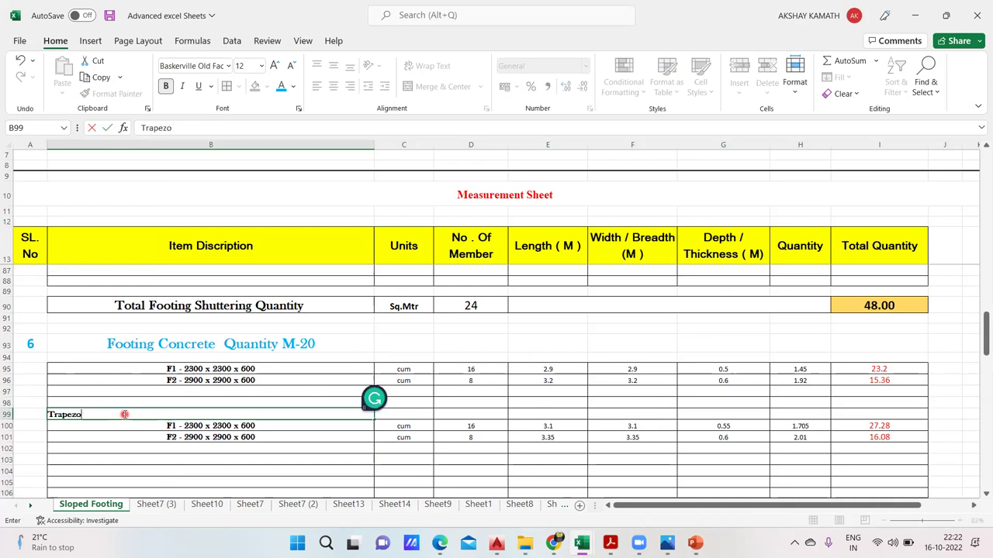
text(idal)
click(333, 471)
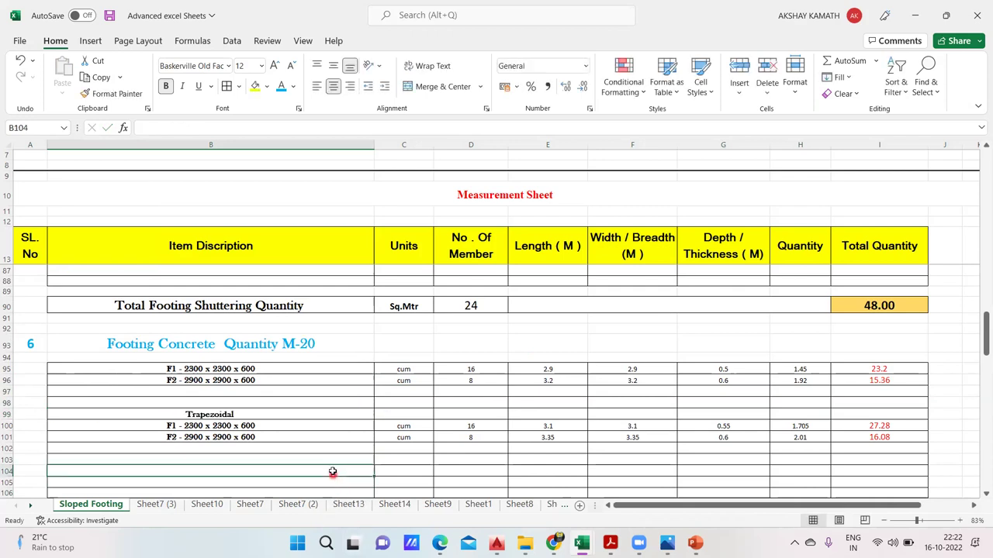
Replace "F2" with "Rectangular Portion" in the B96 description so it reads "Rectangular Portion - 2900 x 2900 x 600"
double_click(84, 381)
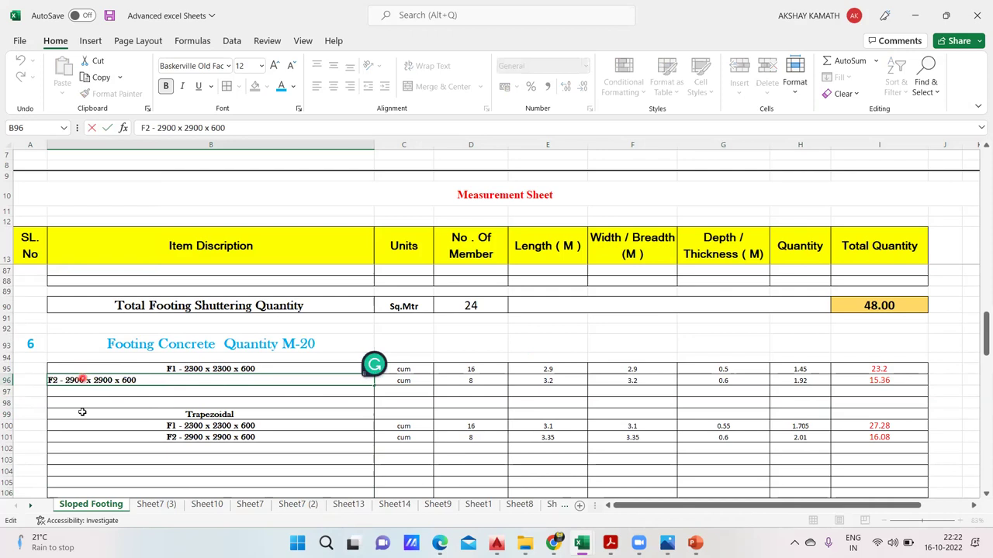
click(79, 411)
click(58, 378)
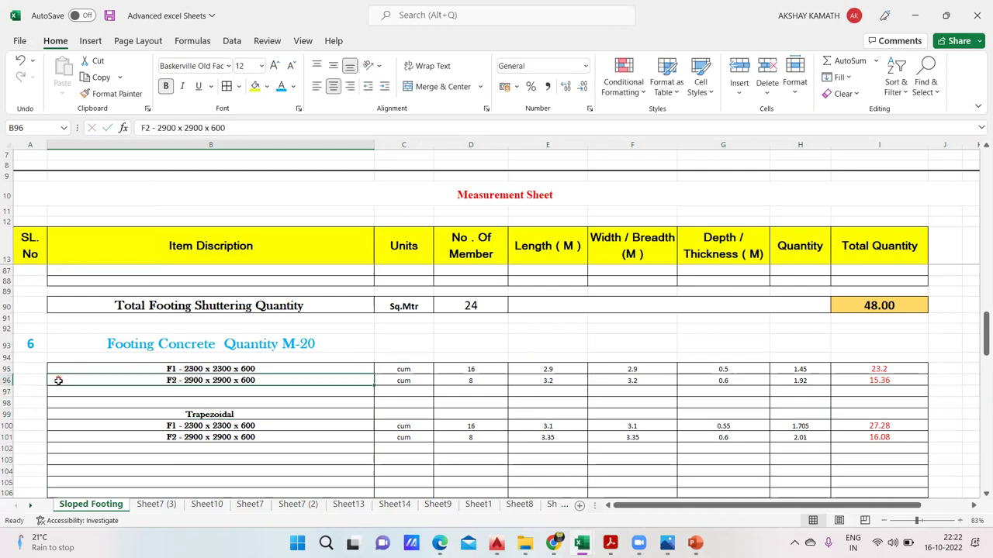
double_click(58, 380)
text(REC)
key(BackSpace)
key(BackSpace)
key(BackSpace)
key(BackSpace)
key(BackSpace)
text(Re)
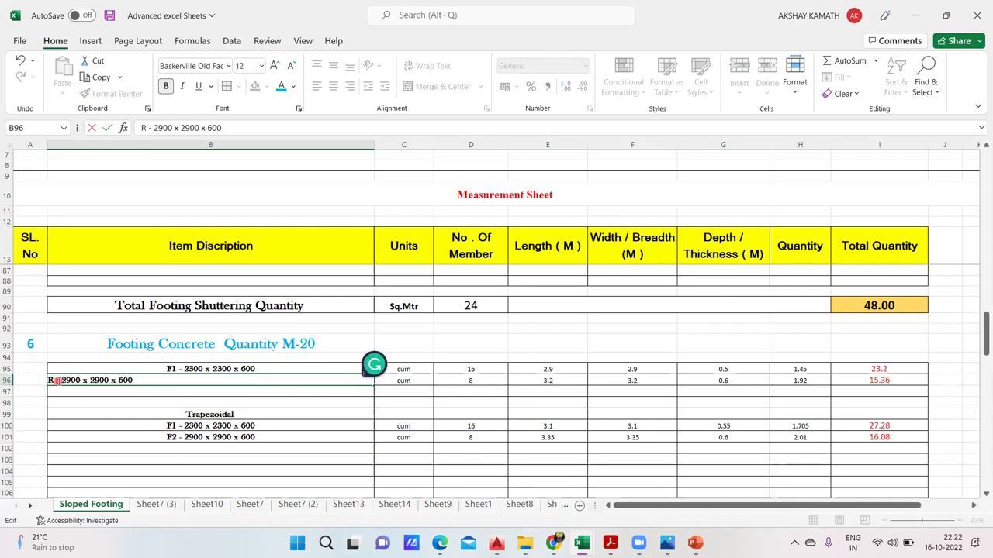
text(ctangular)
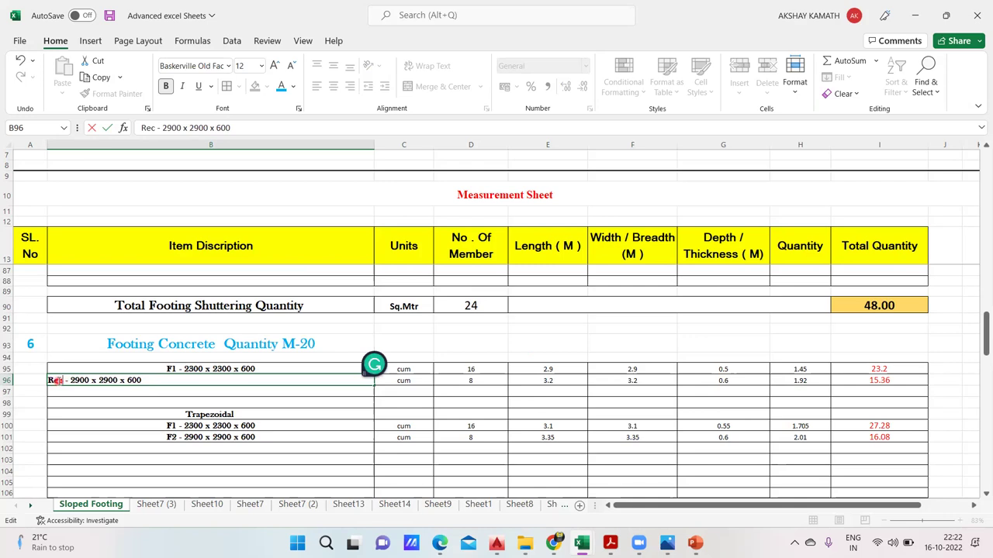
text( PO)
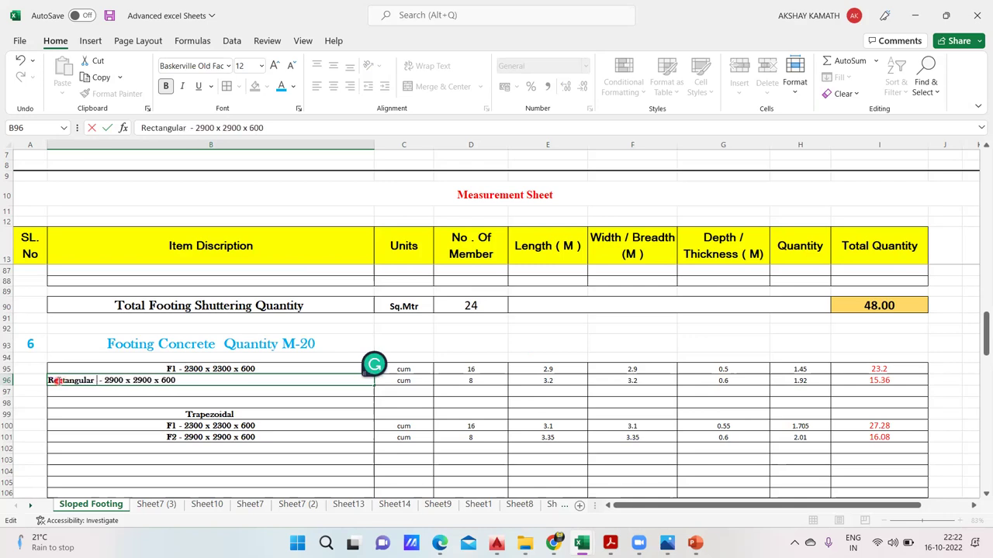
key(BackSpace)
text(pOrtion)
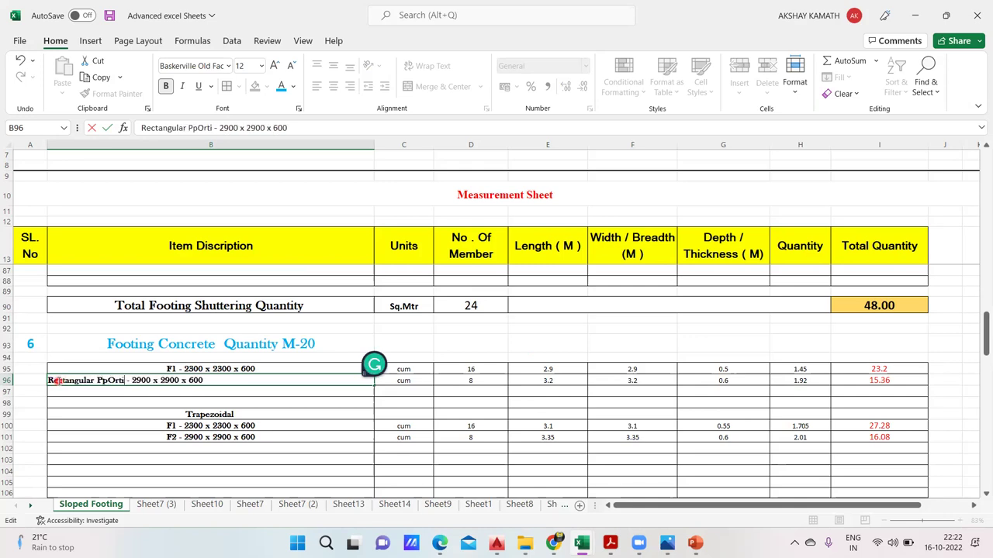
key(BackSpace)
key(BackSpace)
key(BackSpace)
key(BackSpace)
key(BackSpace)
key(BackSpace)
key(BackSpace)
key(BackSpace)
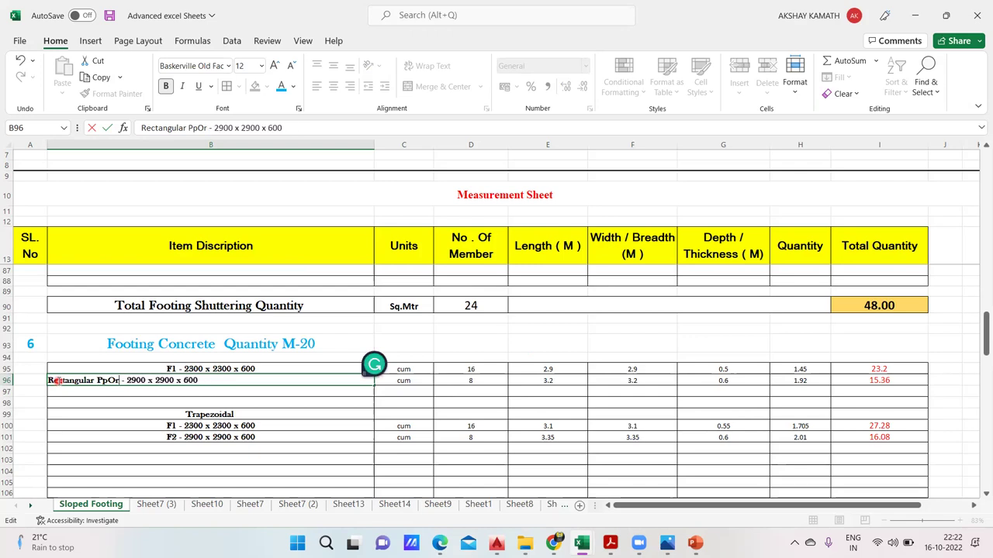
text(ortion)
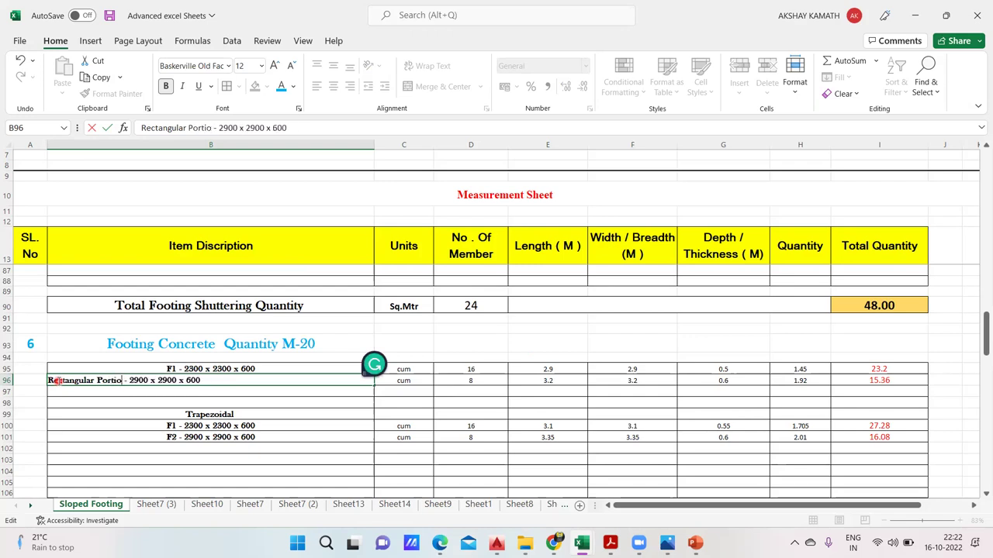
click(175, 449)
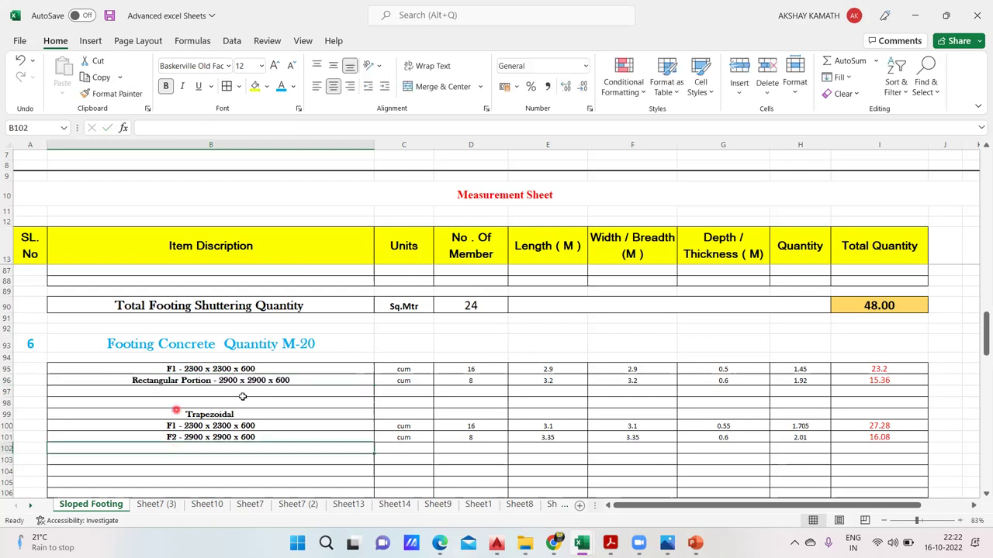
Insert "F2" before the dimensions in the B96 description, spaced apart from "Rectangular Portion"
double_click(212, 382)
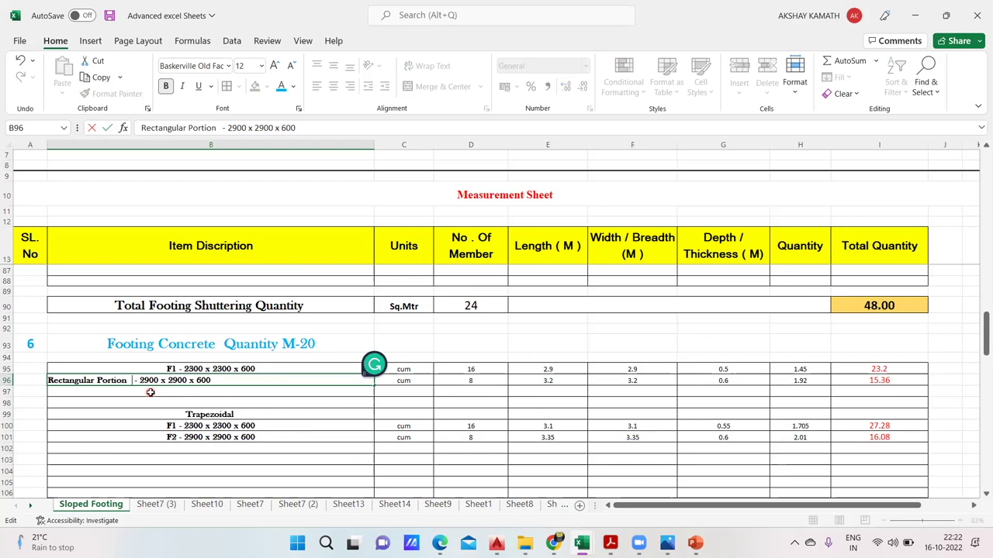
text(F2)
key(Left)
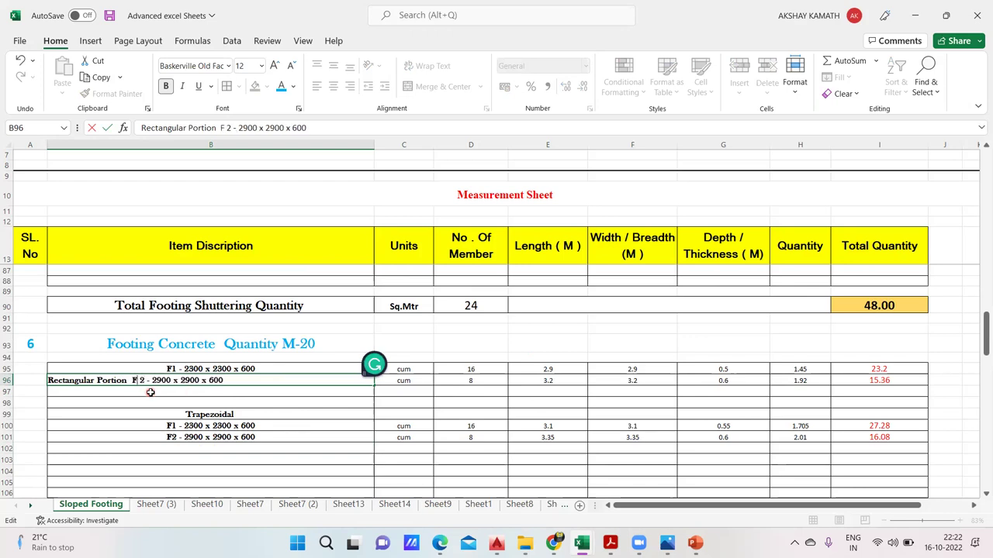
key(BackSpace)
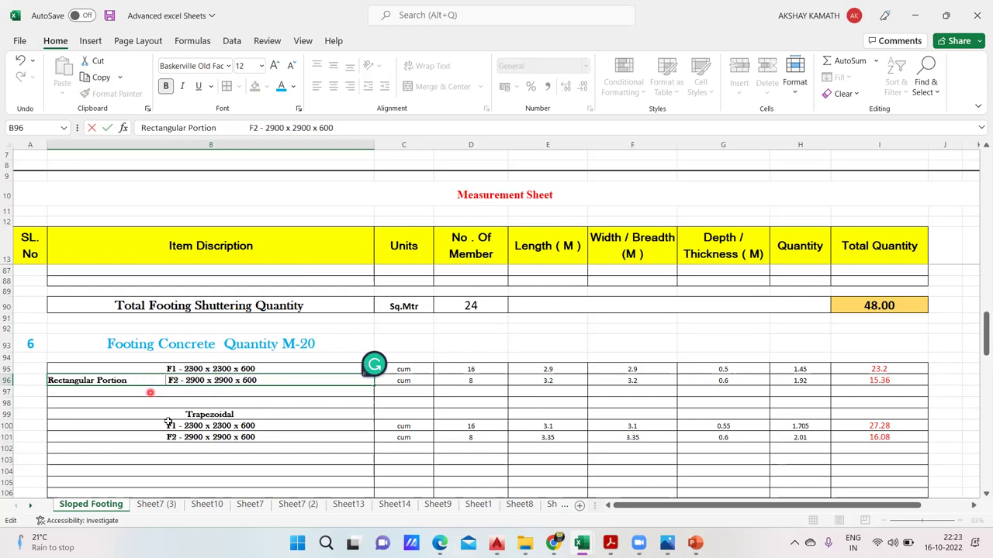
click(169, 425)
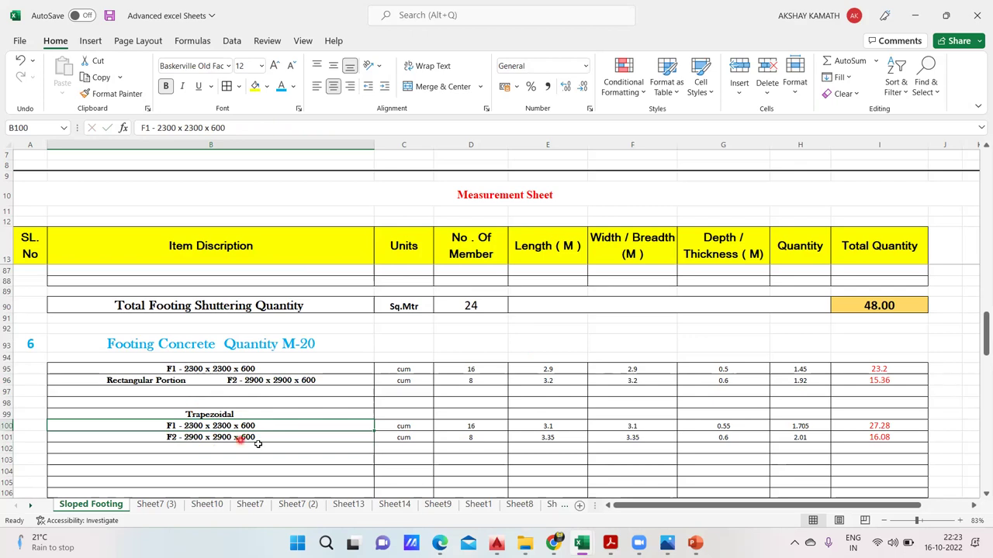
click(325, 468)
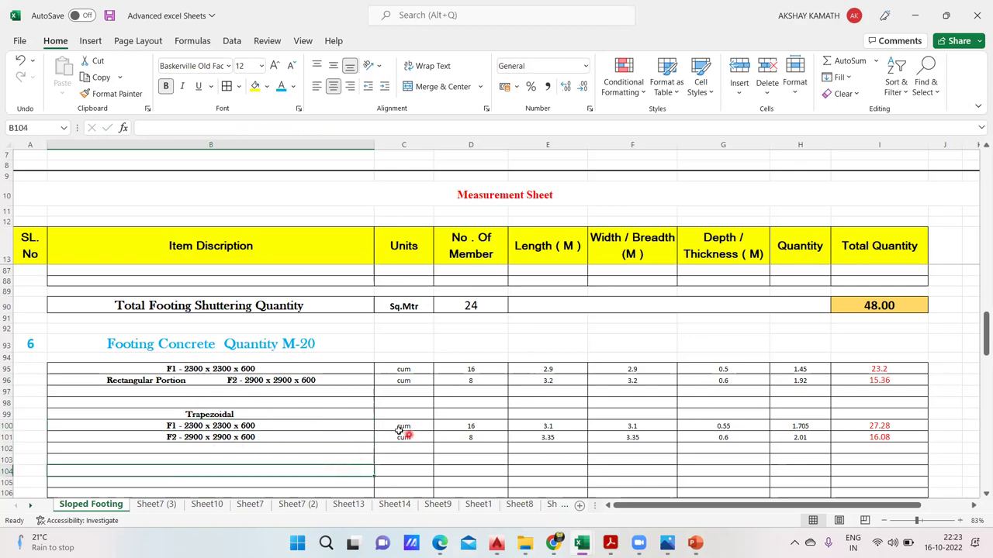
Set both the length and the width of the F1 rectangular concrete row (E95 and F95) to 2.3 m
click(564, 369)
text(2.)
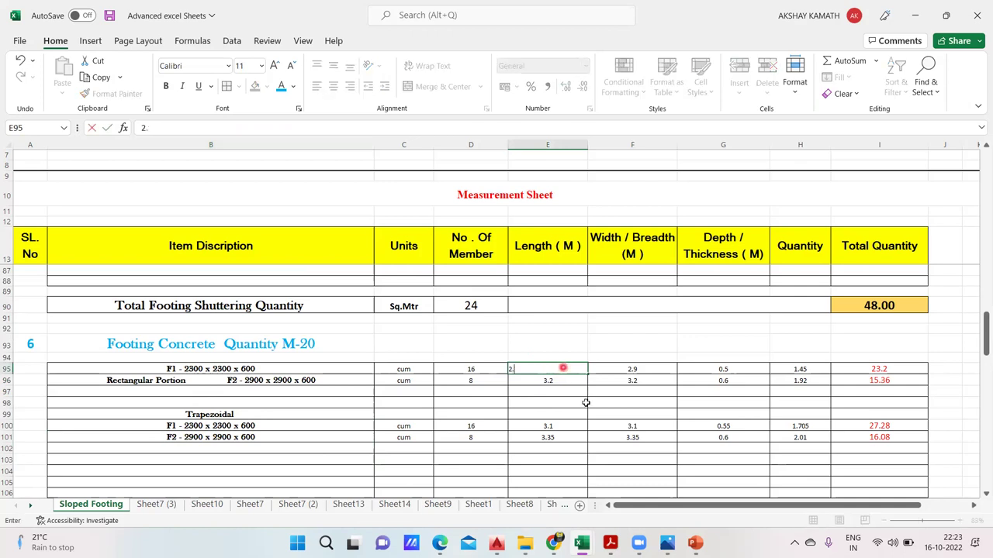
text(3)
key(Return)
click(630, 369)
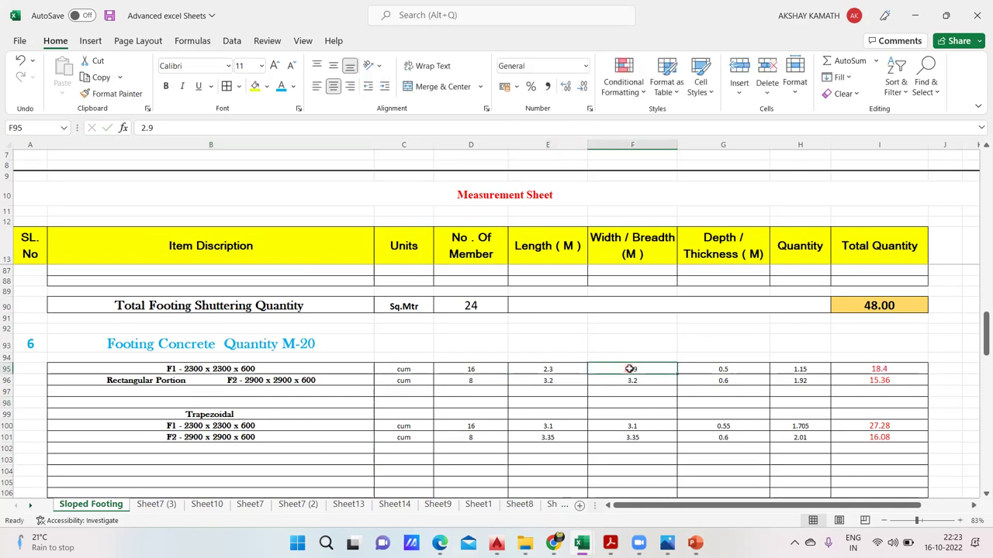
text(2.3)
click(658, 401)
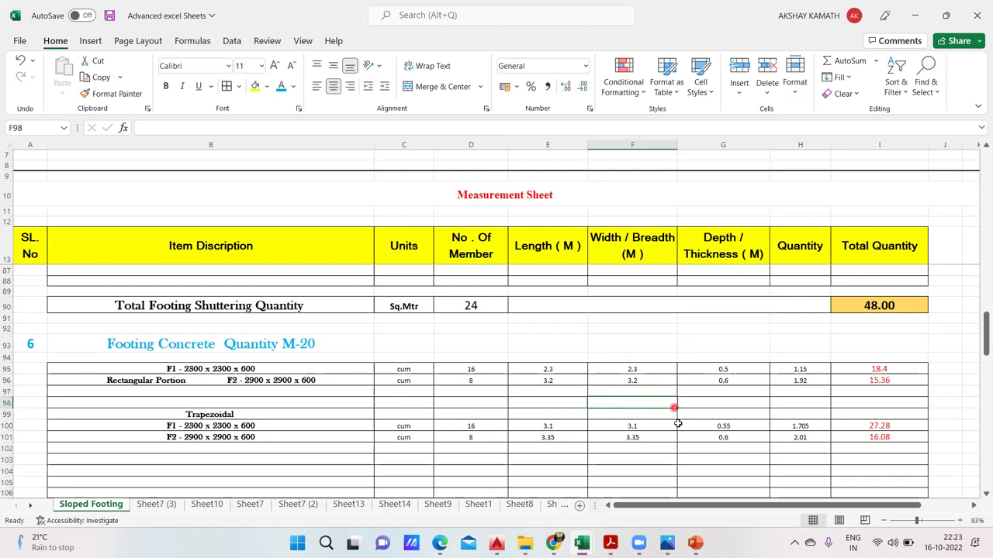
Examine the footing section in Sloped Footing 02.png and the F1 and F2 D2 depths in the Sloped Footing 04.png schedule
scroll(677, 422, up, 3)
scroll(638, 448, up, 3)
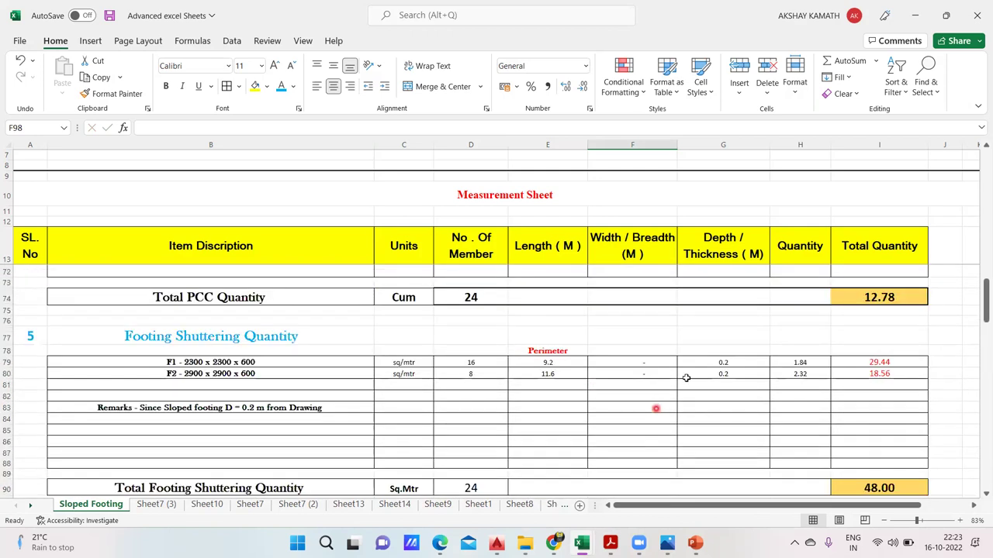
scroll(705, 406, down, 3)
mouse_move(667, 543)
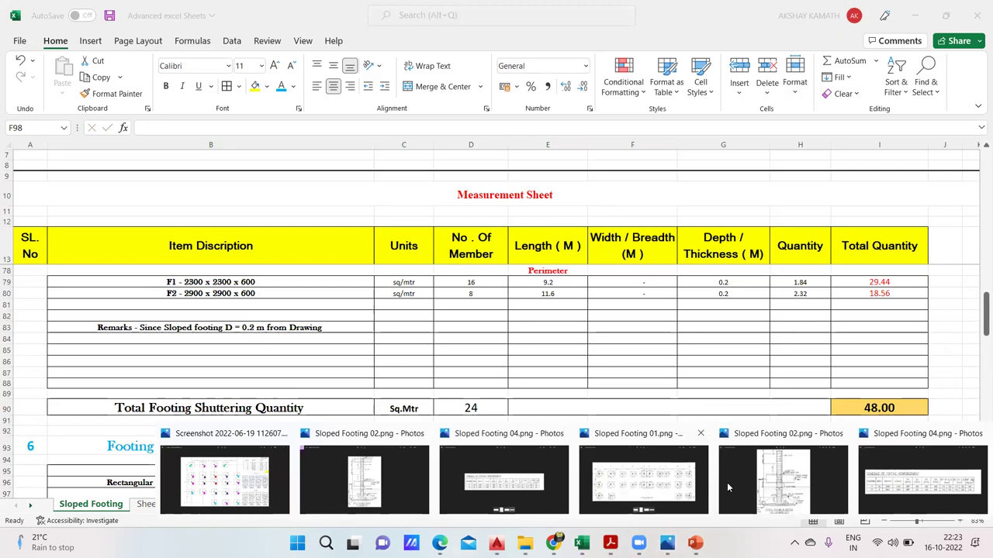
click(802, 485)
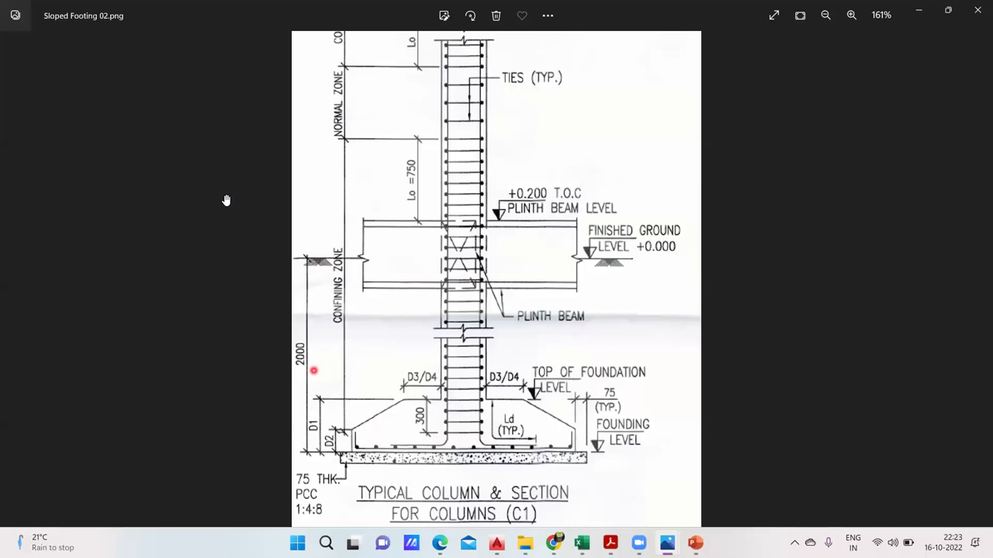
mouse_move(352, 434)
mouse_down()
mouse_move(574, 436)
mouse_move(354, 444)
mouse_move(574, 449)
mouse_move(354, 453)
mouse_up()
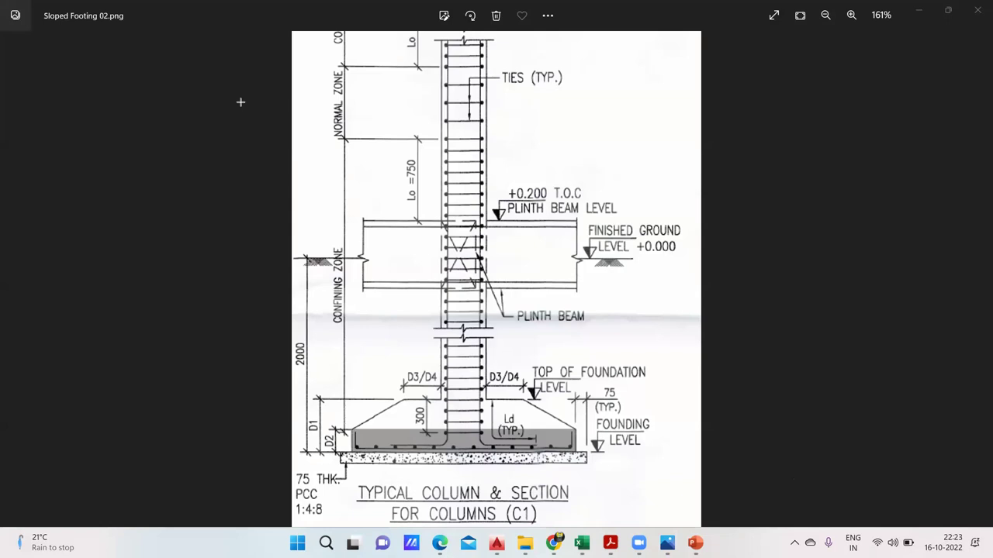
mouse_move(526, 543)
click(556, 470)
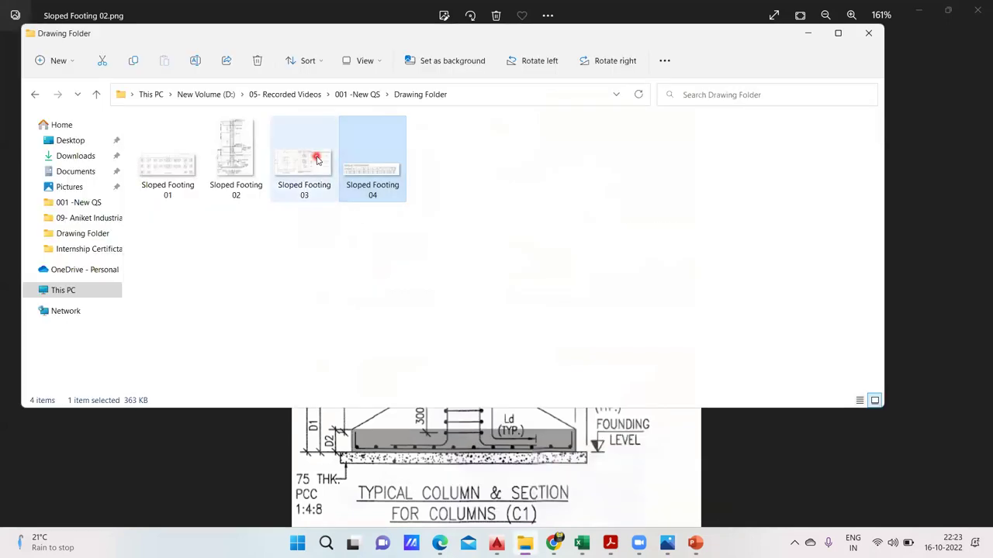
double_click(400, 182)
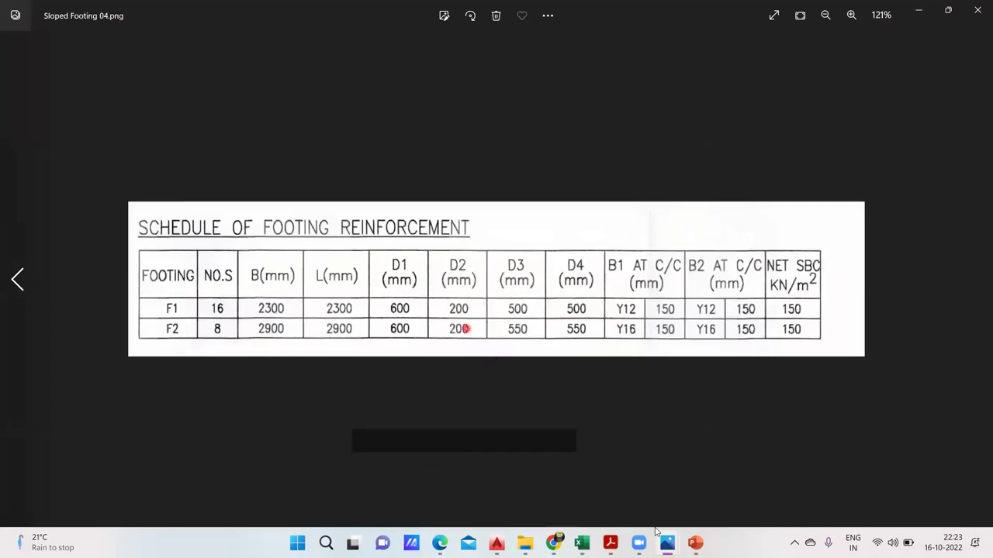
mouse_move(582, 543)
click(513, 508)
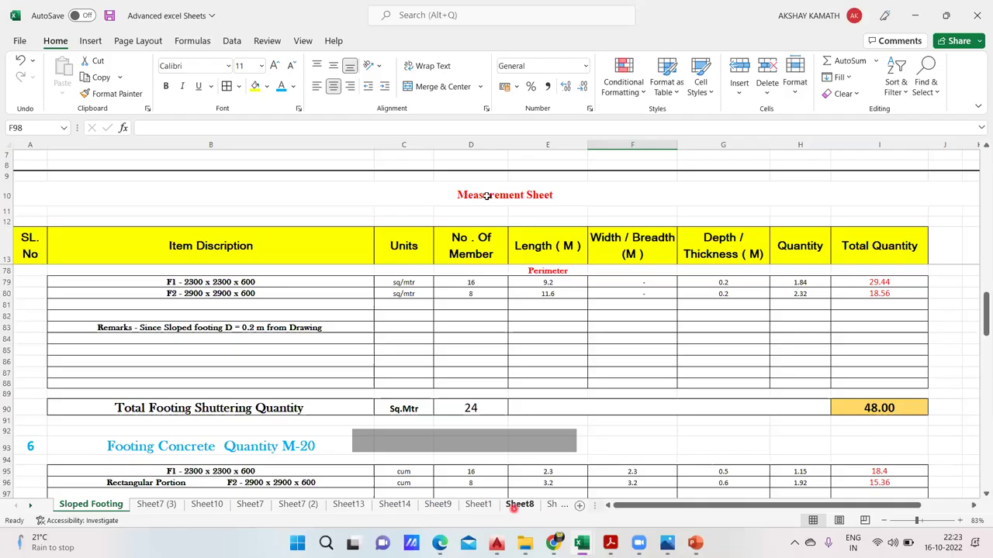
Set the depth of the F1 and F2 rectangular concrete rows (G95 and G96) to 0.2 m
scroll(612, 422, down, 5)
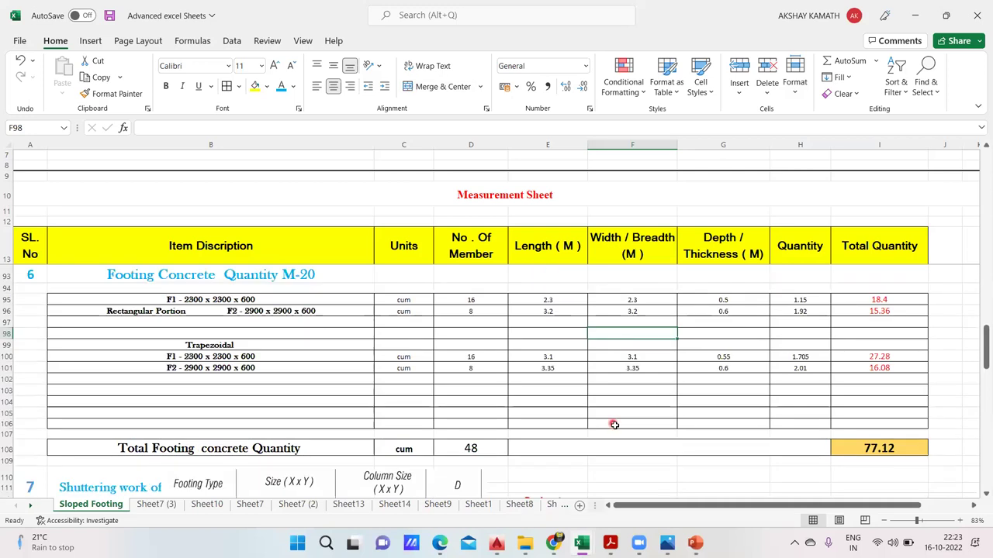
scroll(612, 423, up, 1)
click(731, 336)
text(0.)
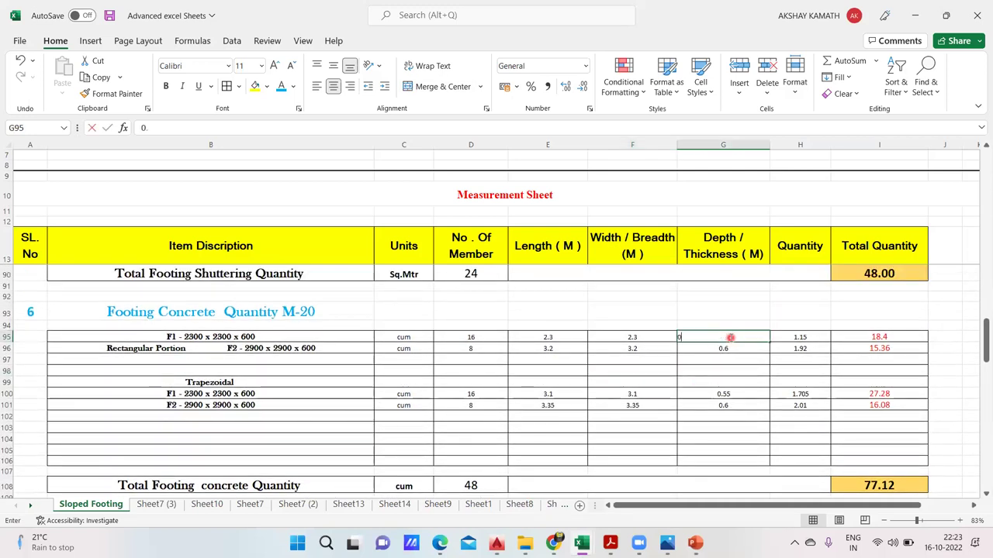
text(32)
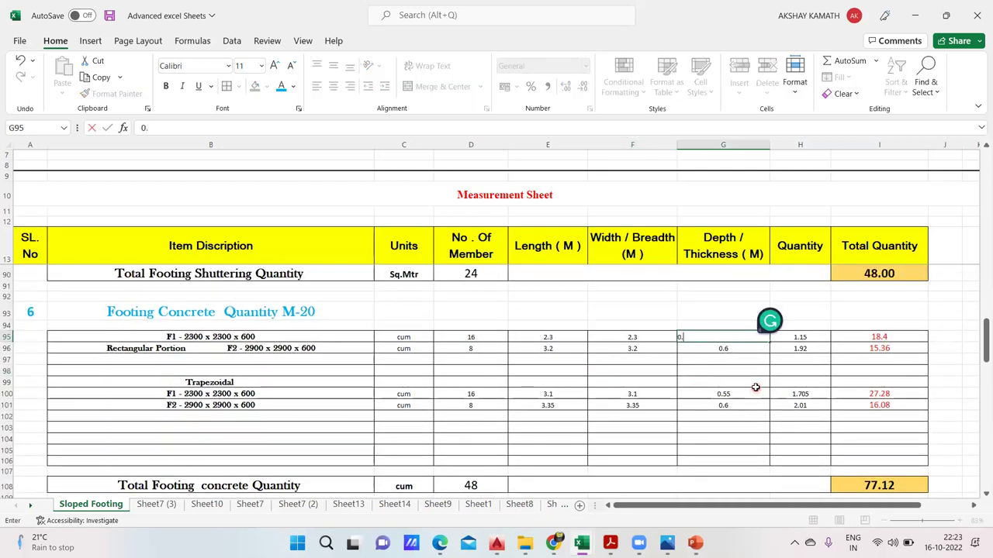
text(2)
click(760, 382)
click(738, 350)
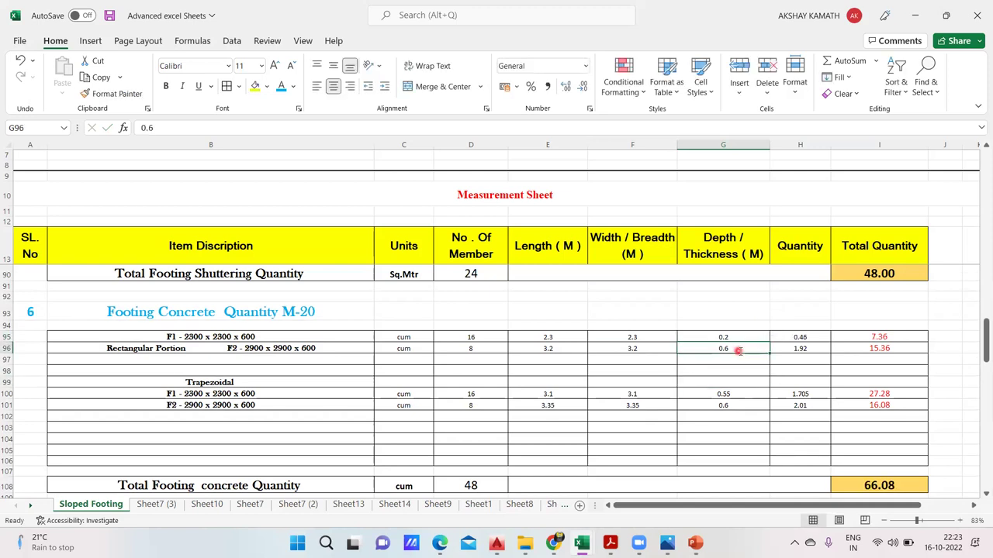
text(0.2)
click(781, 448)
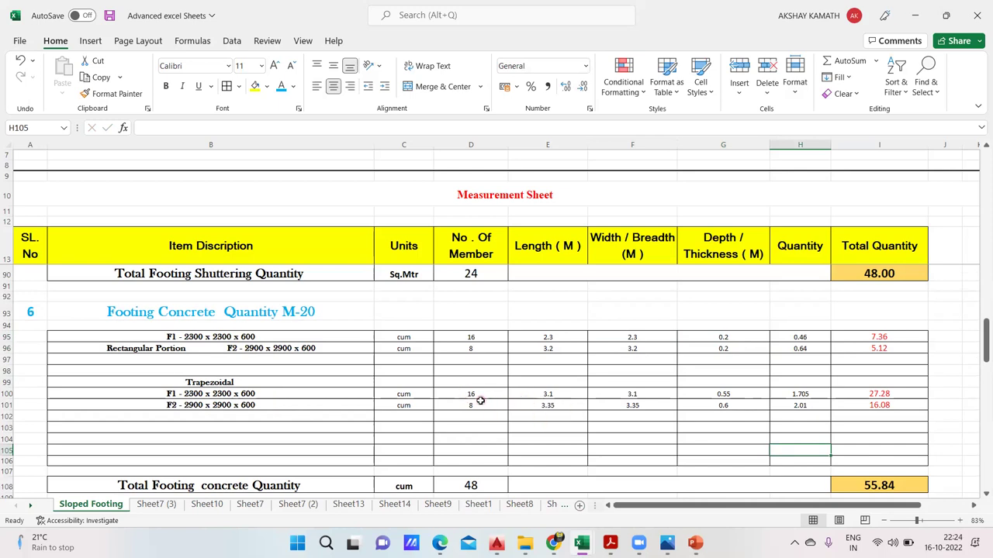
Clear the length, width and depth values of the trapezoidal F1 and F2 rows in E100:G101
click(550, 394)
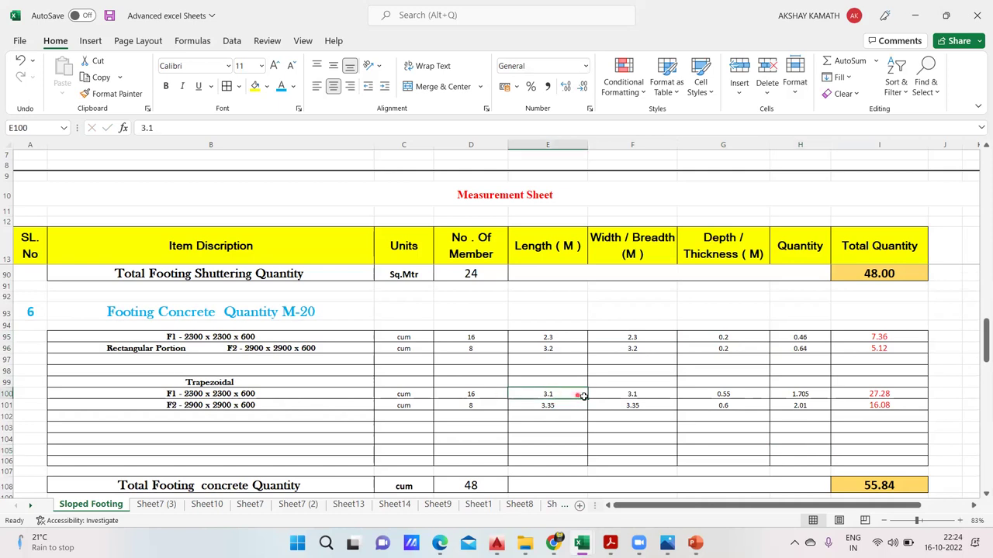
drag(582, 397, 715, 405)
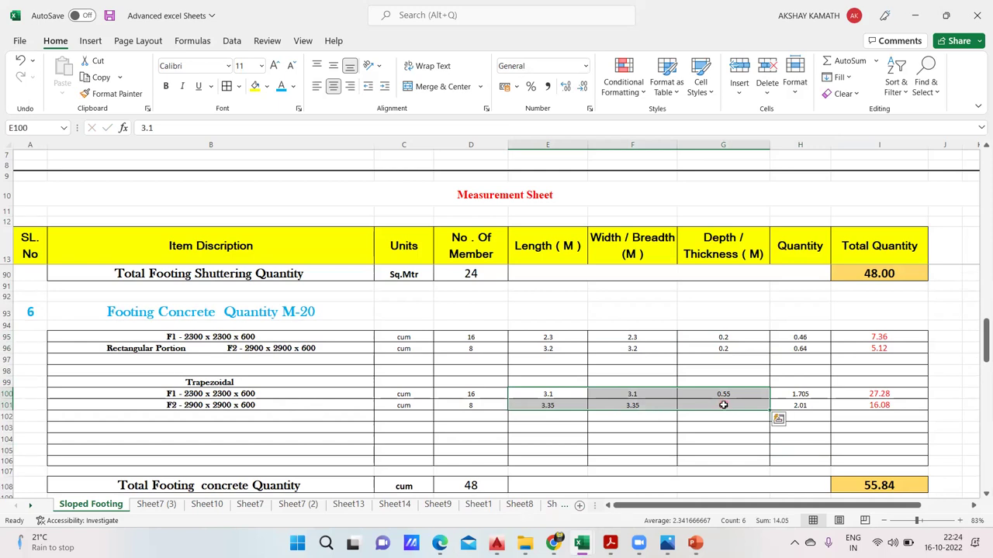
key(Delete)
click(733, 429)
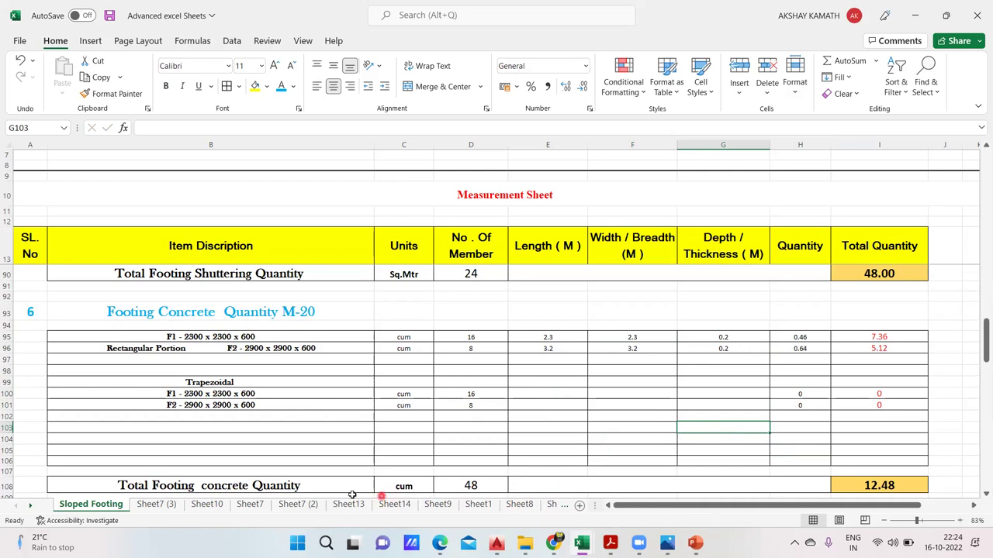
Set the footing length L and breadth B to 2.3 in the sloped footing calculator on Sheet9
click(315, 504)
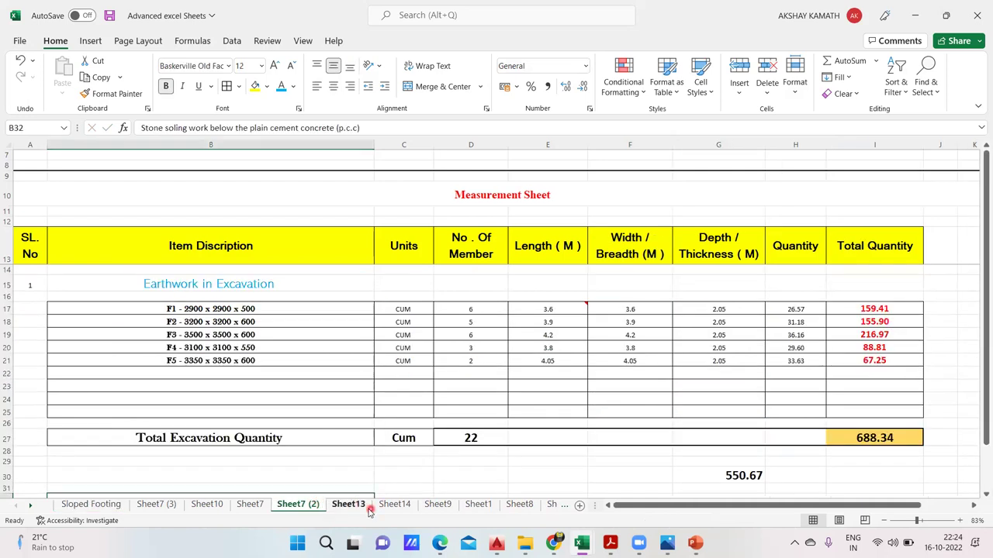
click(348, 505)
click(402, 506)
click(436, 505)
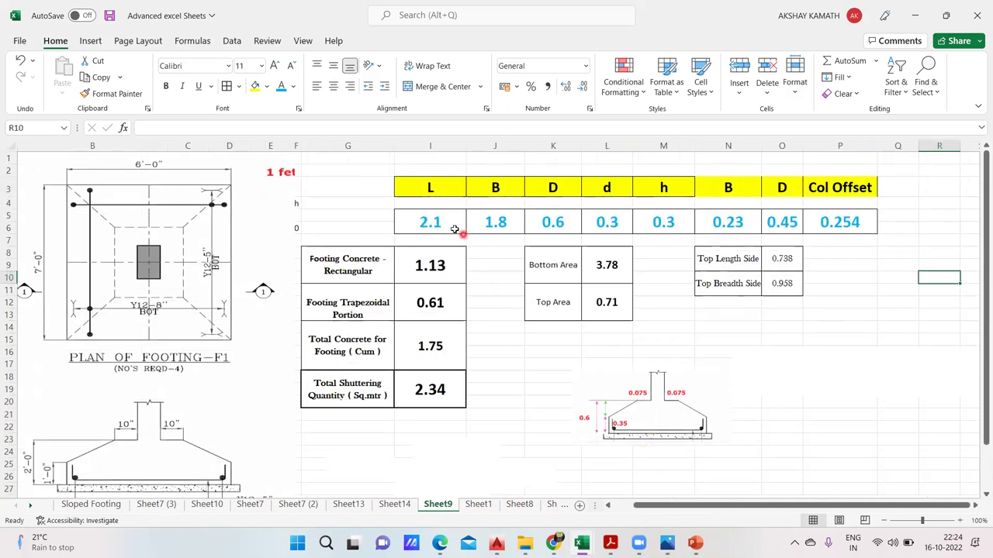
click(448, 222)
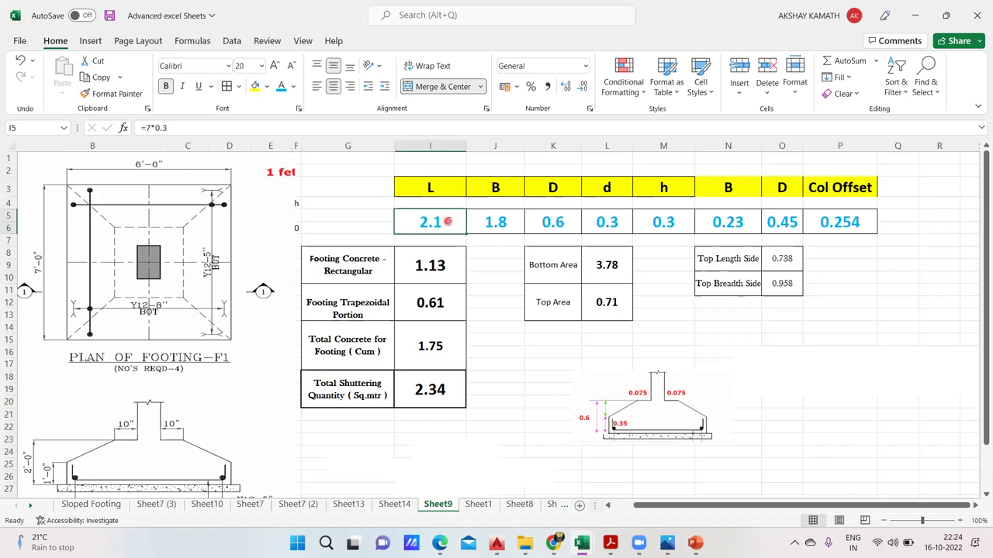
text(2.3)
click(503, 223)
text(2.3)
click(509, 290)
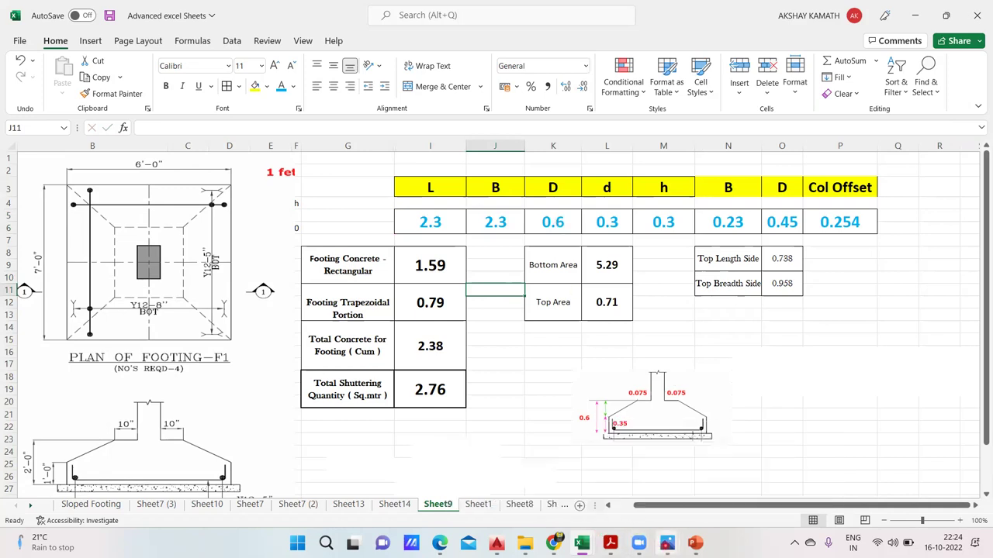
Check D2 in the Sloped Footing 04.png schedule and set the calculator's d value in L5 to 0.2
mouse_move(667, 543)
click(756, 487)
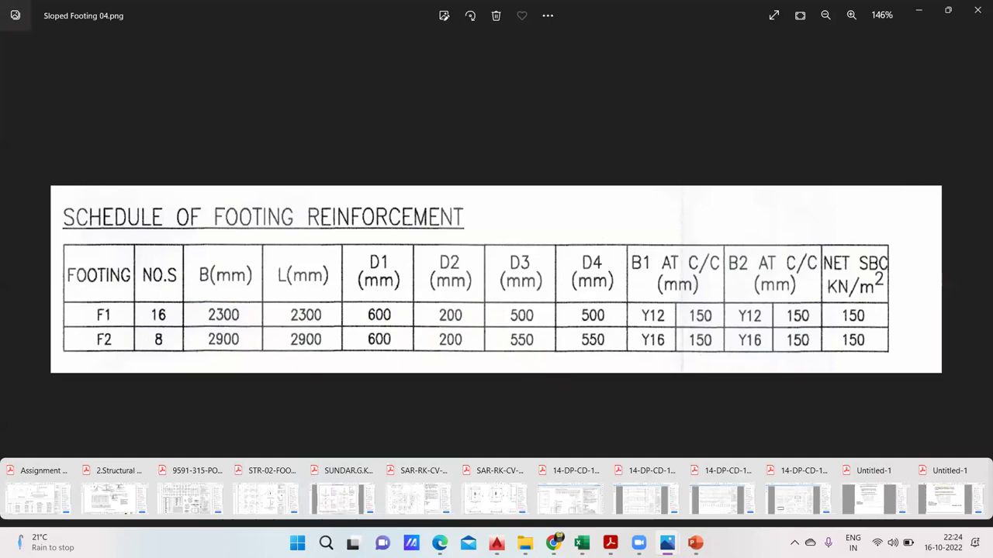
mouse_move(581, 543)
click(516, 473)
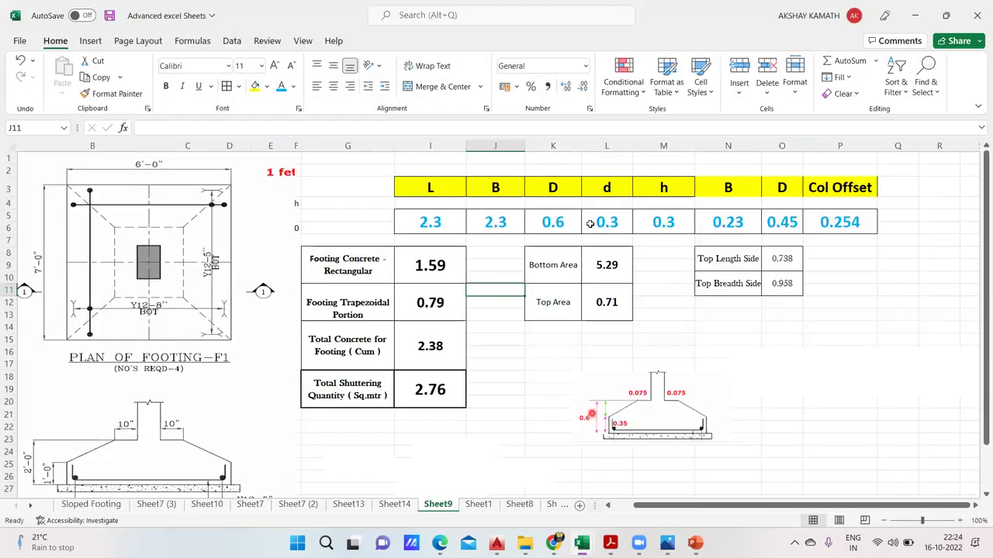
click(622, 226)
text(0.2)
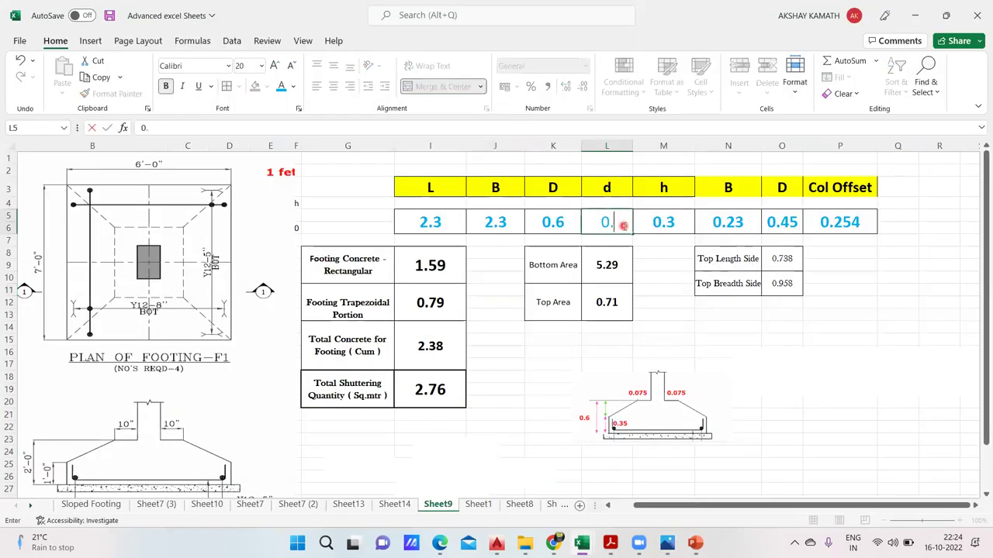
click(686, 353)
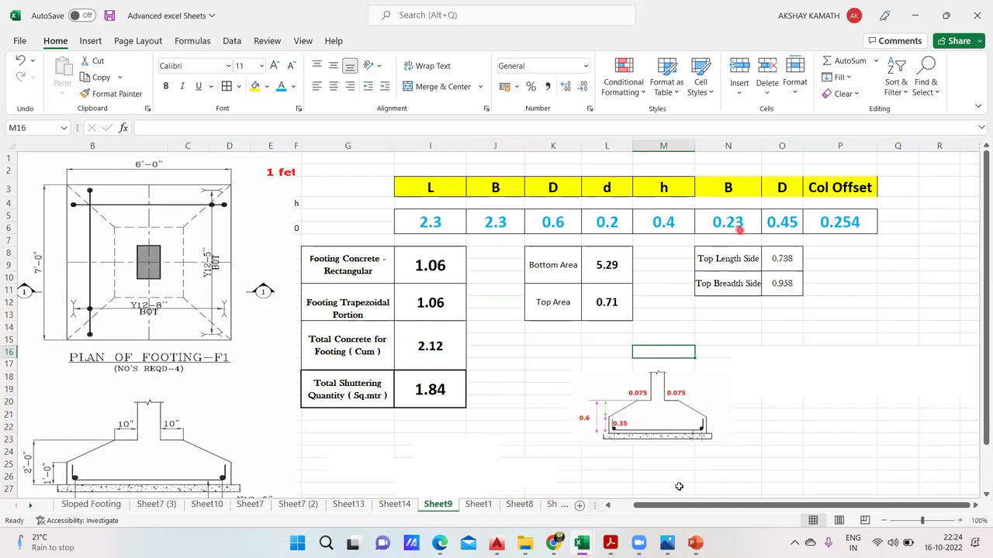
Look up the C1 column size in the Sloped Footing drawings and set the Sheet9 calculator's column B value in N5 to 0.4
mouse_move(668, 543)
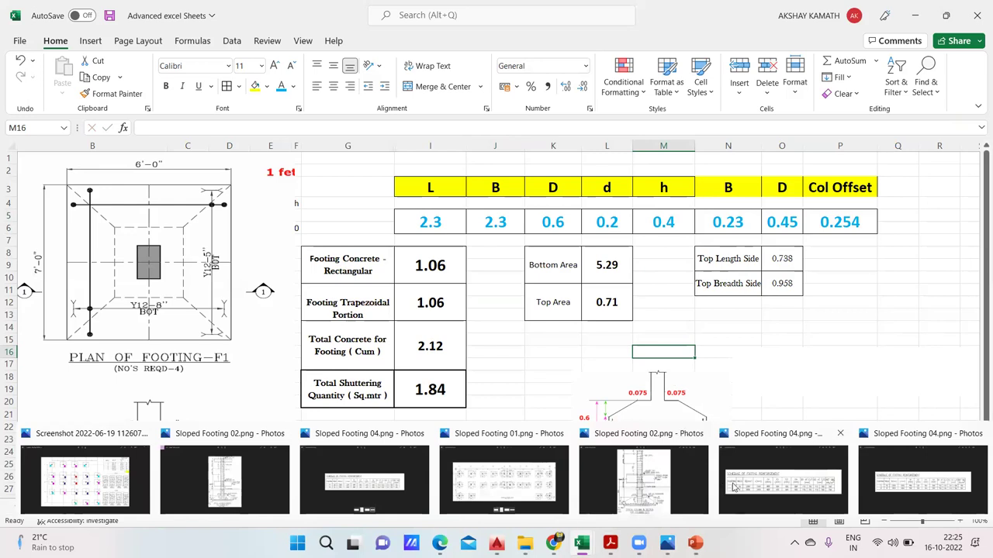
click(479, 485)
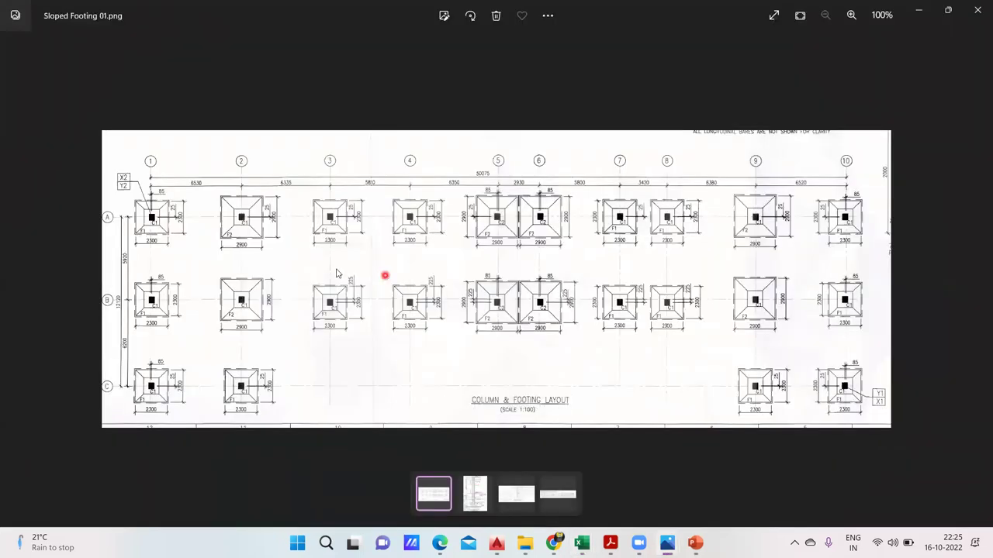
scroll(357, 271, up, 2)
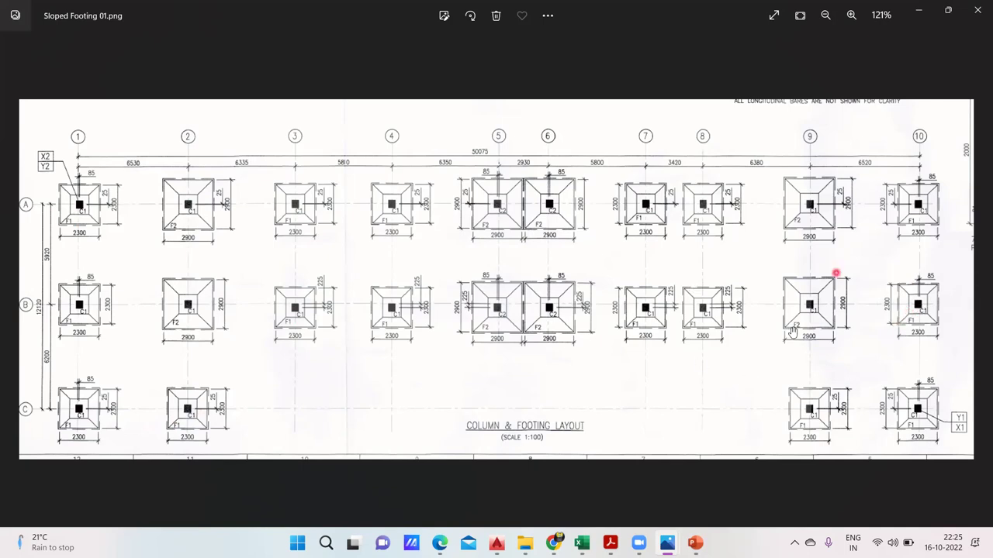
click(975, 281)
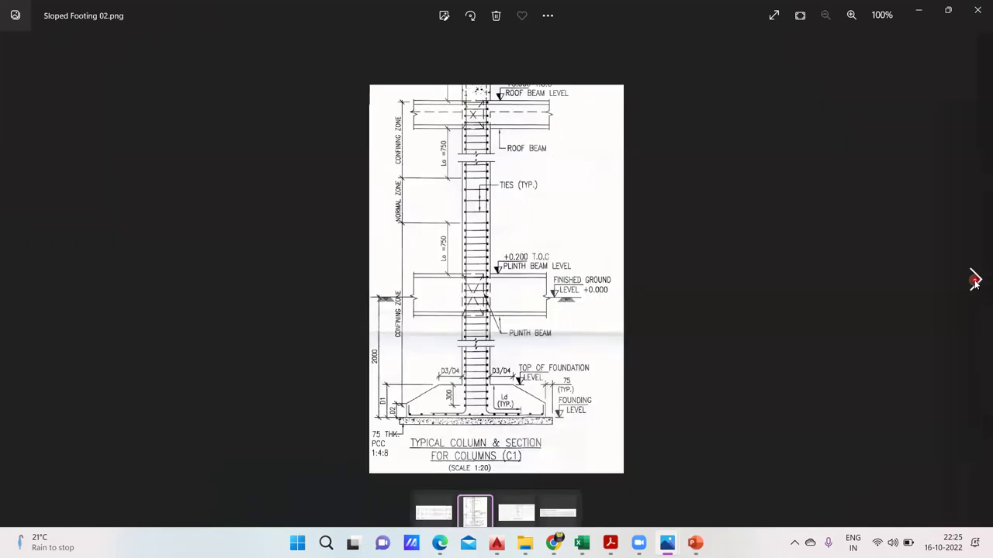
click(974, 286)
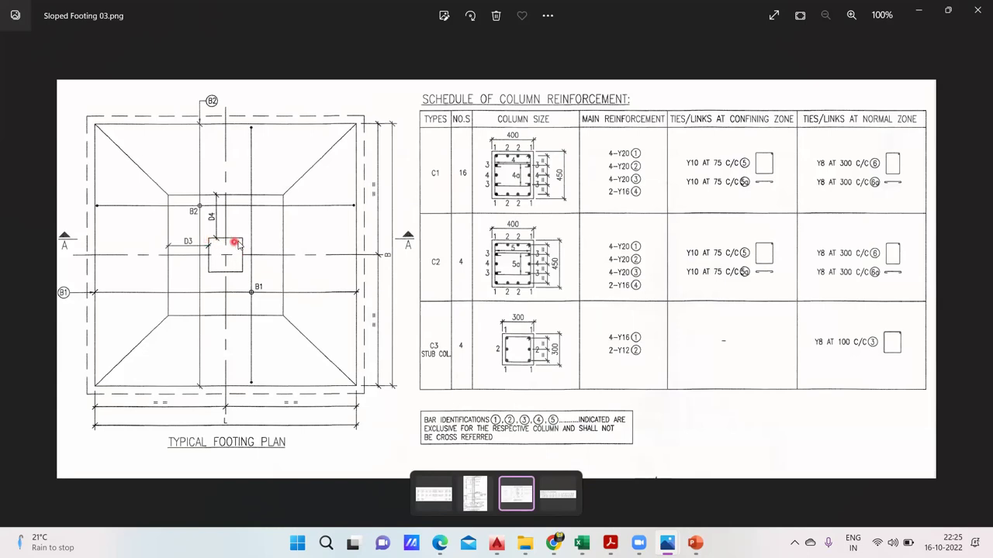
mouse_move(582, 543)
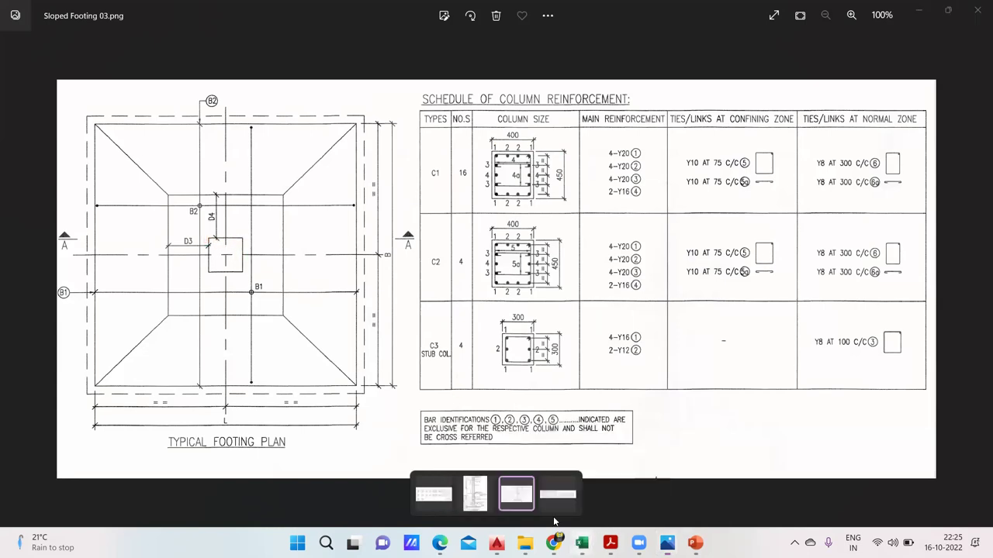
click(514, 492)
click(731, 231)
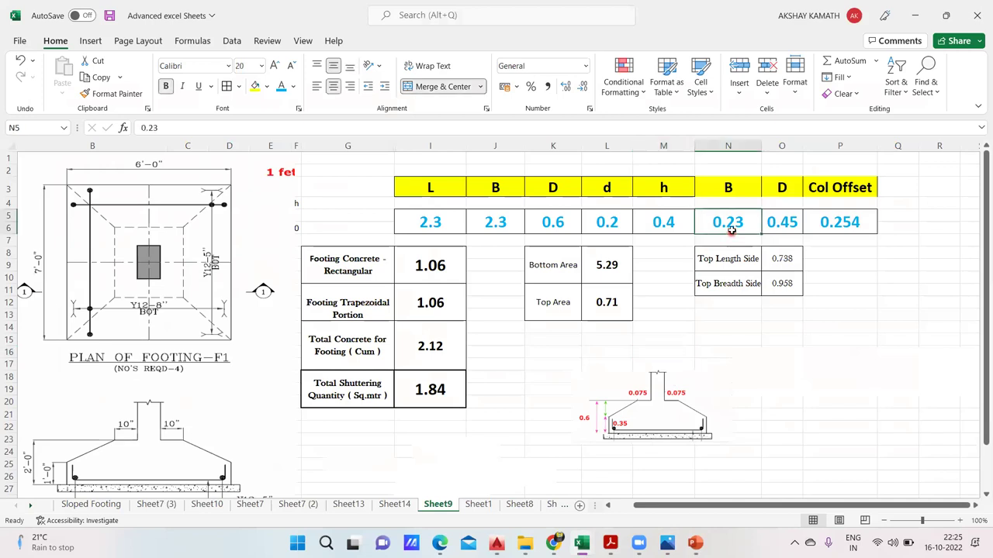
text(0.4)
click(820, 350)
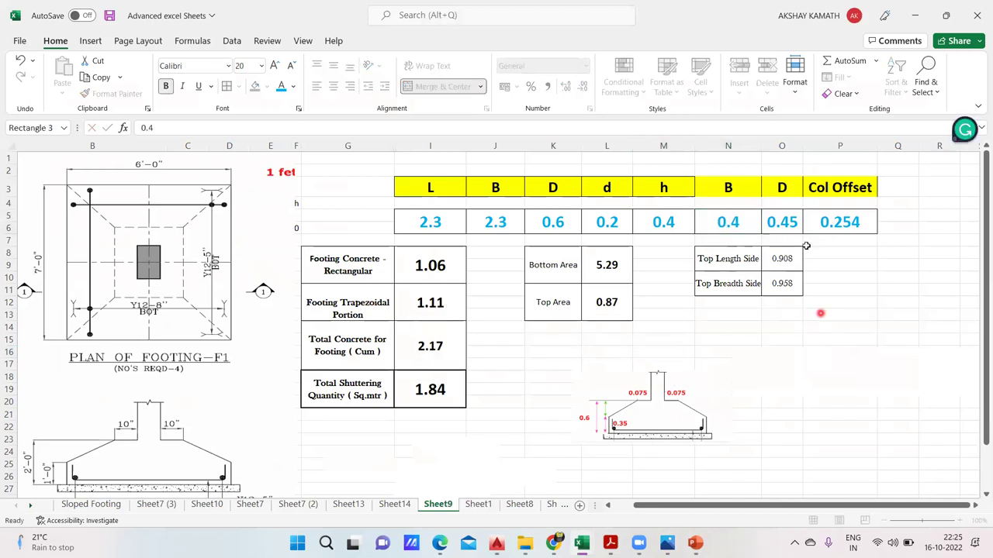
Set the calculator's column D value in O5 to 0.45
click(784, 220)
text(0)
key(Return)
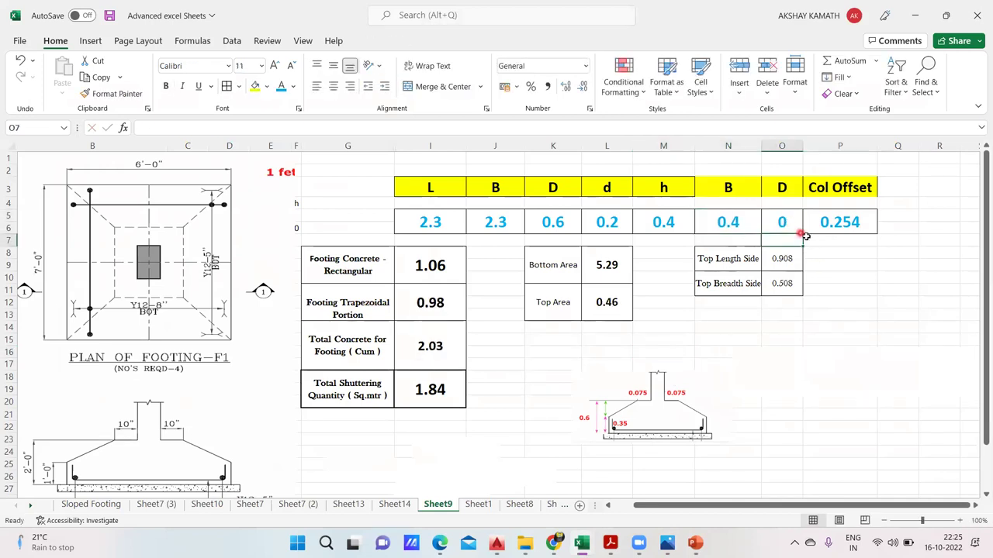
click(792, 222)
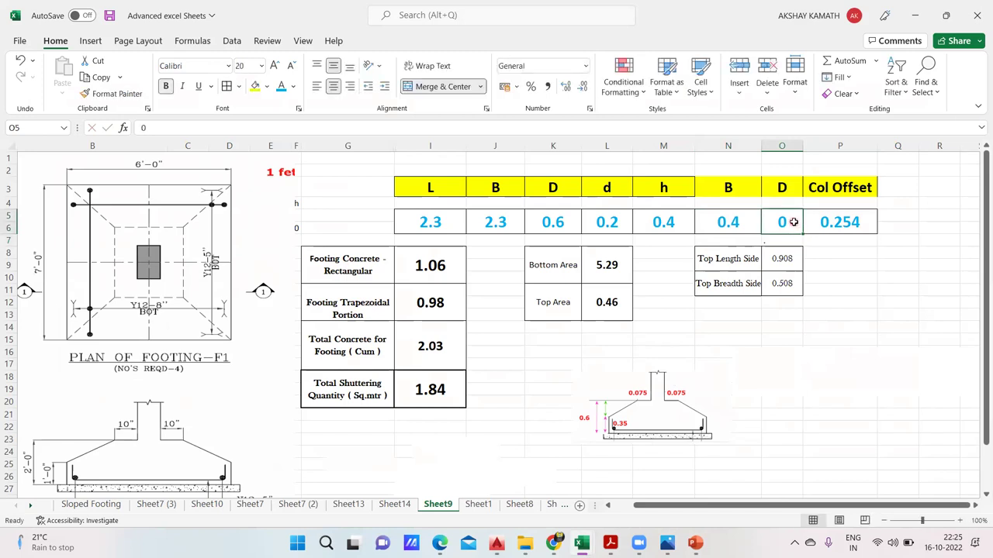
text(0.45)
click(858, 276)
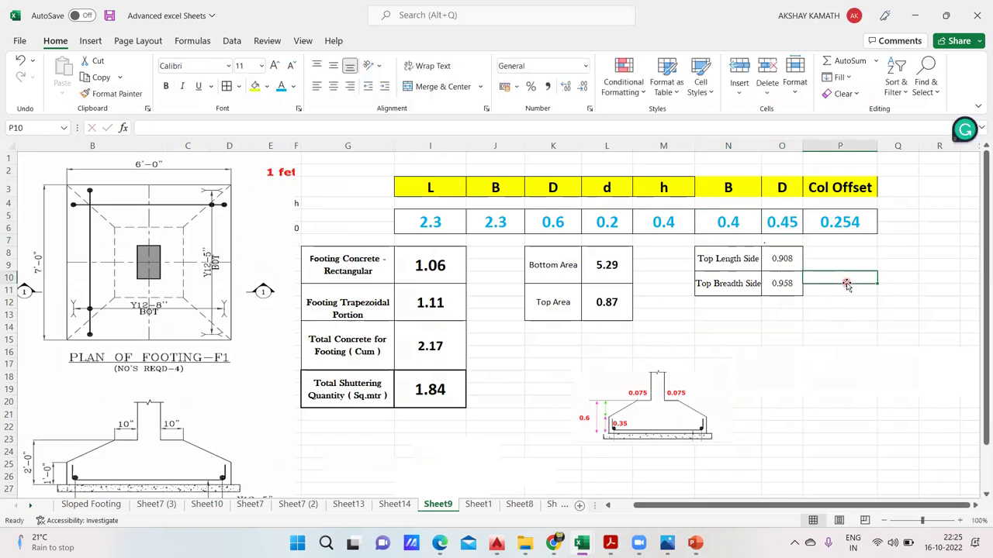
Examine the D3/D4 column offset at the top of the footing in the Sloped Footing 02.png section, for the calculator's Col Offset
click(854, 223)
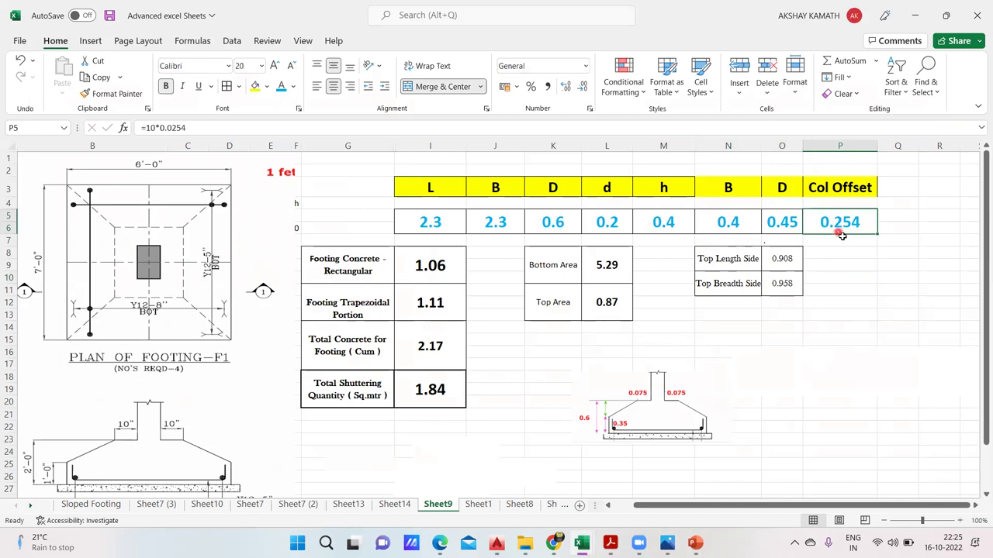
mouse_move(582, 543)
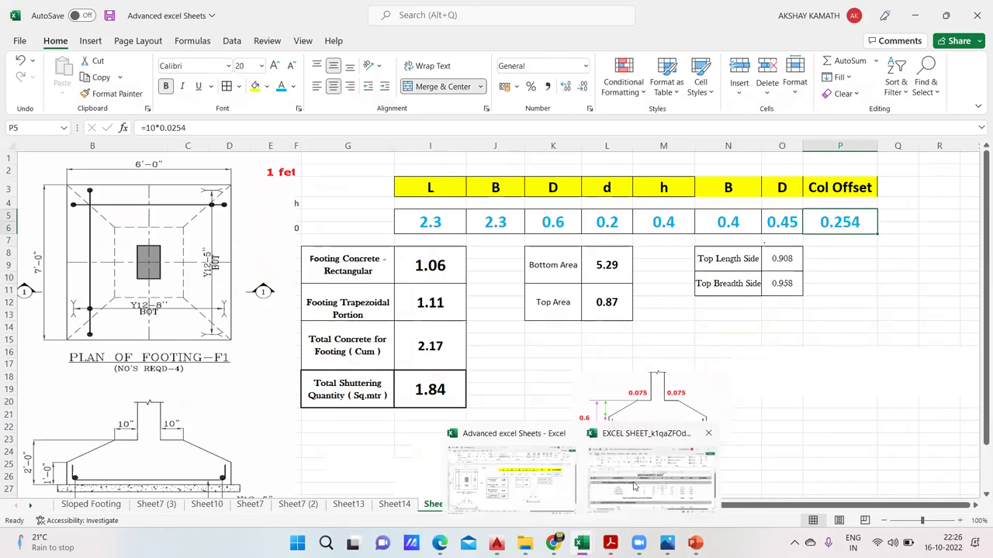
click(667, 543)
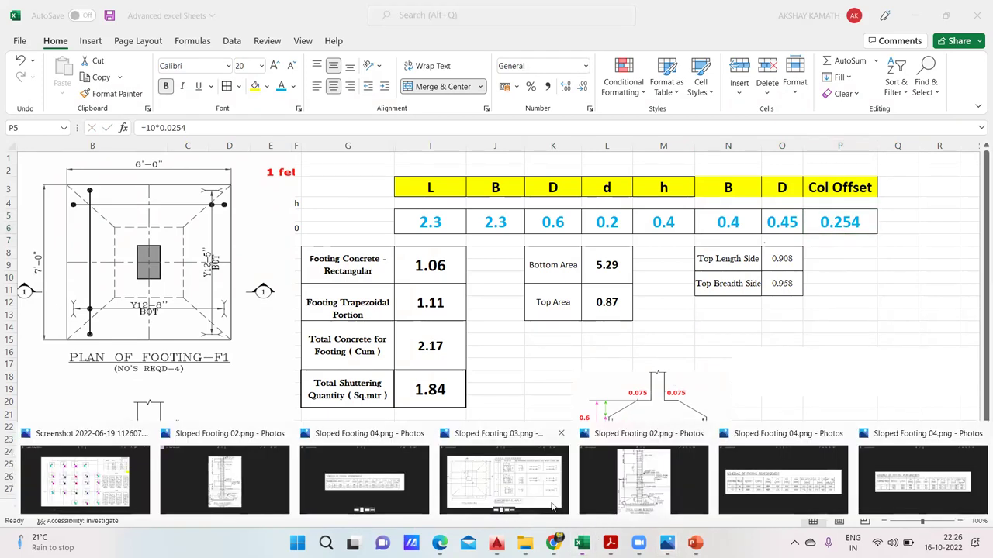
click(229, 484)
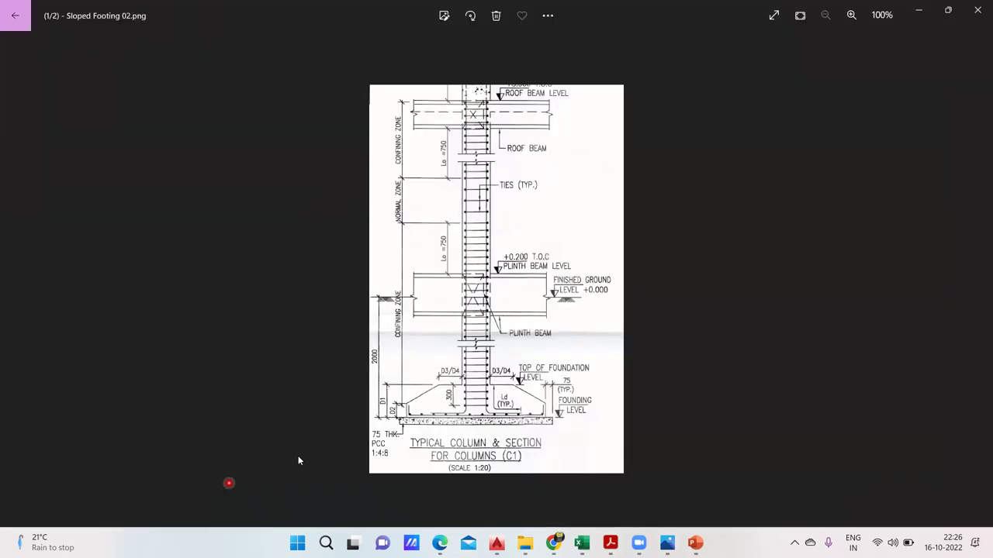
scroll(479, 413, up, 3)
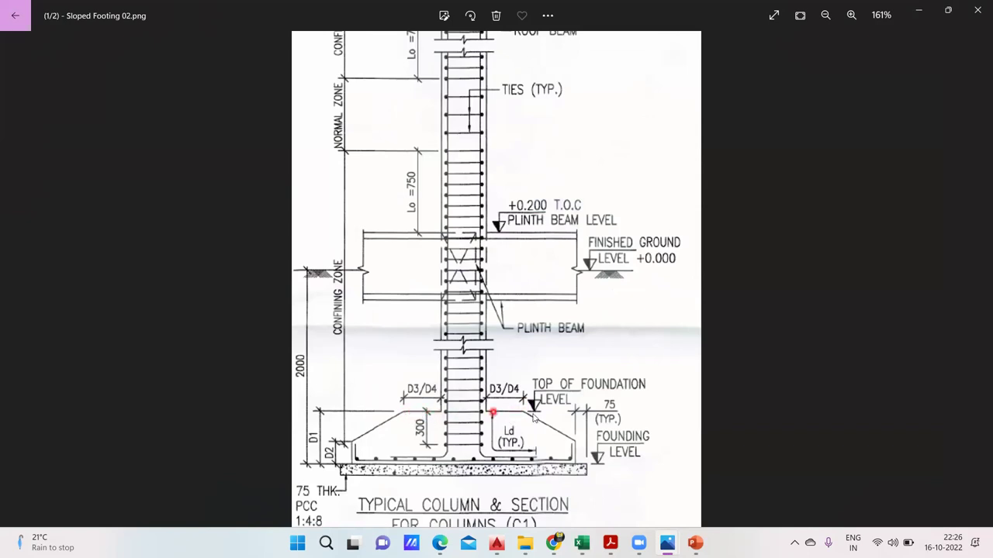
scroll(541, 399, down, 4)
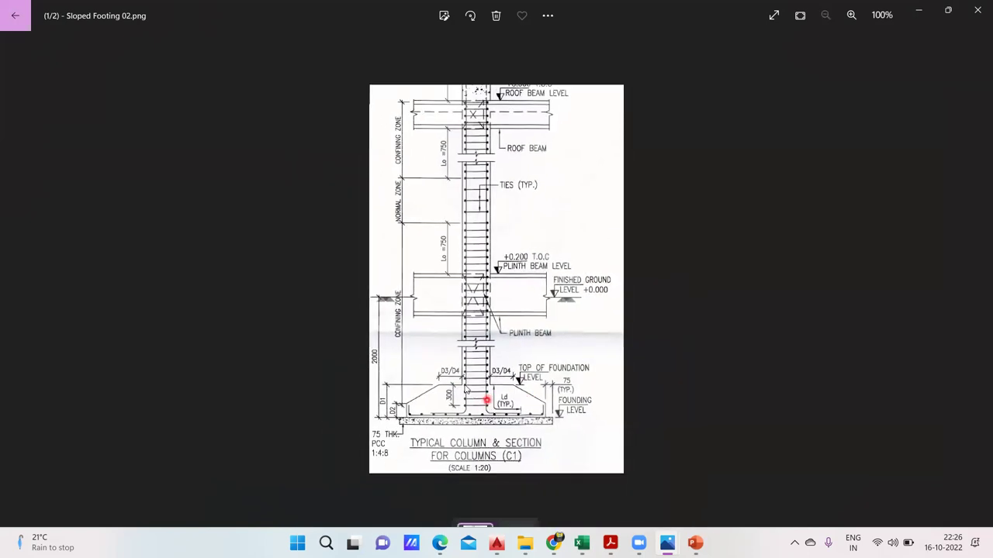
scroll(660, 370, up, 2)
scroll(650, 368, down, 2)
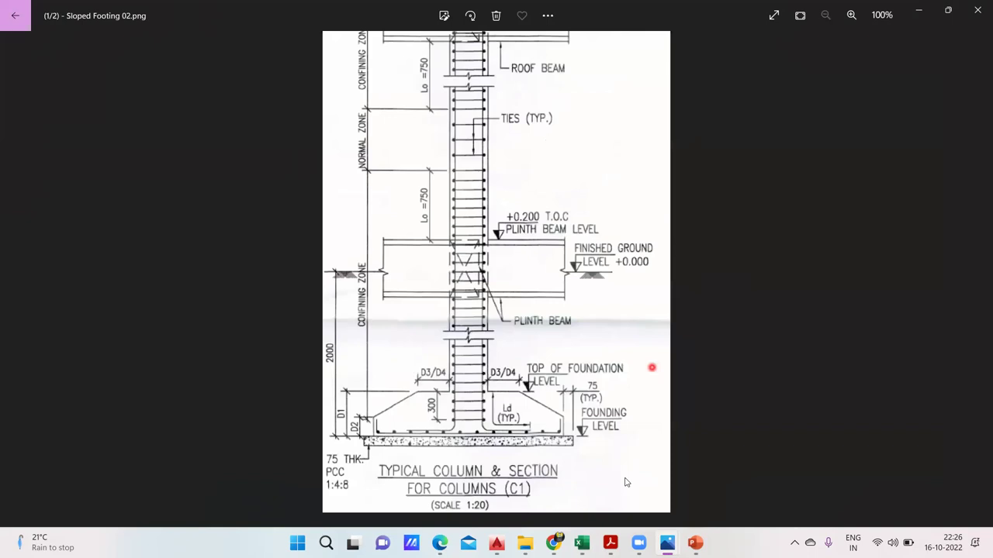
Open Sloped Footing 03 from the Drawing Folder and shade the footing's flat top grey and the column green on the typical footing plan
mouse_move(639, 543)
click(525, 543)
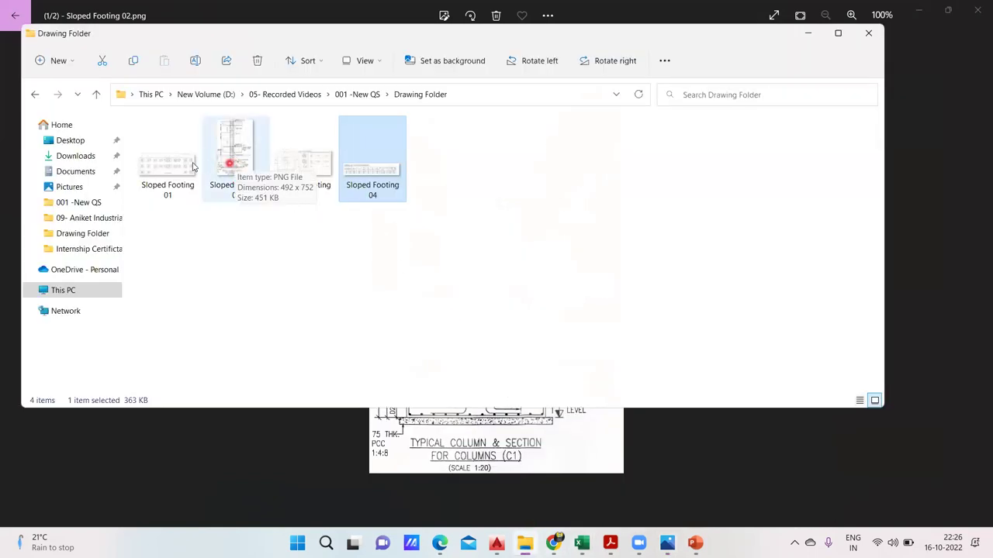
double_click(296, 164)
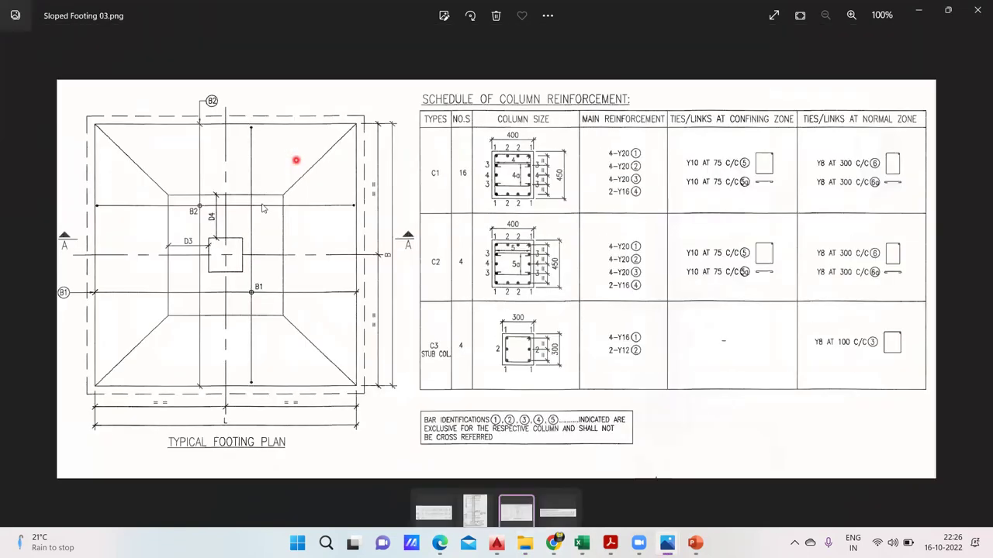
click(189, 252)
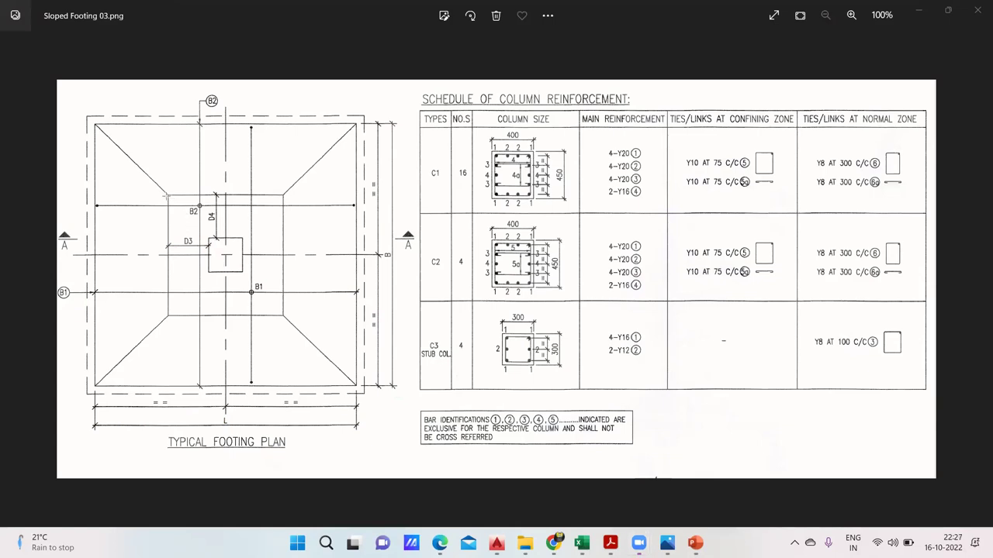
mouse_move(178, 213)
mouse_down()
mouse_move(219, 282)
mouse_move(284, 315)
mouse_up()
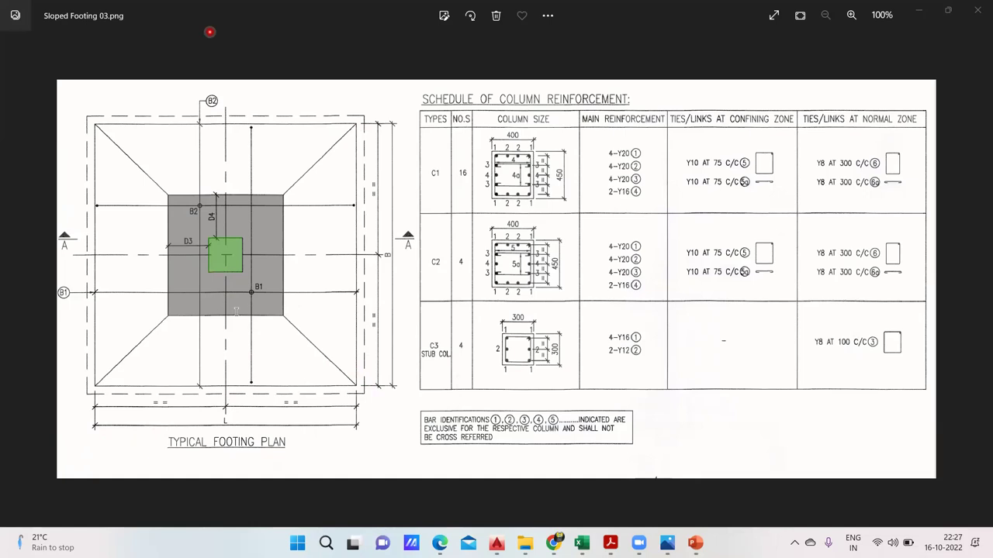
Label the green column on the footing plan with the side dimensions 0.45 below it and 0.4 beside it
click(214, 274)
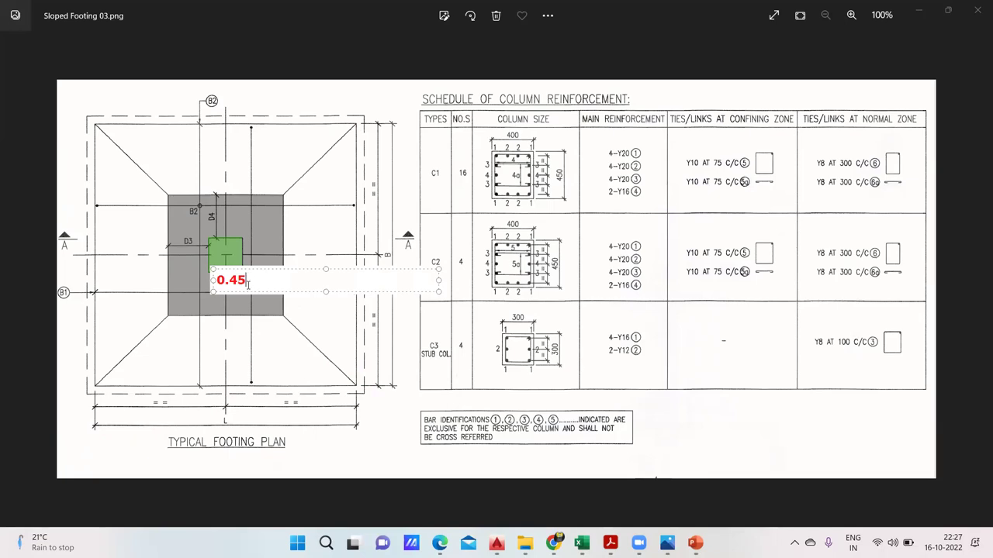
drag(248, 292, 238, 300)
click(247, 256)
text(0.4)
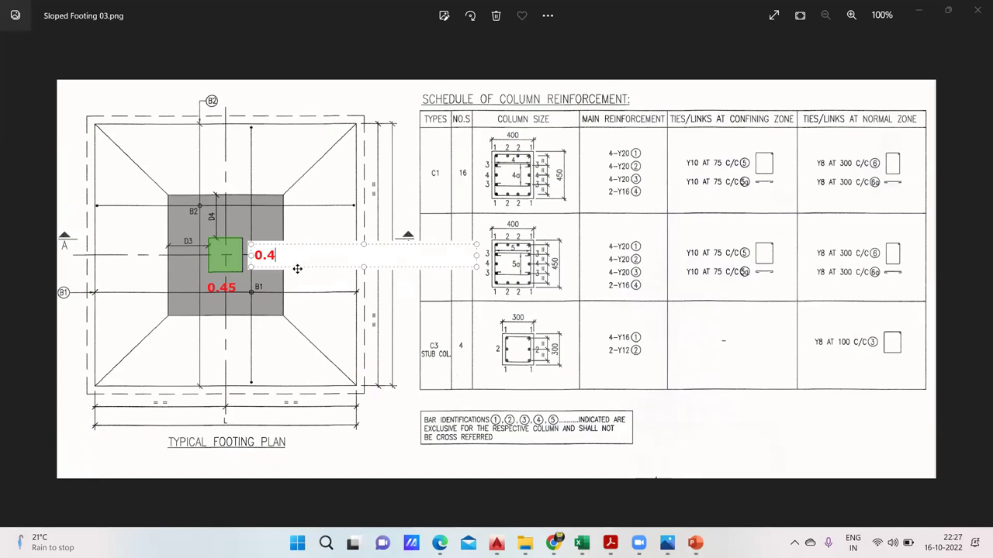
click(303, 292)
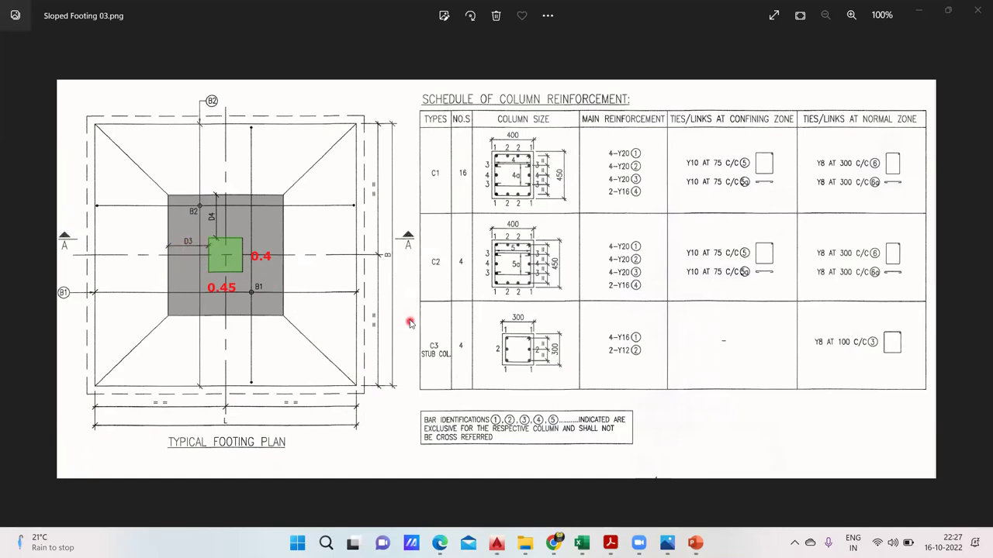
Check D3 and D4 for F1 in the Sloped Footing 04.png schedule and set the calculator's Col Offset in P5 to 0.5
key(Right)
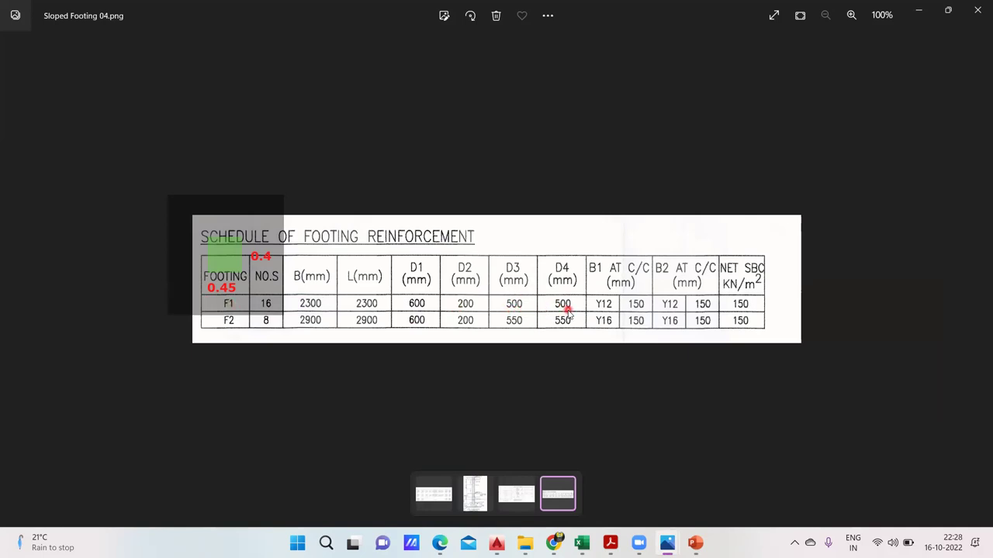
key(Left)
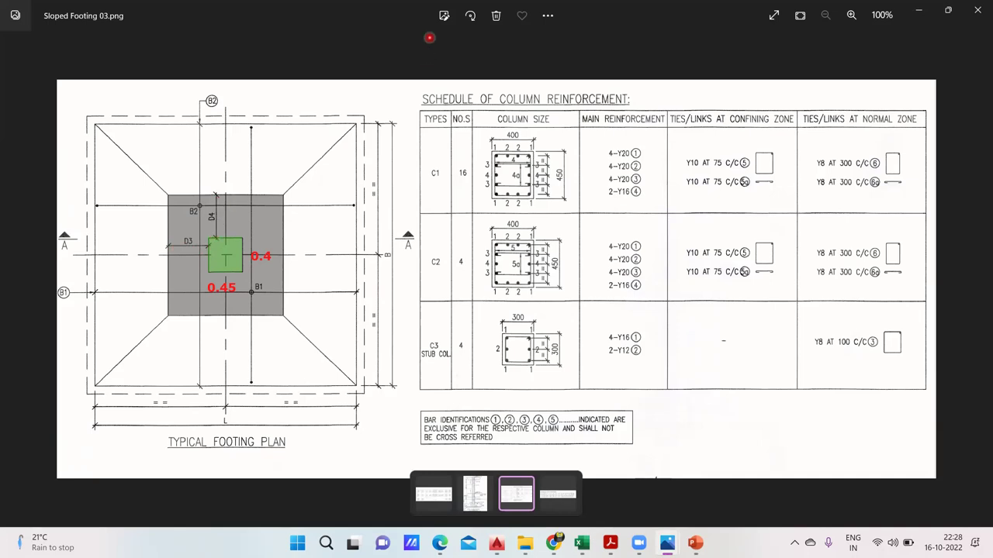
mouse_move(582, 543)
click(501, 494)
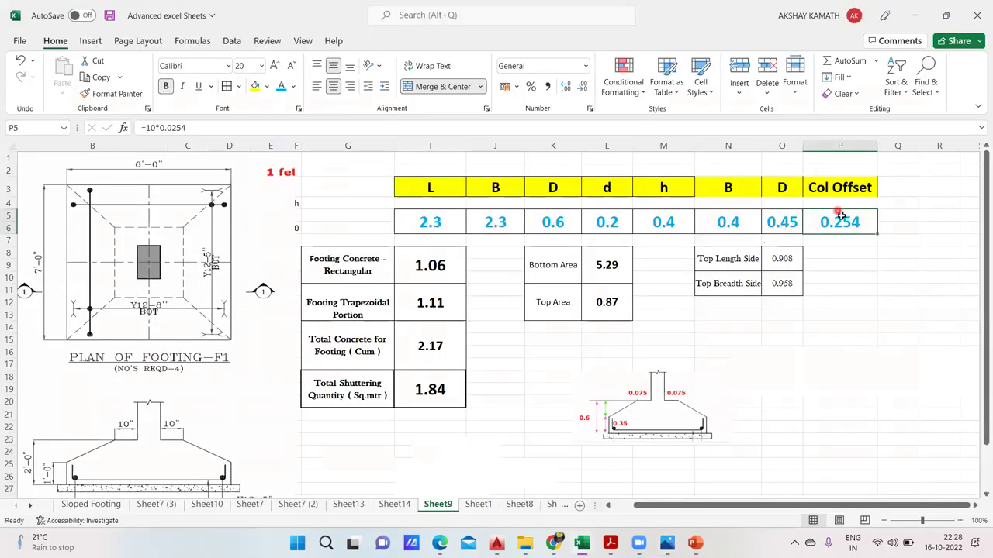
text(0.5)
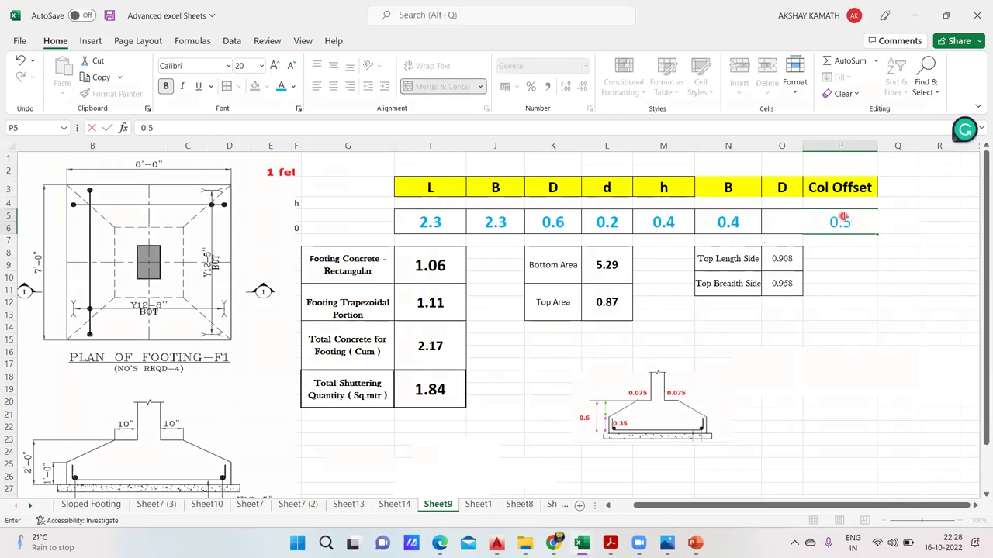
click(888, 279)
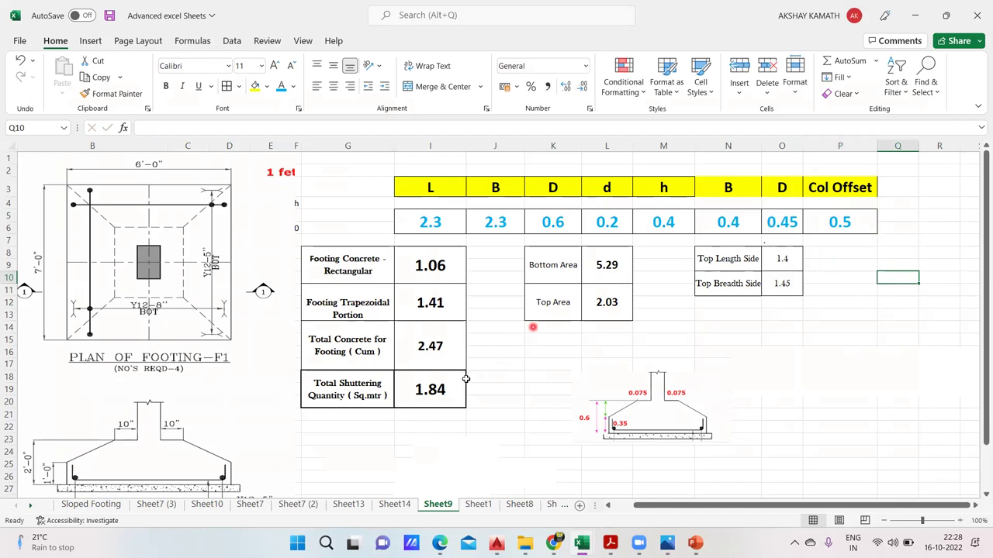
Leave the Sheet9 calculator and show the measurement table on Sheet7 (3)
click(407, 396)
click(152, 505)
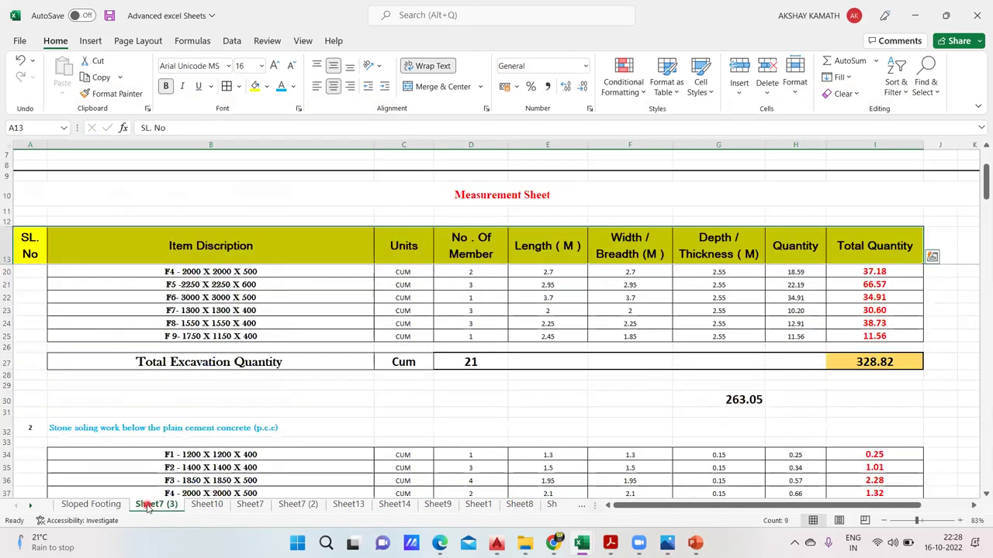
Open the Sloped Footing sheet and inspect the quantity formula of the trapezoidal F1 row under Footing Concrete Quantity M-20
click(91, 505)
scroll(469, 361, down, 2)
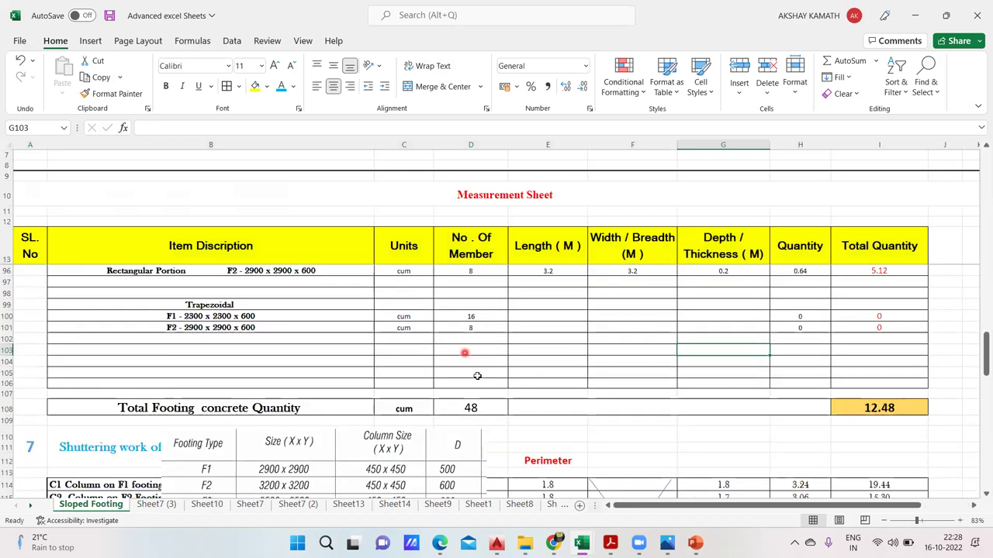
scroll(688, 403, down, 2)
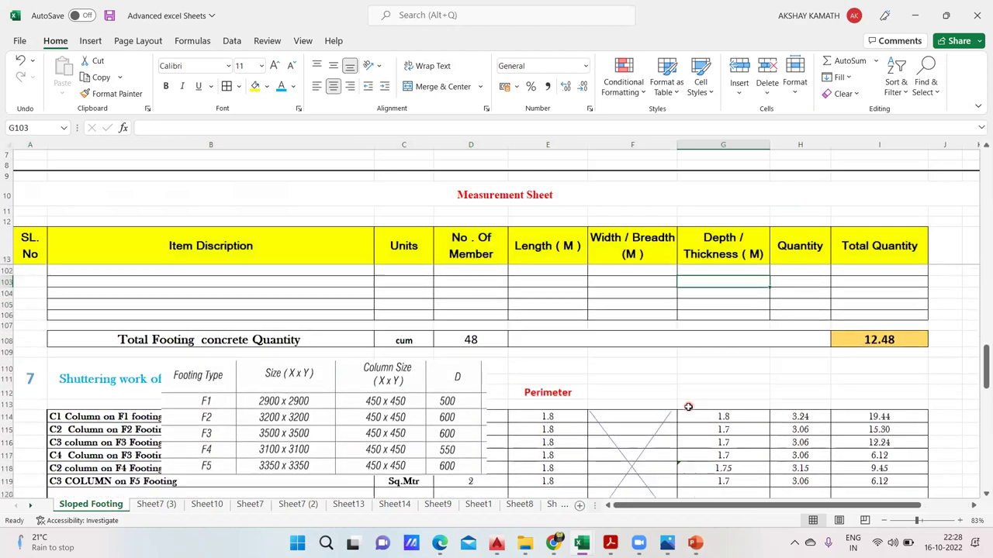
scroll(651, 401, up, 2)
scroll(667, 406, up, 1)
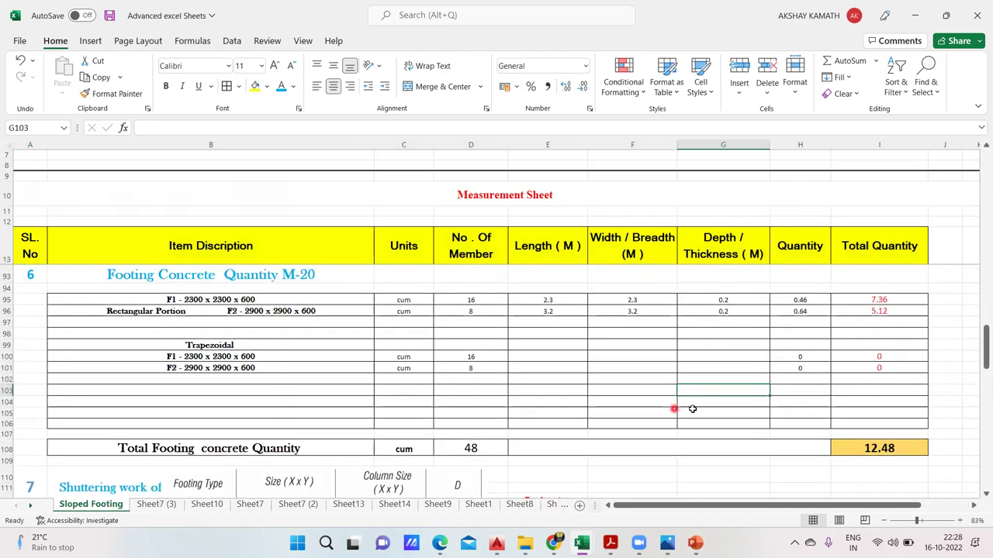
click(793, 359)
double_click(811, 354)
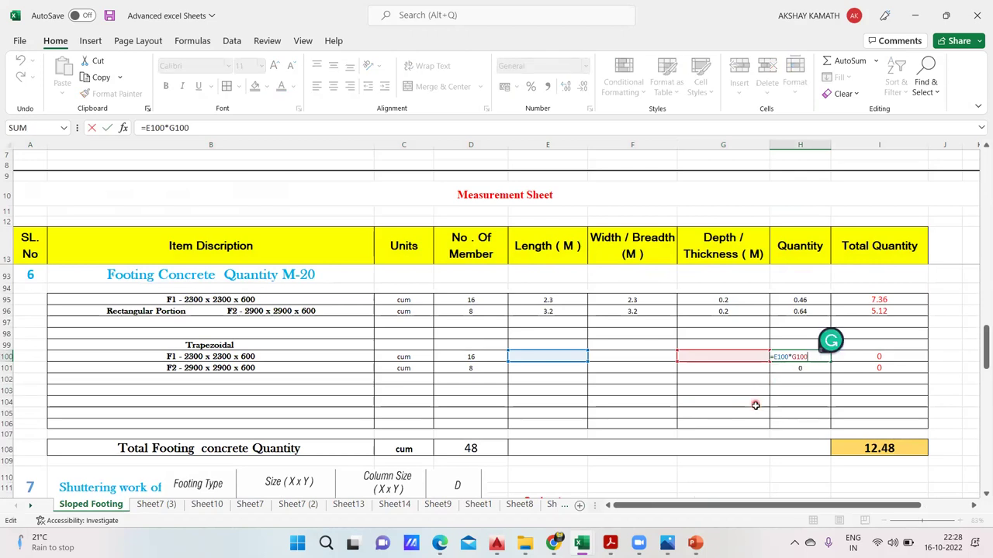
key(Escape)
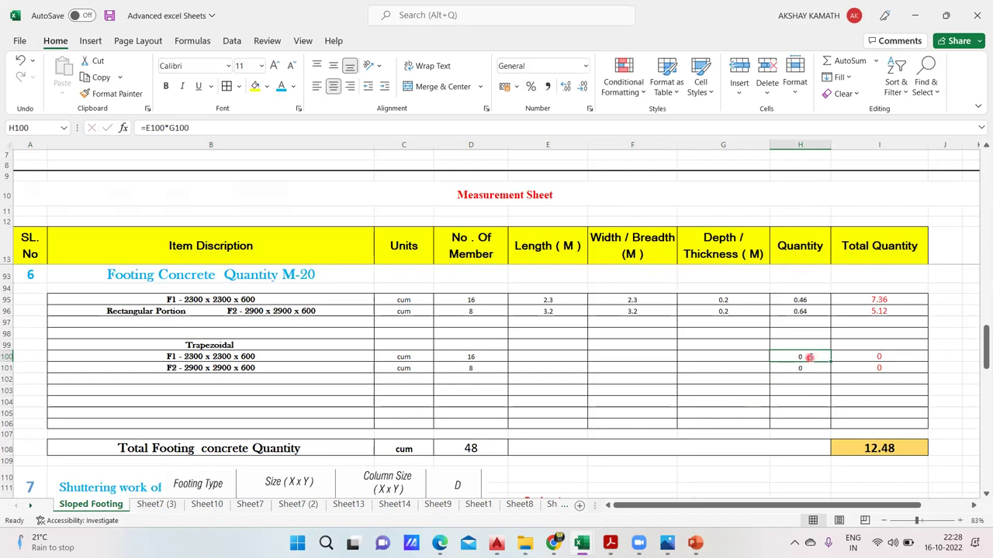
Replace the quantity formula of the trapezoidal F1 row under Footing Concrete Quantity M-20 with 2.47
double_click(809, 356)
key(BackSpace)
key(BackSpace)
key(BackSpace)
key(BackSpace)
key(BackSpace)
key(BackSpace)
key(BackSpace)
key(BackSpace)
key(BackSpace)
key(BackSpace)
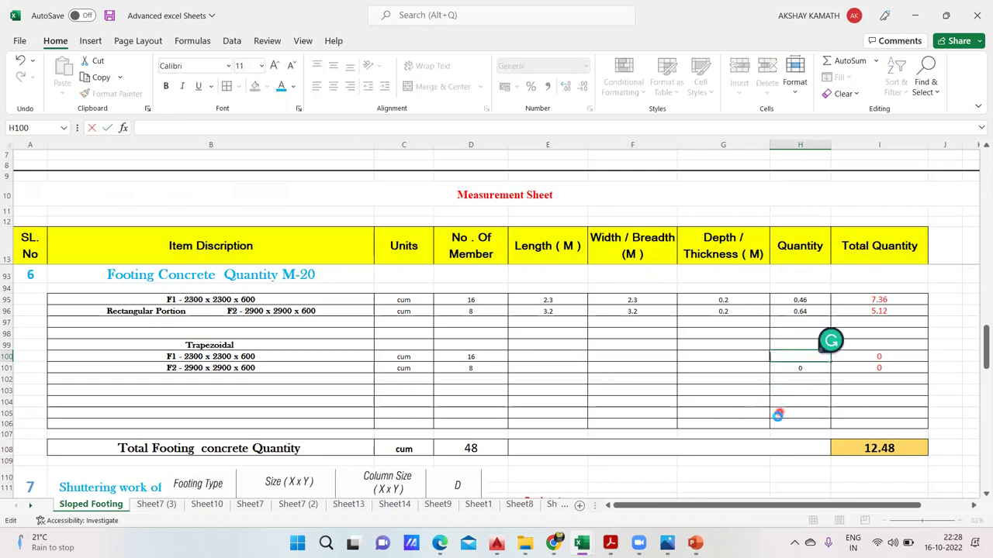
key(ctrl+z)
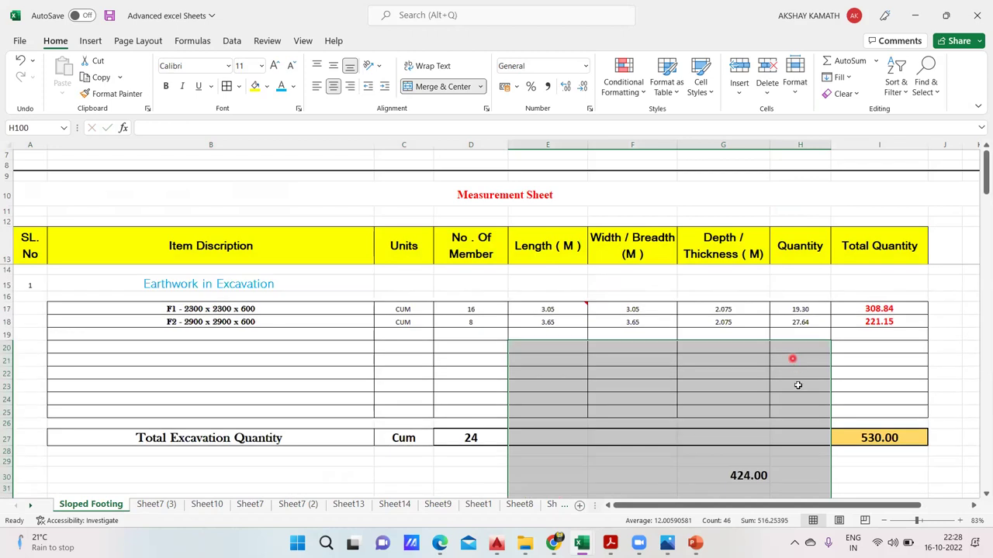
click(797, 386)
scroll(799, 388, down, 4)
scroll(799, 392, down, 16)
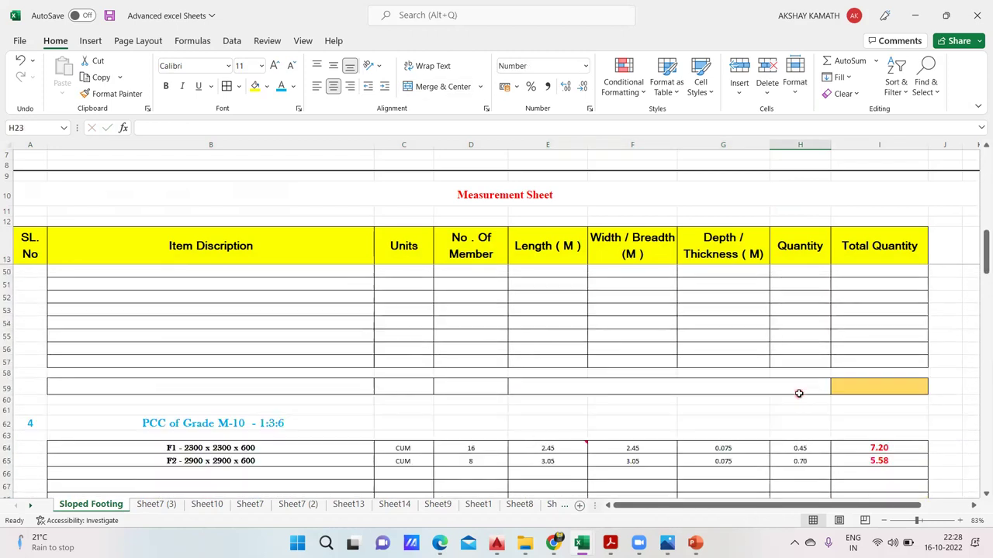
scroll(799, 399, down, 1)
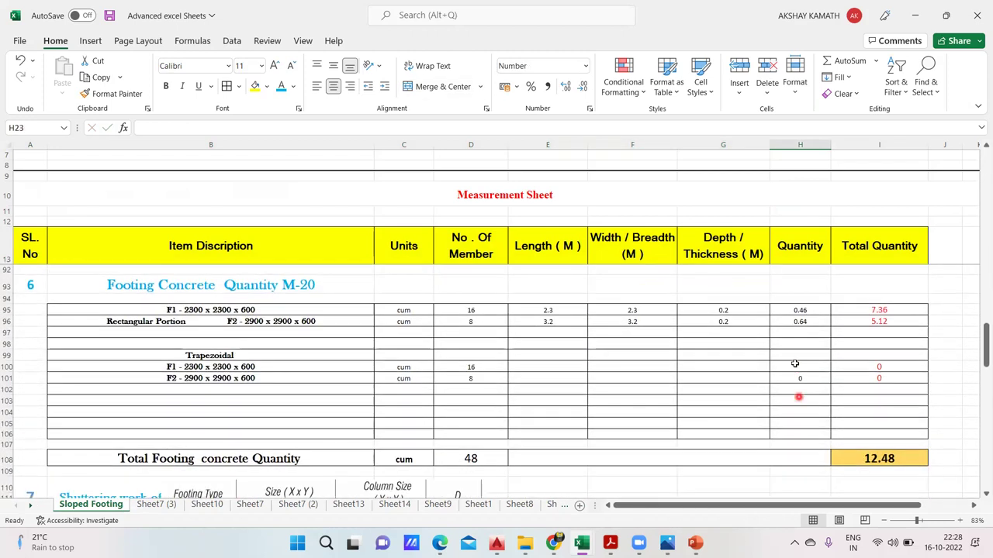
click(800, 364)
text(2)
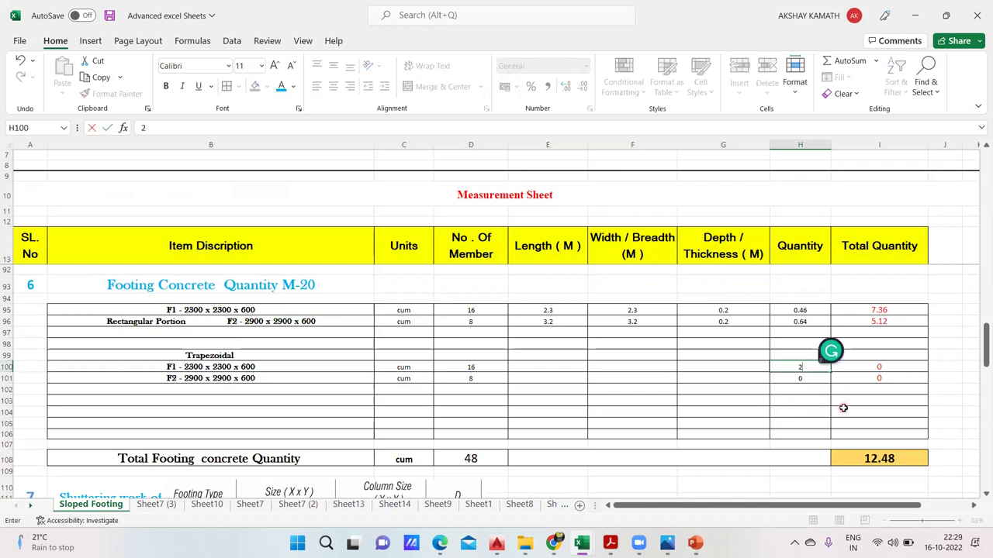
text(3.7)
click(815, 431)
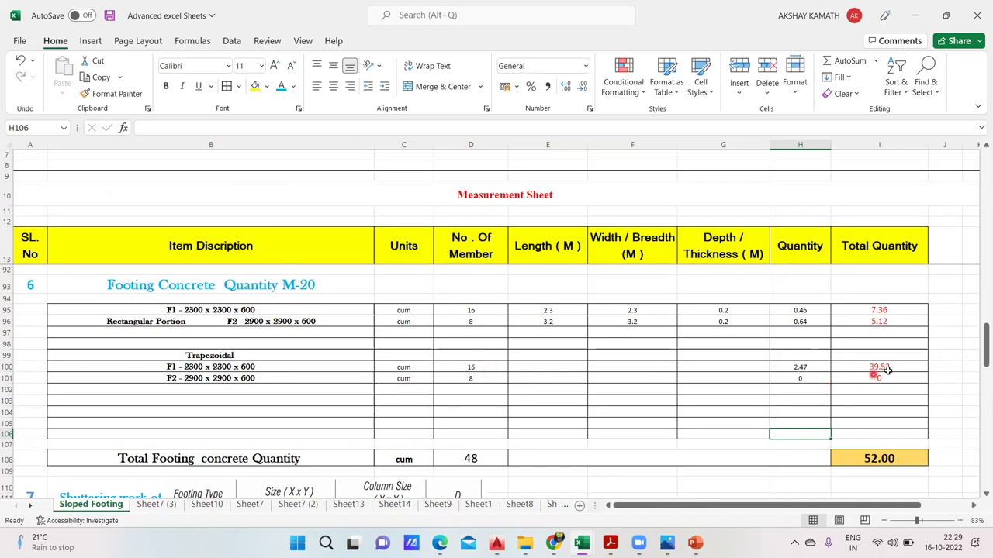
Compare the total shuttering quantity on Sheet9 with the F1 row of Footing Shuttering Quantity on the Sloped Footing sheet
click(428, 506)
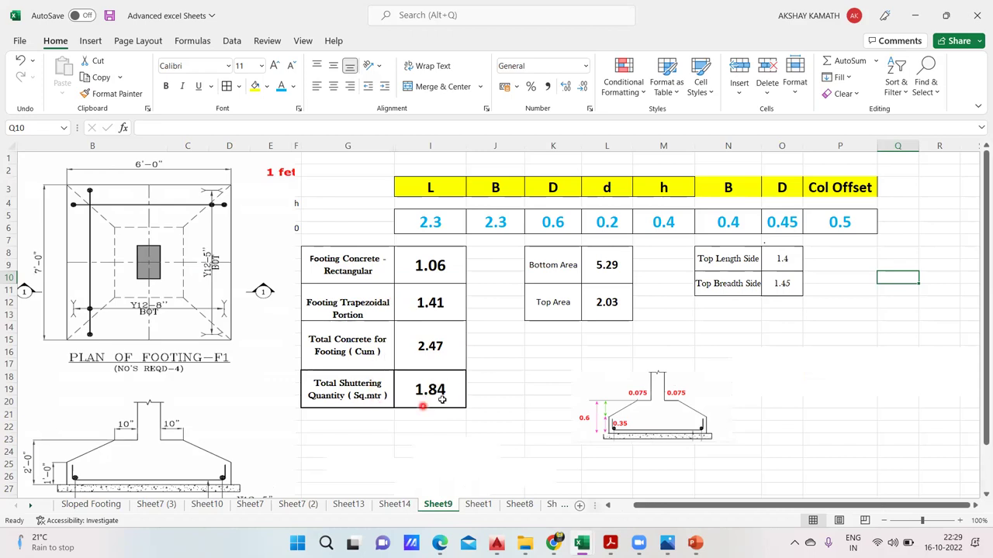
click(77, 521)
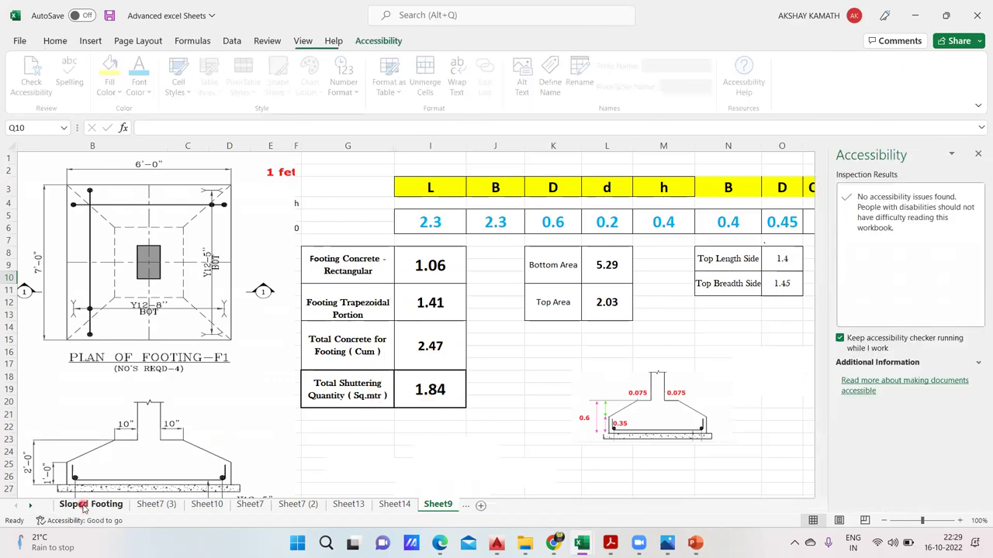
click(83, 505)
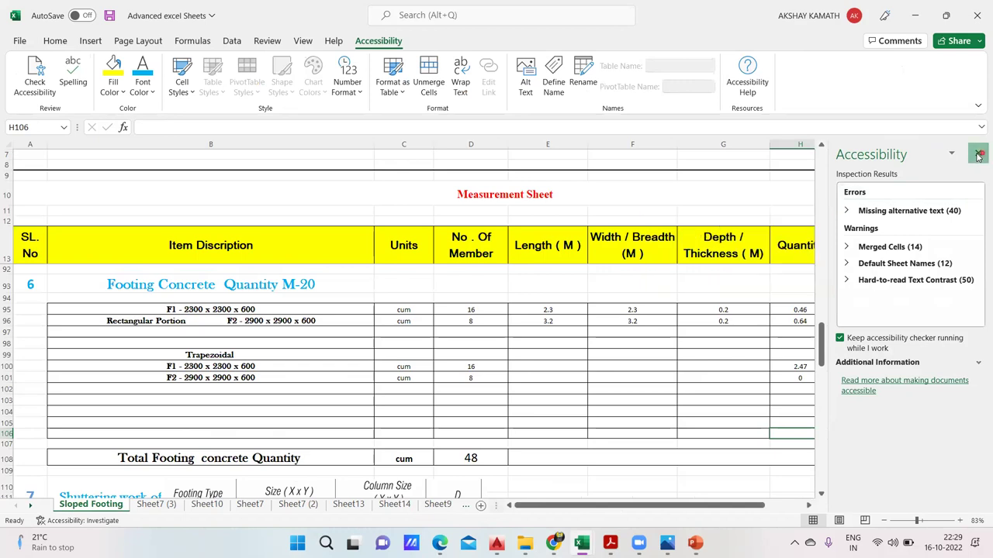
click(978, 153)
scroll(718, 354, up, 1)
scroll(718, 354, up, 5)
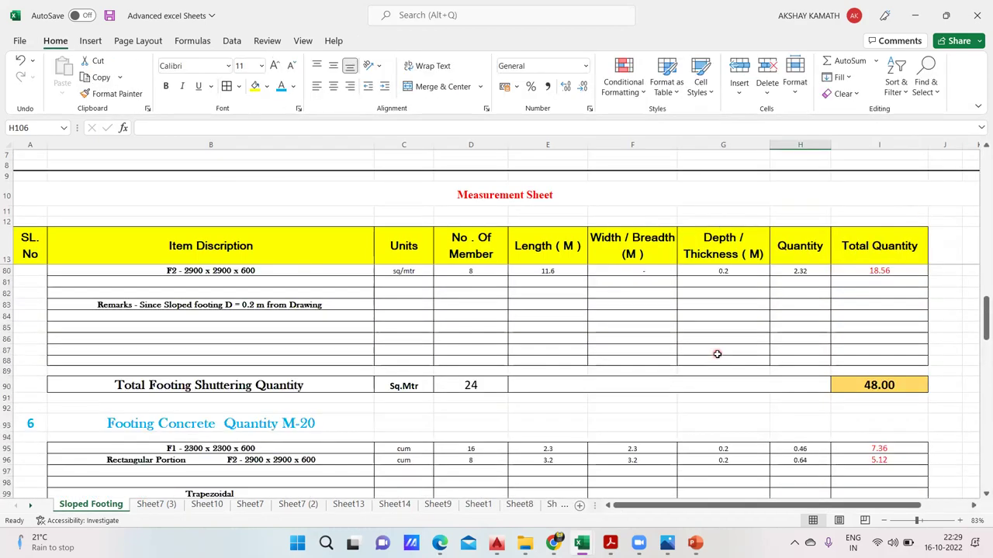
click(813, 341)
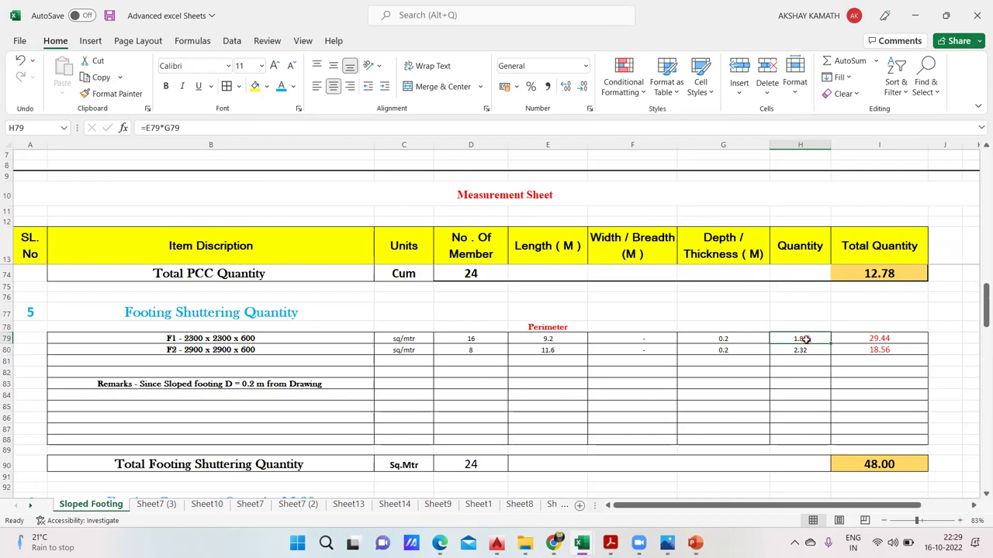
Move Sheet9 in front of the Sloped Footing sheet and recheck the F1 shuttering quantity on both sheets
click(478, 506)
click(438, 506)
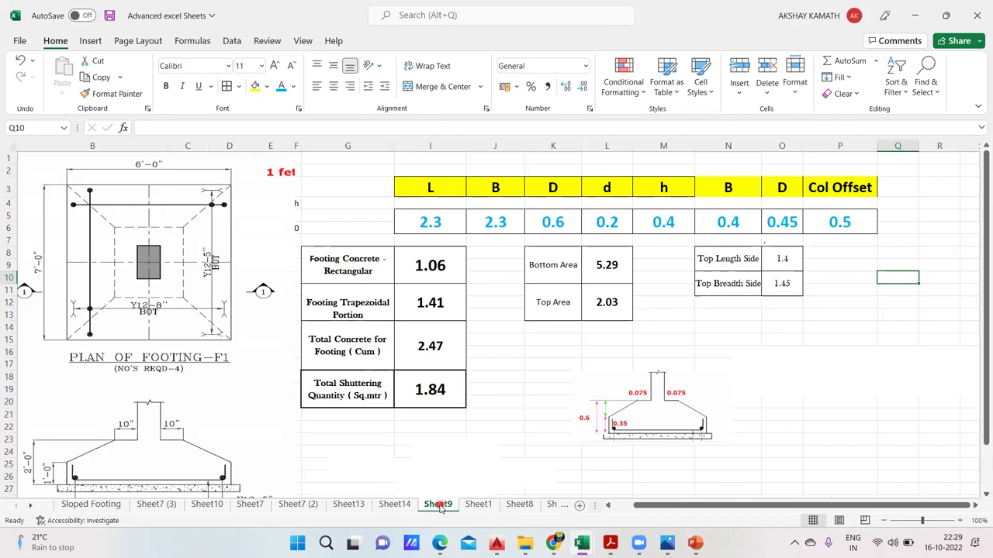
drag(100, 506, 93, 506)
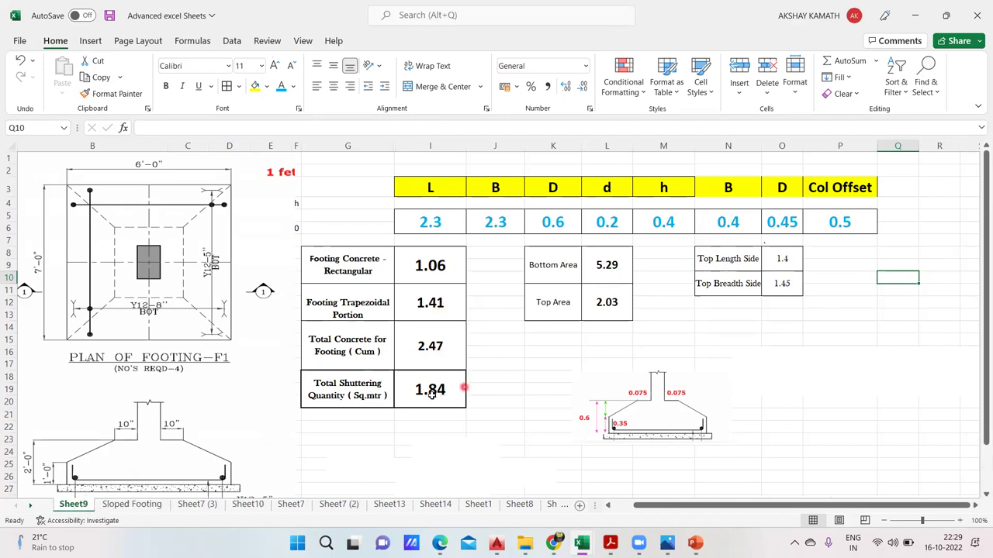
click(459, 388)
click(148, 508)
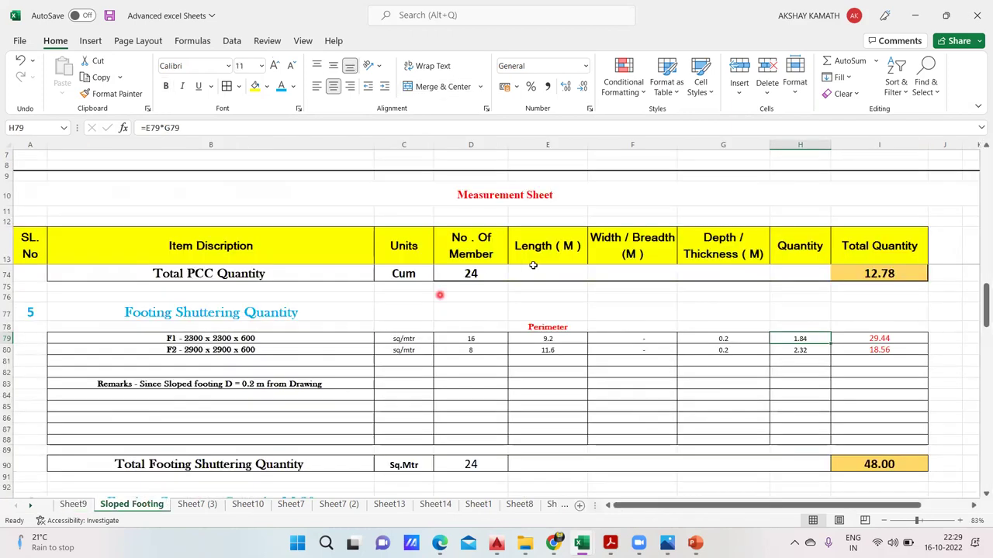
scroll(812, 345, down, 1)
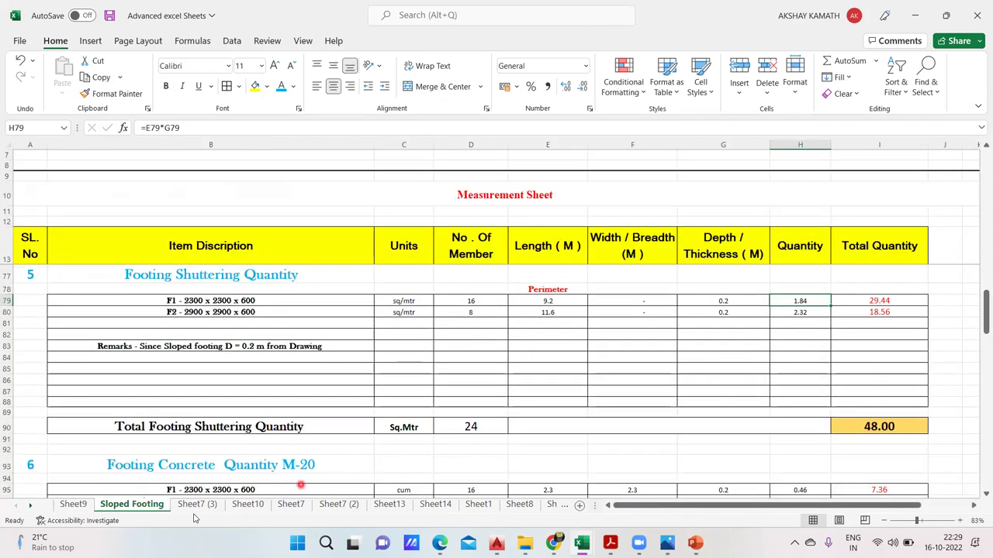
Set the footing length L and breadth B on Sheet9 to 2.9 each for footing F2
click(74, 505)
click(433, 223)
text(2.9)
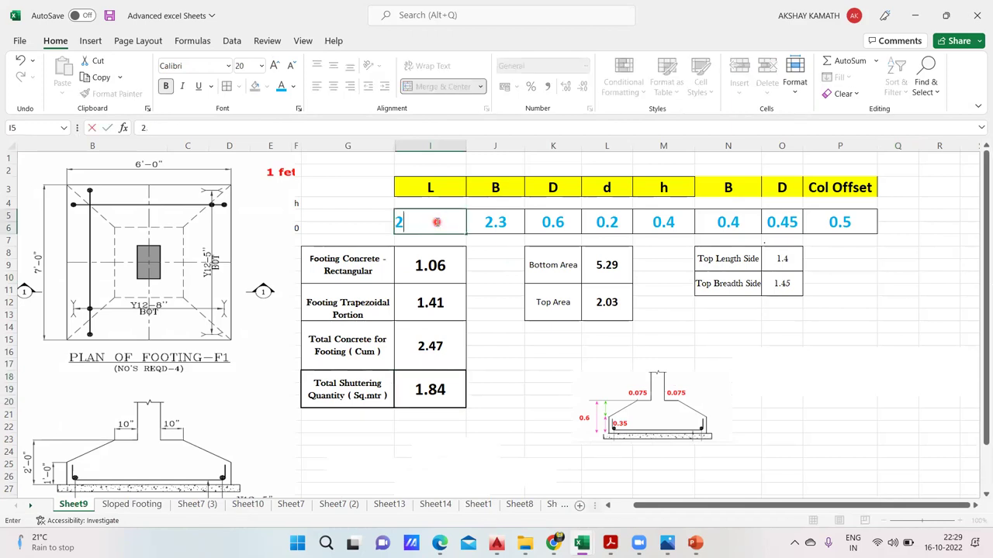
click(510, 219)
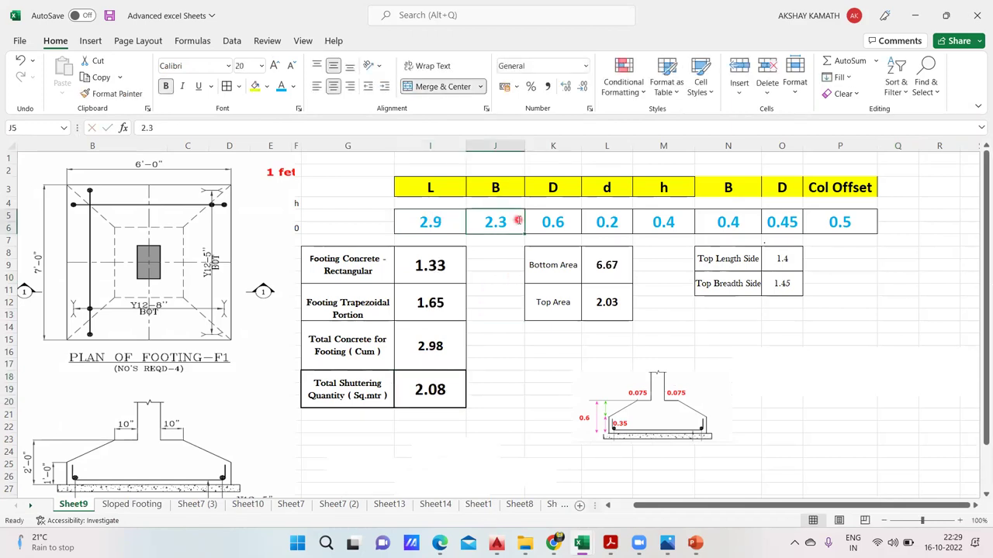
text(2.9)
click(515, 274)
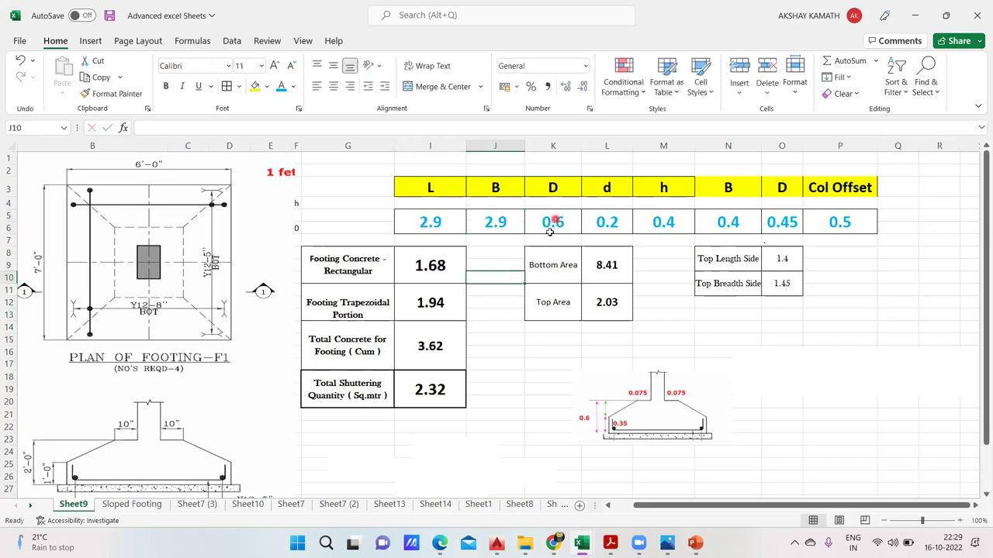
Check the F2 row of the footing schedule in the Sloped Footing 04 image from the Drawing Folder and return to Excel
click(526, 543)
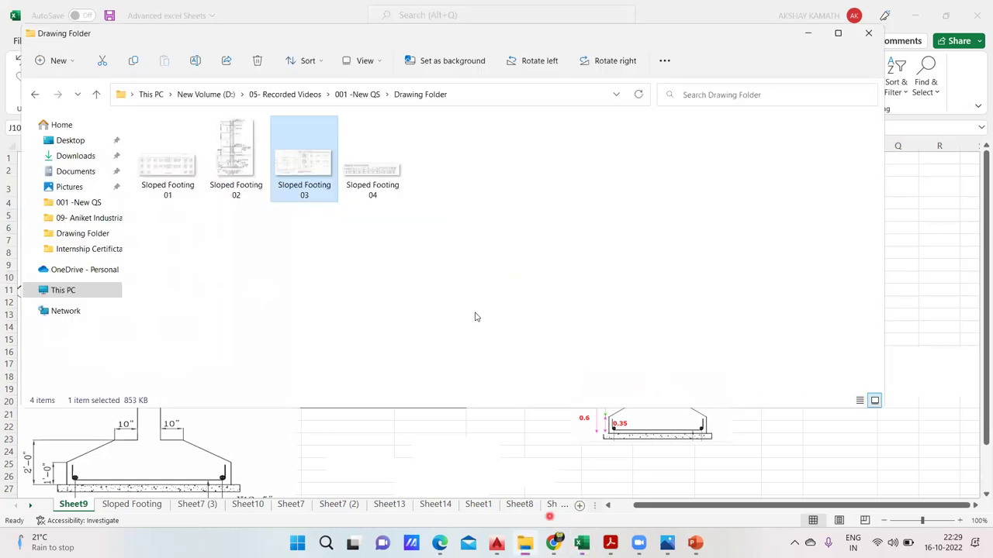
click(244, 170)
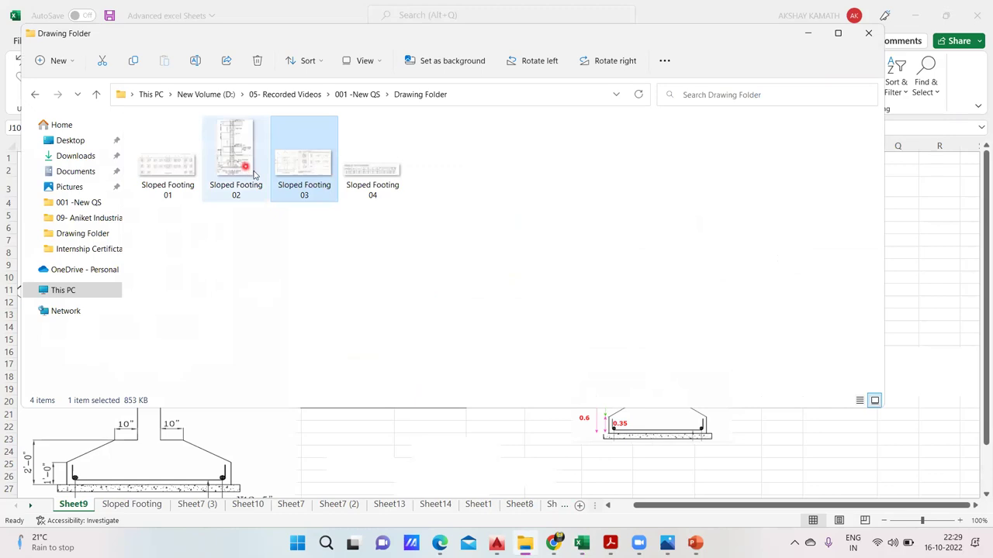
double_click(359, 182)
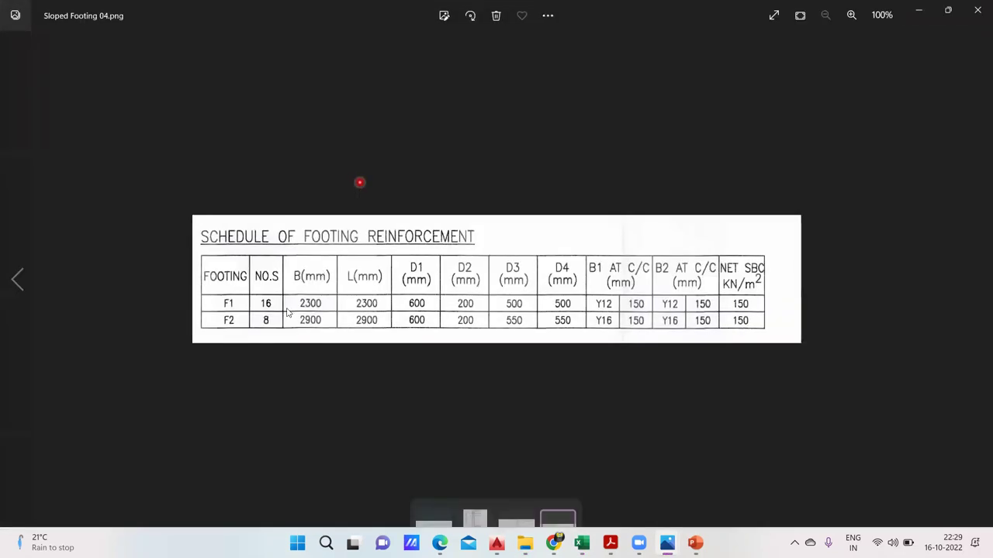
click(314, 327)
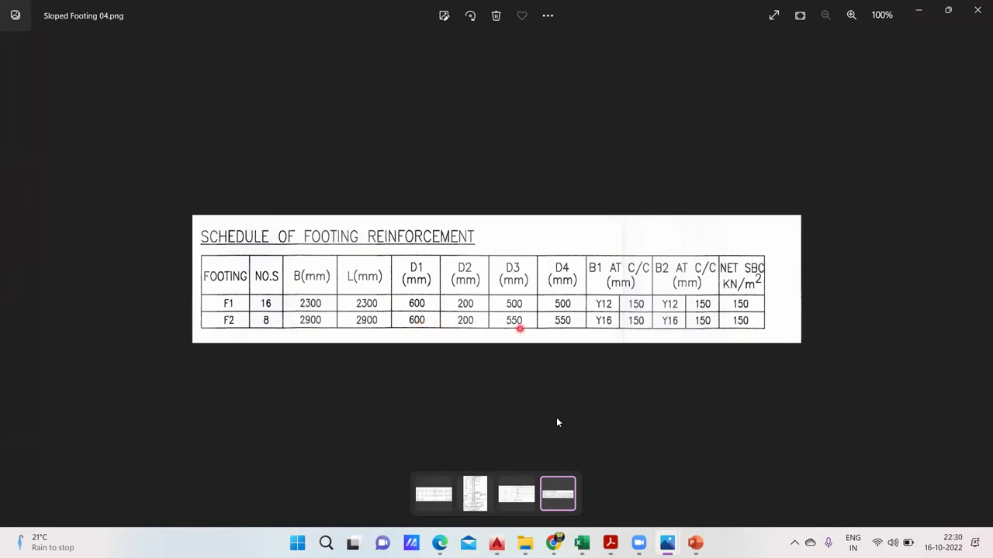
mouse_move(582, 543)
click(528, 475)
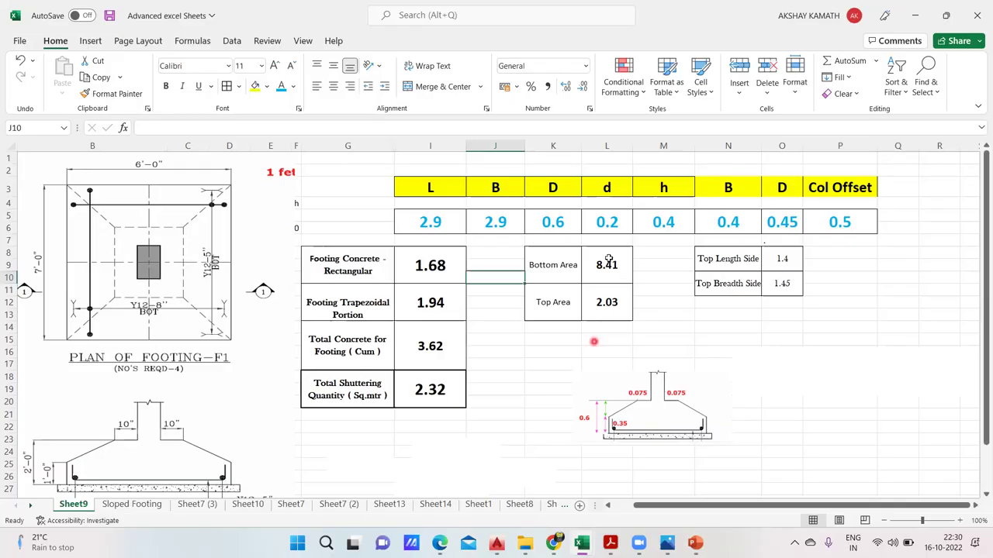
Check the column type on the F2 footings in the Sloped Footing 01 image and the column sizes in Sloped Footing 03
click(741, 223)
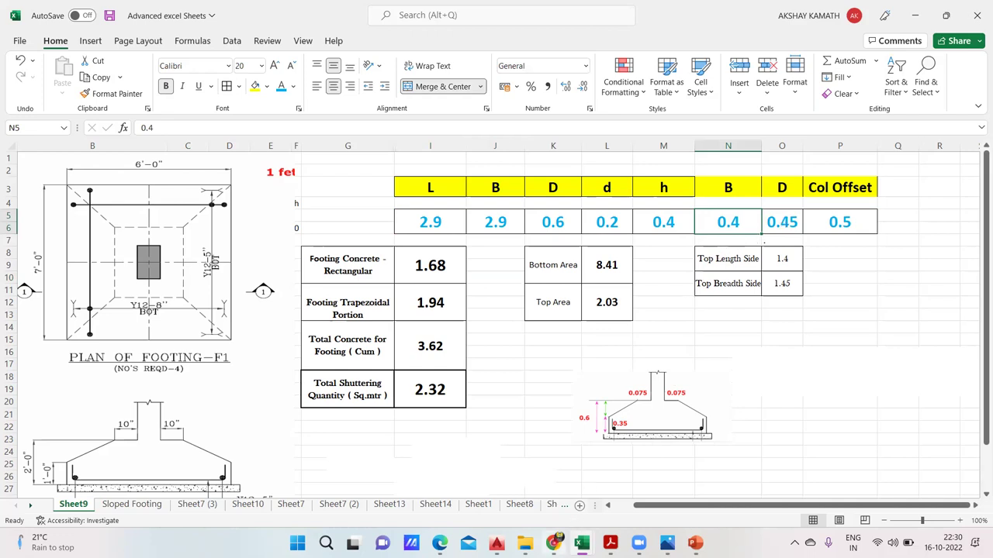
mouse_move(582, 543)
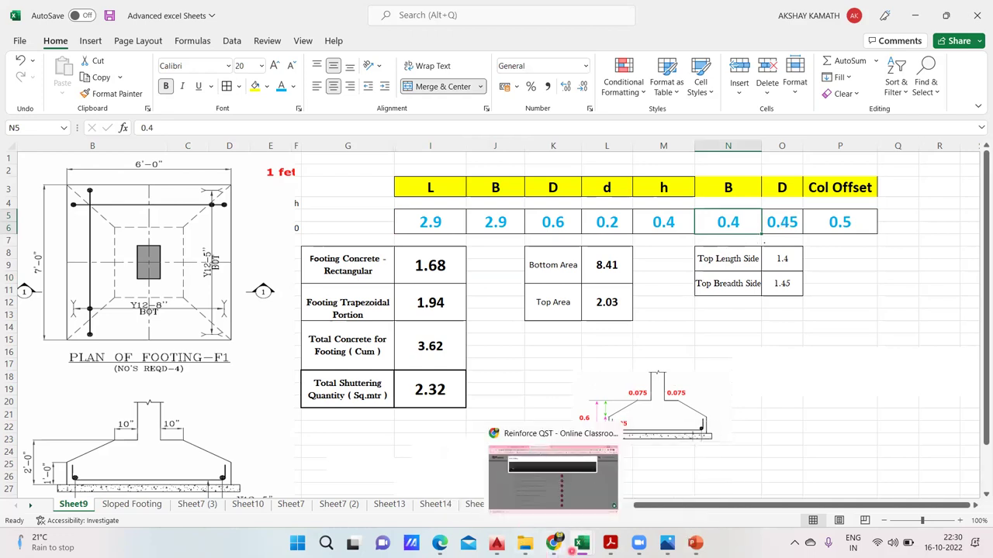
click(667, 543)
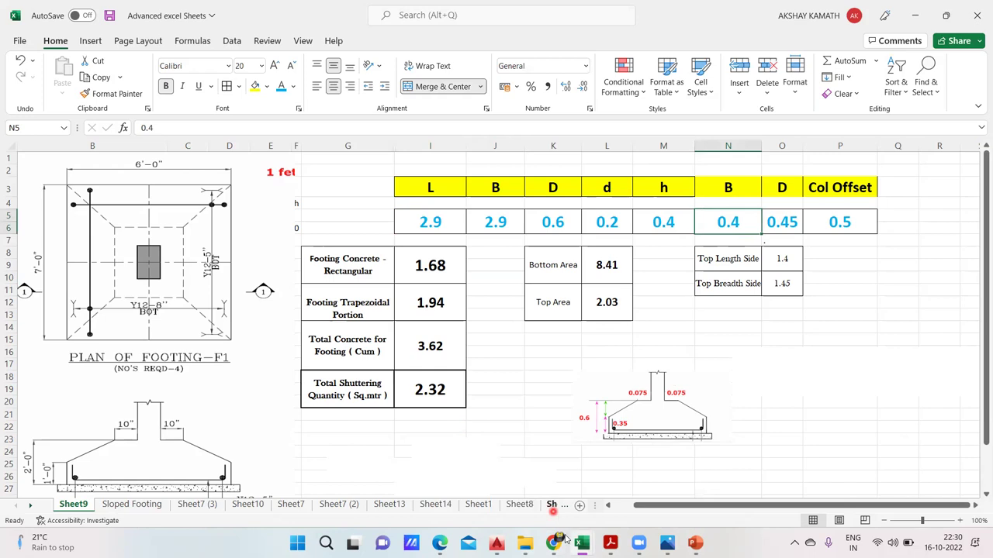
click(525, 543)
double_click(166, 178)
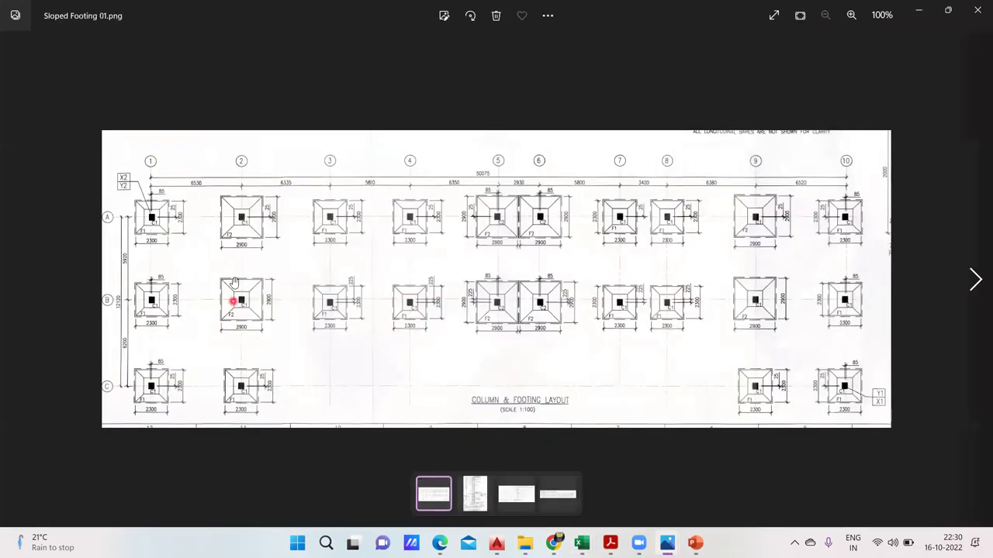
key(ctrl+plus)
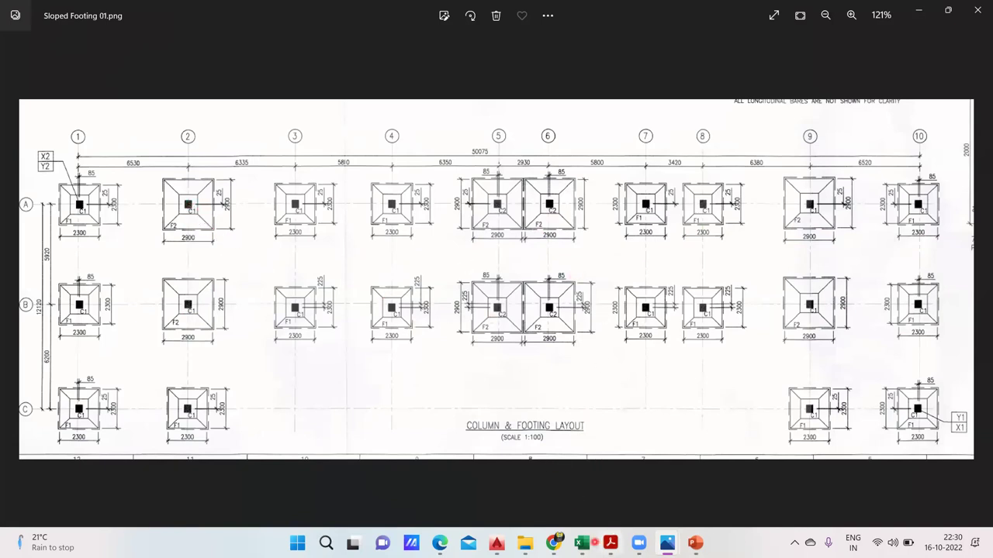
click(525, 543)
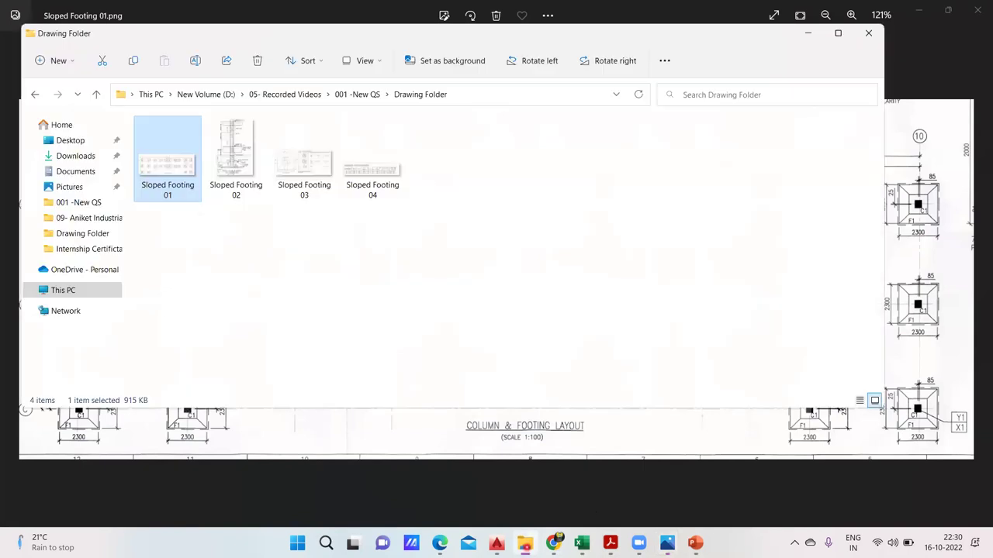
double_click(328, 175)
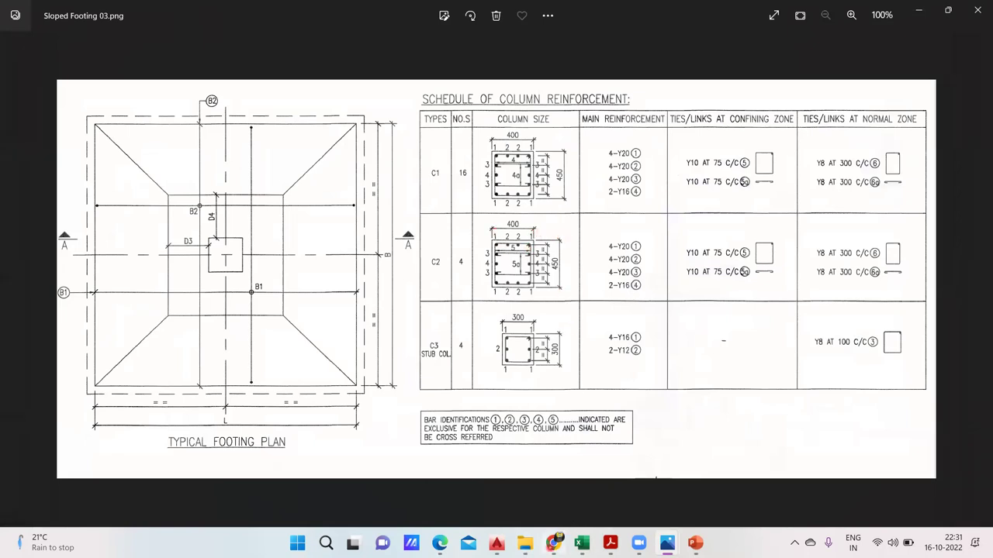
Check the D3 and D4 column offsets for F2 in the Sloped Footing 04 schedule and return to Sheet9 in Excel
mouse_move(581, 543)
click(518, 504)
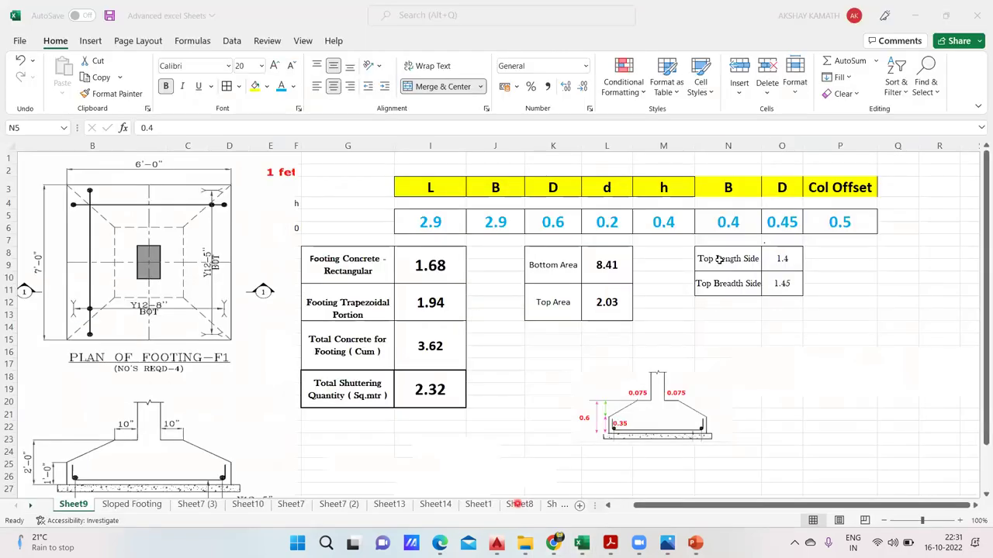
click(838, 223)
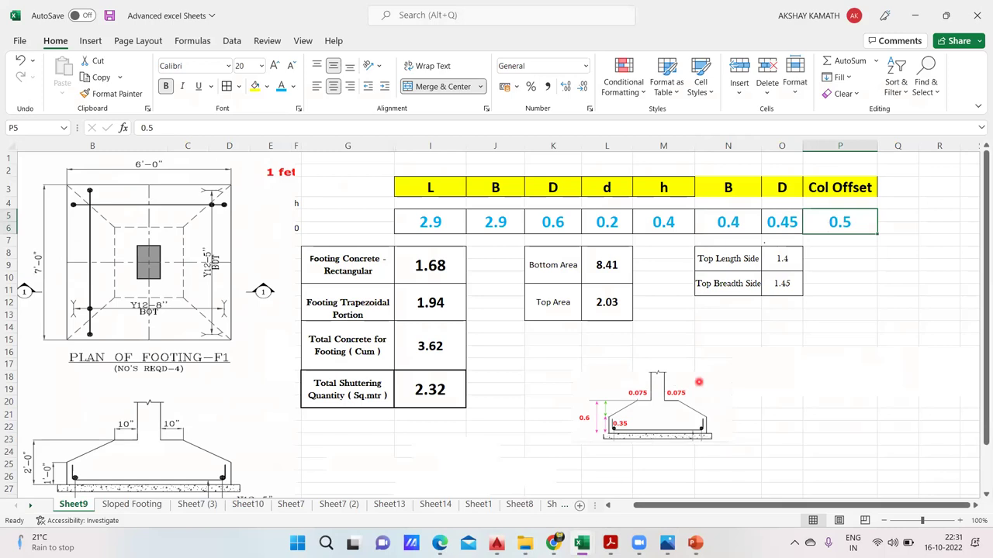
key(alt+Tab)
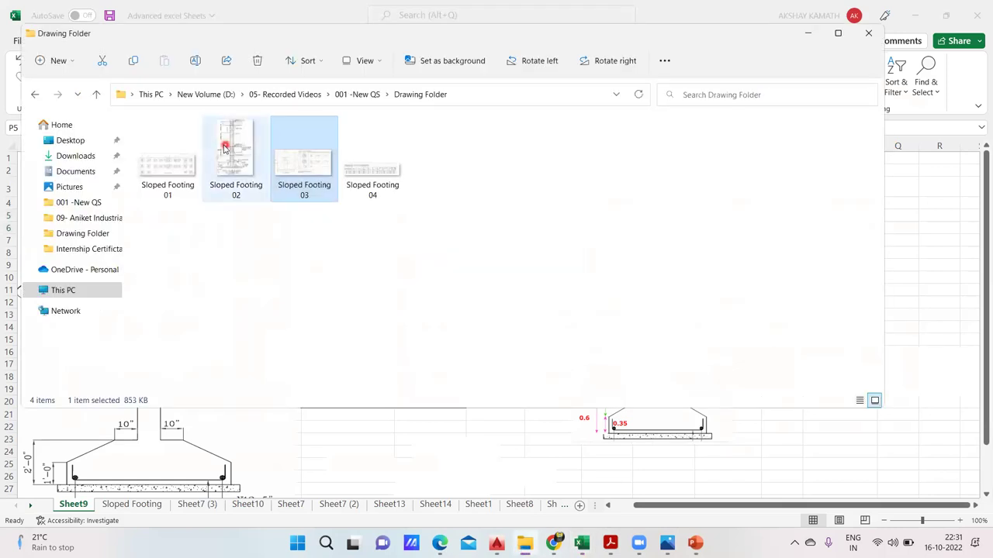
double_click(350, 160)
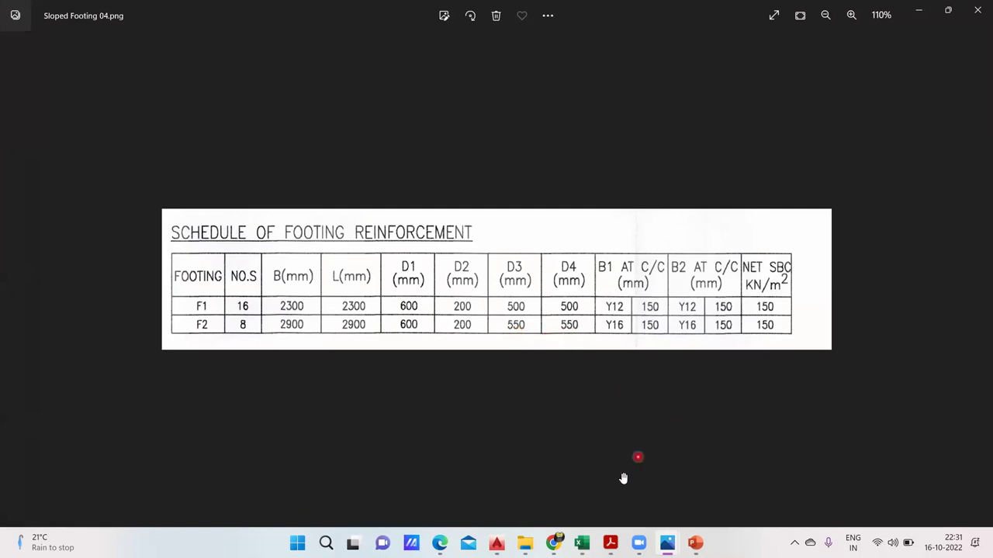
click(525, 543)
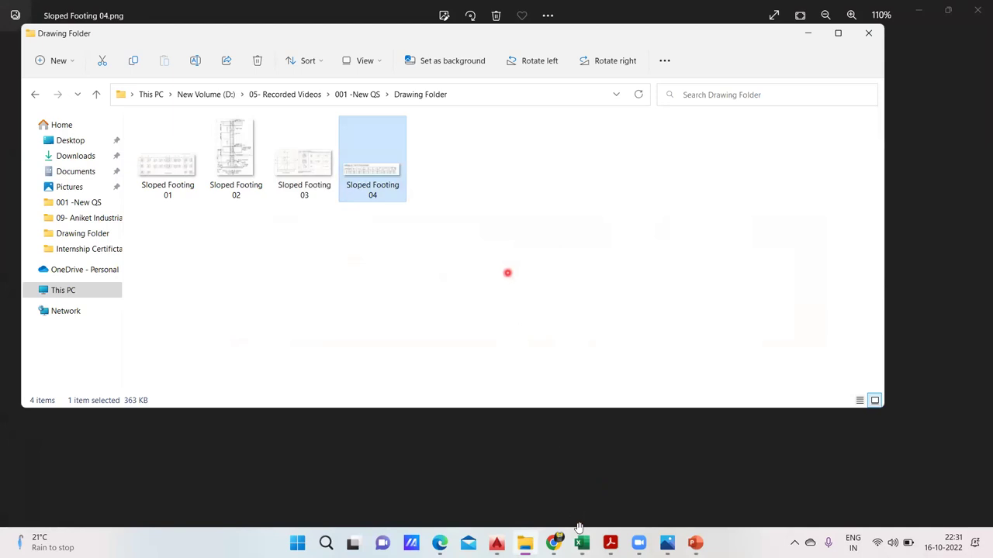
mouse_move(582, 543)
click(511, 473)
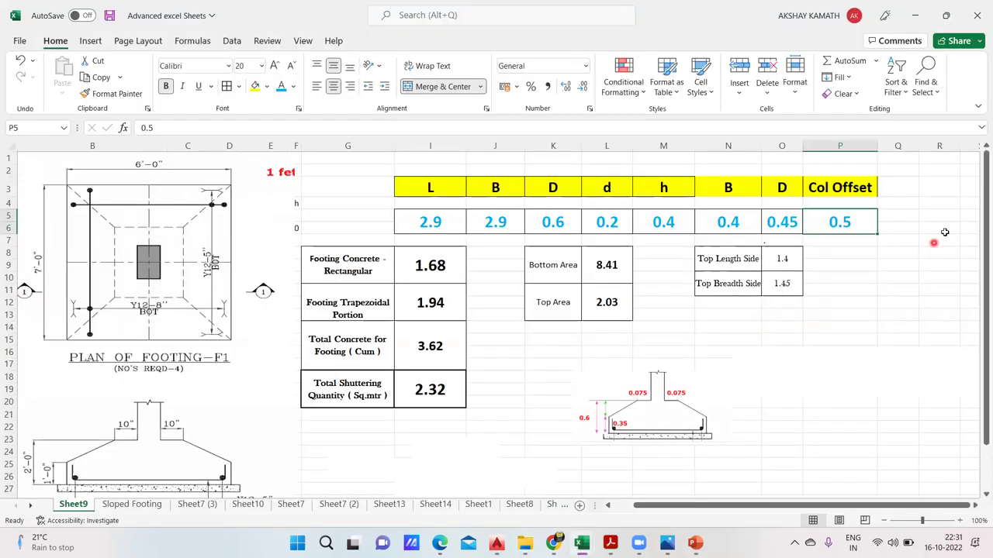
Set the Col Offset on Sheet9 to 0.55 for footing F2
double_click(859, 223)
text(5)
click(867, 314)
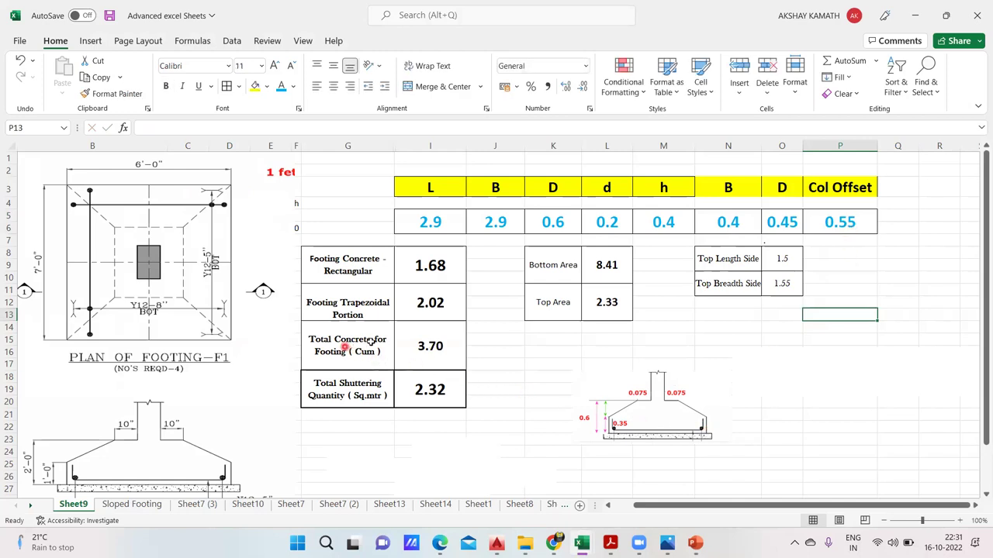
Enter 3.7 as the quantity of the F2 trapezoidal row under Footing Concrete Quantity M-20 on the Sloped Footing sheet
click(131, 505)
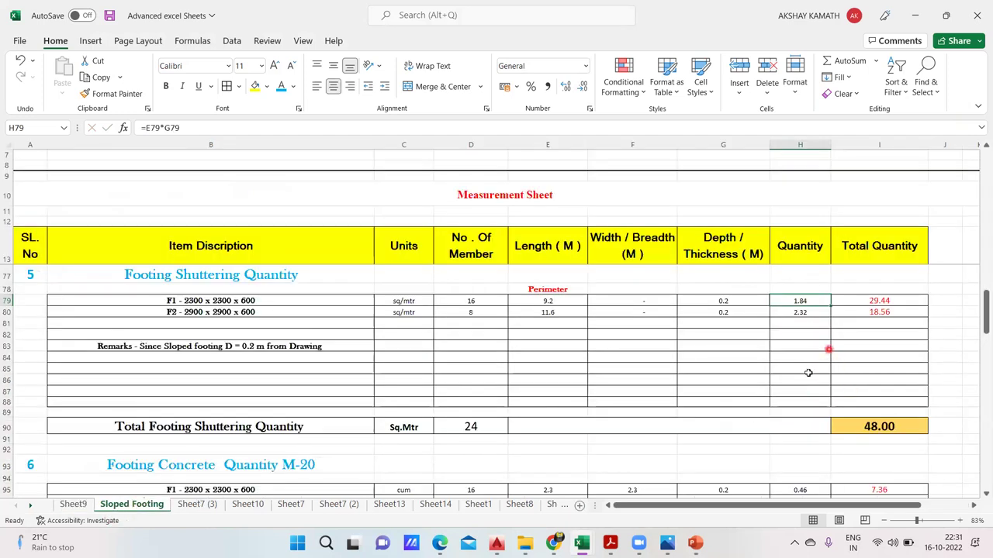
scroll(809, 380, down, 2)
scroll(811, 444, down, 3)
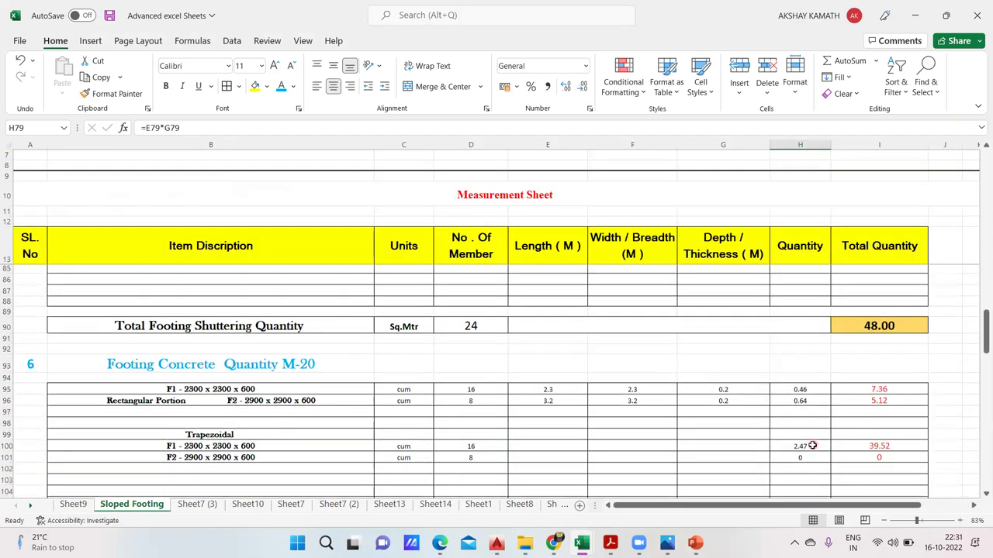
scroll(812, 445, down, 2)
scroll(813, 446, up, 1)
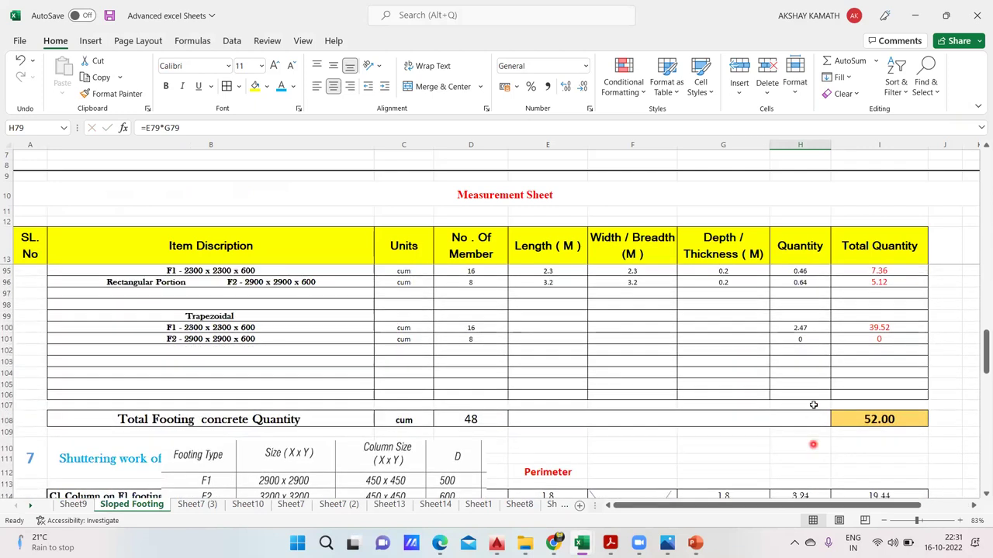
click(810, 339)
text(3.7)
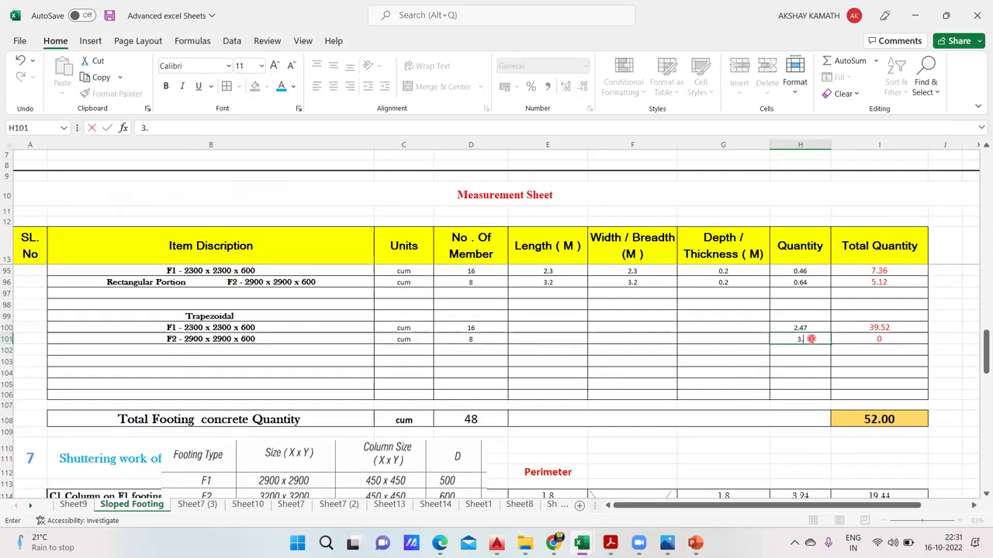
click(819, 382)
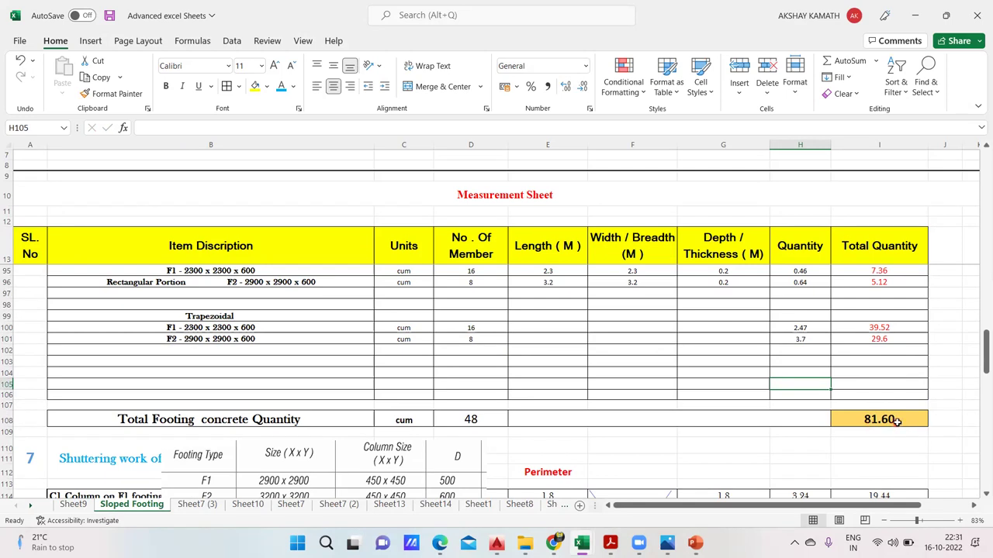
Compare the F2 shuttering quantity on Sheet9 with the F2 shuttering row on the Sloped Footing sheet and review the footing concrete section
scroll(484, 381, up, 2)
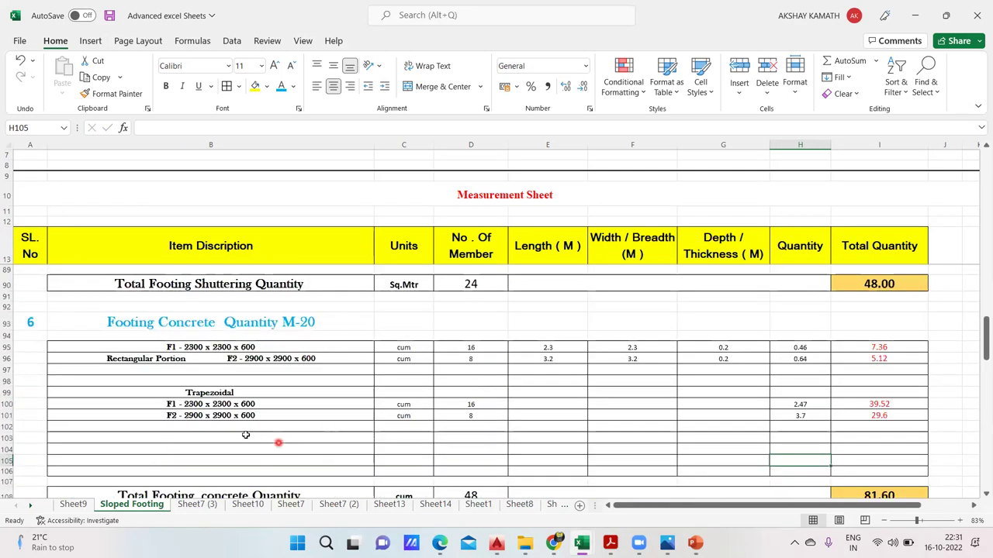
click(81, 507)
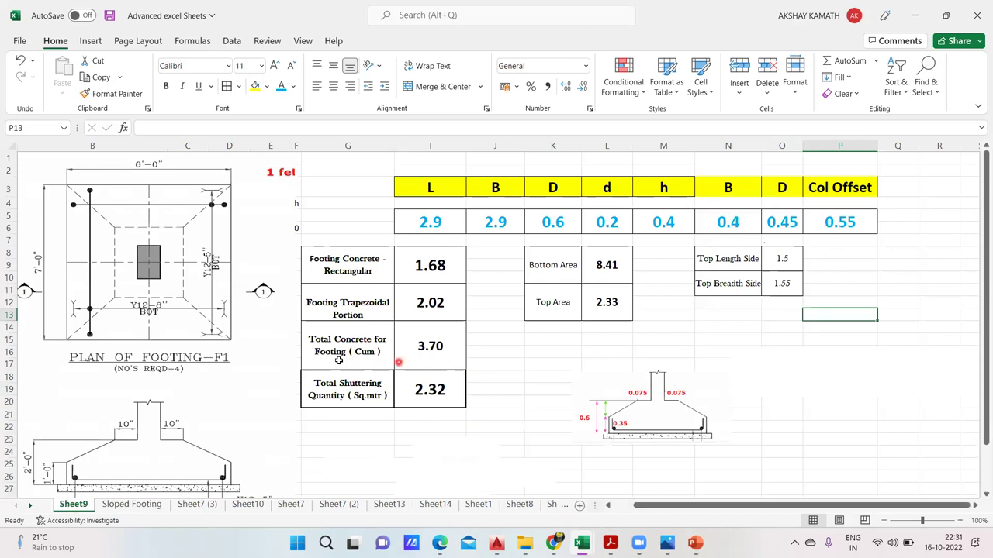
click(132, 506)
scroll(846, 382, up, 4)
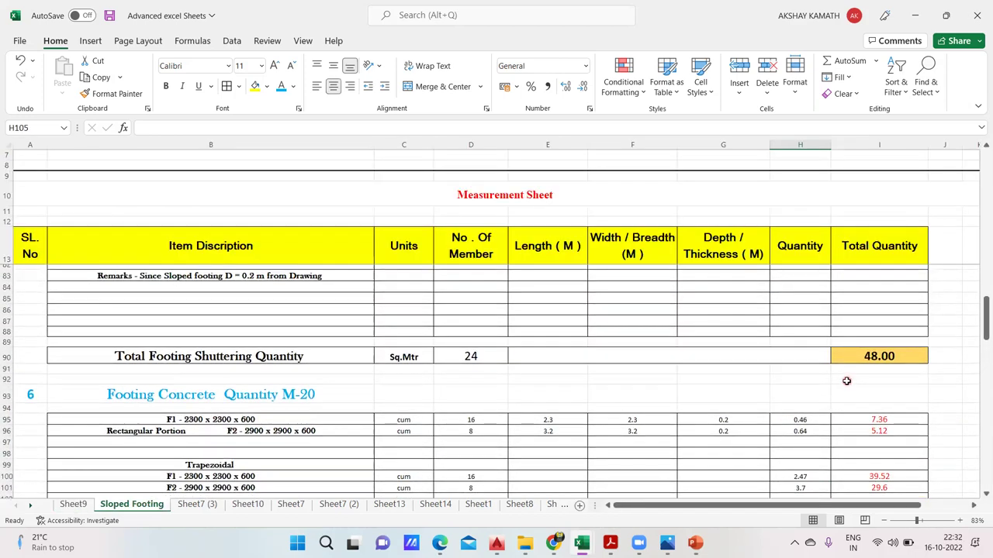
click(817, 350)
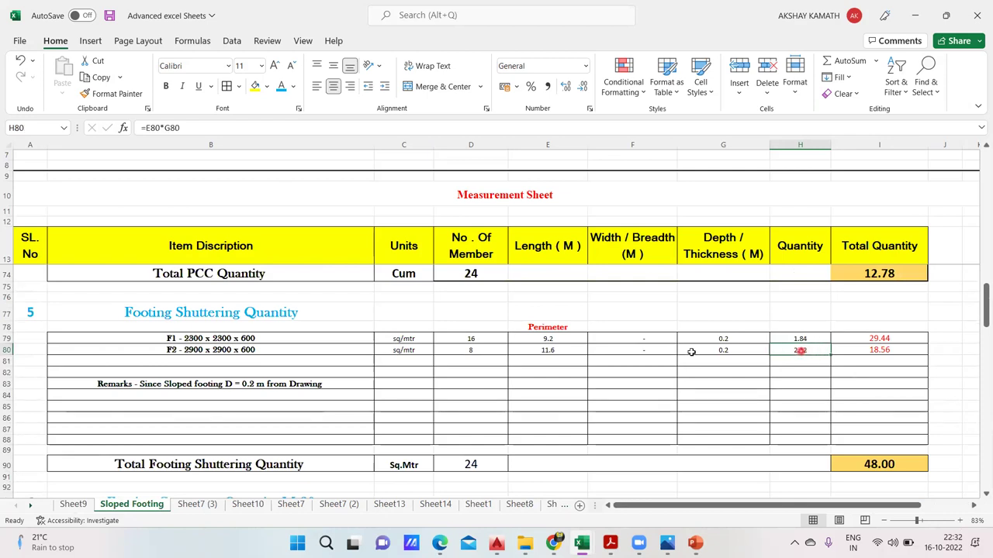
scroll(412, 337, down, 2)
scroll(412, 337, down, 3)
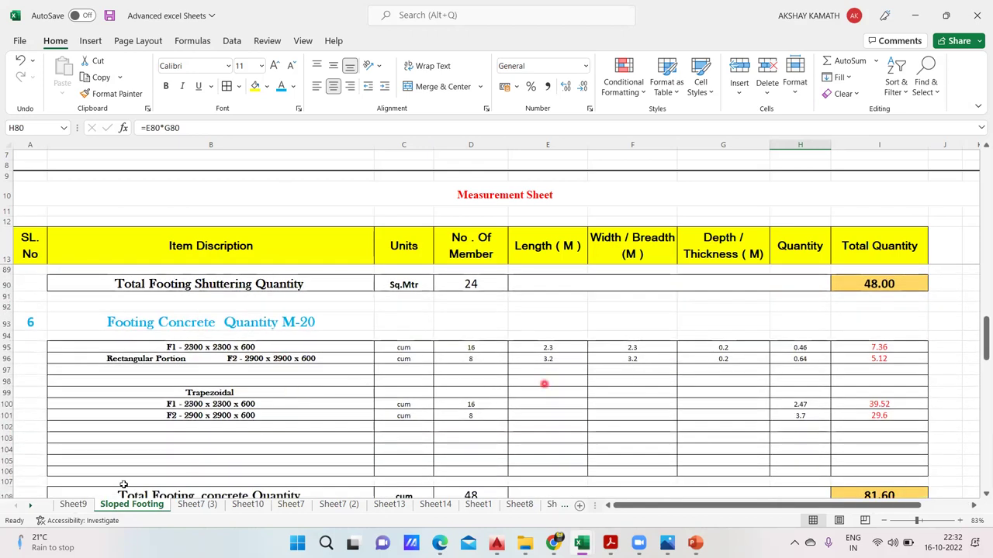
scroll(363, 379, down, 1)
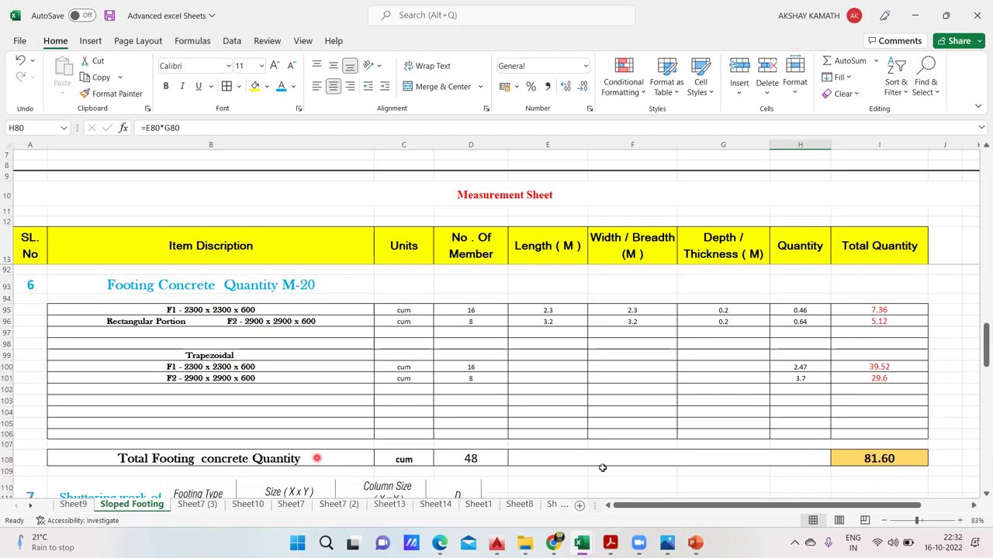
Replace the number of members in the Total Footing concrete Quantity row with a copy of the member total cell from the footing shuttering total row
click(490, 459)
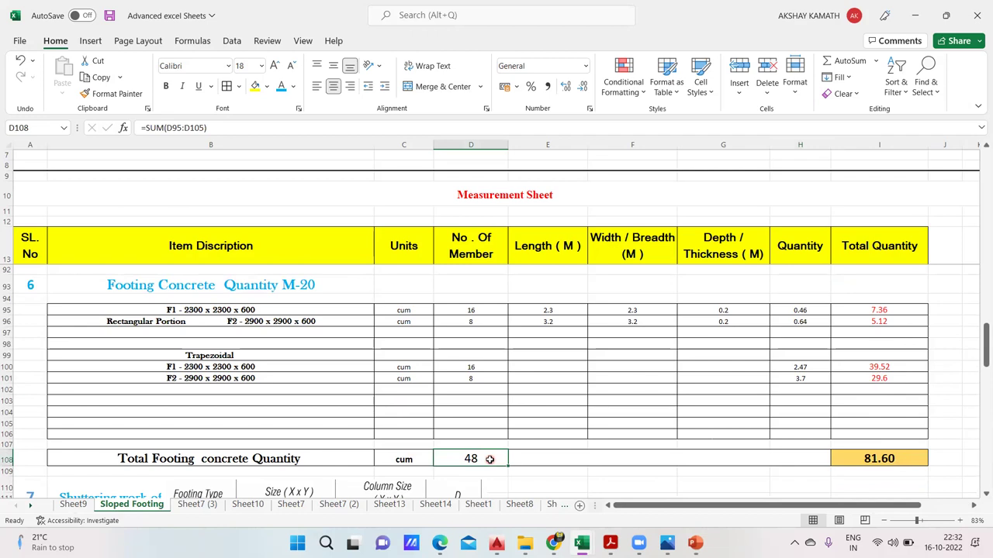
double_click(489, 459)
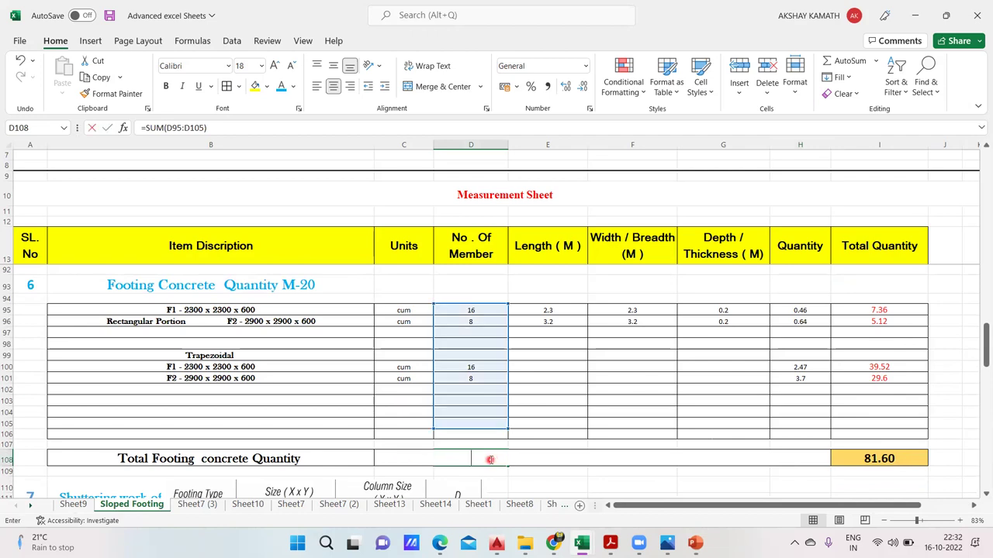
click(559, 413)
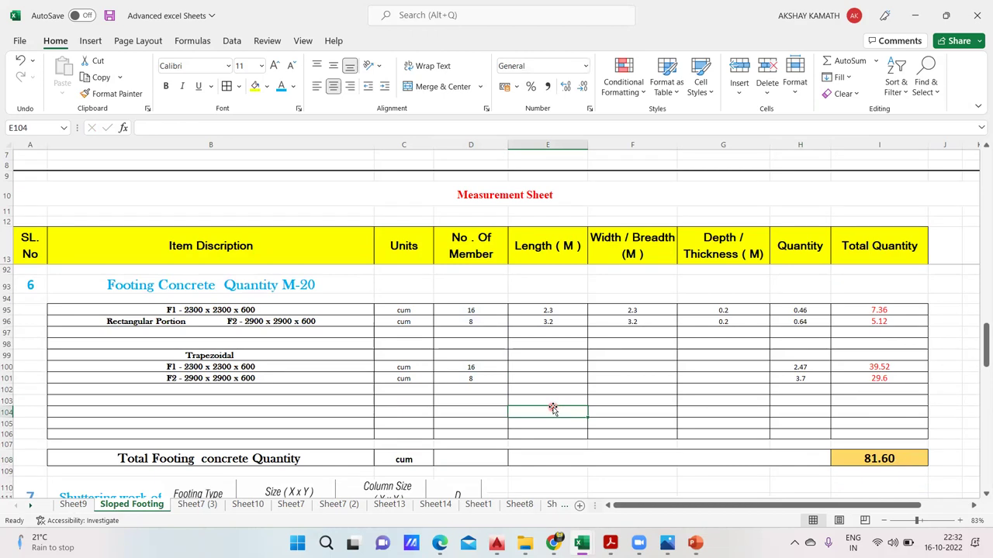
drag(495, 461, 497, 297)
click(477, 272)
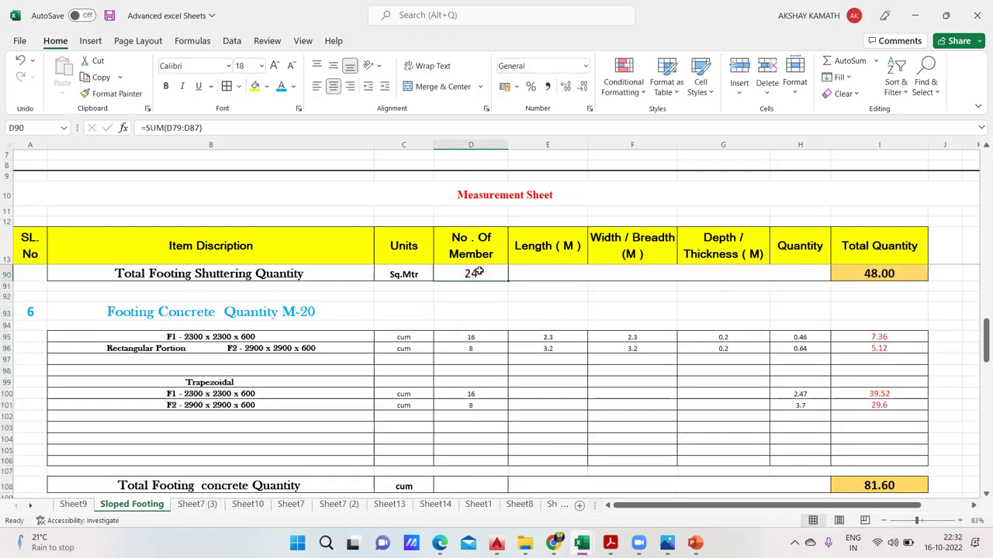
key(ctrl+c)
scroll(527, 380, down, 2)
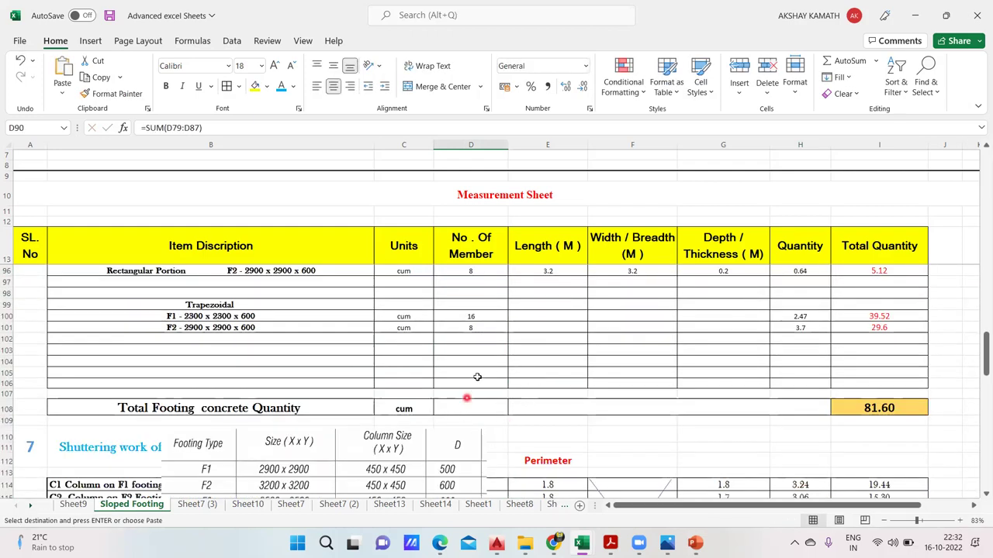
click(473, 400)
key(ctrl+v)
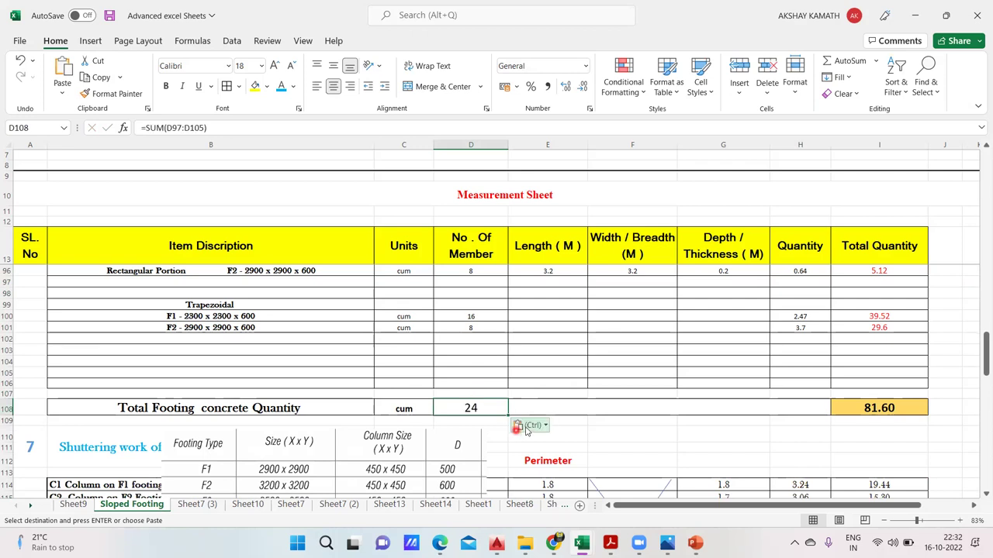
click(581, 421)
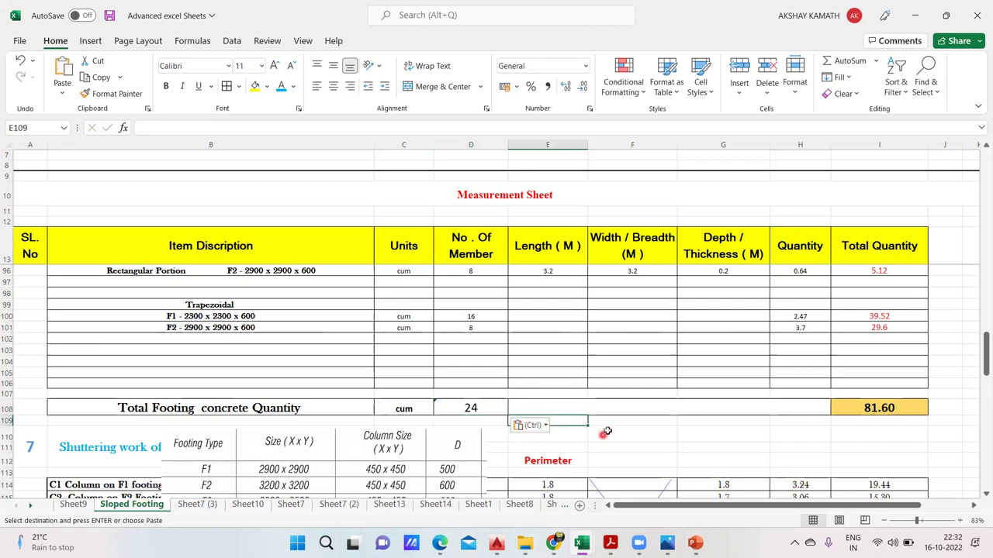
Delete the footing type and column size table picture covering the neck column shuttering section
scroll(606, 431, up, 2)
scroll(607, 425, down, 2)
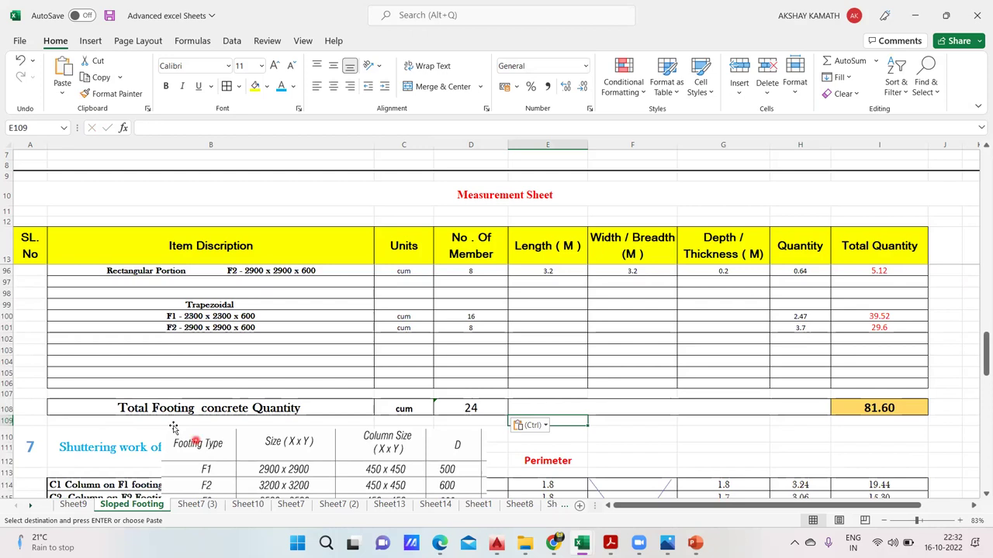
drag(332, 471, 370, 471)
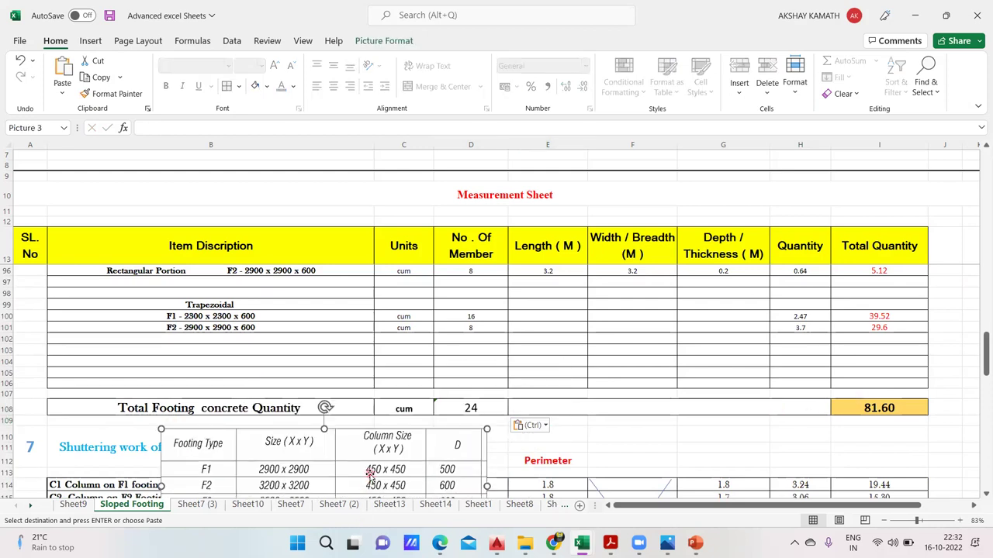
key(Delete)
scroll(522, 408, up, 1)
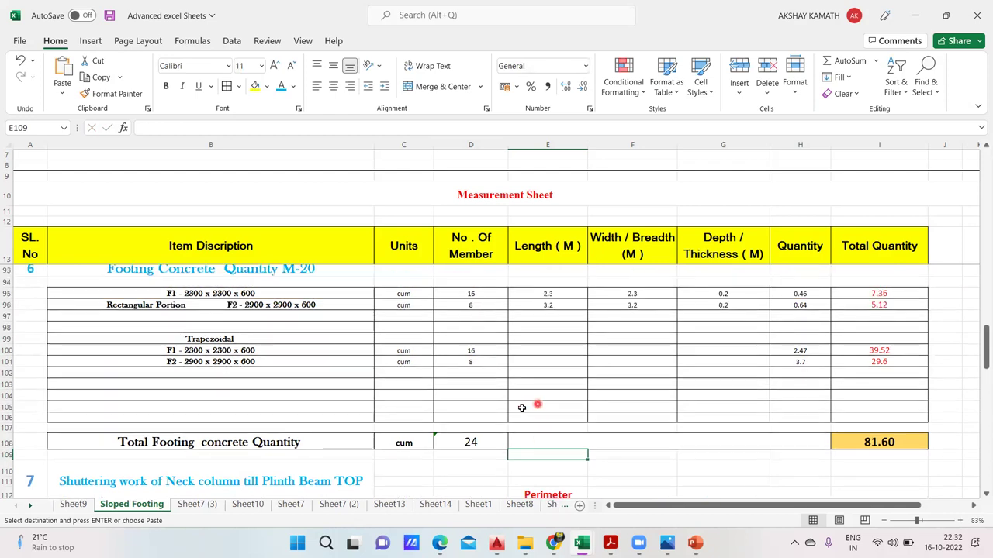
Review the F2 calculation on Sheet9 against the trapezoidal concrete rows on the Sloped Footing sheet
click(73, 504)
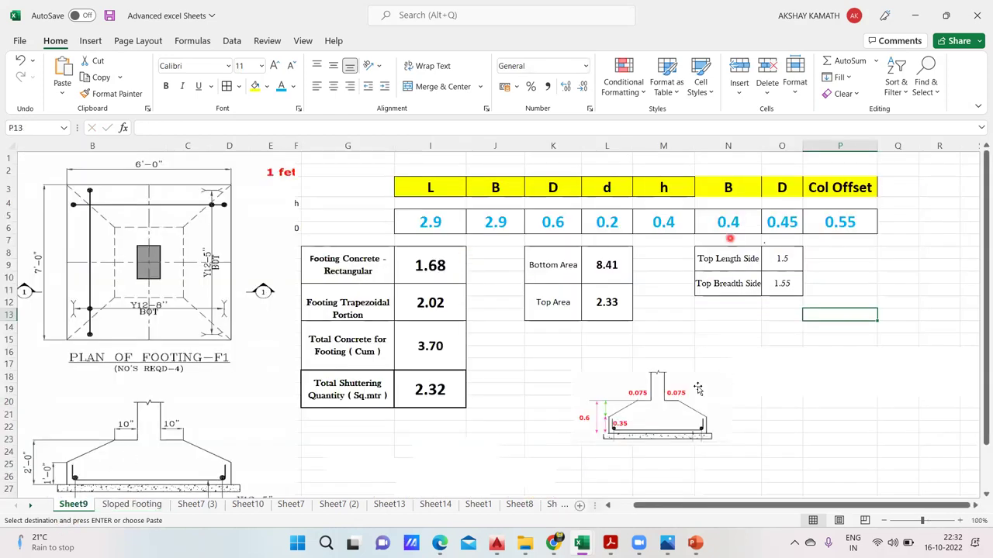
click(132, 504)
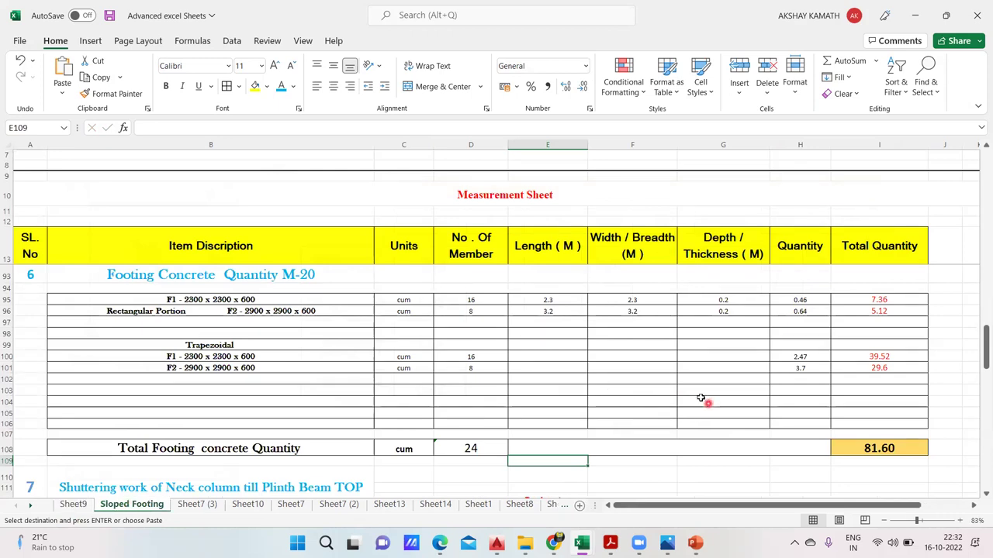
click(543, 360)
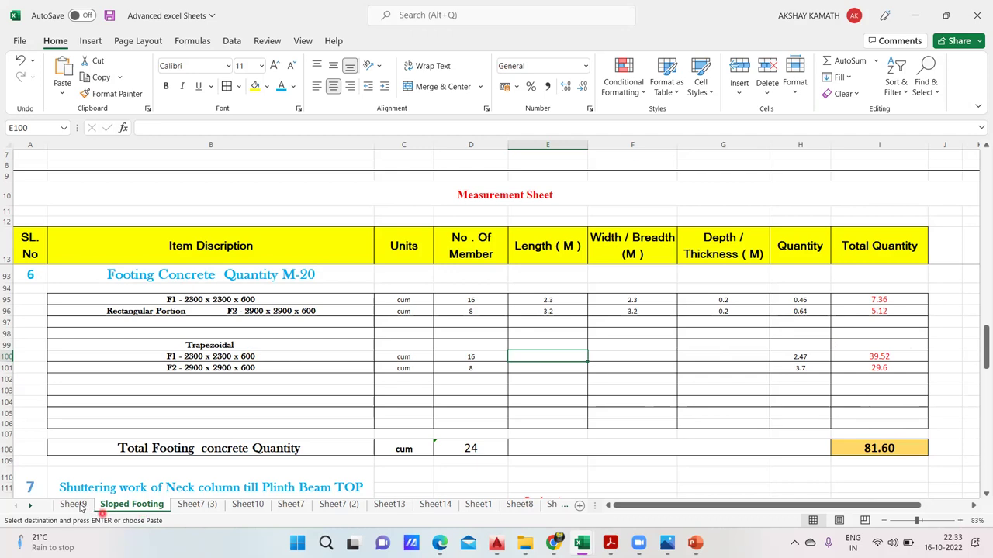
Look through the neck column shuttering and concreting sections, items 7 and 8, of the measurement sheet
scroll(353, 318, down, 1)
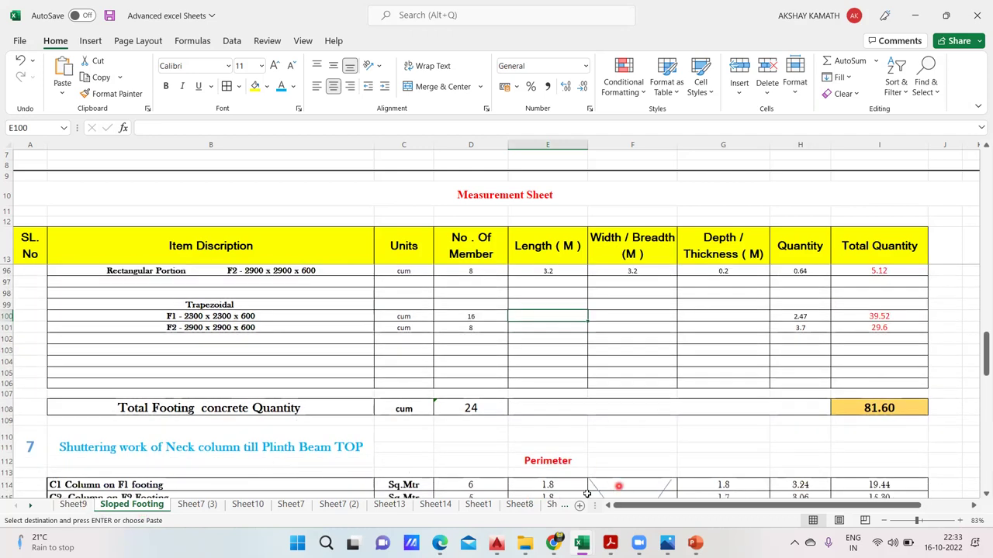
scroll(117, 449, down, 3)
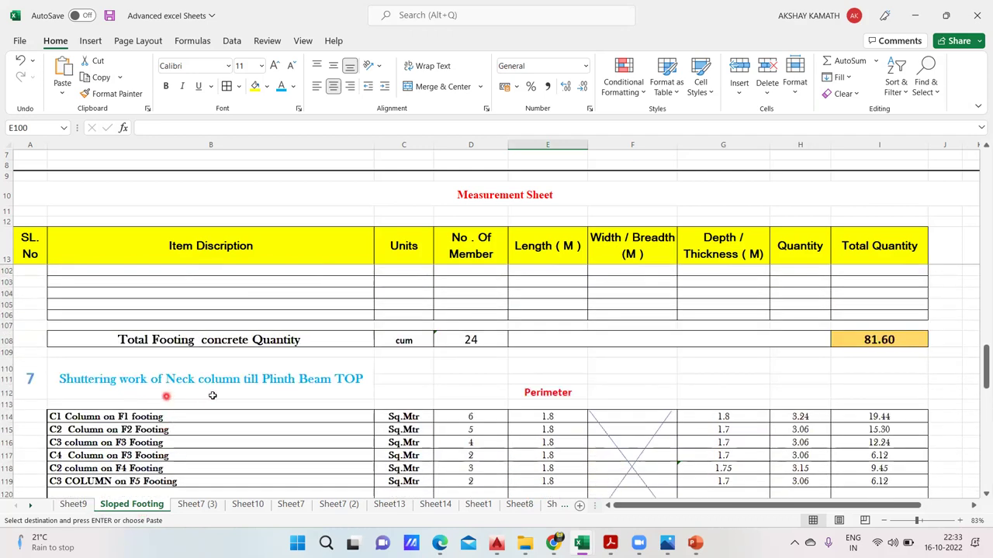
scroll(262, 399, down, 4)
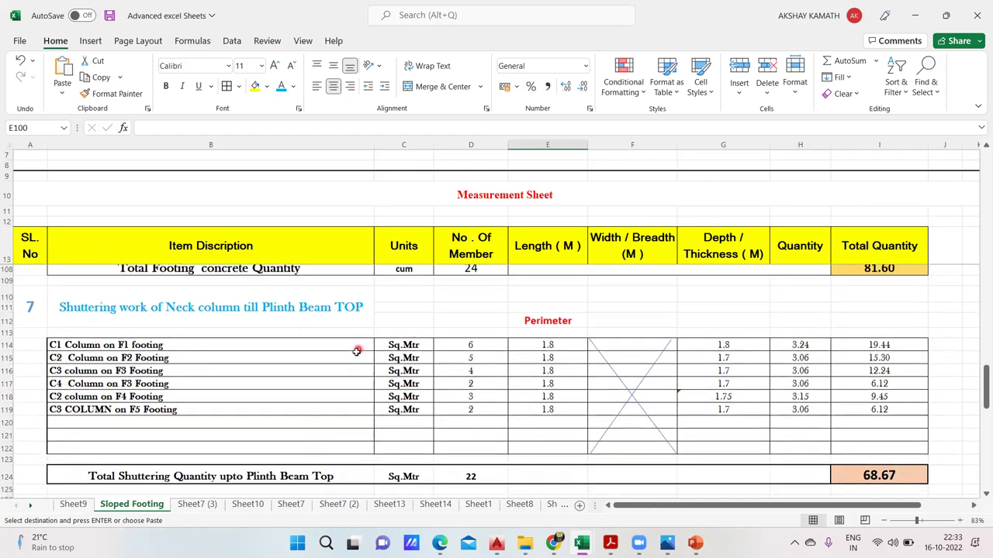
scroll(275, 425, down, 1)
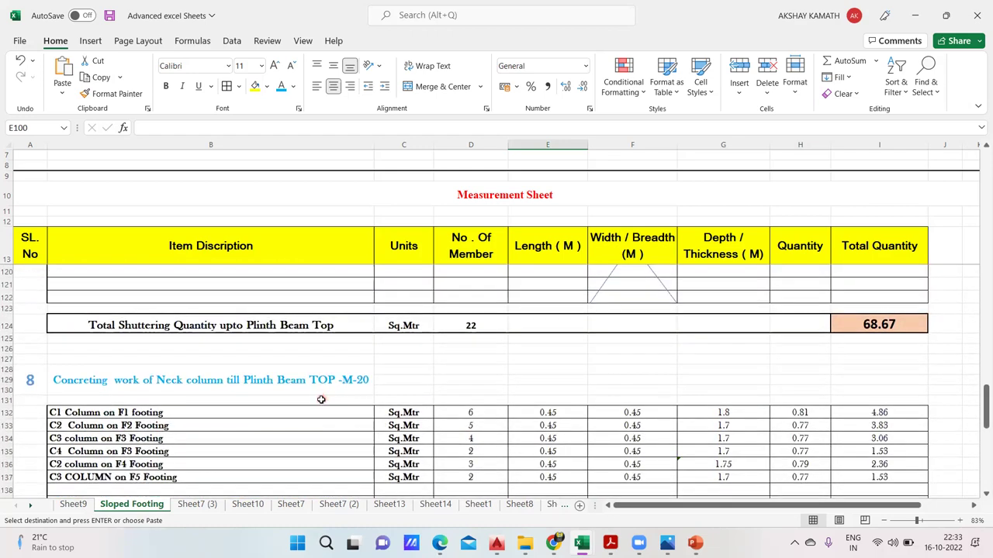
Open the Sloped Footing 02 drawing and examine the neck column between top of foundation and plinth beam top, including the ground level line
scroll(326, 395, down, 1)
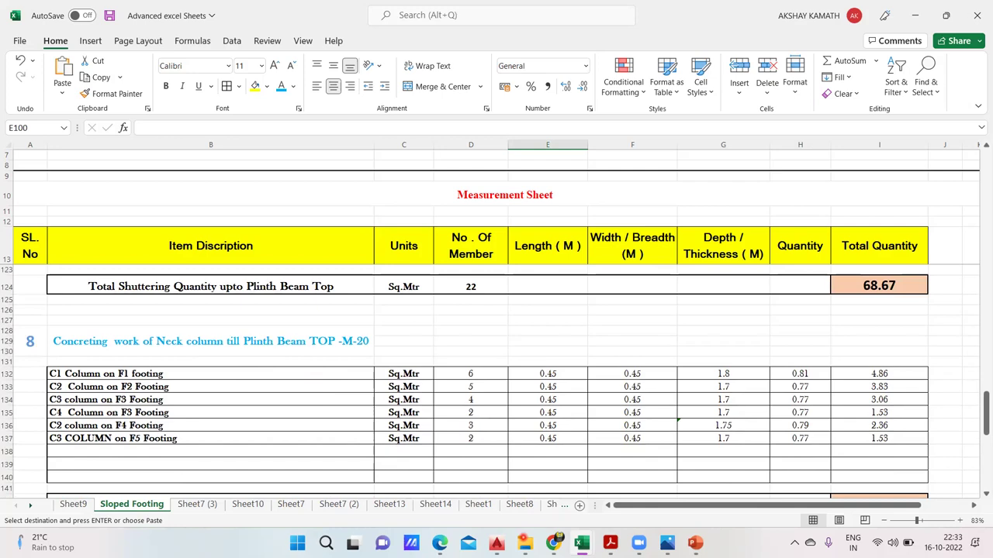
mouse_move(610, 543)
mouse_move(667, 543)
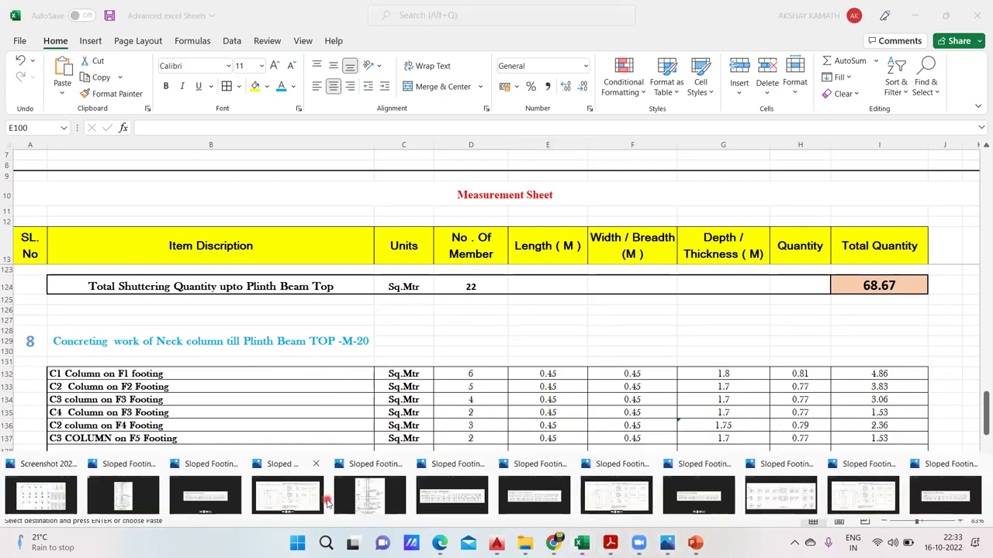
click(368, 502)
scroll(474, 442, up, 2)
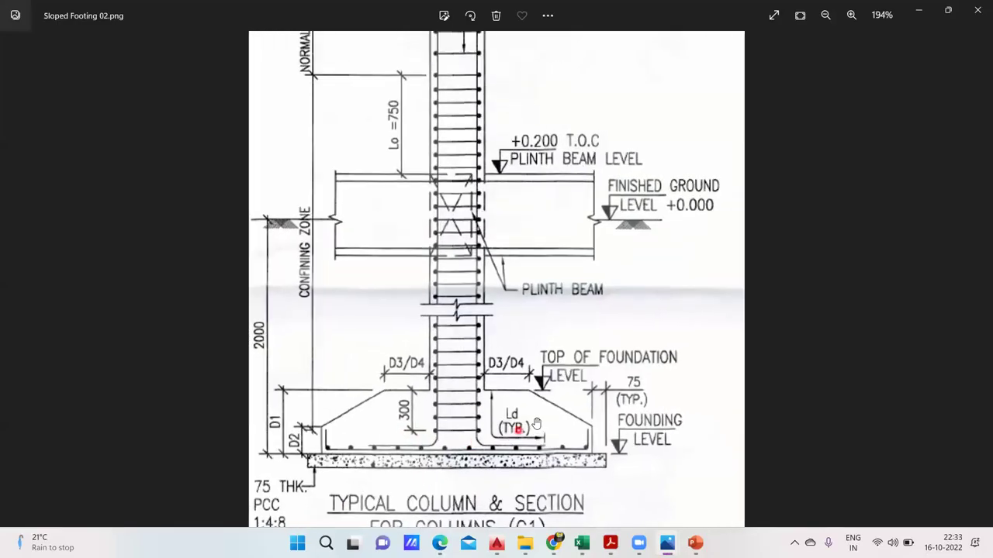
scroll(590, 407, down, 1)
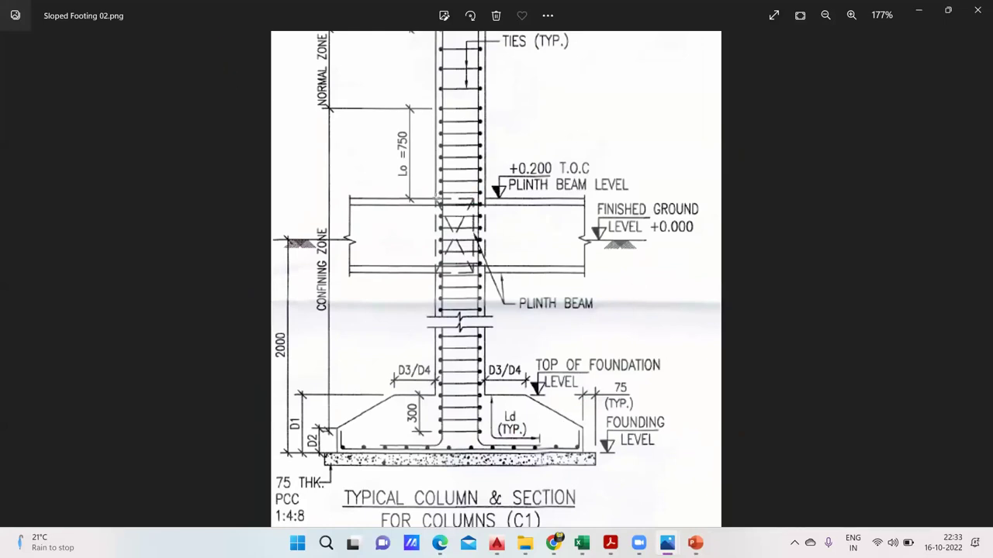
mouse_move(439, 204)
mouse_down()
mouse_move(449, 298)
mouse_move(474, 385)
mouse_move(476, 203)
mouse_move(485, 396)
mouse_up()
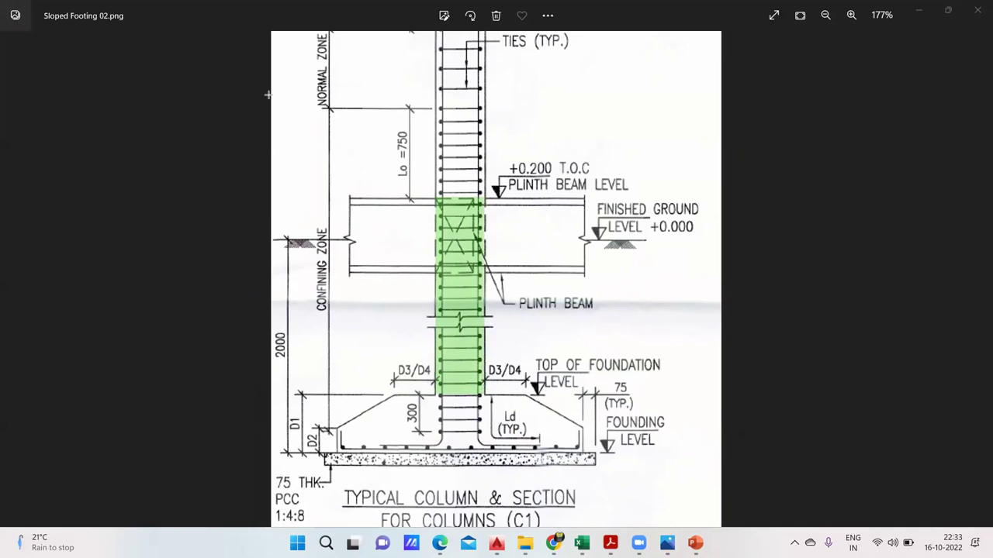
click(287, 455)
click(303, 405)
drag(344, 239, 596, 242)
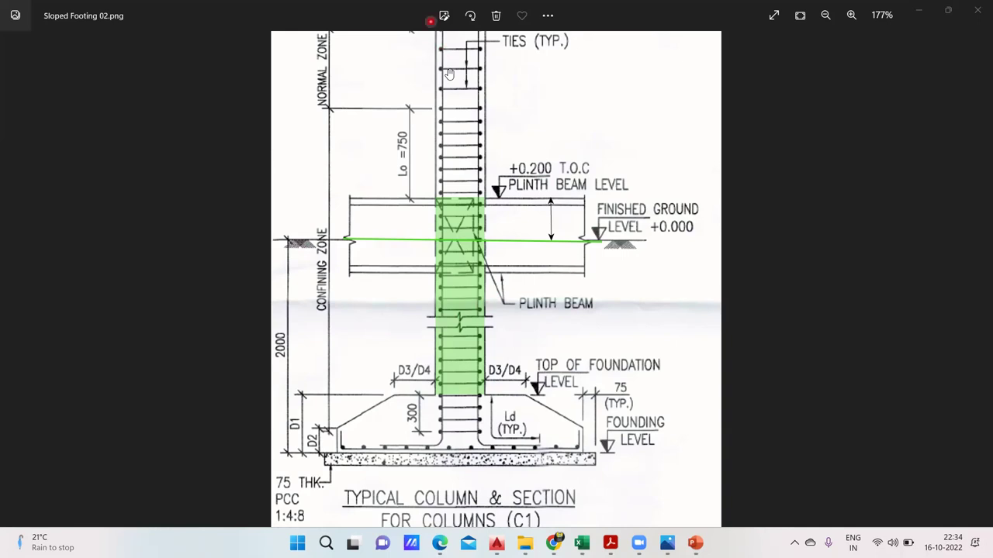
Return to the Excel measurement sheet and clear item 8's rows from C3 column on F3 Footing through C3 COLUMN on F5 Footing
mouse_move(553, 543)
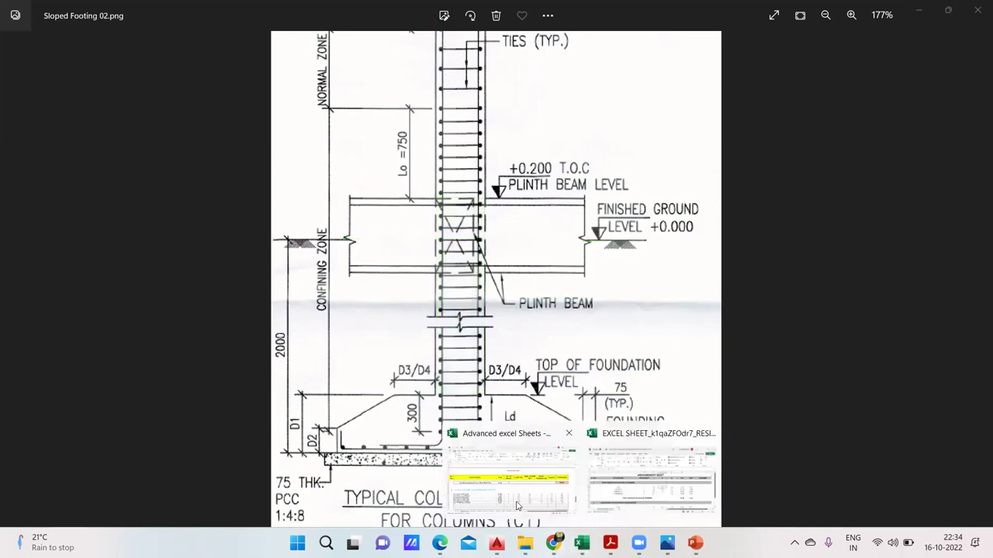
click(515, 466)
scroll(290, 413, down, 3)
scroll(293, 414, up, 2)
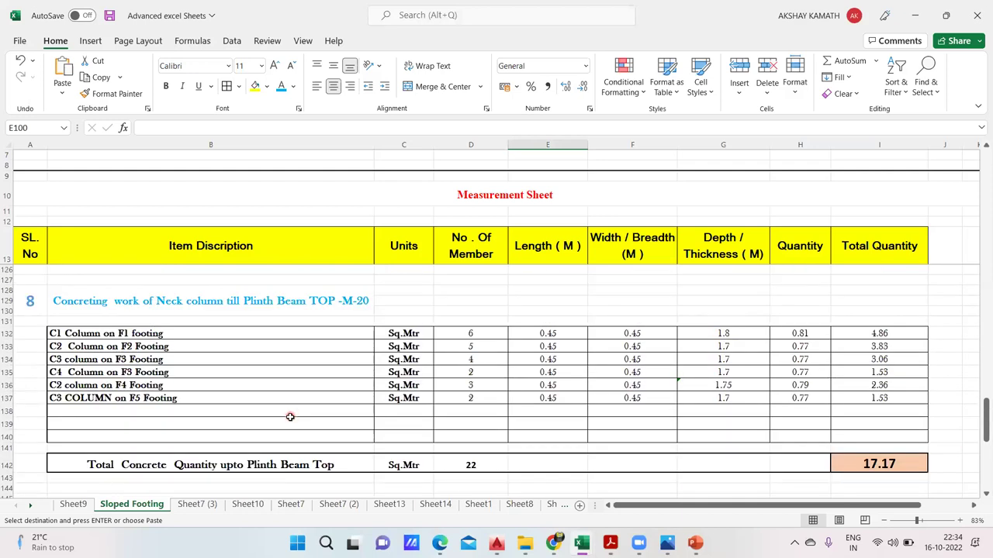
scroll(289, 417, up, 1)
scroll(250, 399, down, 1)
drag(61, 362, 864, 398)
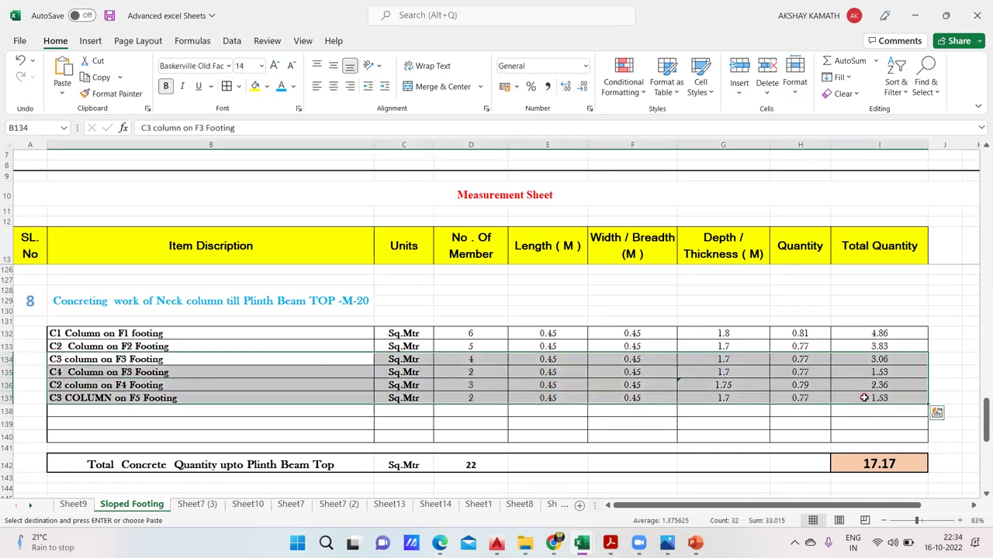
key(Delete)
Open the Sloped Footing 01 drawing from the Drawing Folder and examine the columns on F1 and F2 footings
mouse_move(535, 535)
click(552, 469)
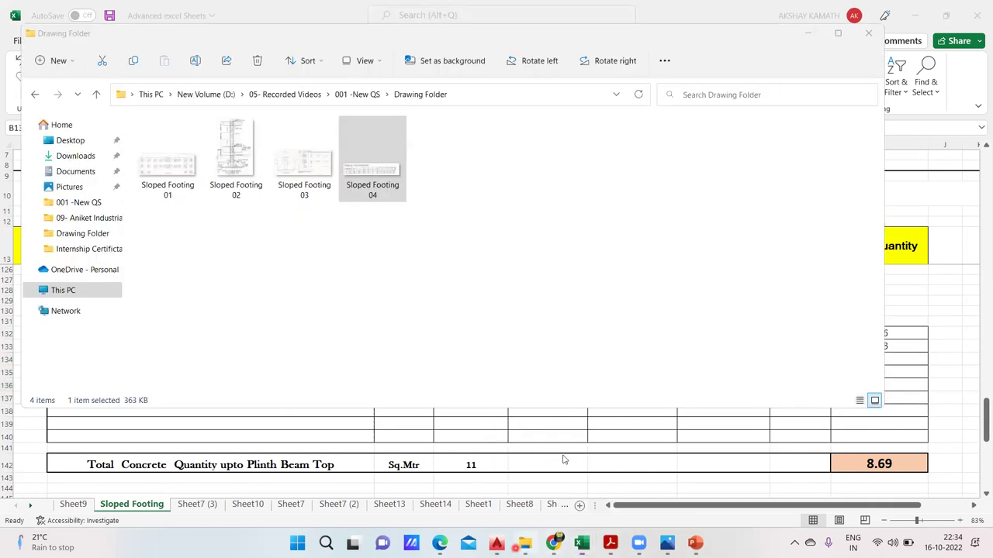
double_click(166, 172)
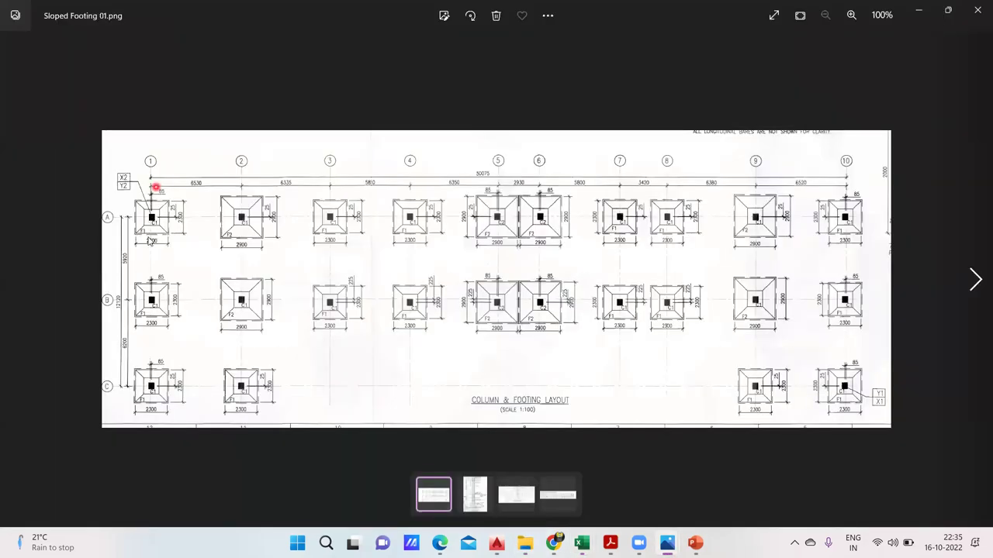
scroll(152, 239, up, 3)
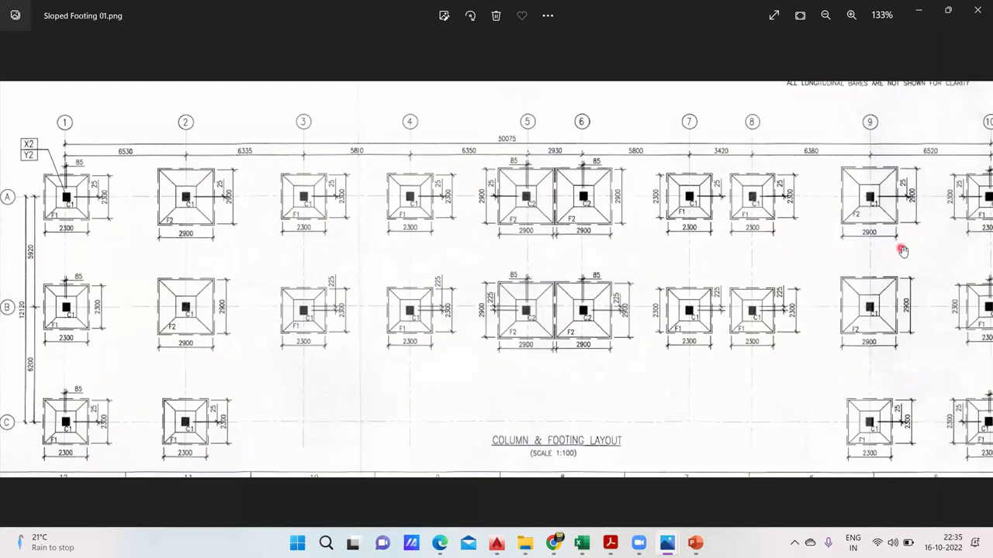
scroll(903, 250, down, 1)
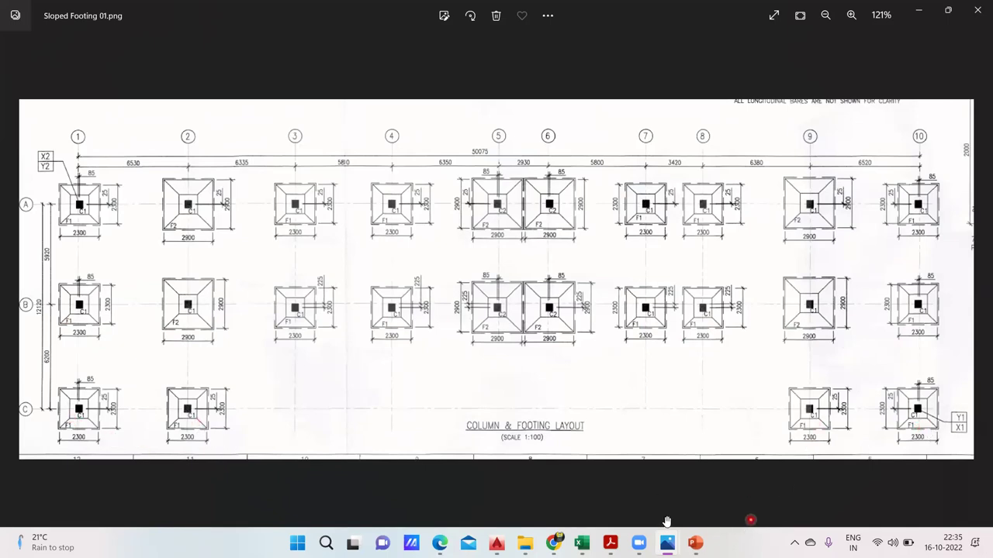
Back in the Excel measurement sheet, set the number of members for C1 Column on F1 footing in item 8 to 16
click(580, 545)
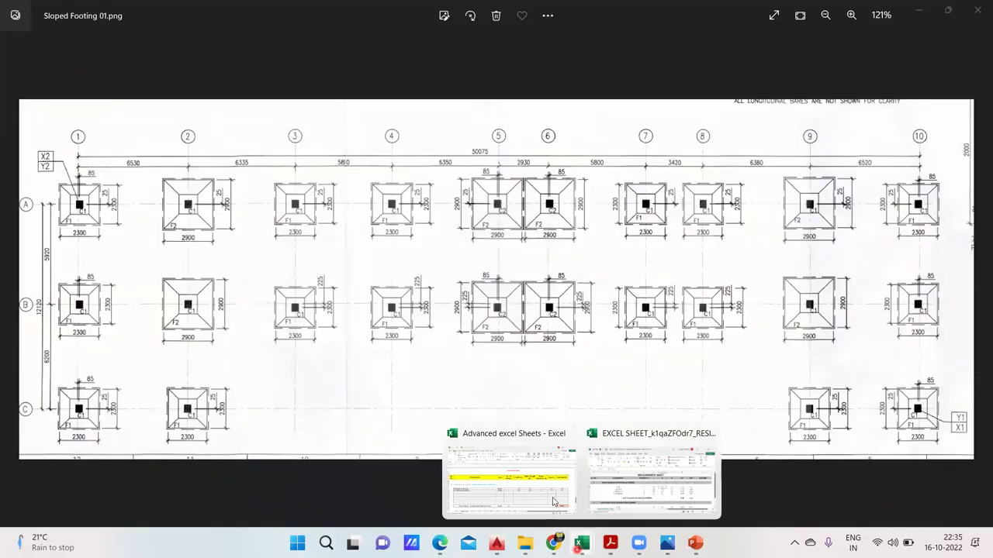
click(546, 493)
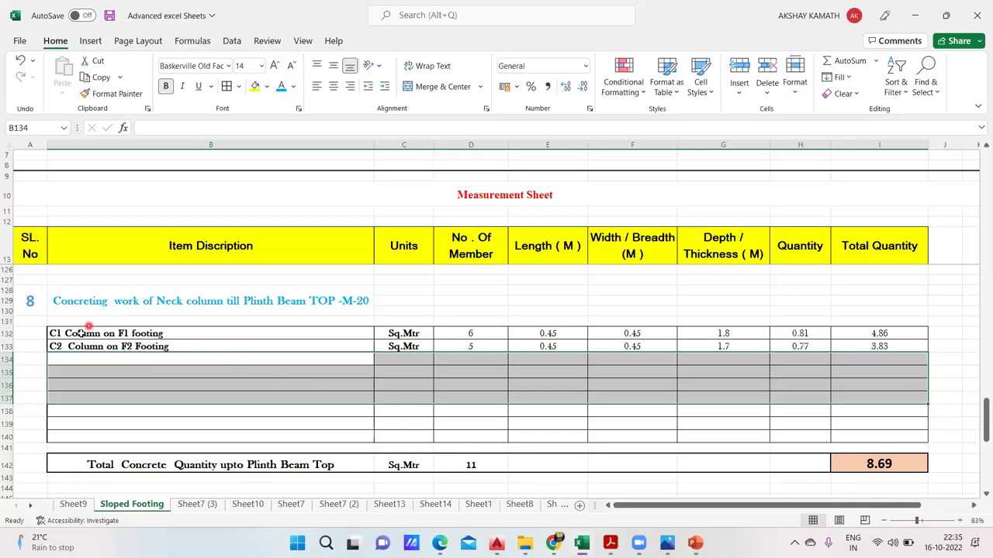
double_click(482, 334)
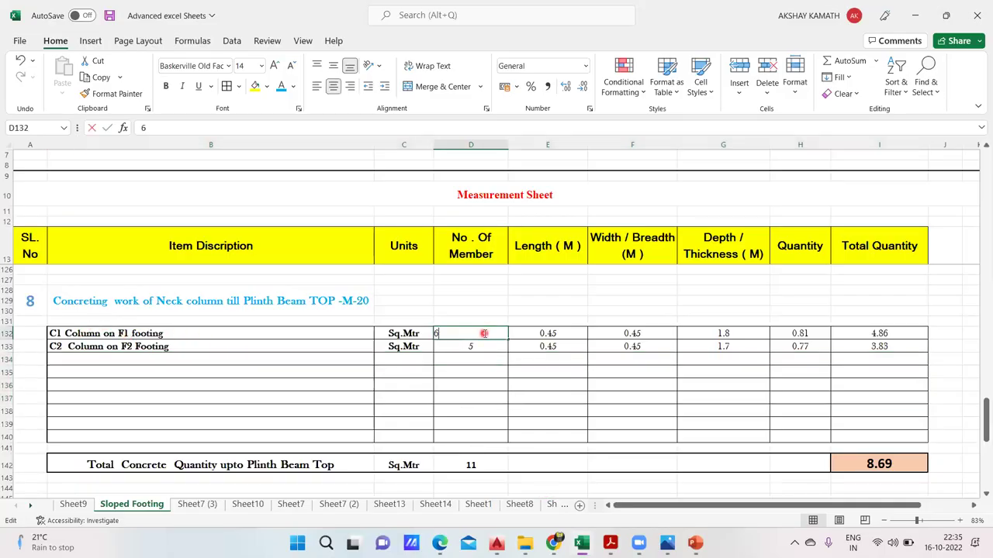
key(BackSpace)
text(16)
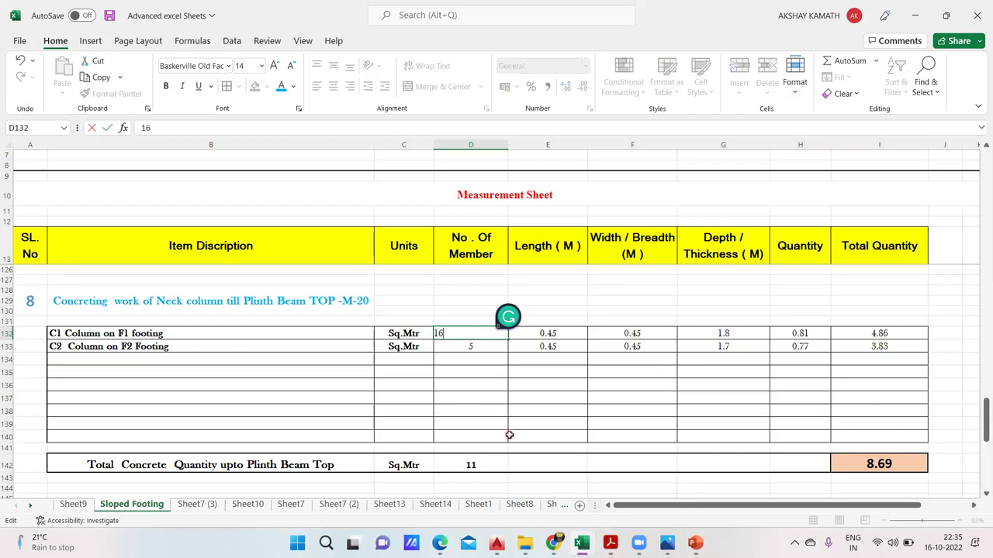
click(509, 433)
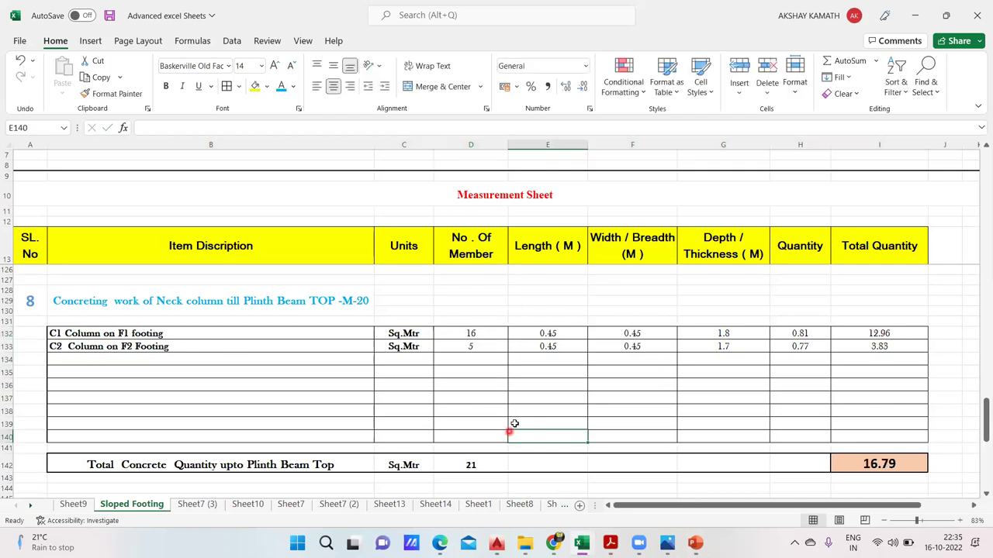
Append the column size 450 x 450 to the C1 on F1 and C2 on F2 descriptions in item 8
click(574, 334)
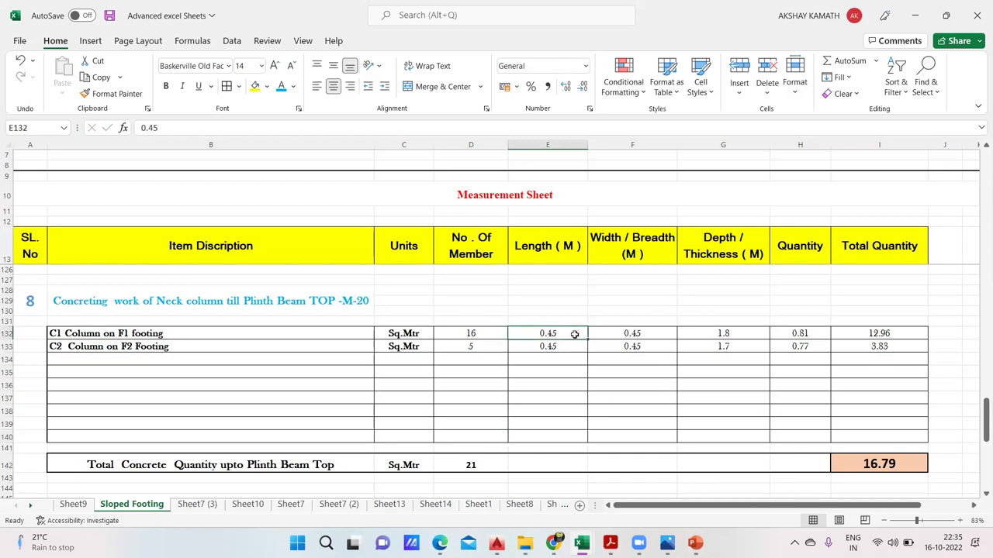
double_click(207, 333)
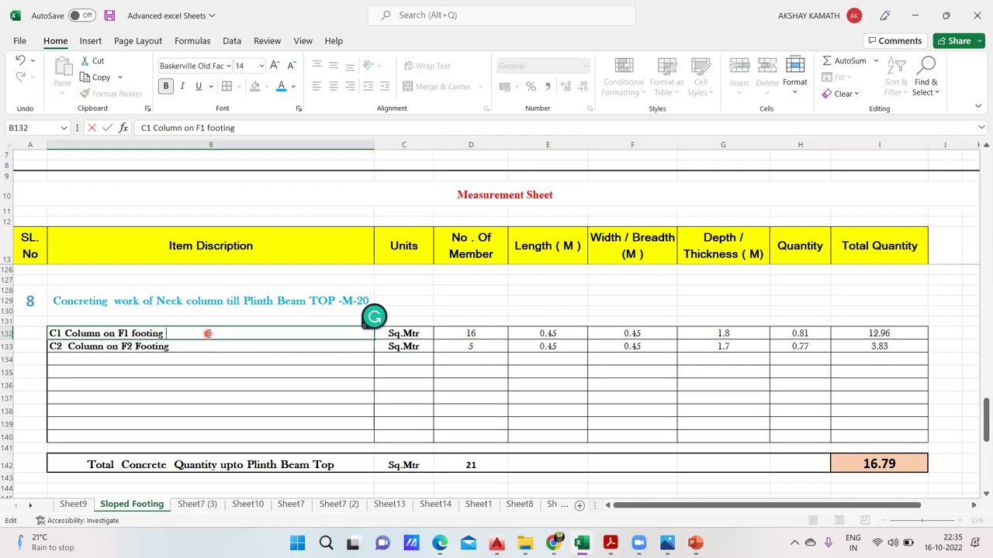
text(-  450 x 450)
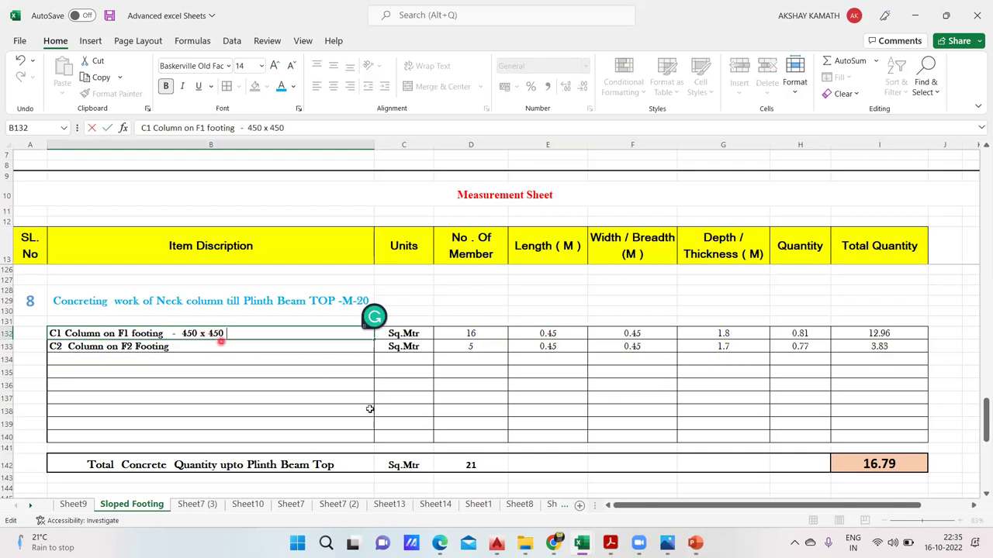
click(310, 411)
click(194, 347)
double_click(193, 347)
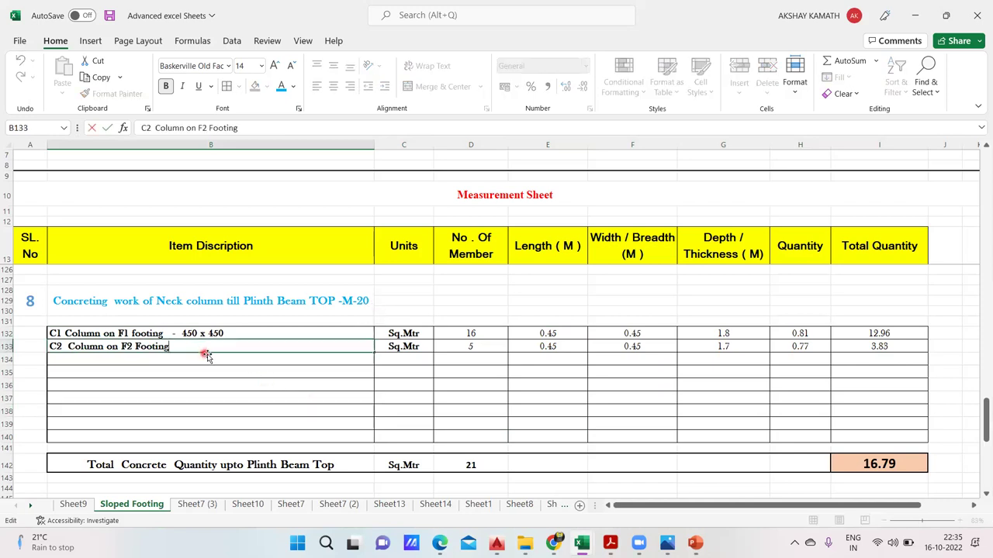
text(450 x 450)
click(442, 411)
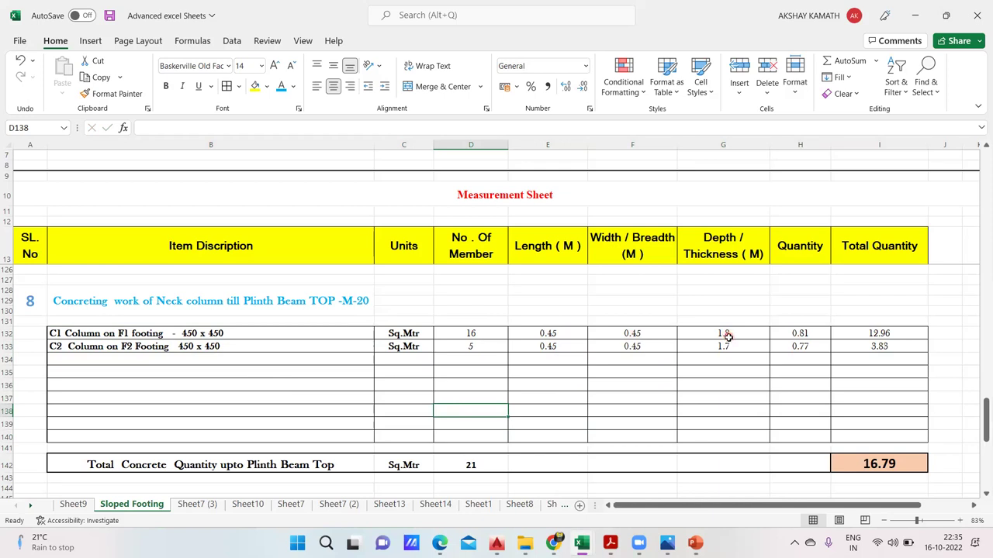
Change the item 8 heading to "Shuttering work of Neck column till Plinth Beam TOP -M-20"
scroll(596, 374, up, 2)
scroll(589, 381, up, 4)
scroll(589, 381, down, 4)
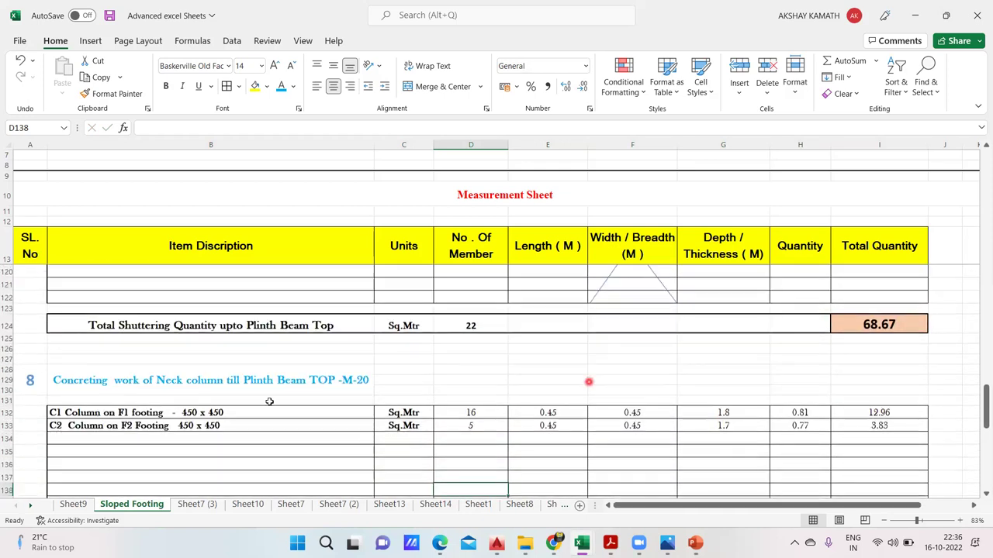
click(93, 413)
click(336, 447)
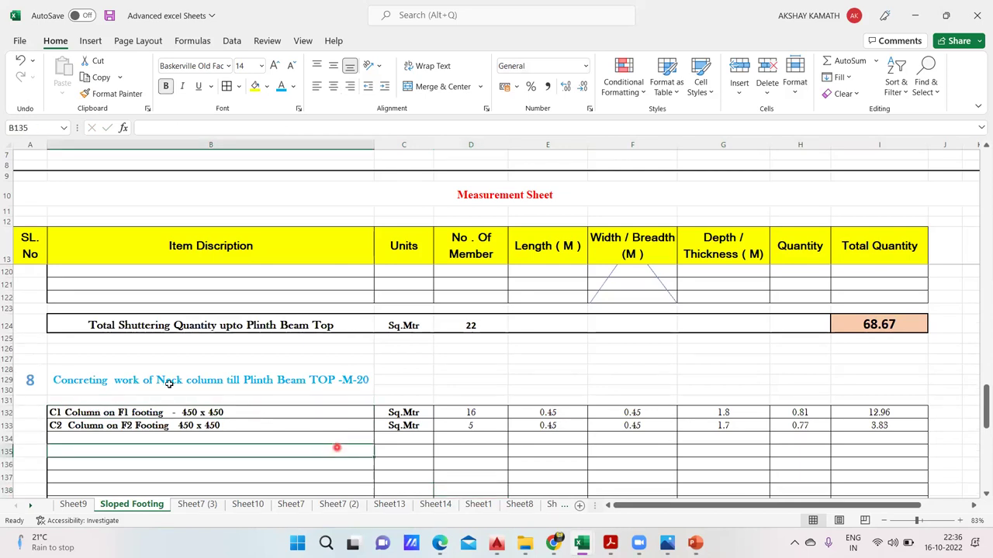
click(169, 383)
double_click(111, 380)
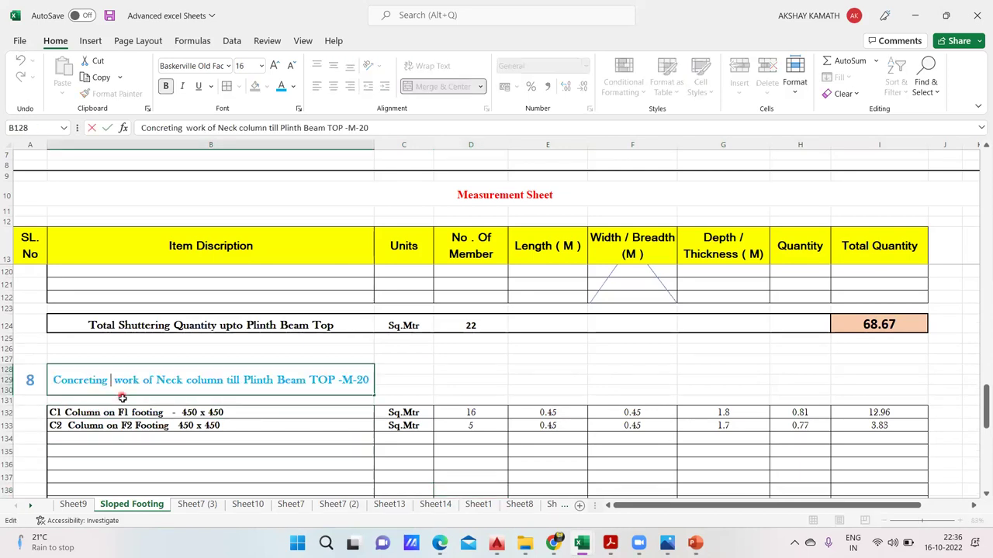
key(BackSpace)
key(BackSpace)
key(BackSpace)
key(BackSpace)
key(BackSpace)
key(BackSpace)
key(BackSpace)
key(BackSpace)
key(BackSpace)
key(BackSpace)
key(BackSpace)
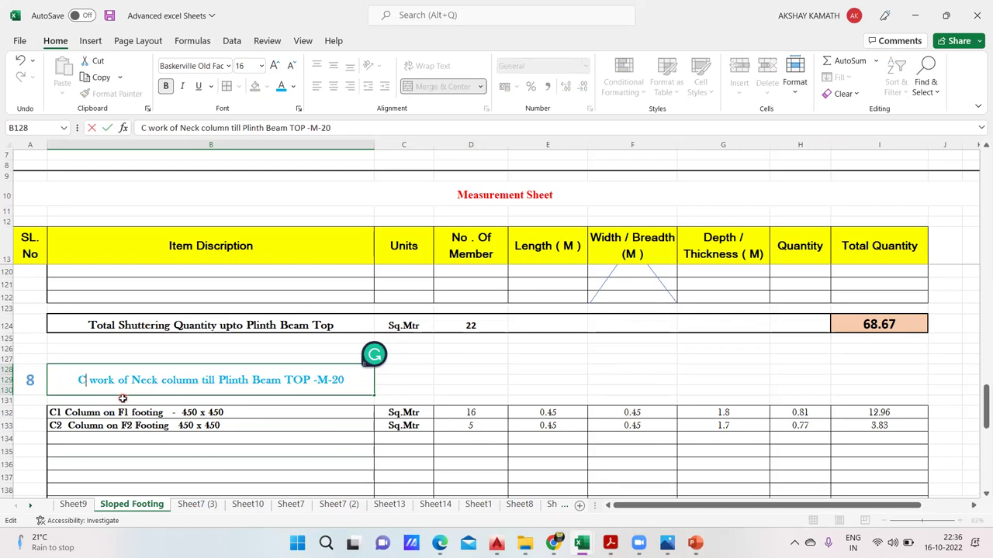
text(Shutterin)
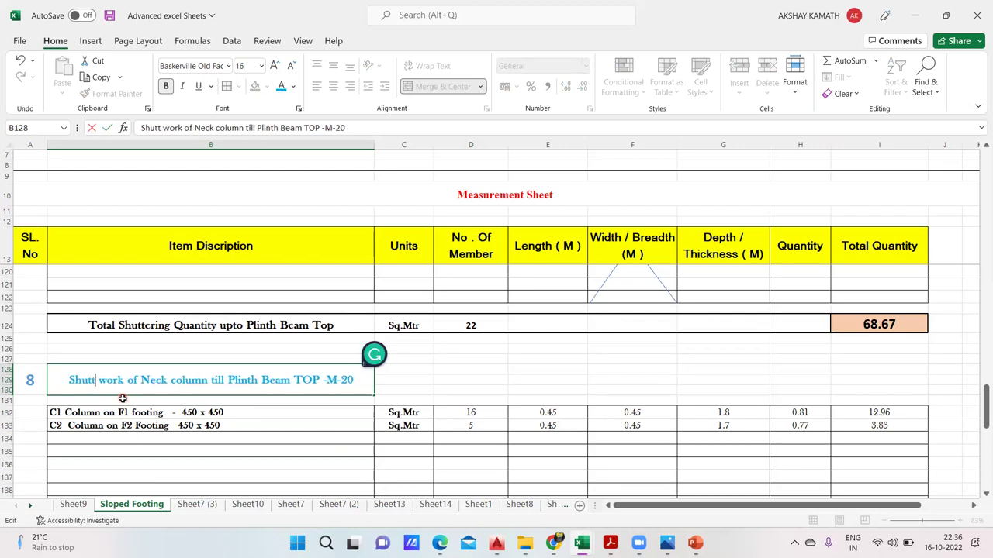
text(g)
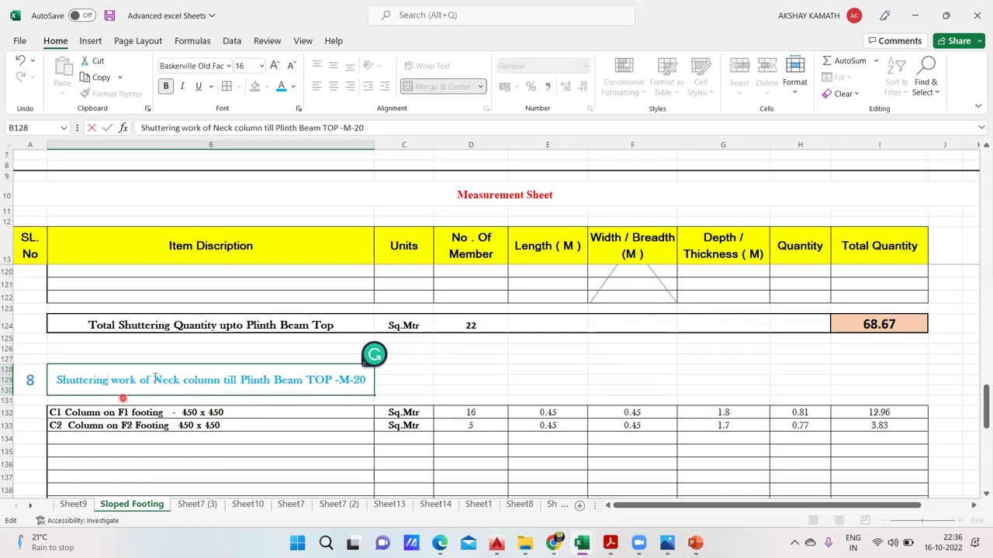
click(271, 473)
Clear the length and width values of the C1 and C2 column rows in item 8
scroll(376, 431, down, 1)
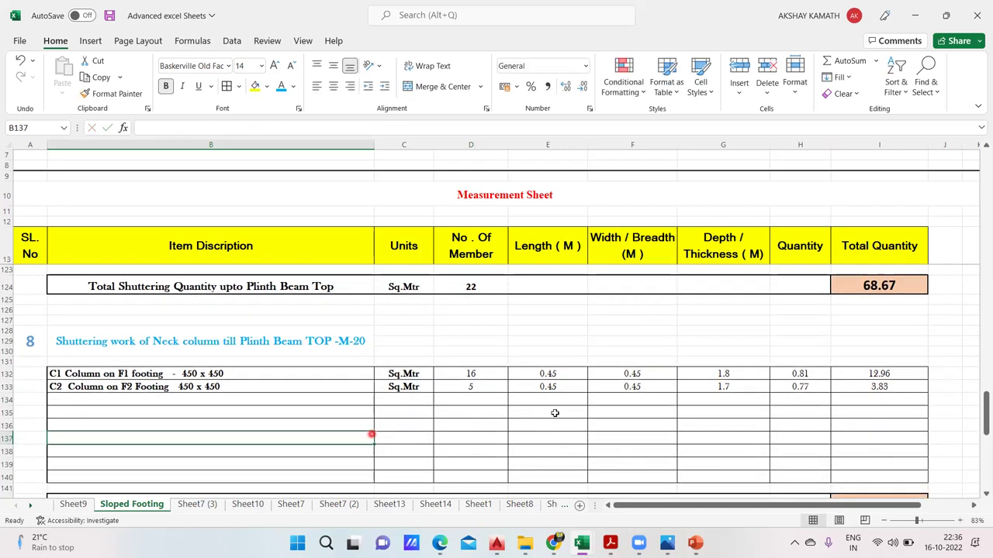
click(560, 374)
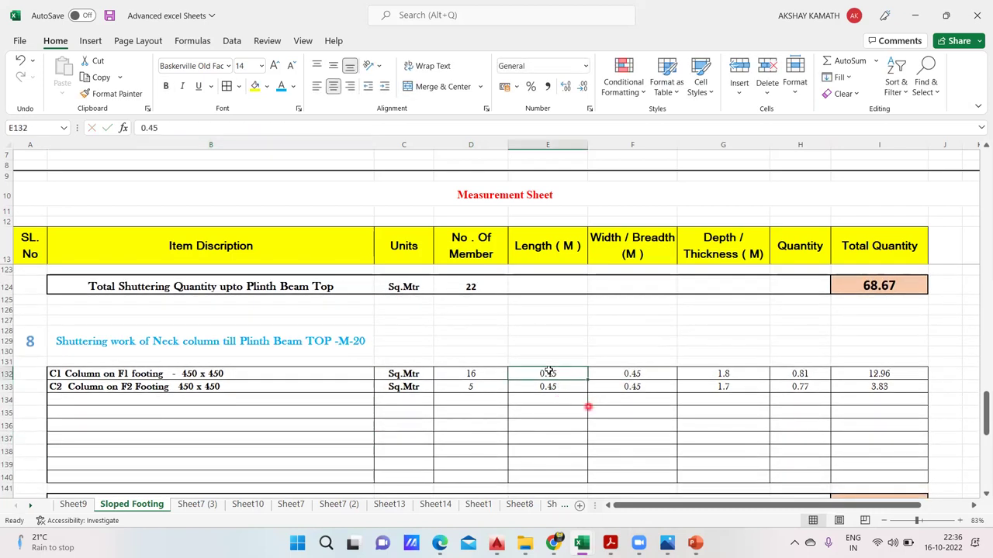
shift+click(554, 384)
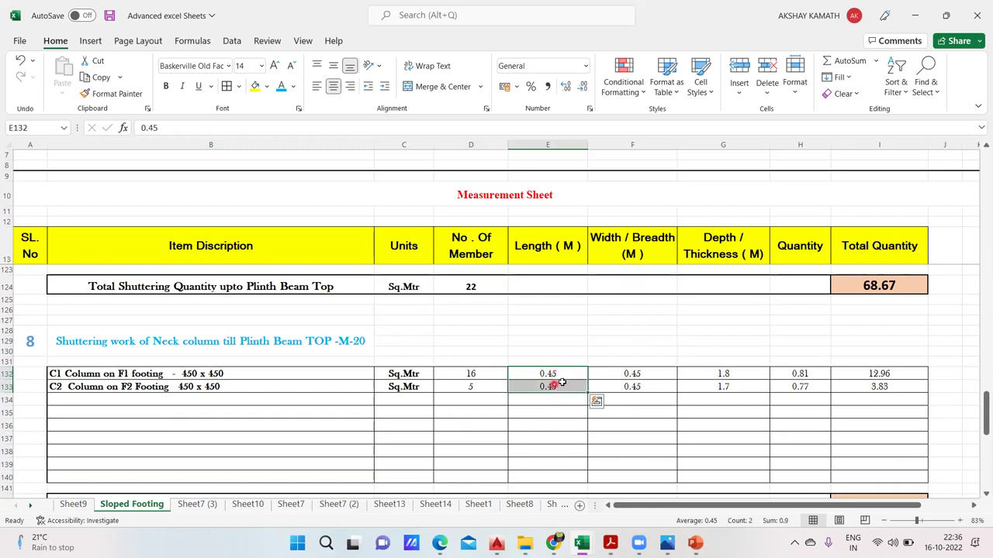
key(Delete)
drag(613, 381, 634, 393)
key(Delete)
click(631, 411)
Look back through the footing concrete section and the perimeter-based neck column shuttering section, items 6 and 7
scroll(548, 377, up, 20)
drag(555, 377, 555, 420)
scroll(555, 420, down, 17)
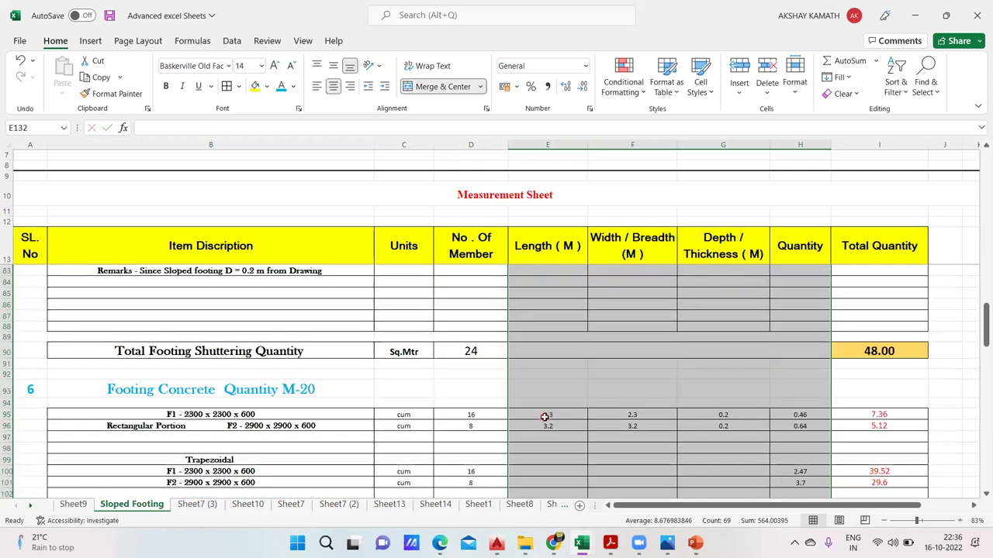
scroll(546, 418, down, 5)
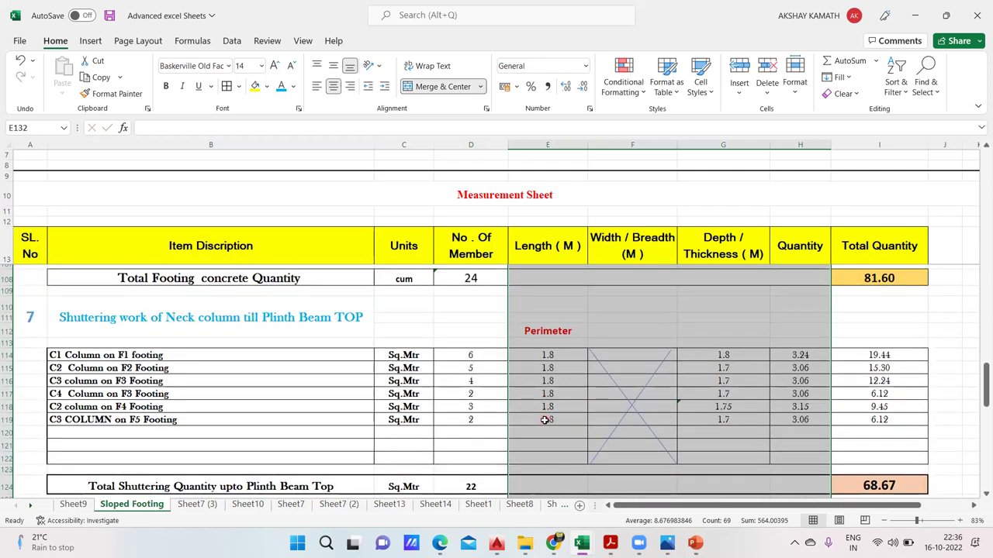
scroll(523, 409, up, 4)
scroll(523, 409, up, 2)
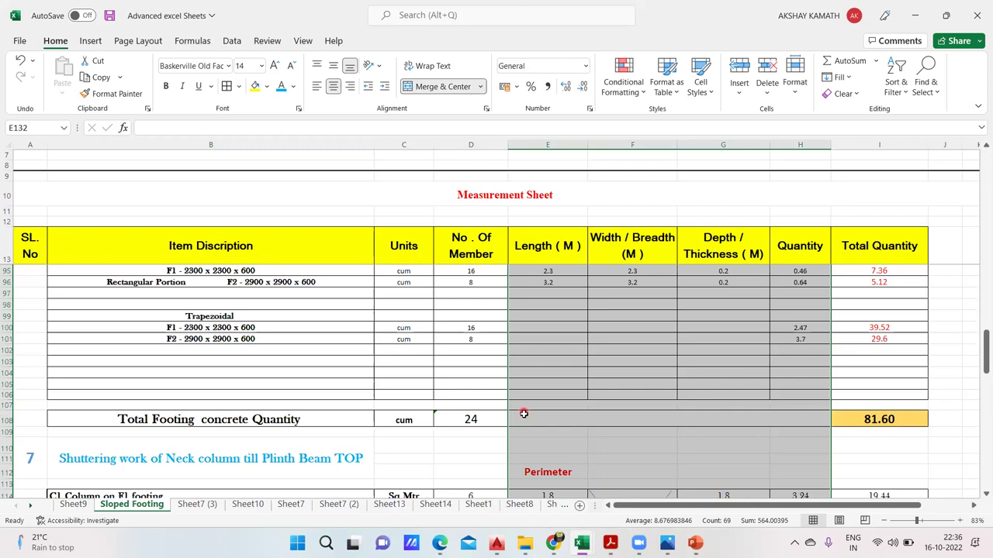
Enter the column perimeter formula =4*0.45 as the length of the C1 on F1 footing row in item 8
scroll(524, 415, down, 12)
scroll(525, 415, up, 3)
click(533, 413)
click(543, 388)
text(=)
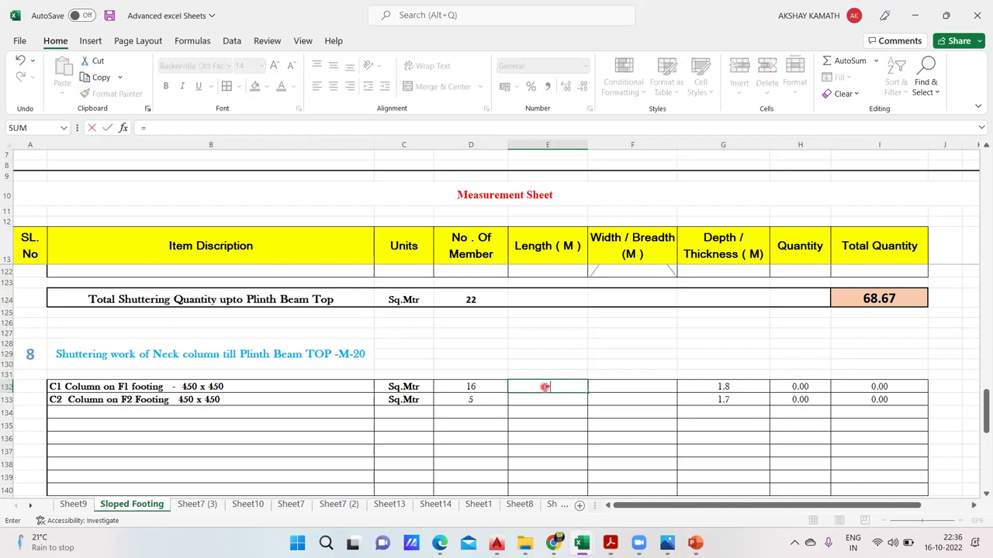
text(4*0.45)
click(560, 426)
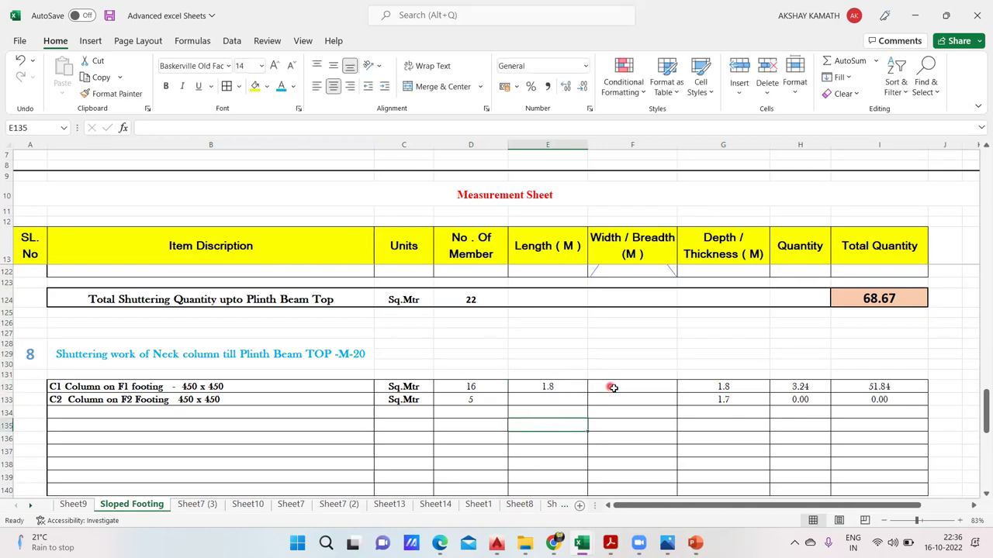
Clear the C1 on F1 row's depth, start a new depth formula with =2, and check the height on the Sloped Footing 02 column section
click(740, 386)
key(Delete)
double_click(720, 383)
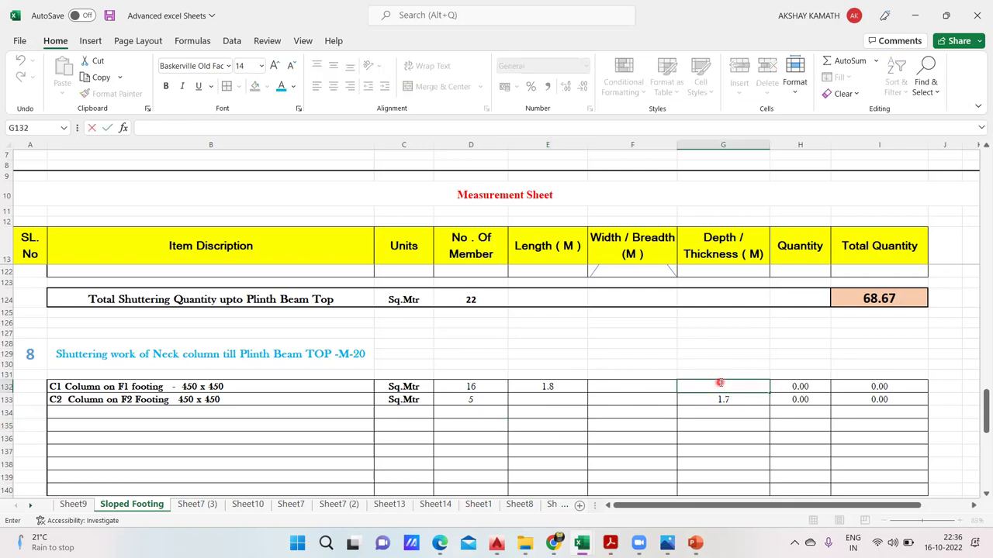
text(=2)
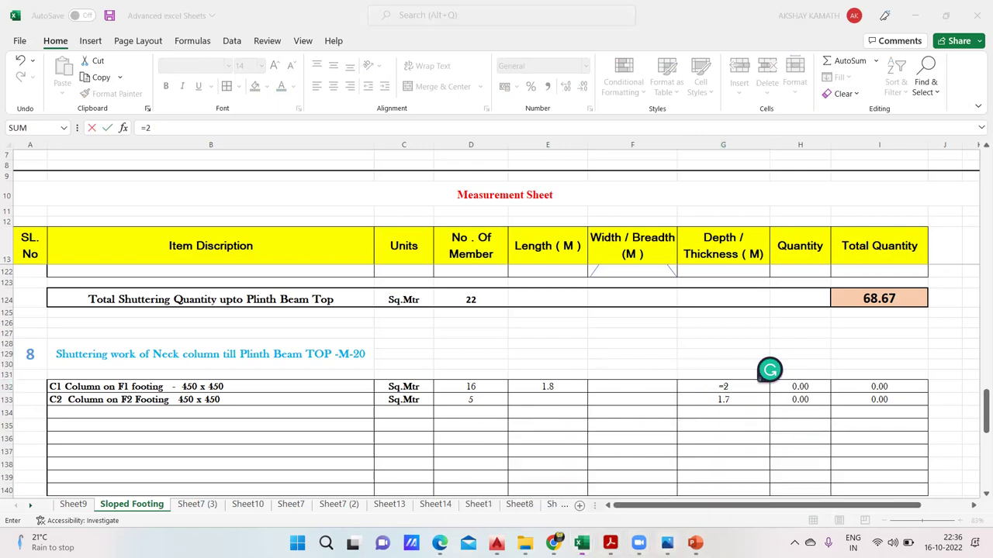
click(667, 543)
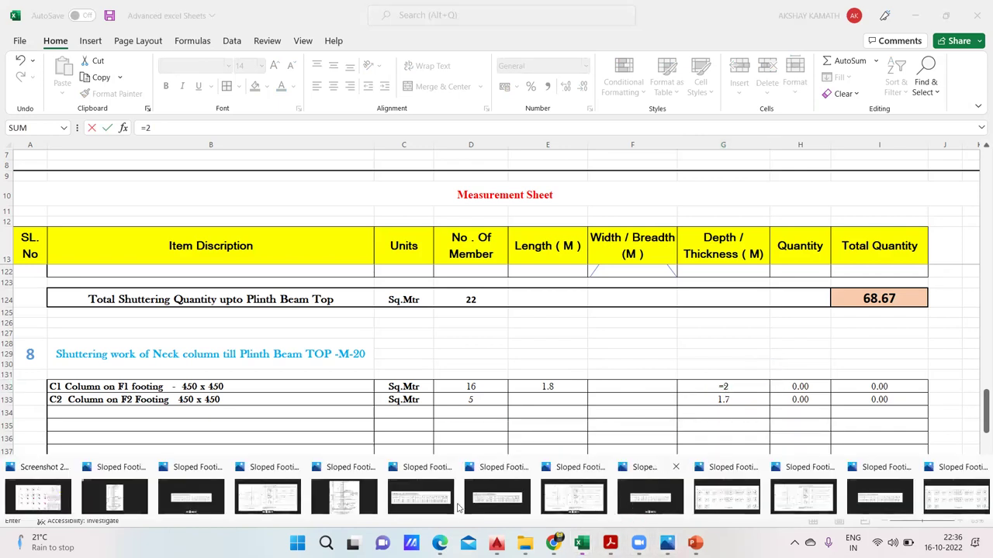
click(344, 496)
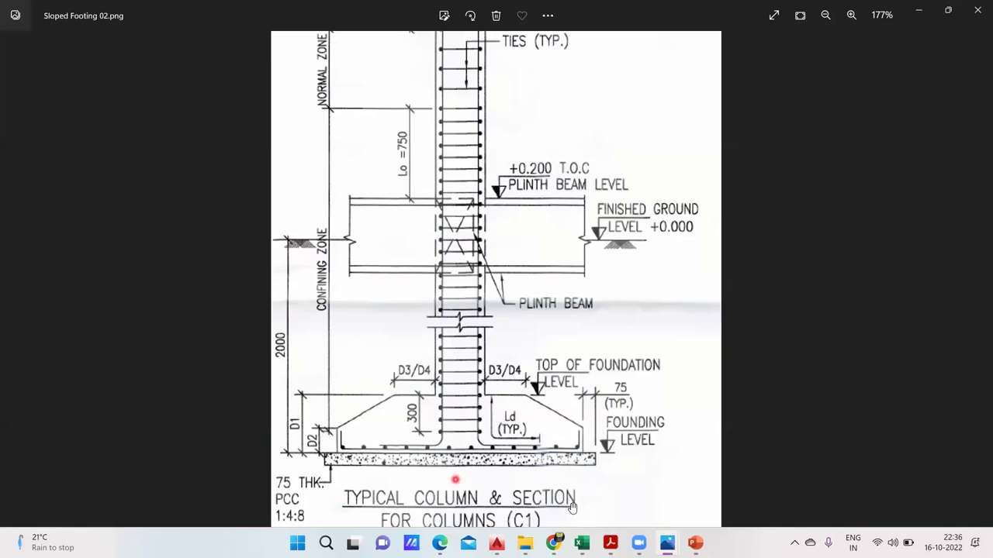
Check footing depth D1 in the Sloped Footing 04 schedule and extend the C1 on F1 depth formula with -0.6
mouse_move(667, 541)
click(525, 543)
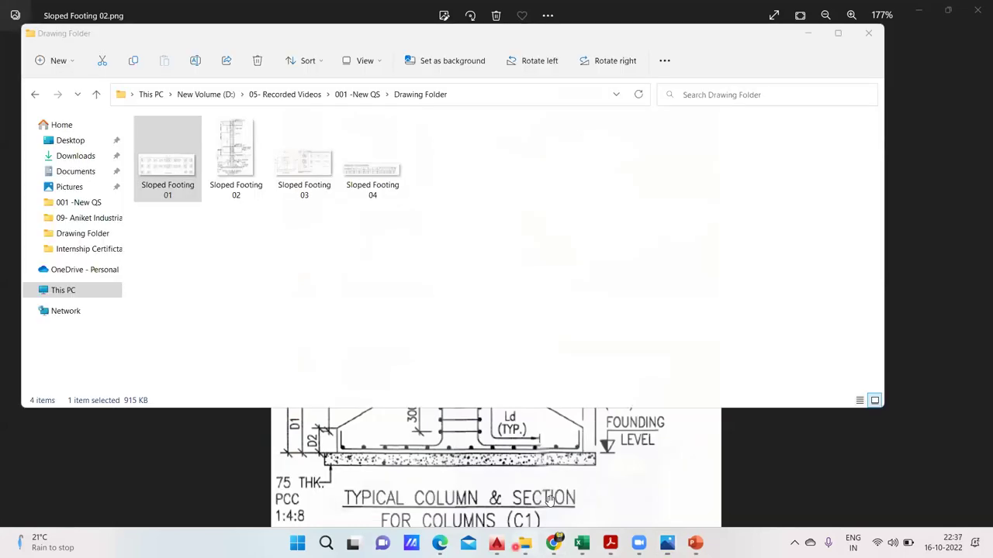
double_click(386, 183)
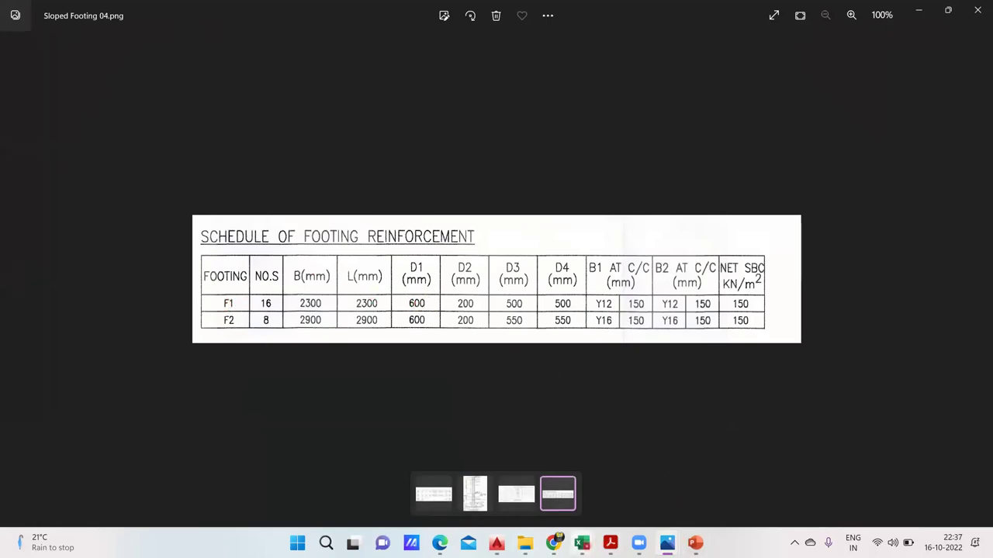
mouse_move(582, 543)
click(535, 491)
text(-0.6)
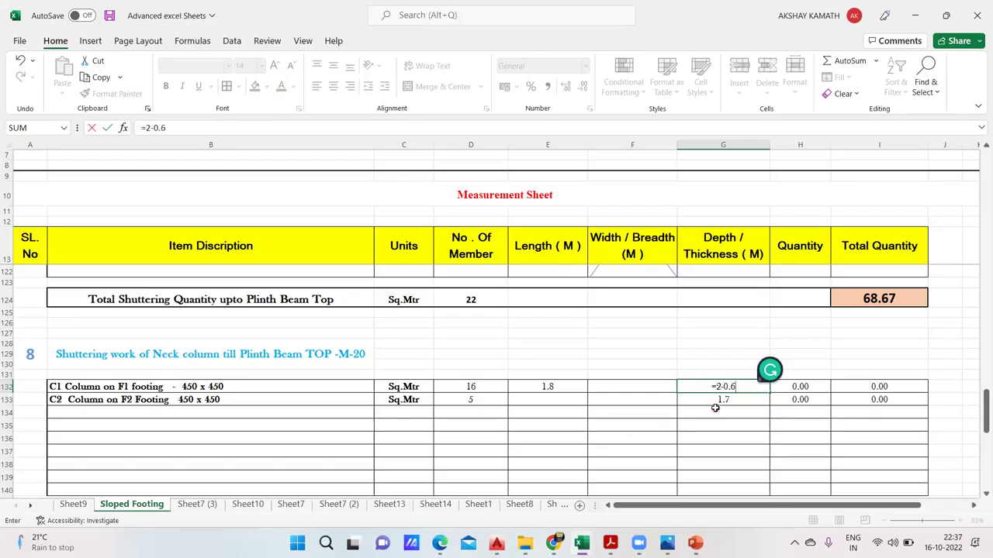
Check the plinth beam level on the Sloped Footing 02 section and complete the C1 on F1 depth formula as =2-0.6+0.2
mouse_move(582, 543)
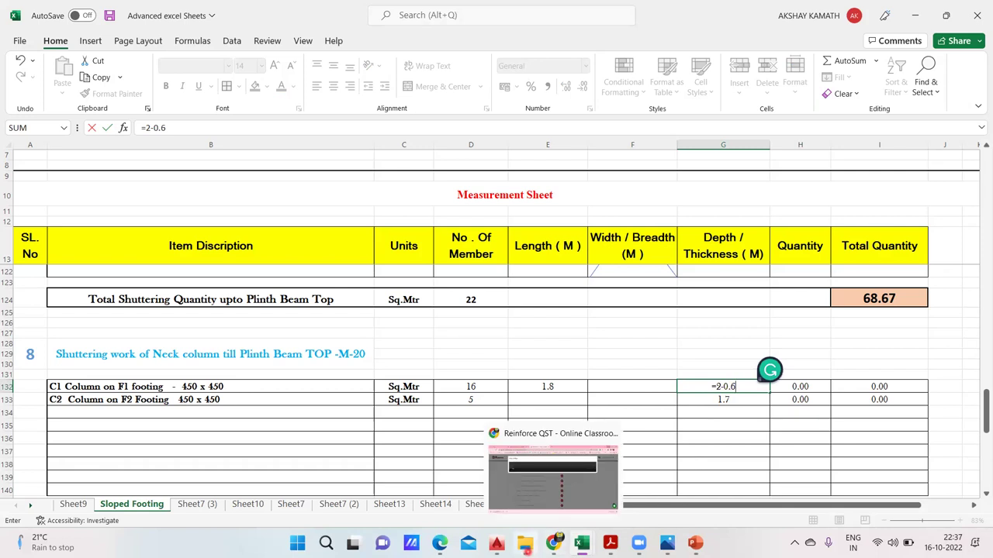
mouse_move(667, 543)
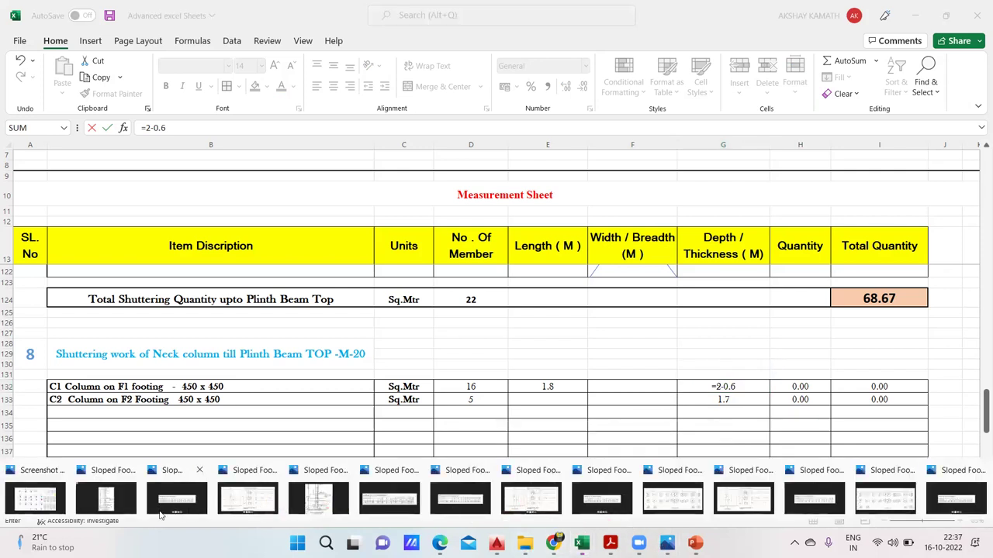
click(128, 500)
scroll(409, 406, up, 3)
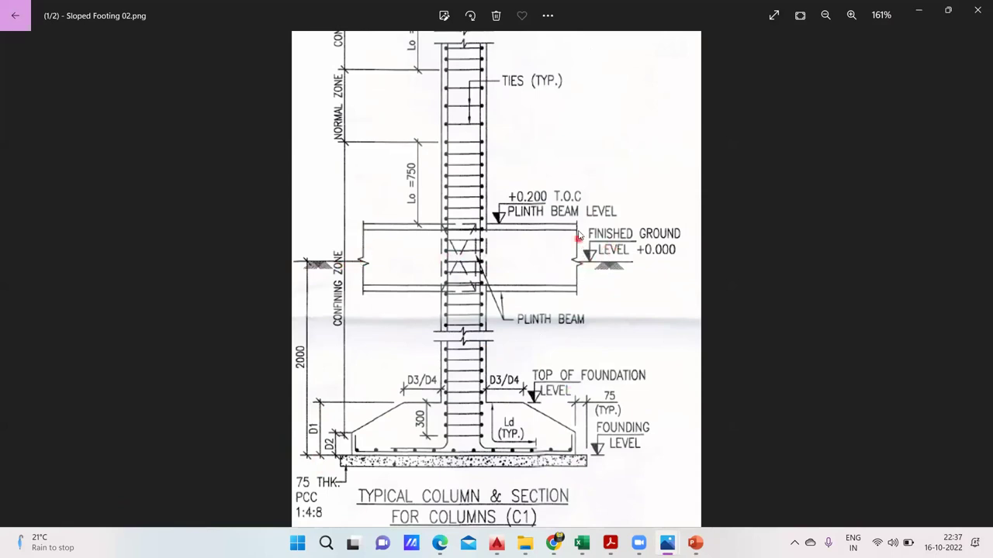
mouse_move(582, 543)
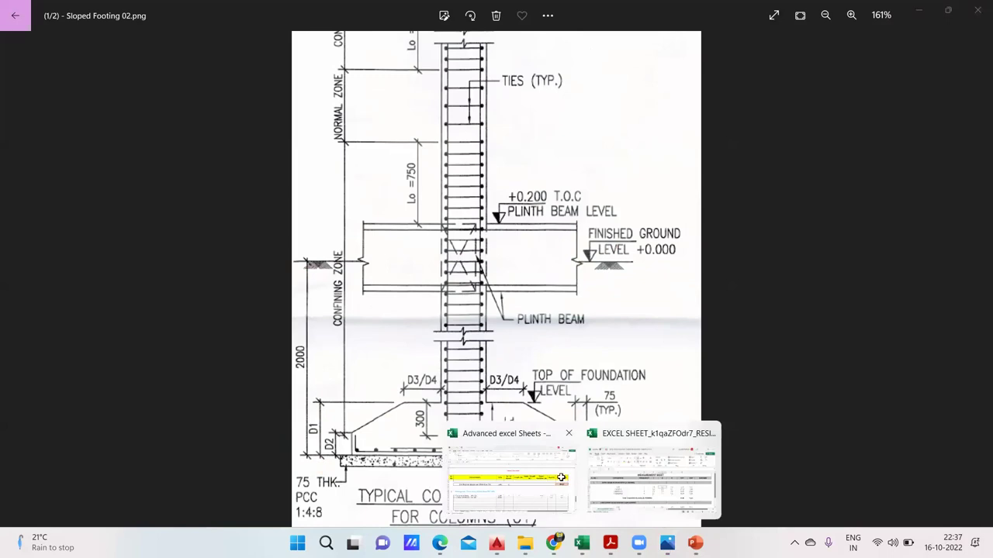
click(543, 473)
text(+0.2)
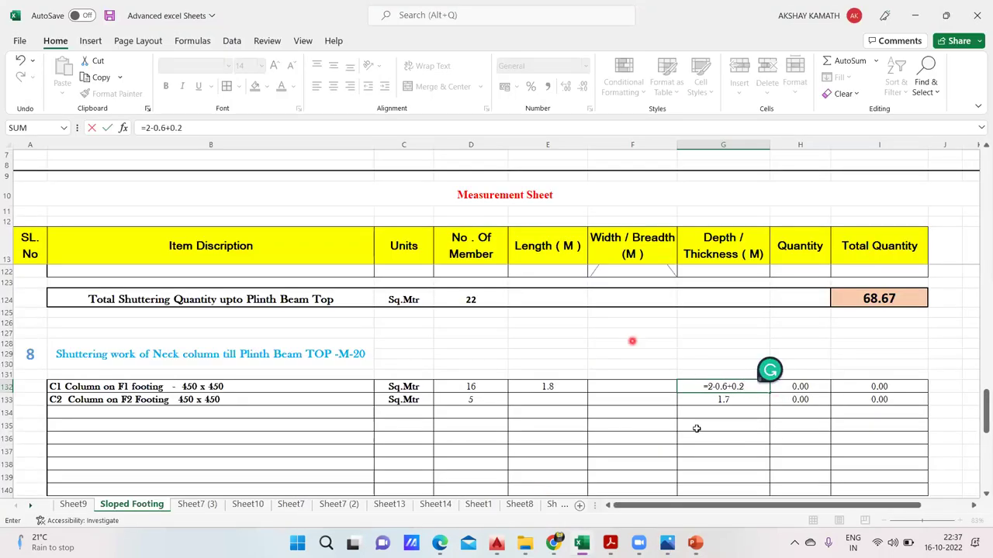
click(749, 461)
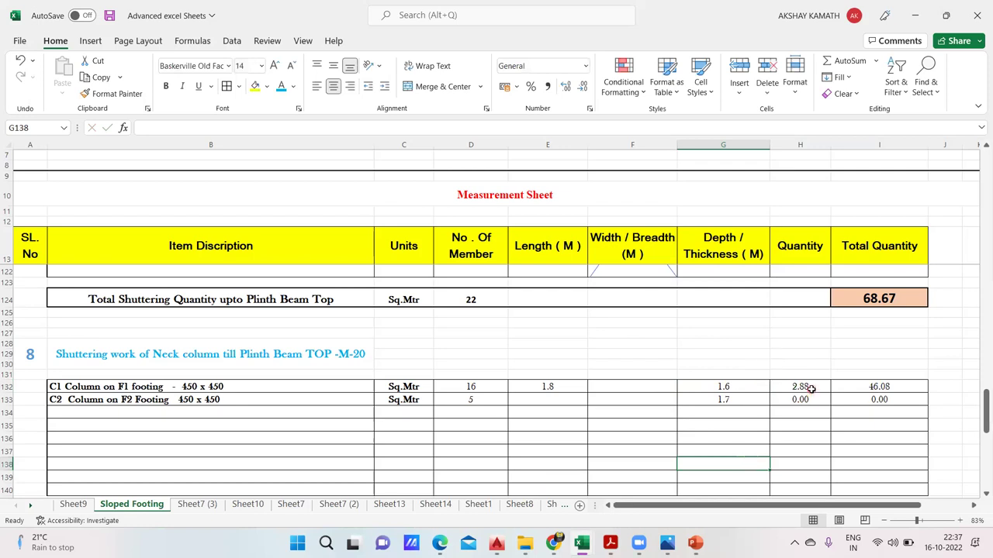
Review the C1 on F1 row's formulas and examine which columns stand on F2 footings in the Sloped Footing 01 layout
click(742, 387)
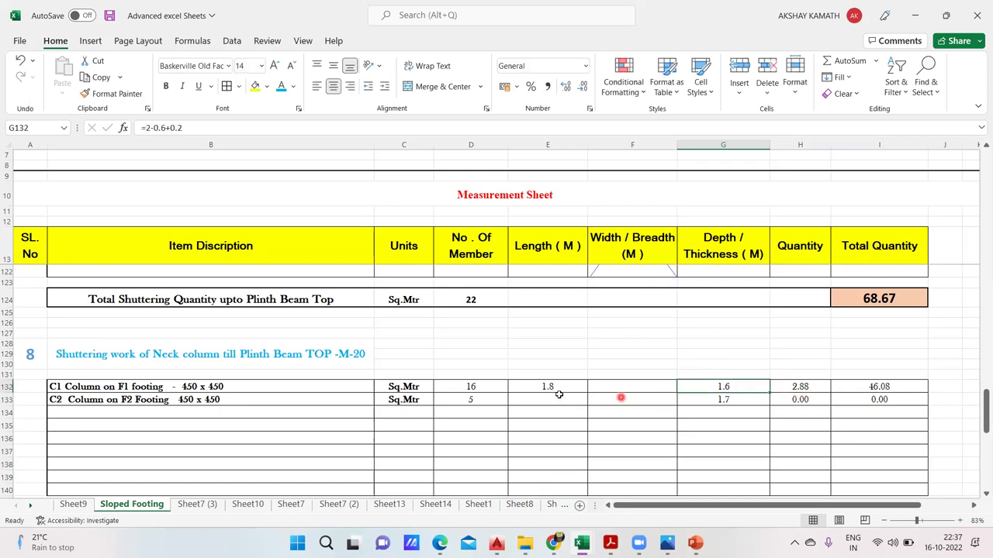
click(558, 387)
click(787, 385)
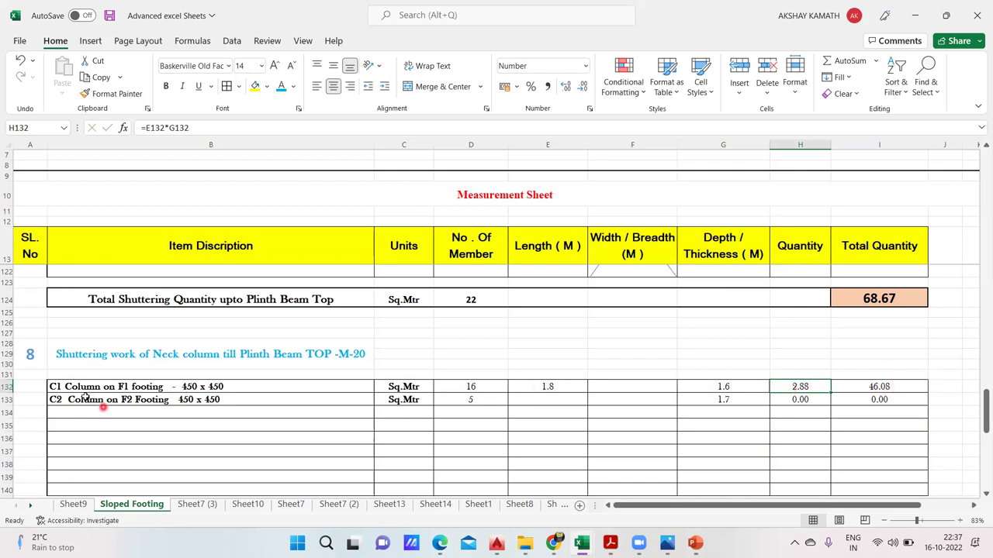
mouse_move(553, 542)
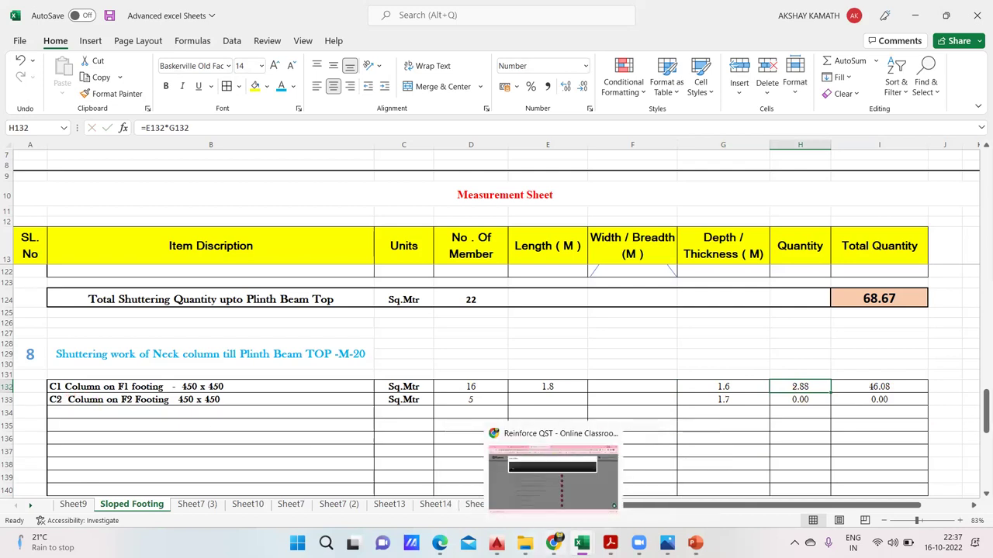
mouse_move(610, 543)
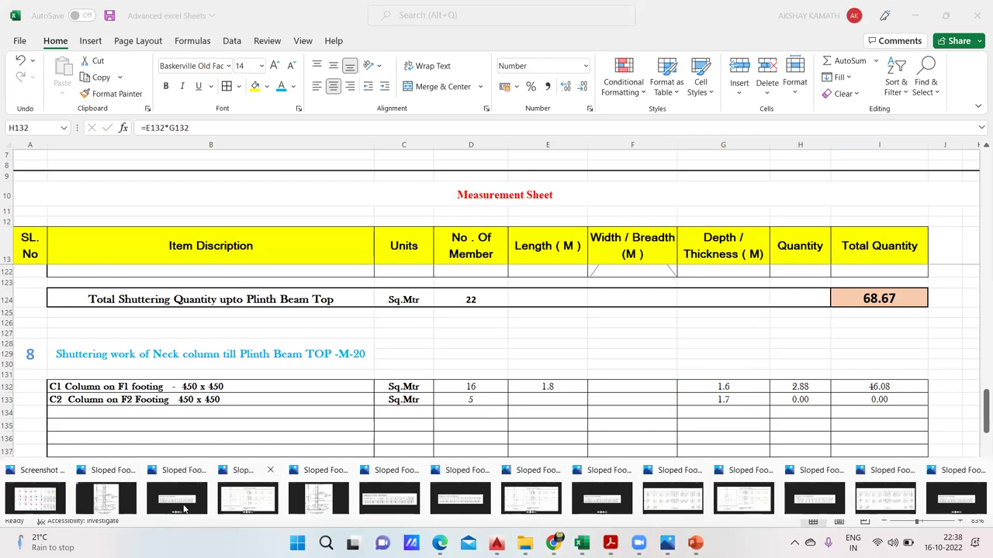
click(665, 496)
scroll(169, 240, up, 2)
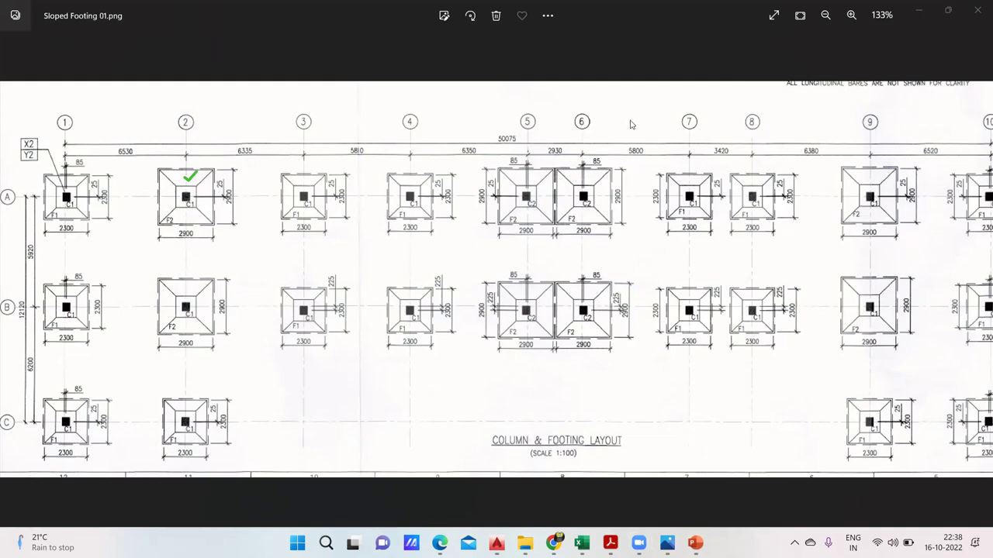
scroll(305, 104, down, 2)
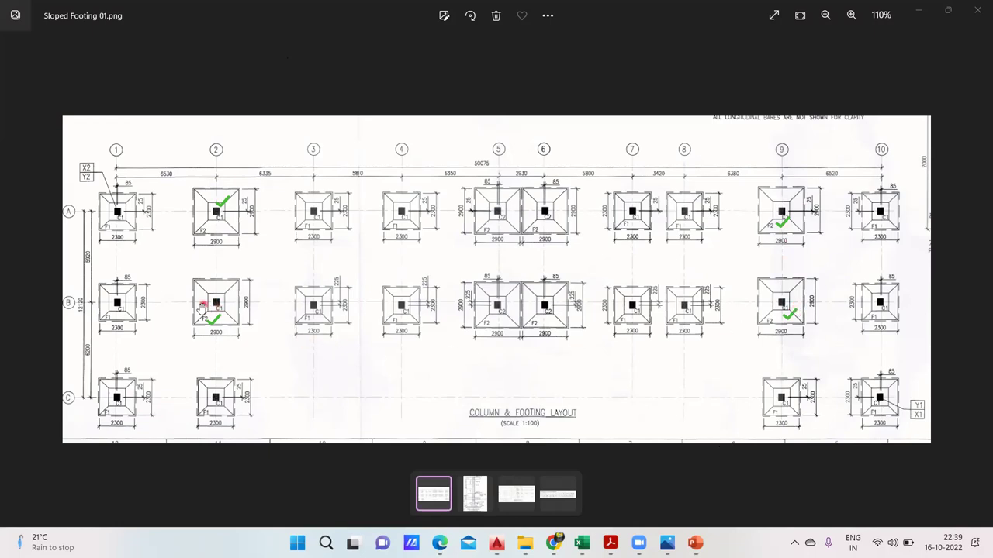
mouse_move(582, 543)
click(503, 487)
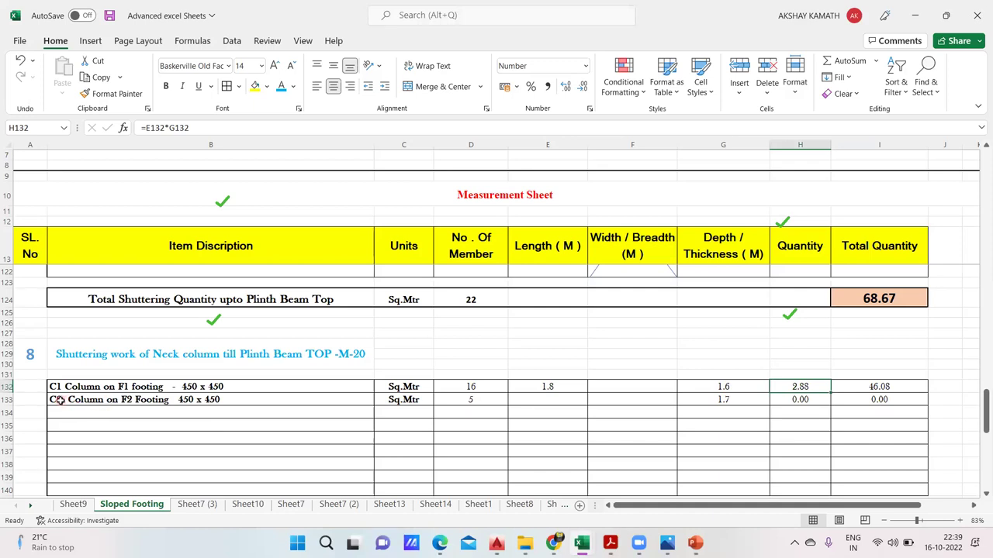
Change C2 to C1 in the F2 footing row's description in item 8 and set its number of members to 4
double_click(60, 400)
key(BackSpace)
text(1)
click(92, 447)
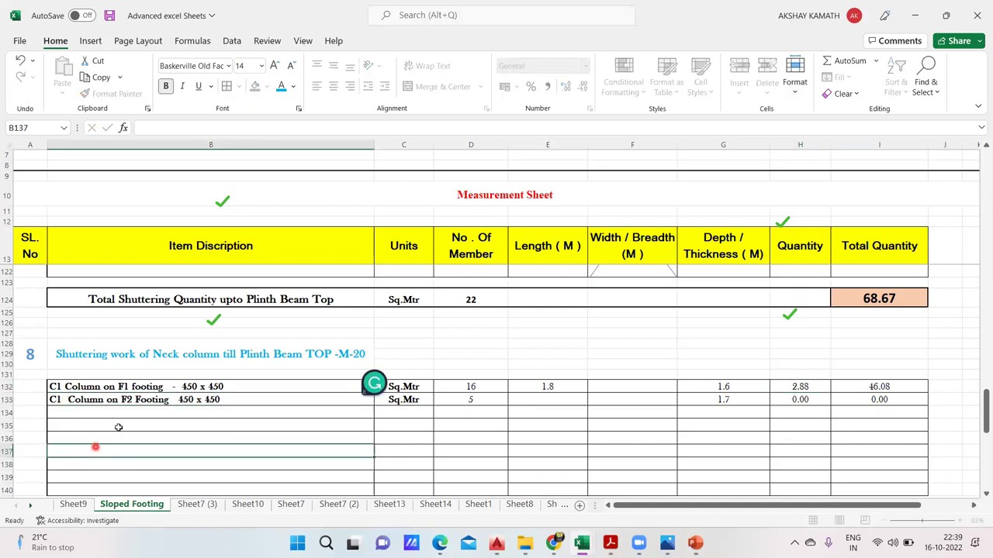
click(497, 398)
text(4)
click(512, 451)
Copy the length formula from the C1 on F1 row down to the C1 on F2 row
click(541, 403)
key(BackSpace)
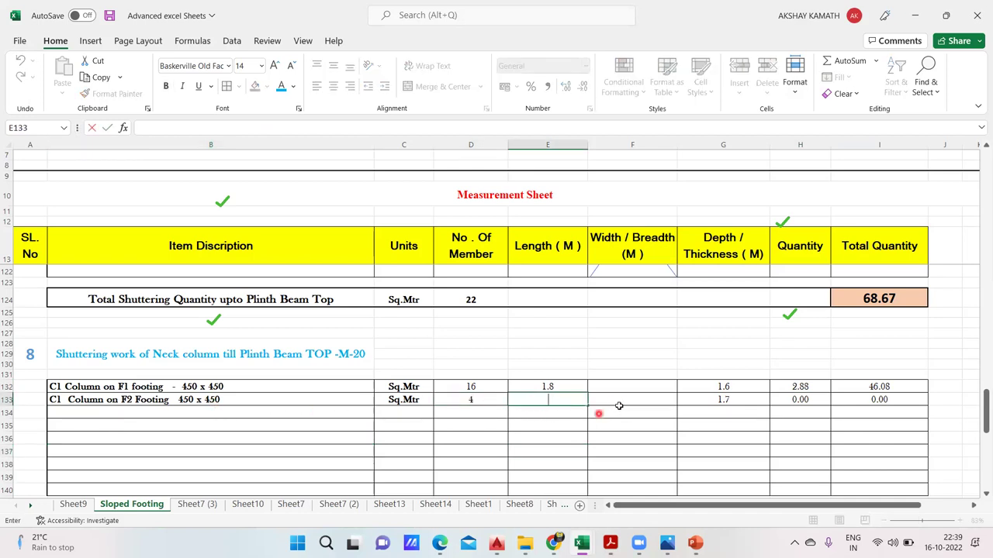
click(580, 387)
drag(586, 393, 599, 419)
click(620, 452)
Copy the depth formula from the C1 on F1 row down to the C1 on F2 row and check it against the Sloped Footing 04 schedule
click(747, 397)
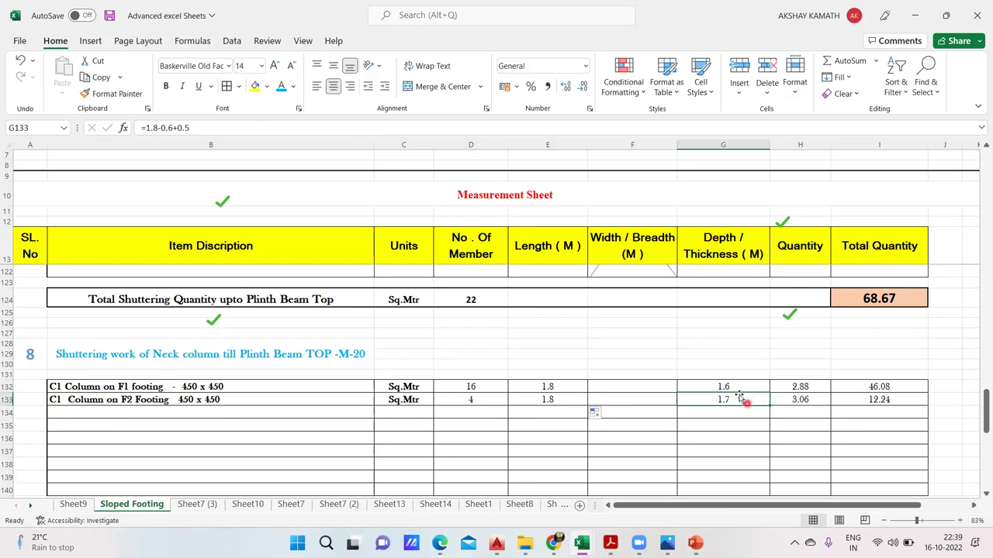
click(743, 386)
drag(770, 393, 756, 411)
click(741, 400)
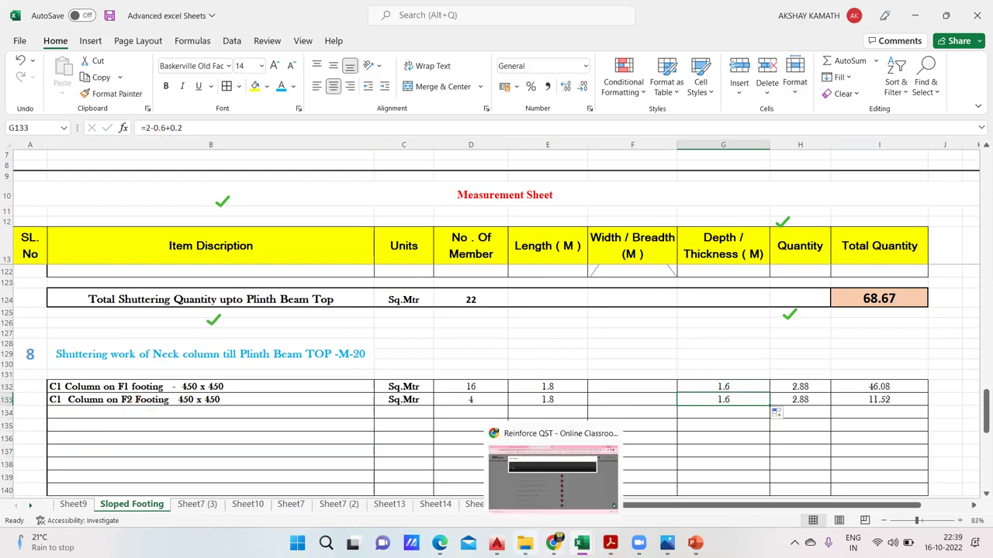
click(525, 543)
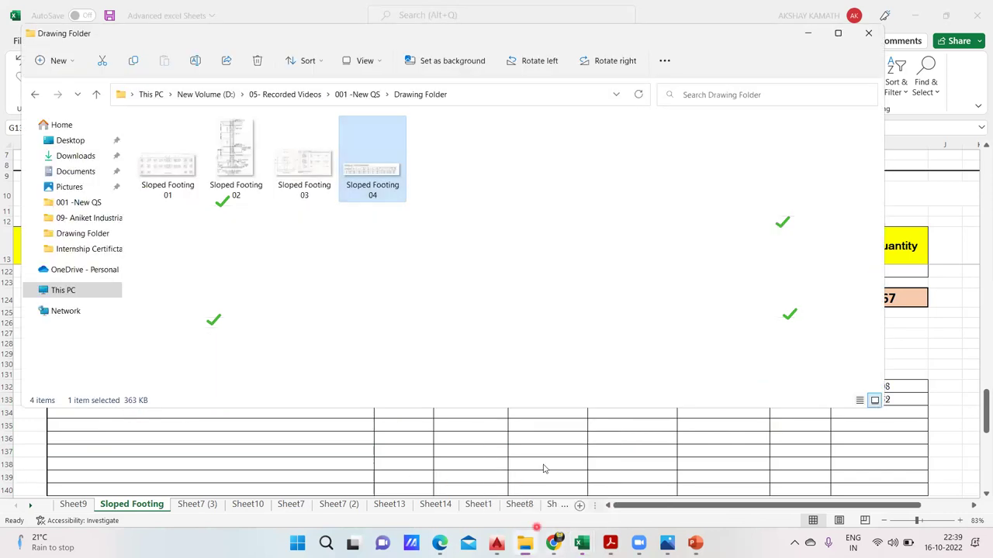
double_click(363, 170)
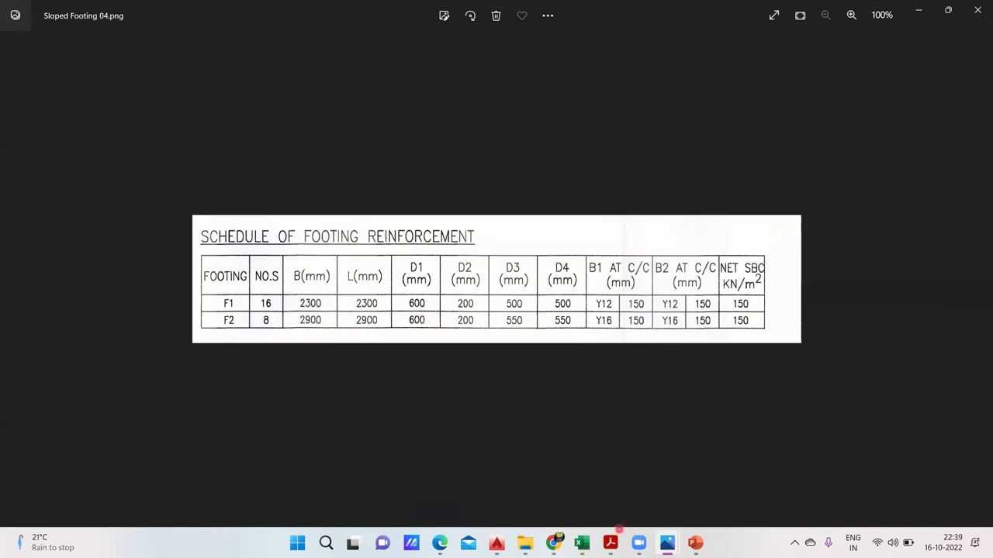
mouse_move(581, 542)
click(536, 493)
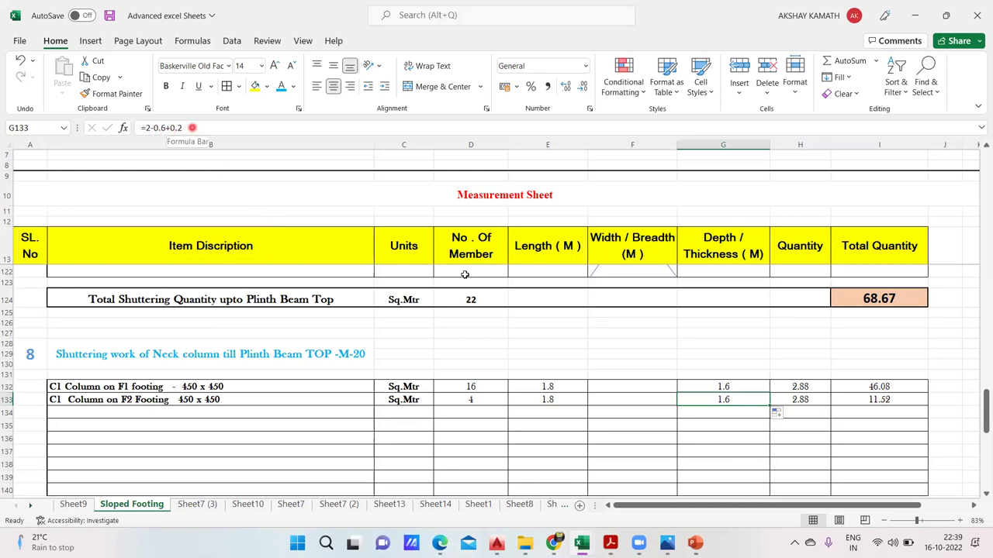
click(740, 453)
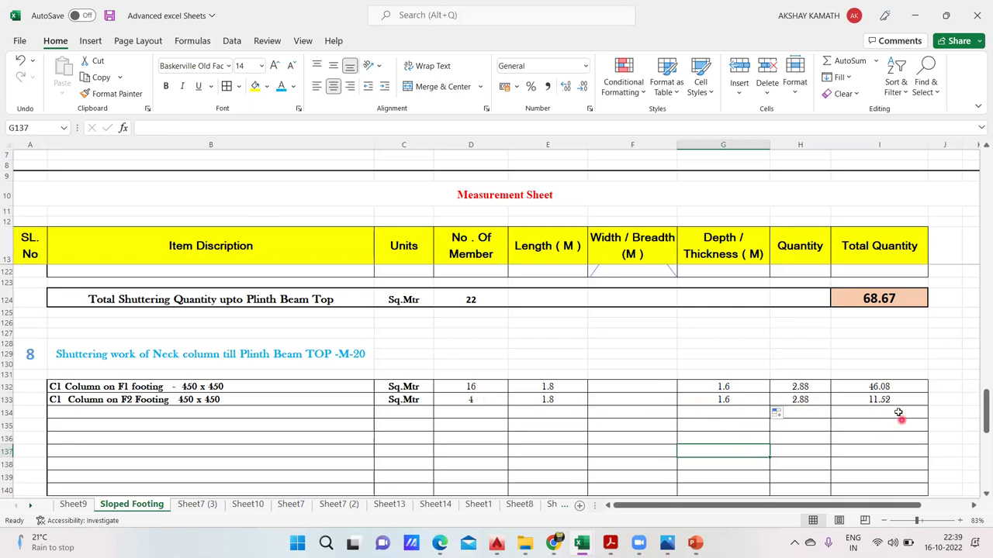
Add the description "C2 Column on F2 footing - 450 x 450" below the C1 rows in item 8, with Sq.Mtr as its unit
click(100, 413)
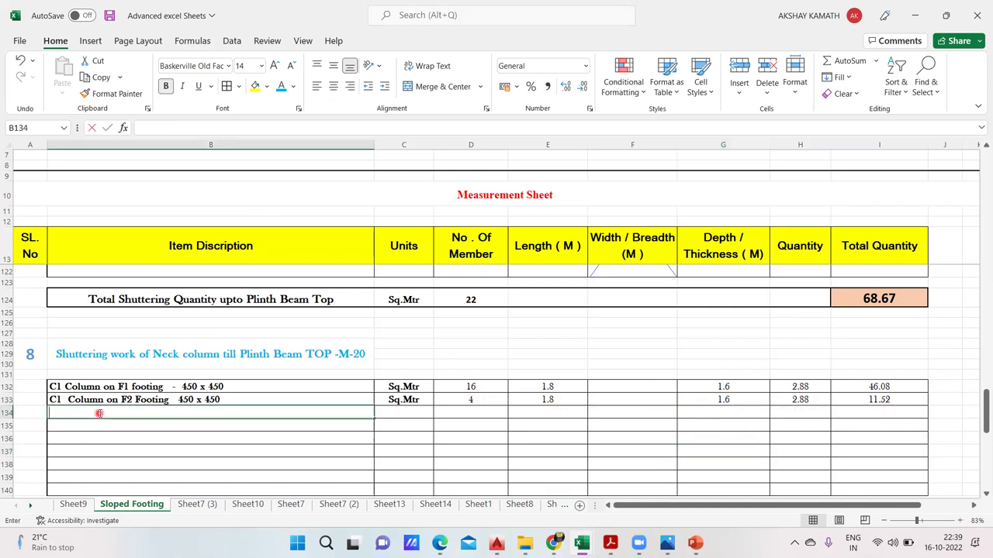
text(c2)
key(BackSpace)
key(BackSpace)
text(C2 )
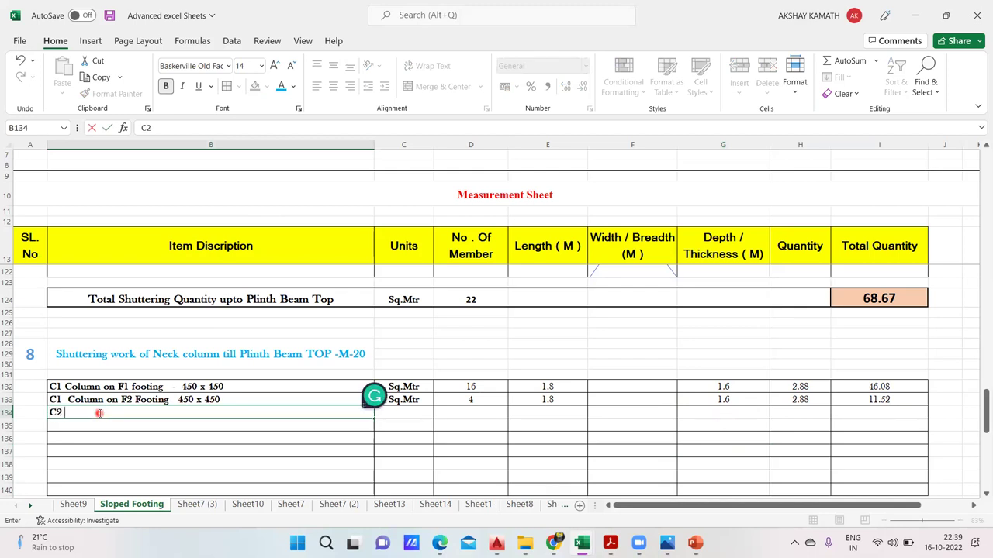
text(Colukn)
key(BackSpace)
key(BackSpace)
text(mn on F2 DF)
key(BackSpace)
key(BackSpace)
key(BackSpace)
text(footing)
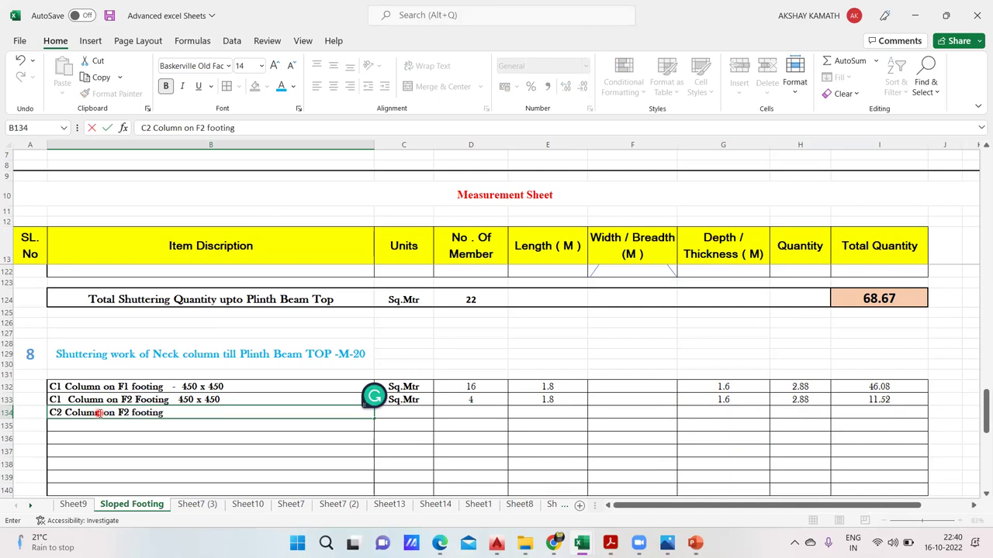
text(  - 450 x 450)
click(256, 475)
click(399, 402)
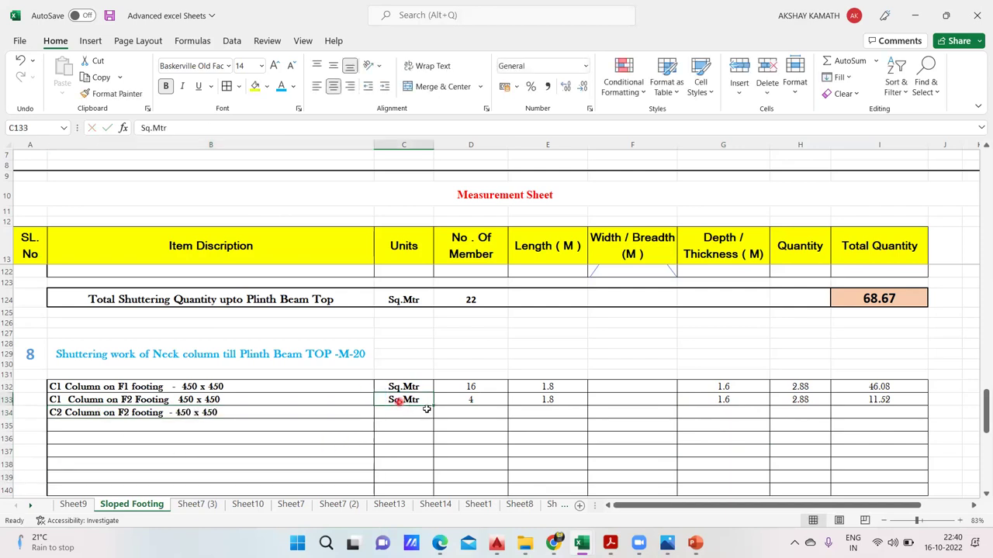
drag(431, 411, 432, 422)
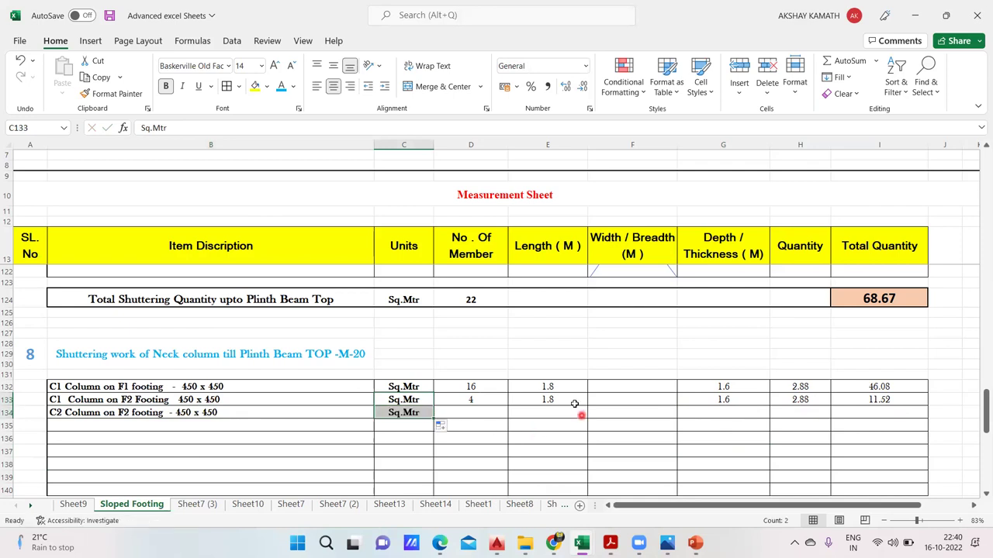
Copy the length, depth, quantity and total quantity formulas from item 8's C1 on F2 row down to the C2 on F2 row
click(570, 400)
drag(584, 407, 574, 425)
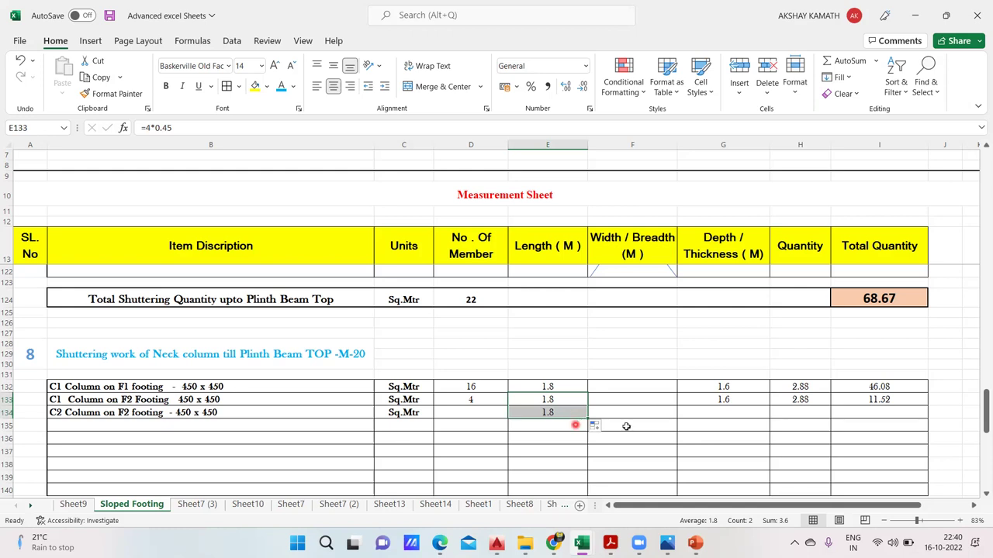
click(767, 405)
drag(768, 405, 769, 419)
click(831, 406)
drag(831, 407, 833, 420)
click(907, 405)
drag(924, 405, 926, 416)
click(904, 447)
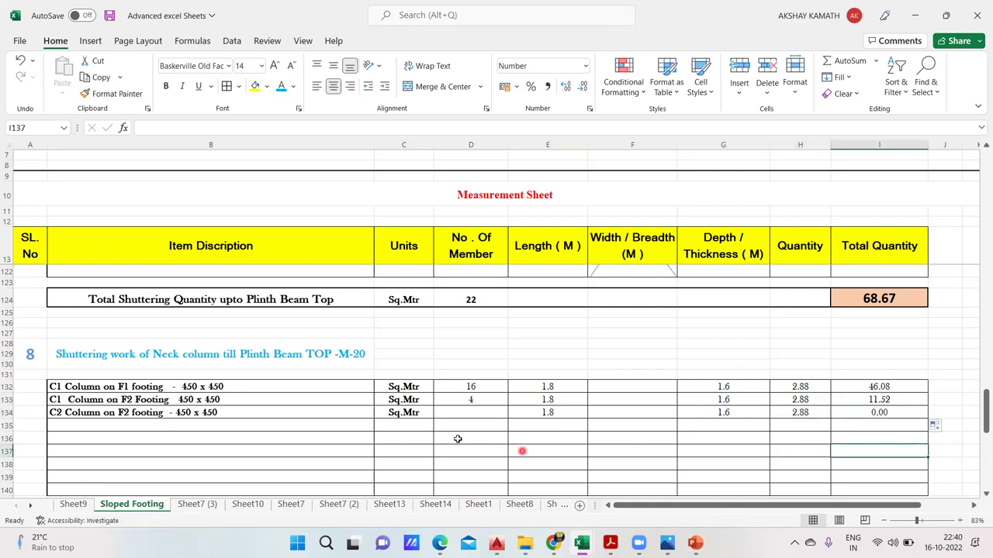
Set the number of members in the C2 on F2 row of item 8 to 2
click(463, 412)
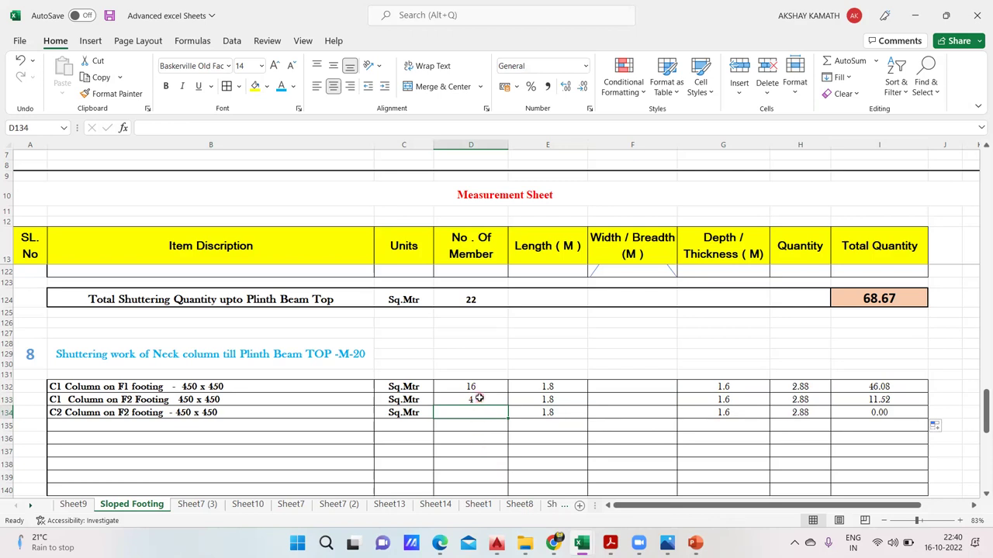
text(2)
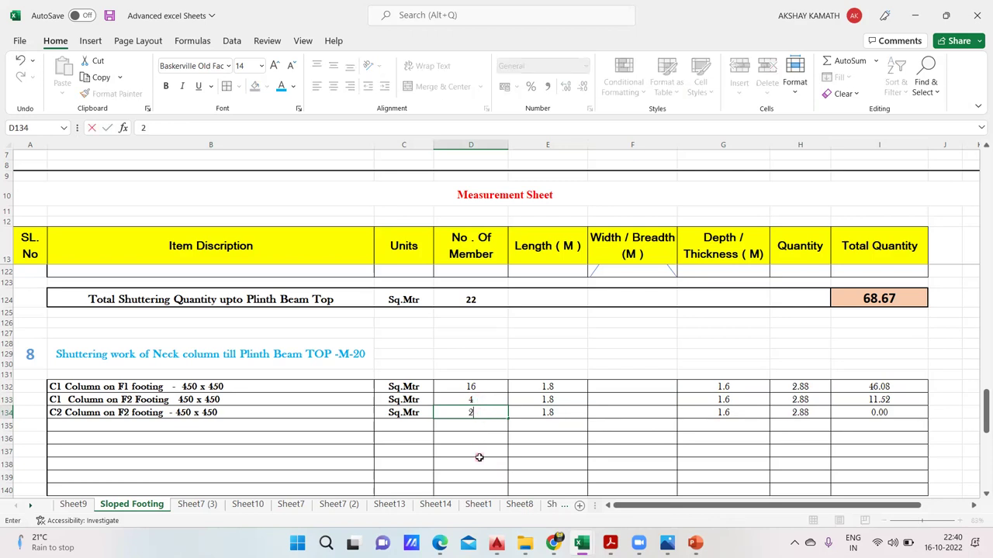
click(477, 463)
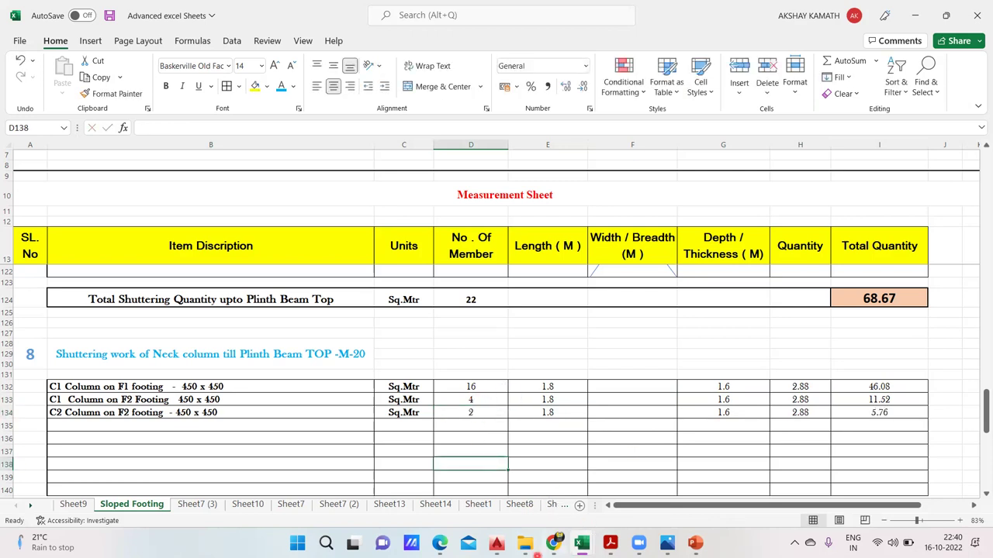
Open the Sloped Footing 01 layout, check the C2 columns on row A, and return to the measurement workbook
click(528, 544)
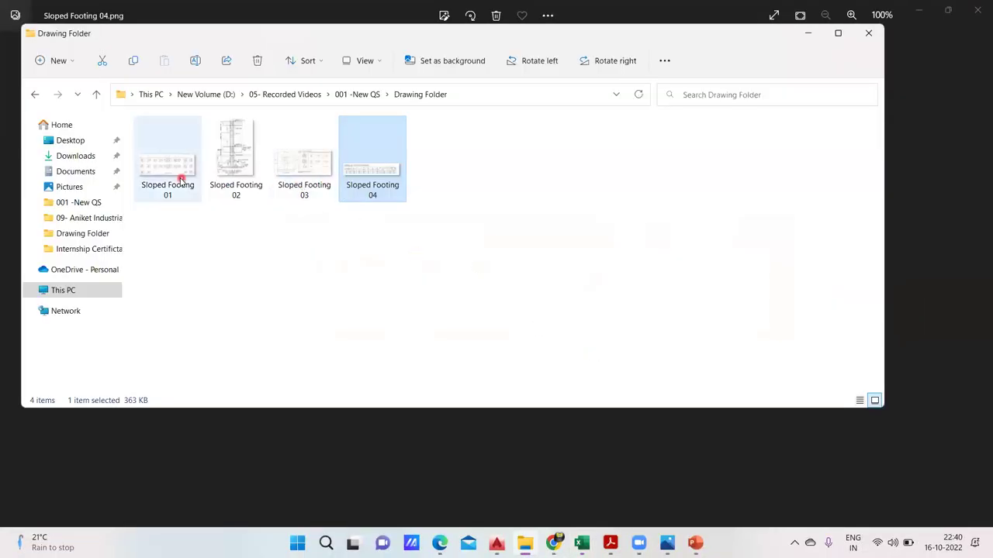
double_click(181, 179)
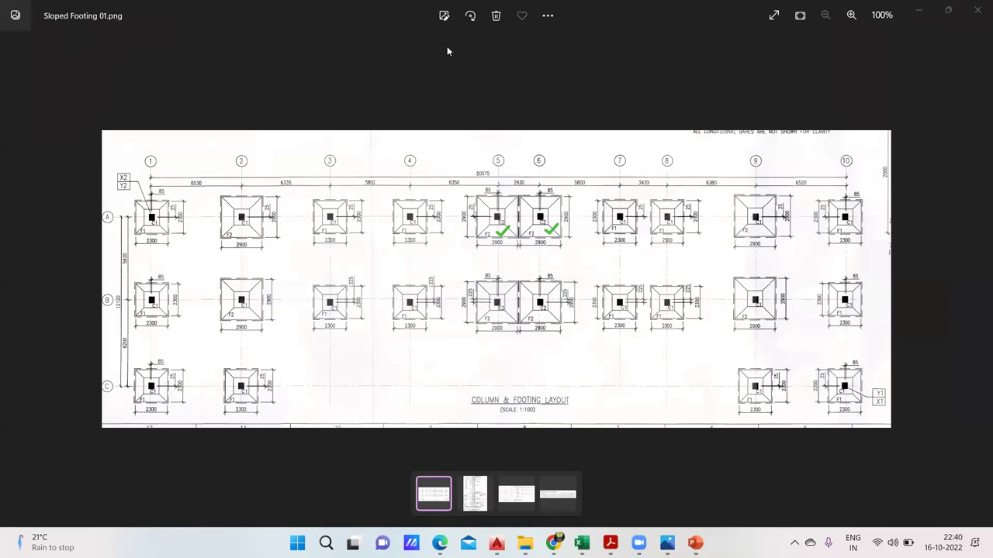
mouse_move(581, 543)
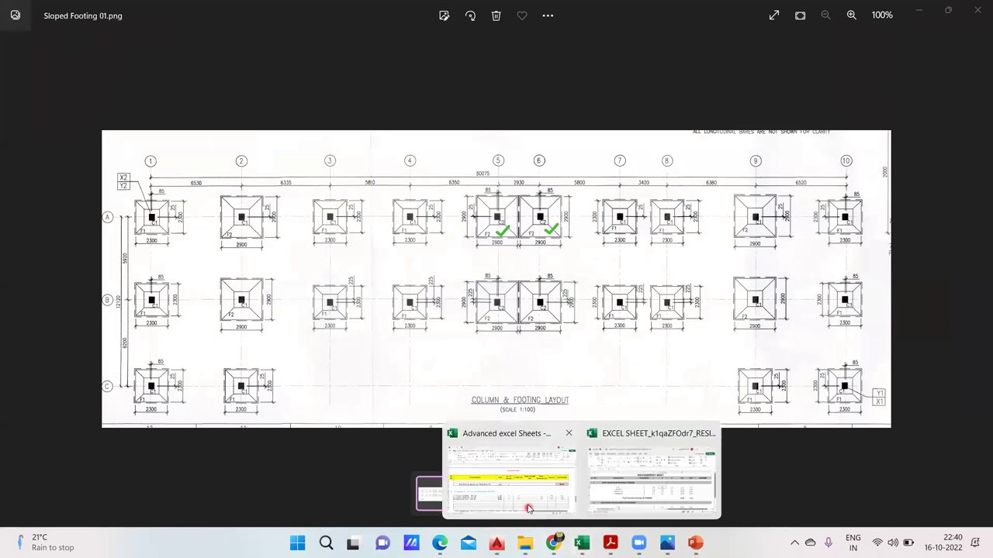
click(532, 508)
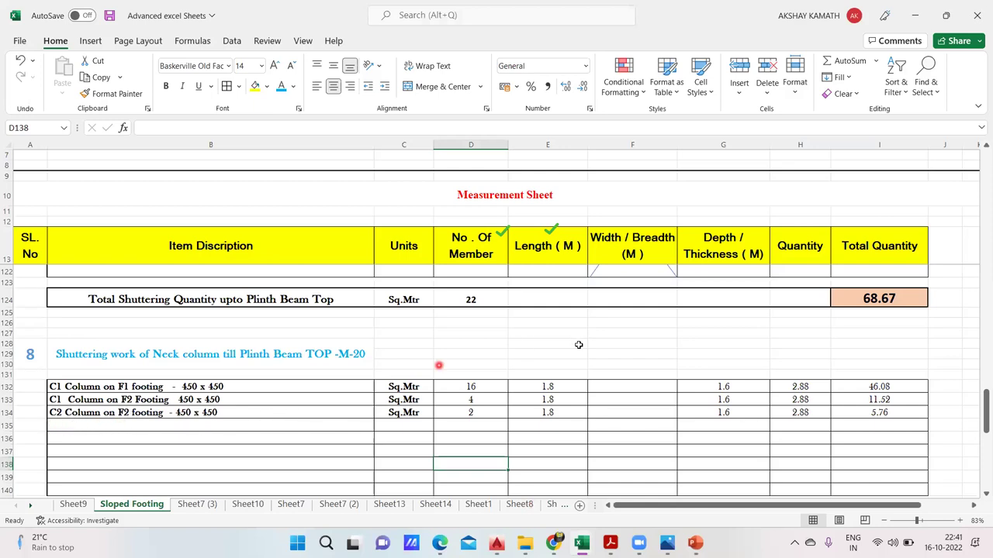
Review the member counts in item 7 and inspect the formula behind item 8's total number of members
scroll(571, 361, up, 2)
scroll(565, 367, up, 6)
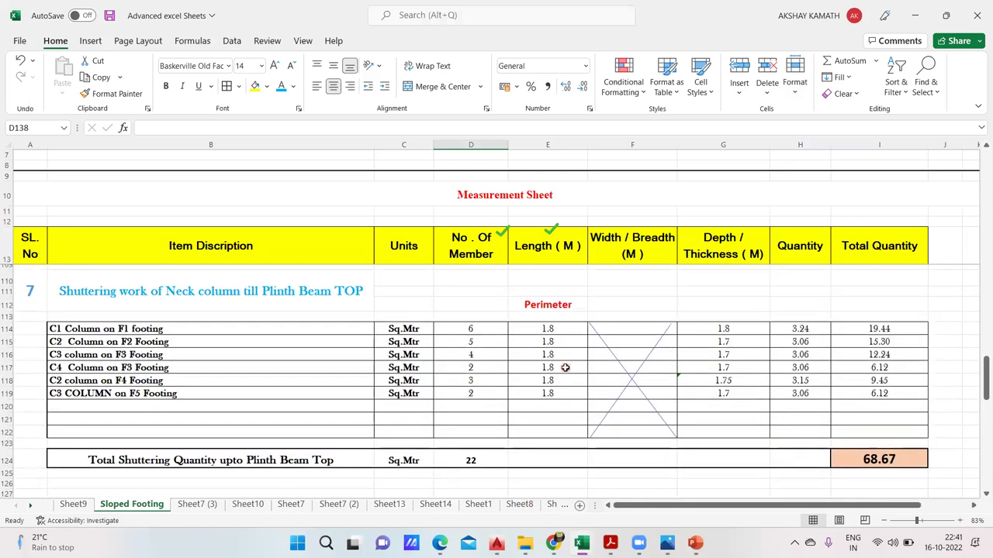
scroll(503, 376, up, 6)
scroll(499, 376, up, 1)
scroll(498, 380, down, 12)
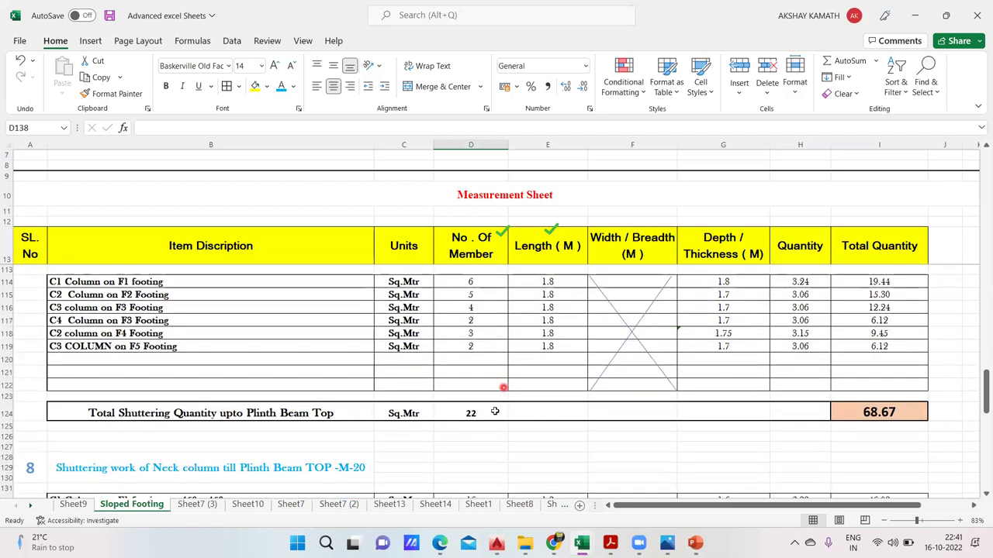
scroll(493, 413, down, 4)
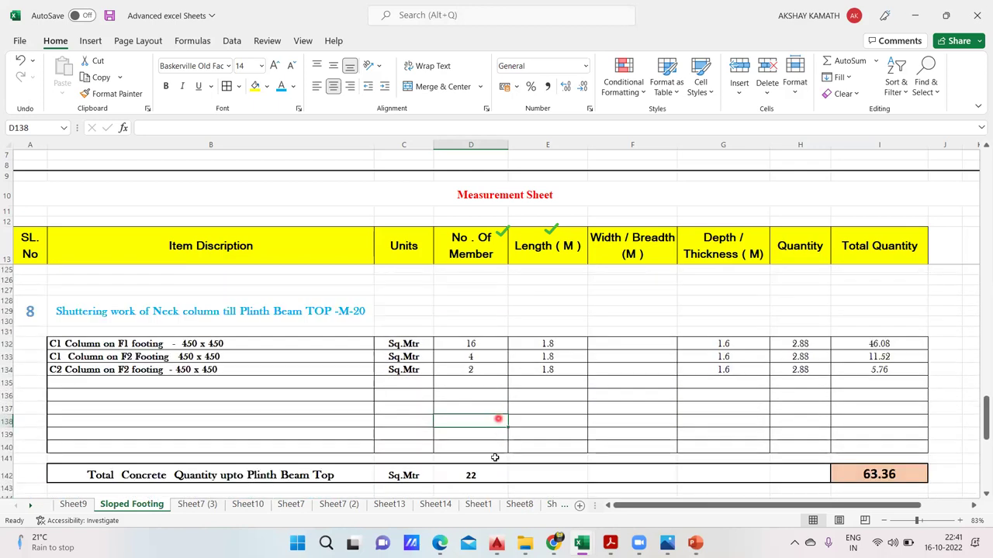
click(481, 474)
double_click(480, 473)
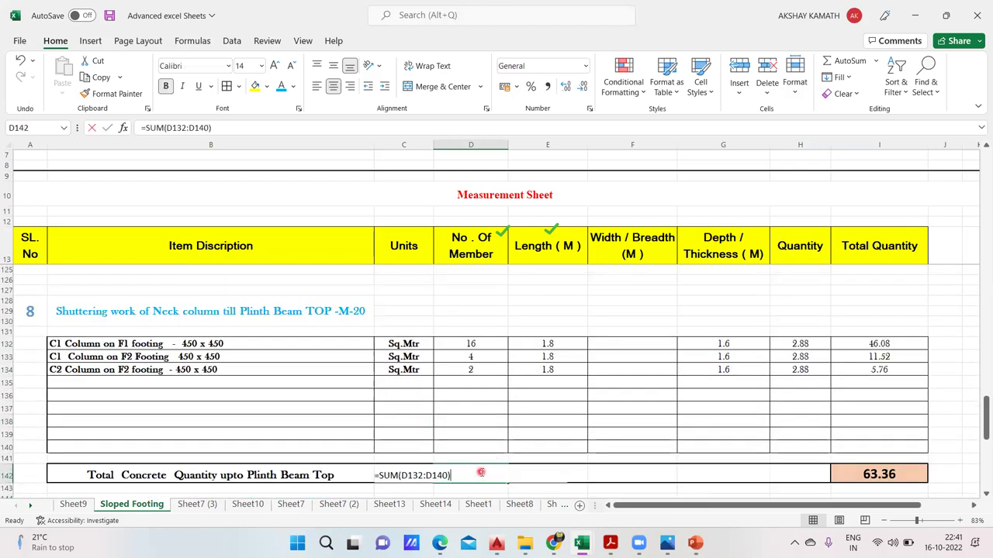
click(558, 476)
Set the number of members in the C2 on F2 row of item 8 to 4
click(489, 372)
double_click(490, 371)
key(BackSpace)
text(4)
click(504, 397)
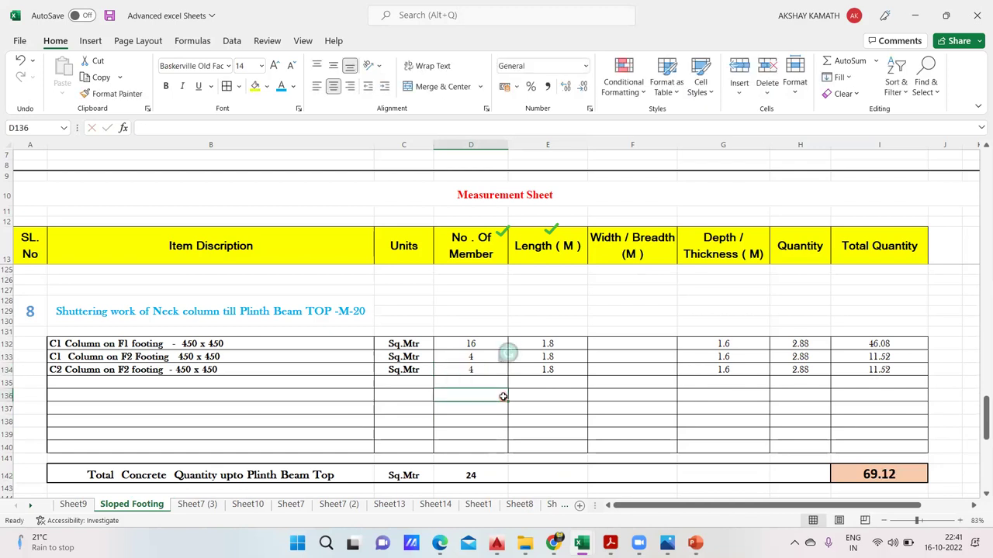
Browse the drawings back to the Sloped Footing 01 layout, tick the C2 columns on row B, and return to the measurement workbook
click(525, 543)
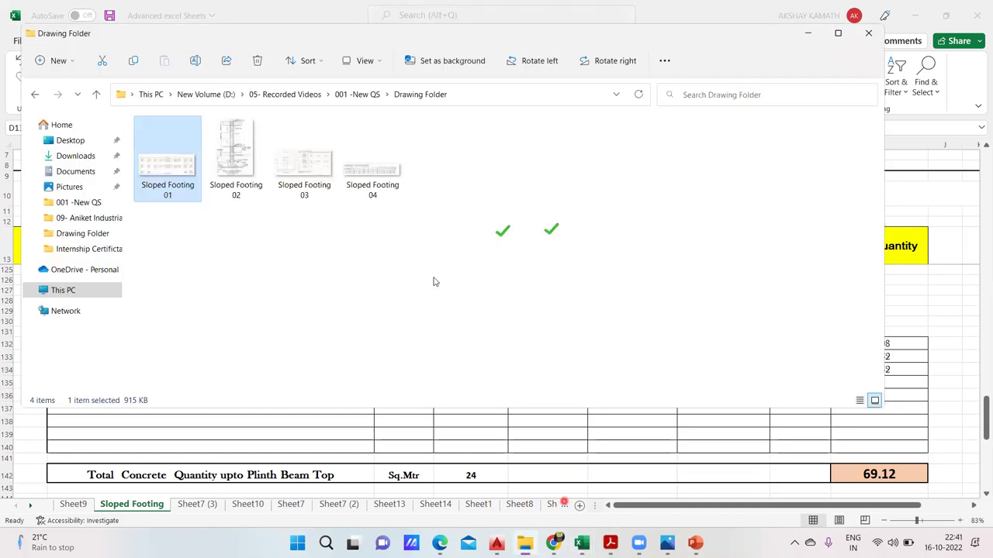
double_click(381, 176)
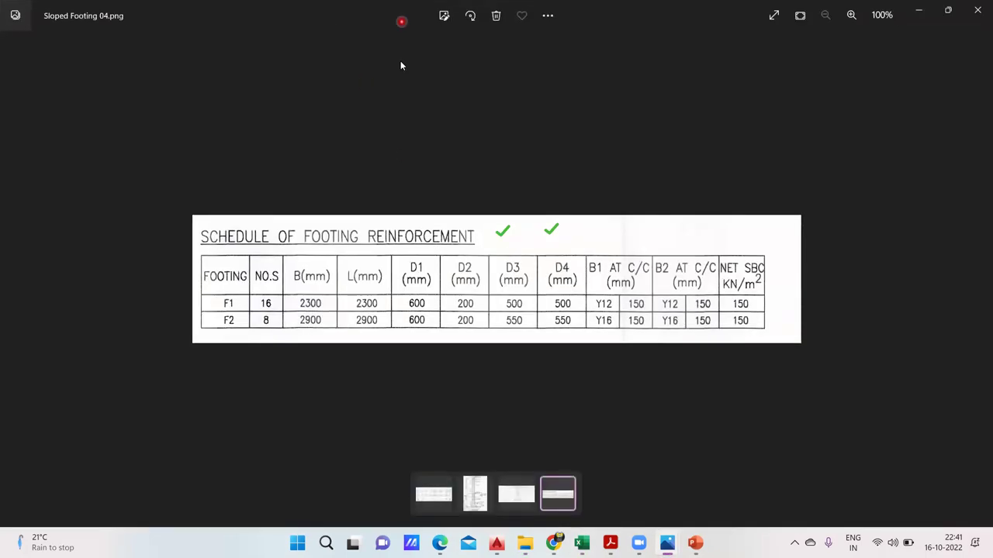
key(Left)
key(Left)
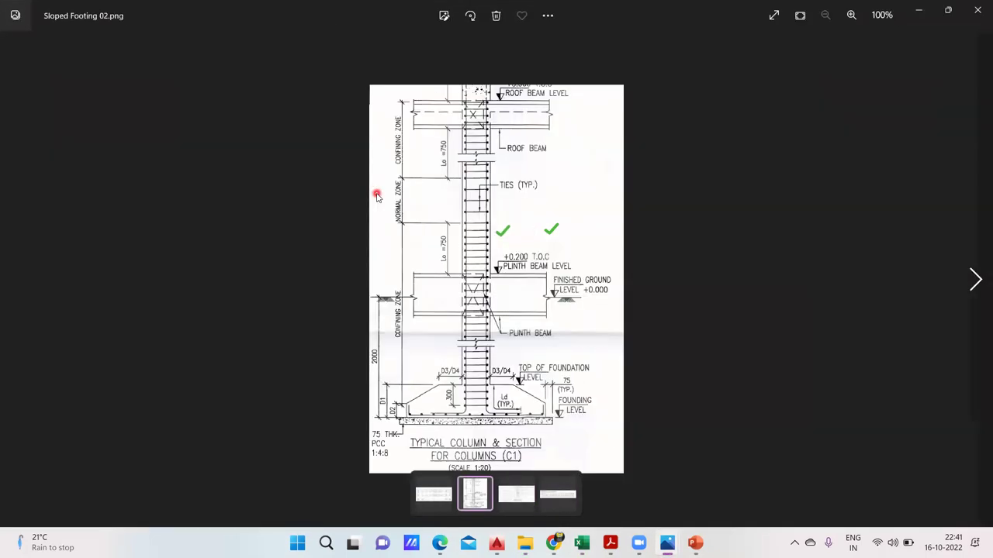
key(Left)
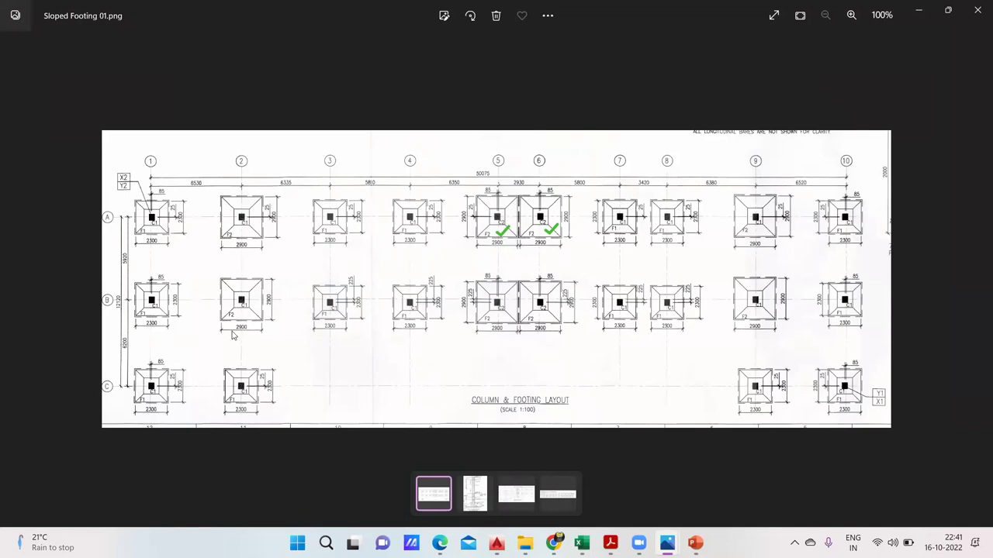
click(501, 324)
click(550, 324)
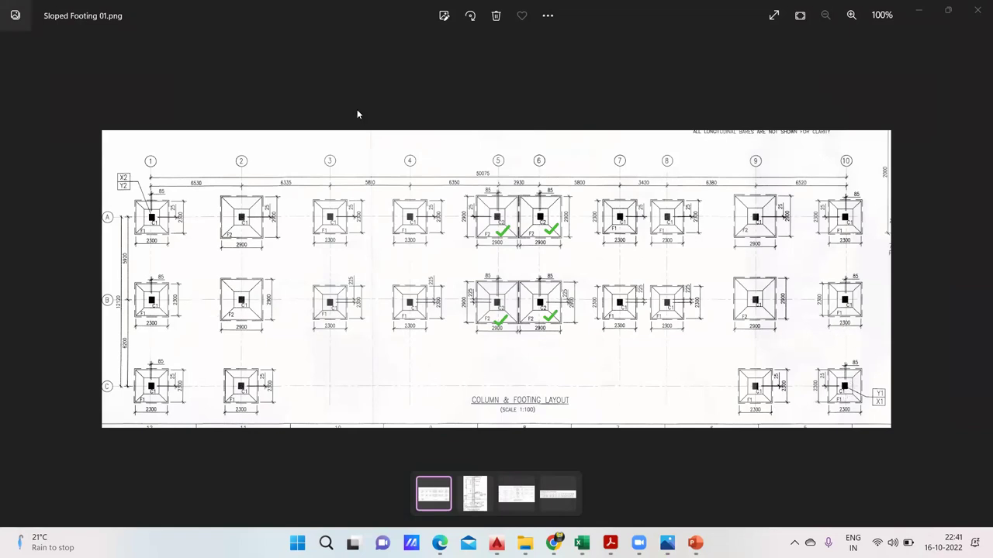
mouse_move(581, 543)
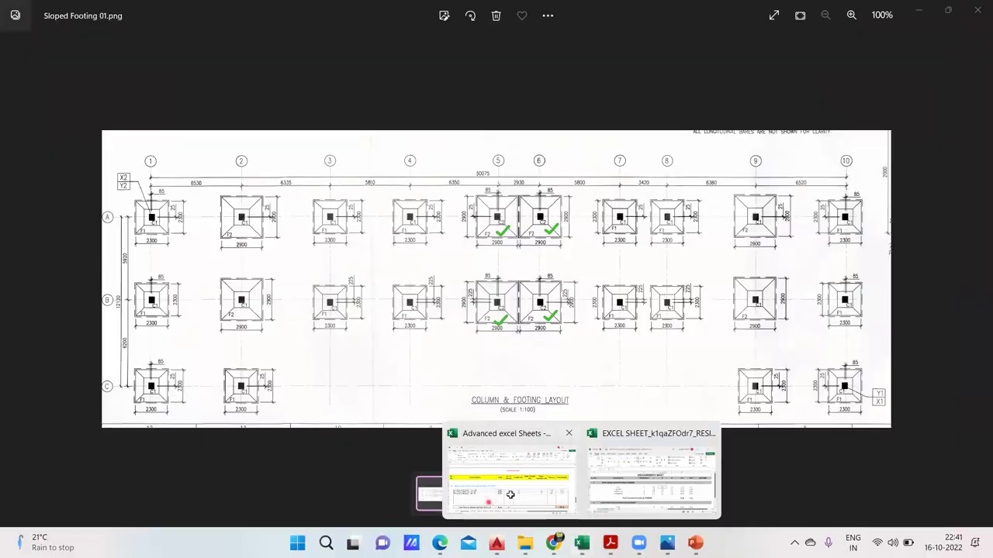
click(477, 513)
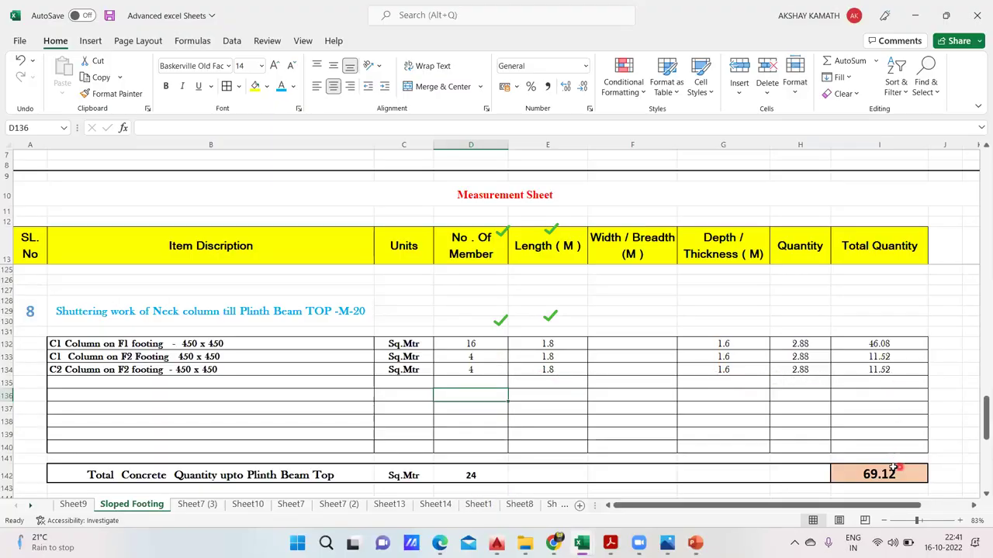
Replace "Concrete" with "Shuttering" in the label of item 8's total quantity row
double_click(161, 475)
click(131, 475)
key(BackSpace)
key(BackSpace)
key(BackSpace)
key(BackSpace)
key(BackSpace)
key(BackSpace)
key(BackSpace)
key(BackSpace)
key(BackSpace)
text(Shuuter)
key(BackSpace)
key(BackSpace)
key(BackSpace)
key(BackSpace)
key(BackSpace)
text(tter ing)
click(271, 394)
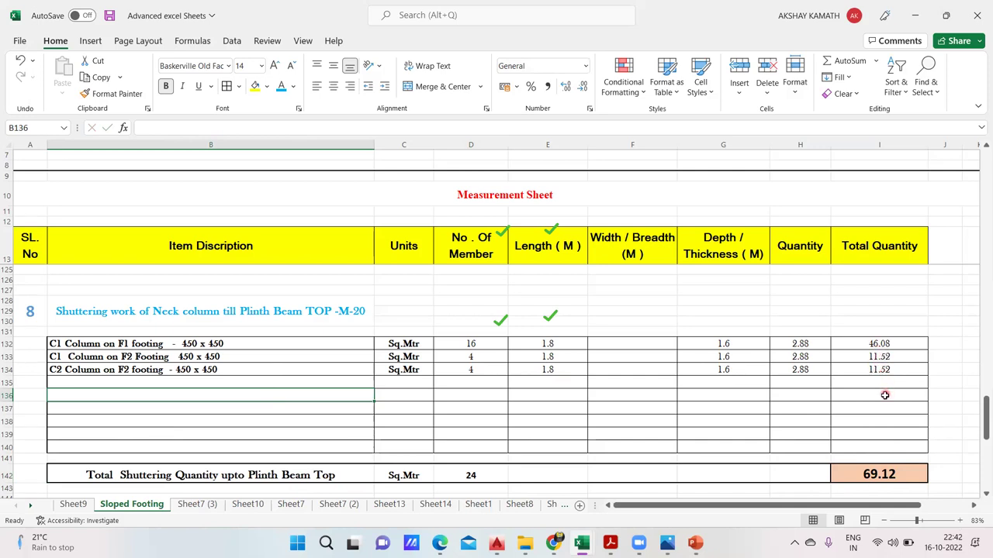
Copy item 8's three column rows over the concrete table starting at row 152 and clear the leftover C4, C2 and C3 rows beneath
scroll(680, 393, down, 1)
scroll(679, 393, down, 2)
scroll(679, 400, up, 5)
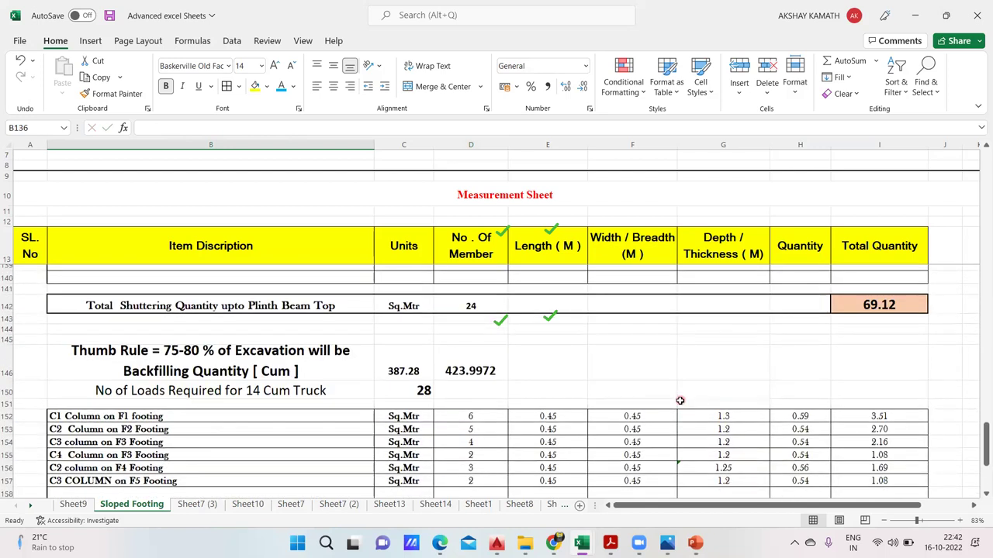
scroll(681, 401, up, 4)
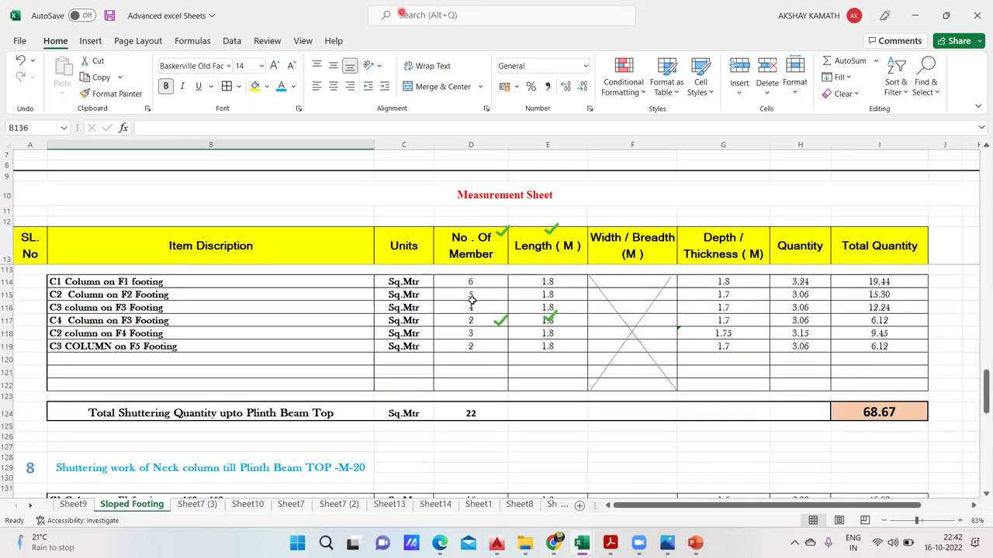
scroll(472, 300, down, 3)
drag(212, 386, 576, 401)
drag(199, 388, 845, 410)
key(ctrl+c)
scroll(593, 458, down, 7)
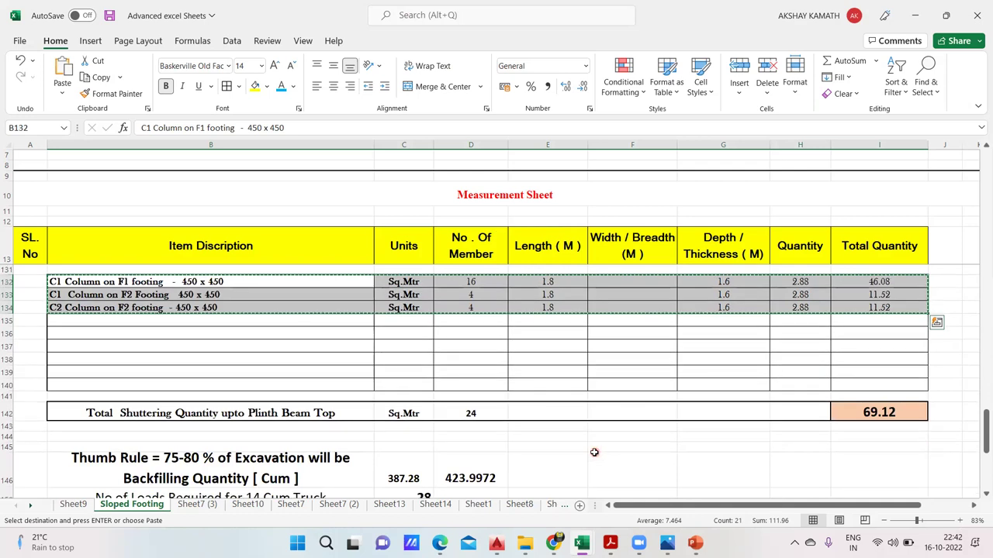
scroll(385, 410, down, 1)
scroll(384, 410, up, 1)
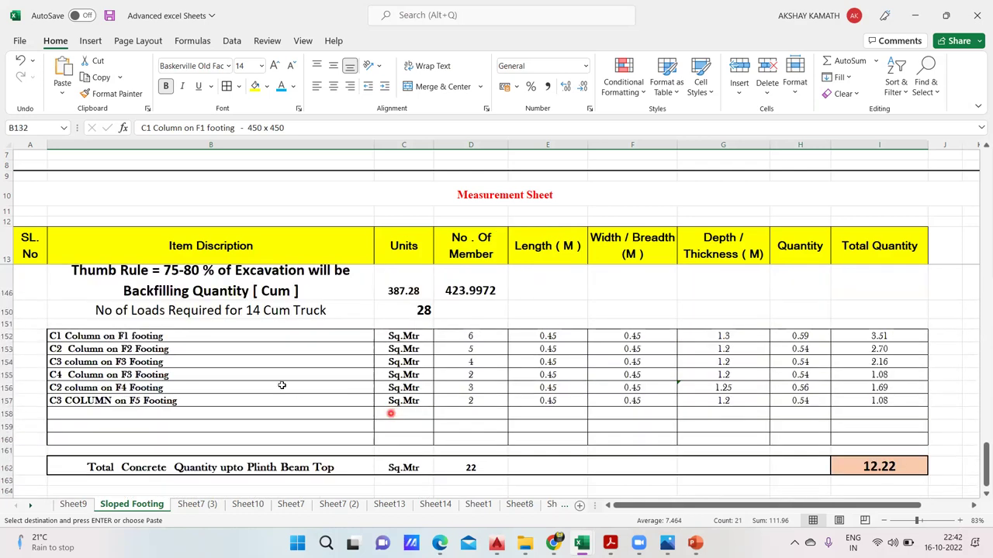
click(132, 337)
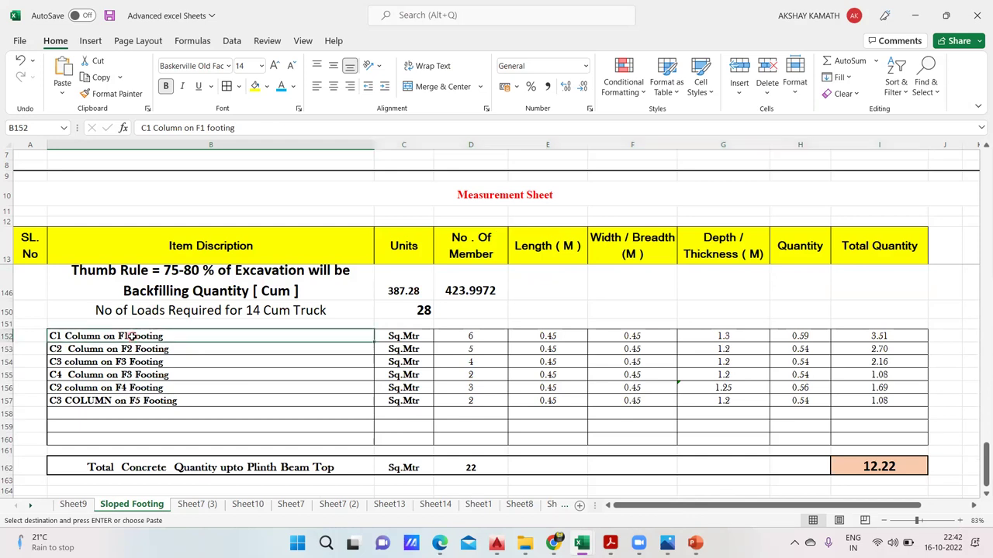
key(ctrl+v)
drag(118, 375, 866, 403)
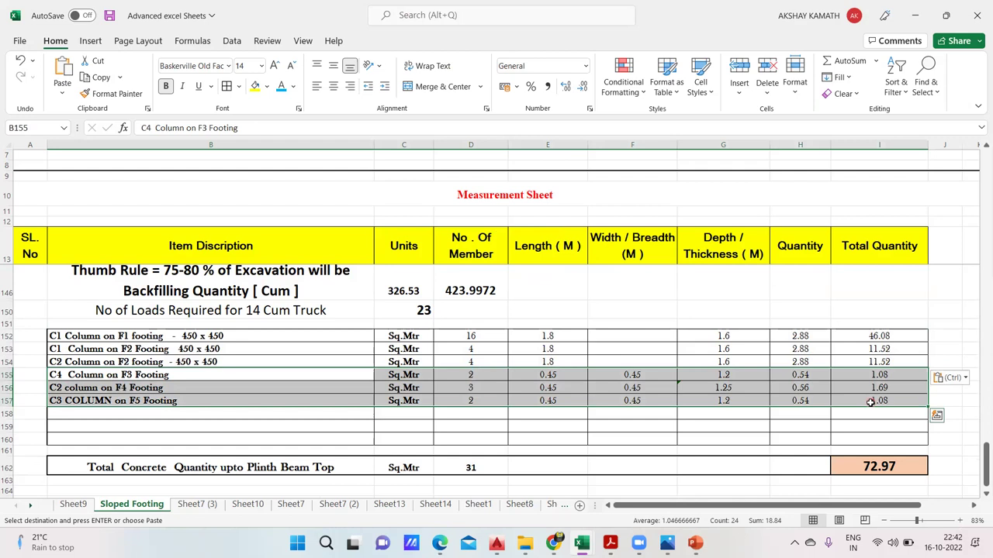
key(Delete)
Set the unit of all three column rows in the concrete table to cum
click(392, 335)
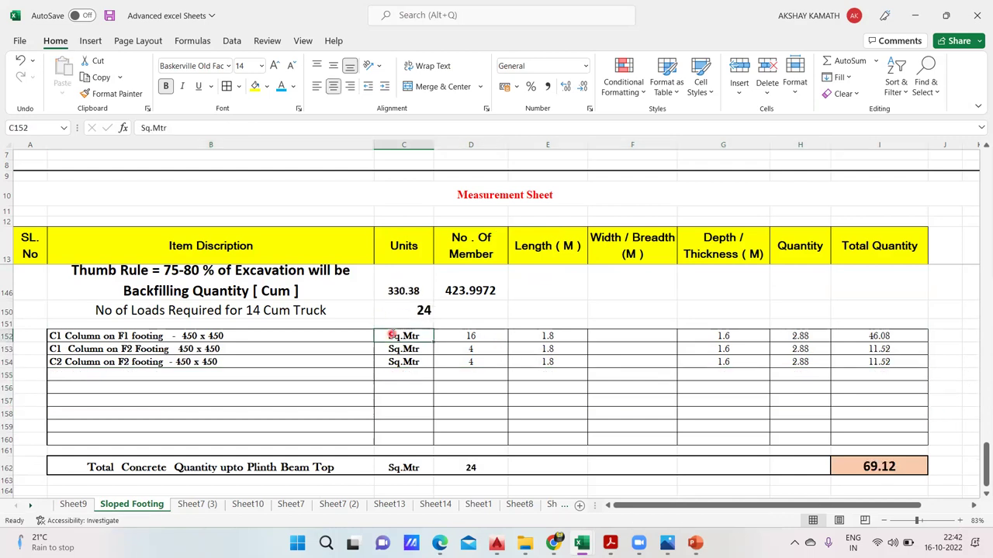
text(cum)
click(520, 425)
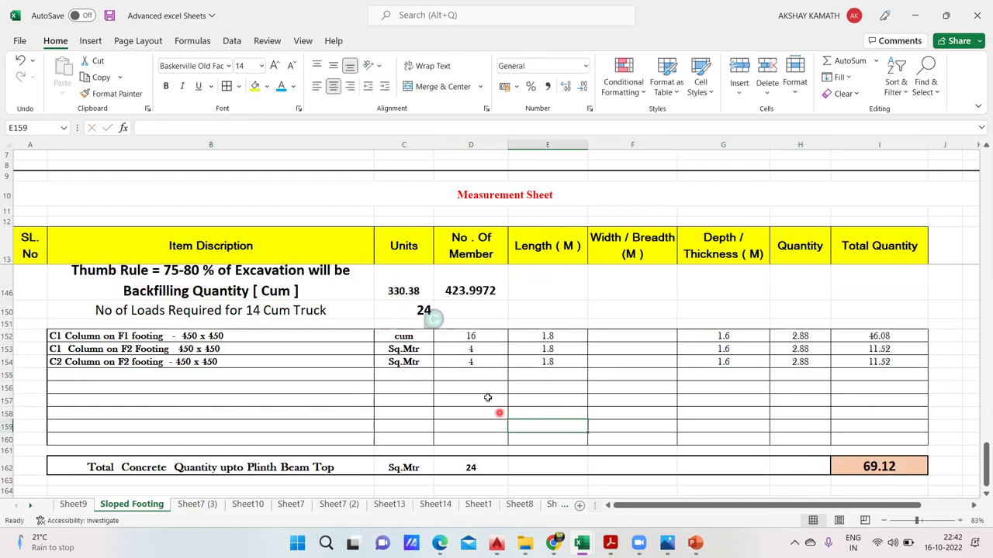
click(425, 338)
drag(434, 351, 435, 365)
click(510, 436)
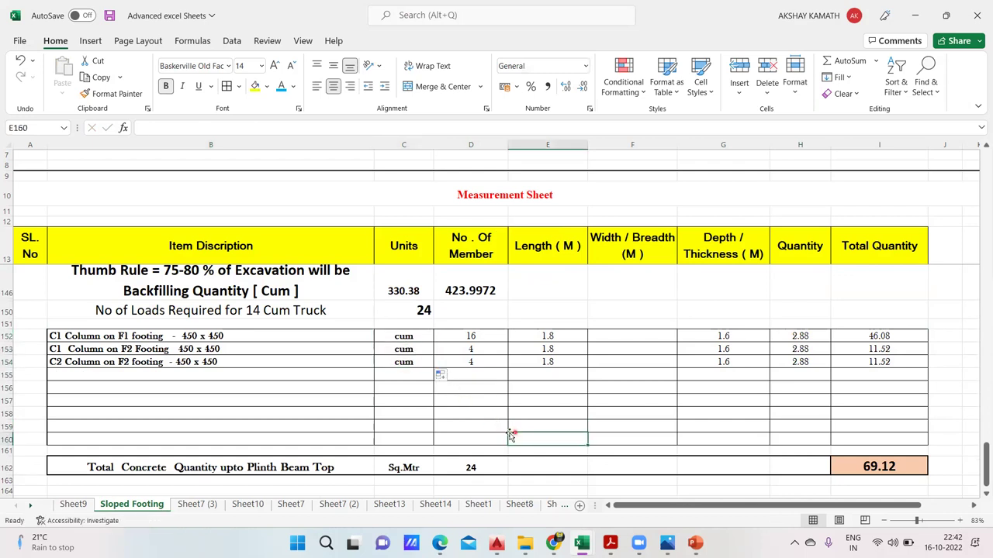
Set both the length and the width of the C1 on F1 row in the concrete table to 0.45
click(564, 336)
text(0.45)
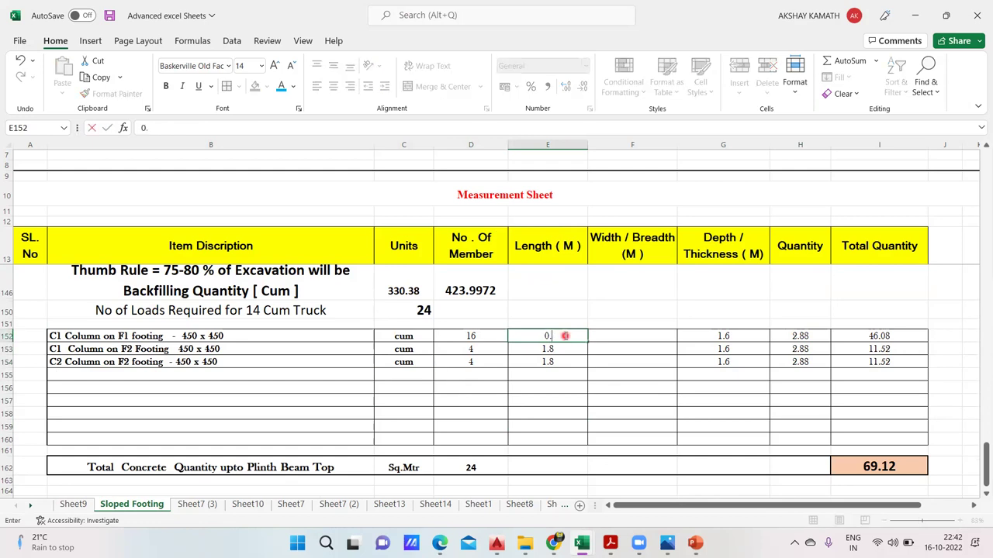
click(660, 336)
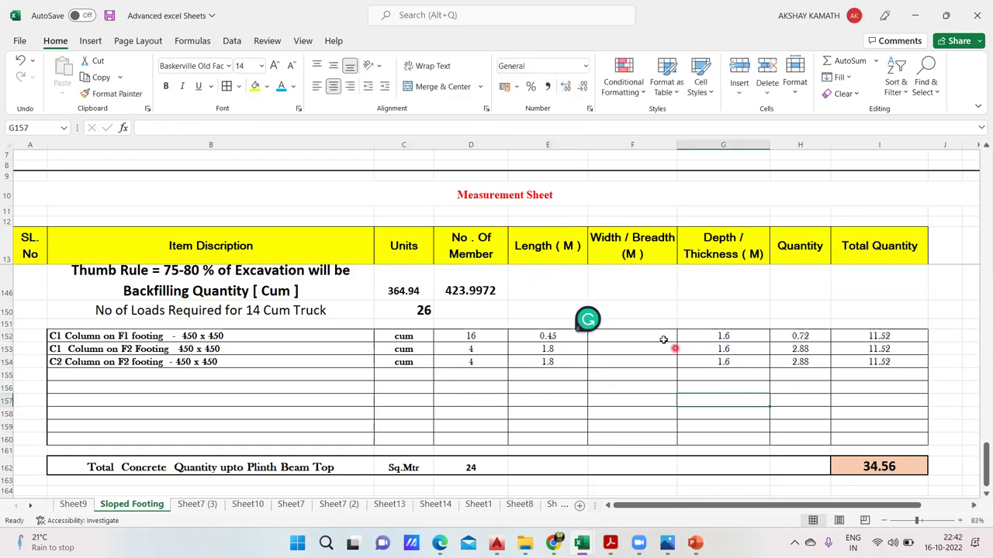
text(0.45)
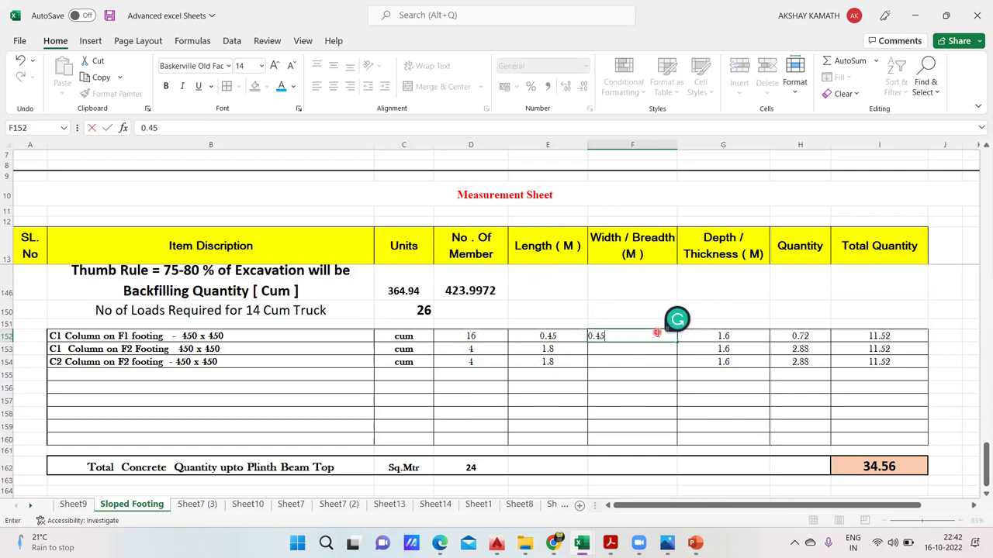
click(658, 394)
Fill the 0.45 length and 0.45 width down to the C1 on F2 and C2 on F2 rows of the concrete table
click(578, 335)
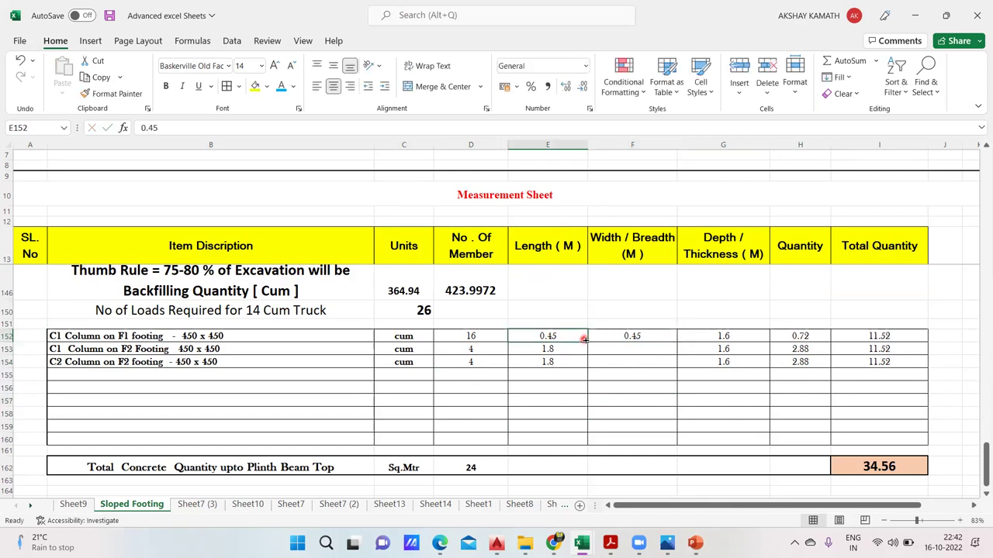
drag(584, 341, 588, 364)
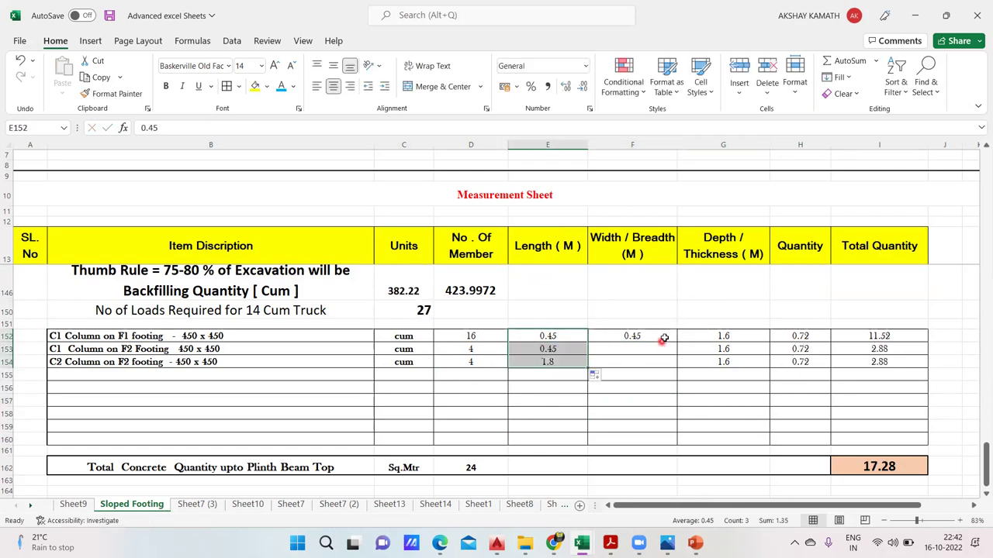
click(664, 339)
drag(678, 342, 675, 365)
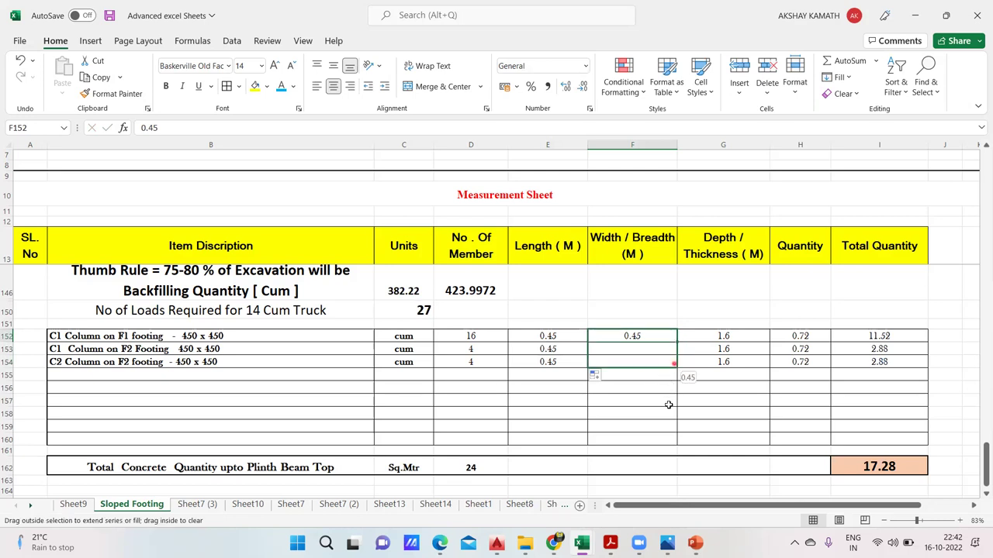
click(664, 413)
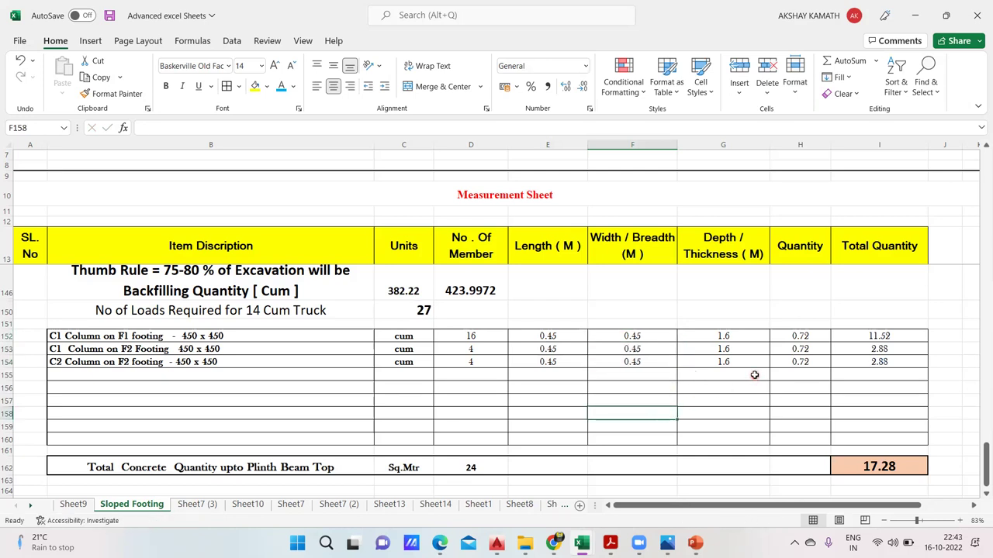
Check the depth formulas of the three column rows in item 8's shuttering table against the concrete table
scroll(754, 375, up, 6)
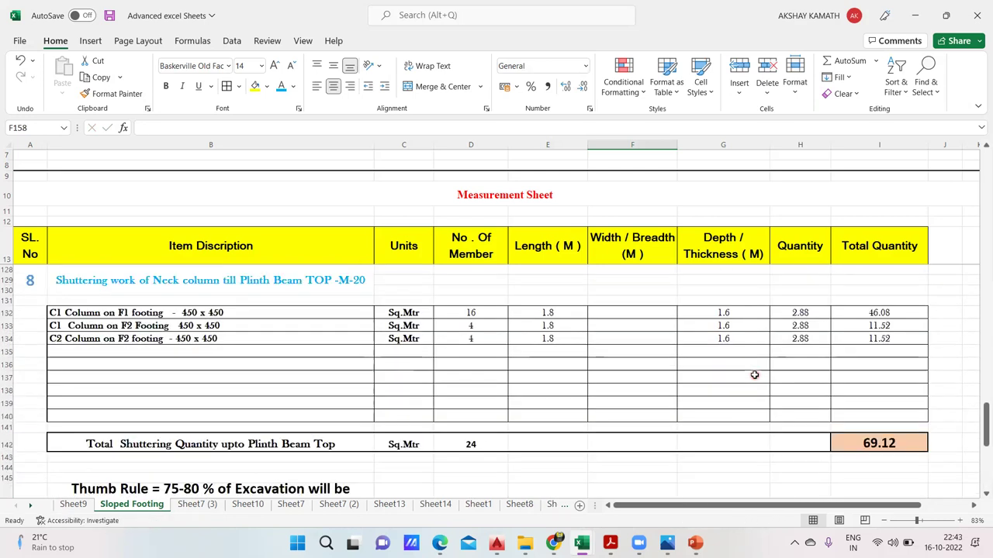
click(734, 314)
click(738, 322)
click(737, 335)
scroll(737, 339, down, 6)
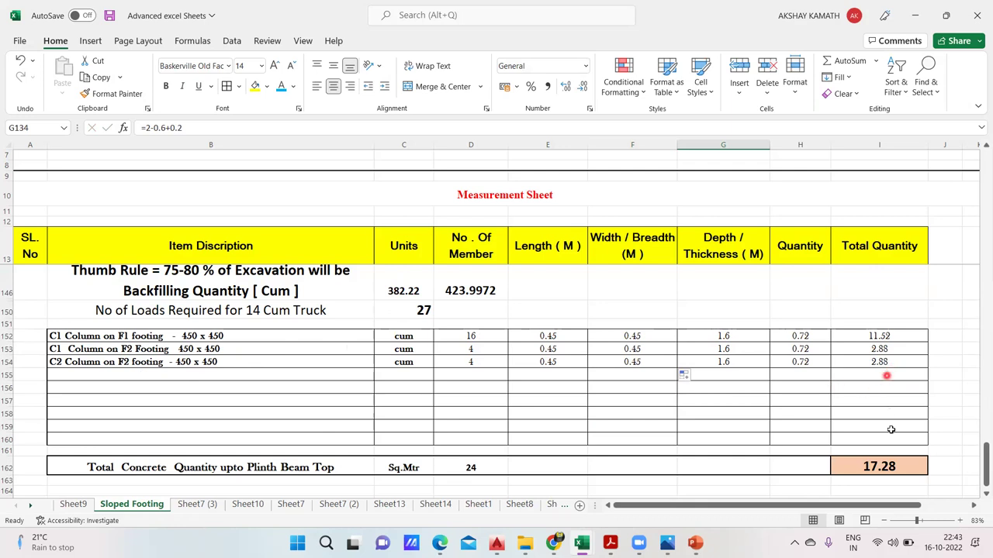
Set the unit of the Total Concrete Quantity upto Plinth Beam Top row to cum
scroll(799, 428, down, 1)
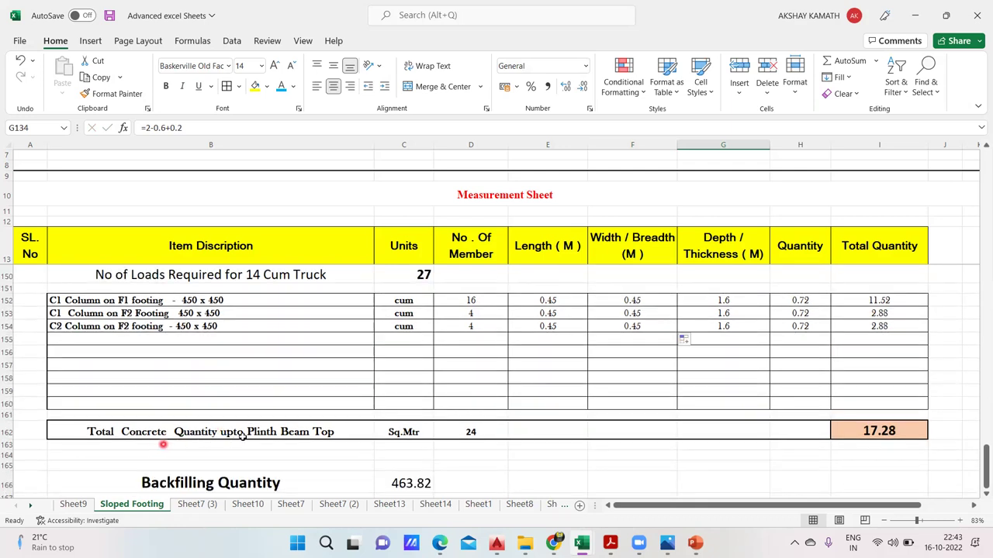
click(424, 431)
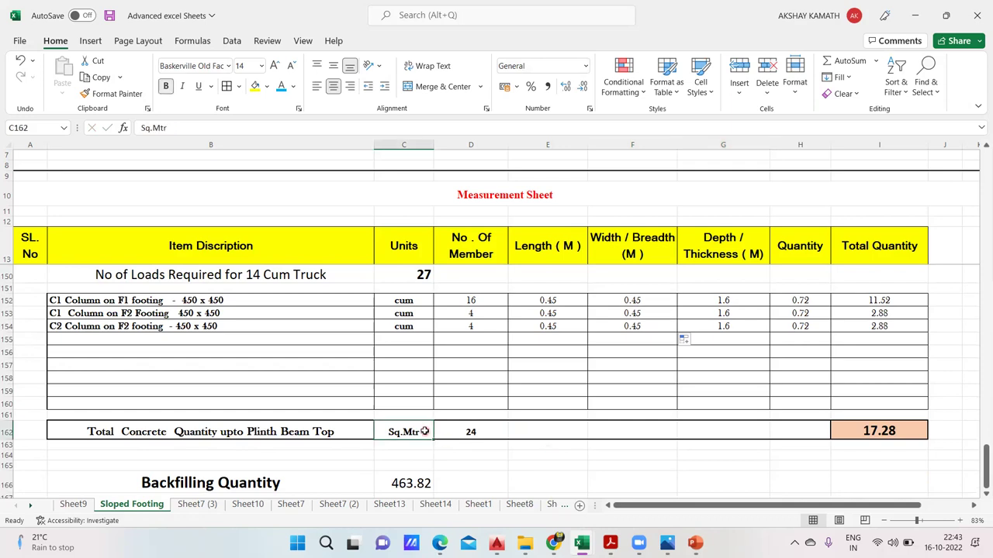
text(cum)
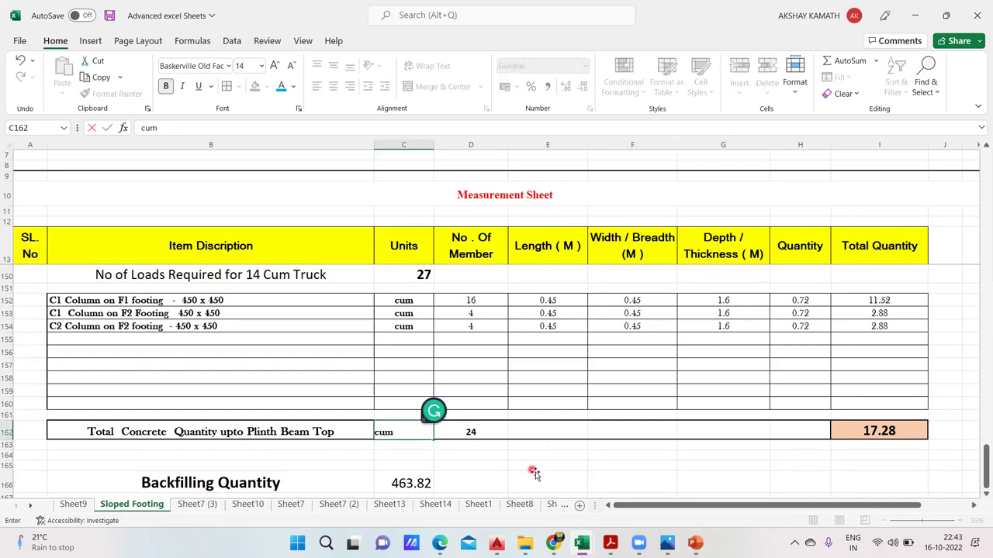
click(534, 474)
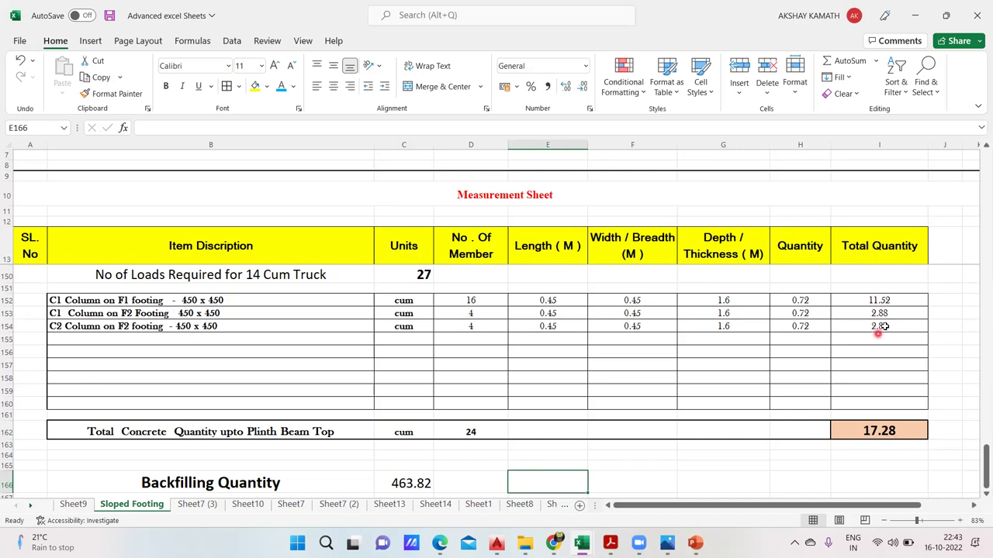
click(900, 457)
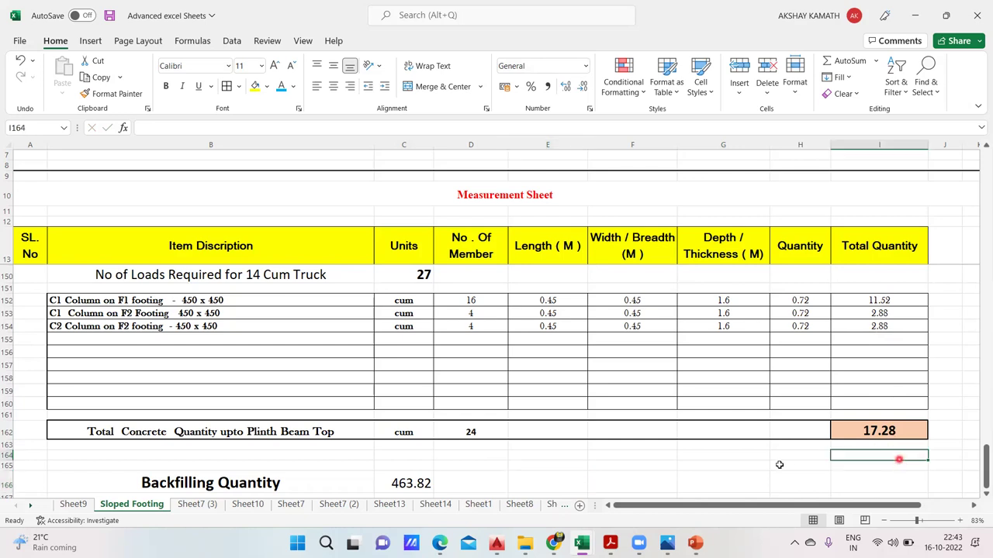
scroll(771, 392, up, 6)
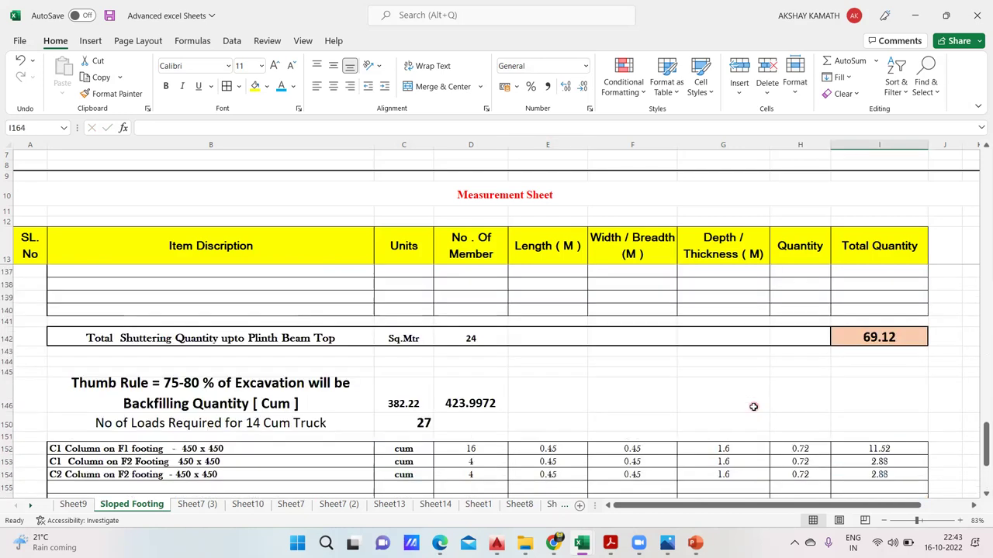
scroll(753, 405, up, 6)
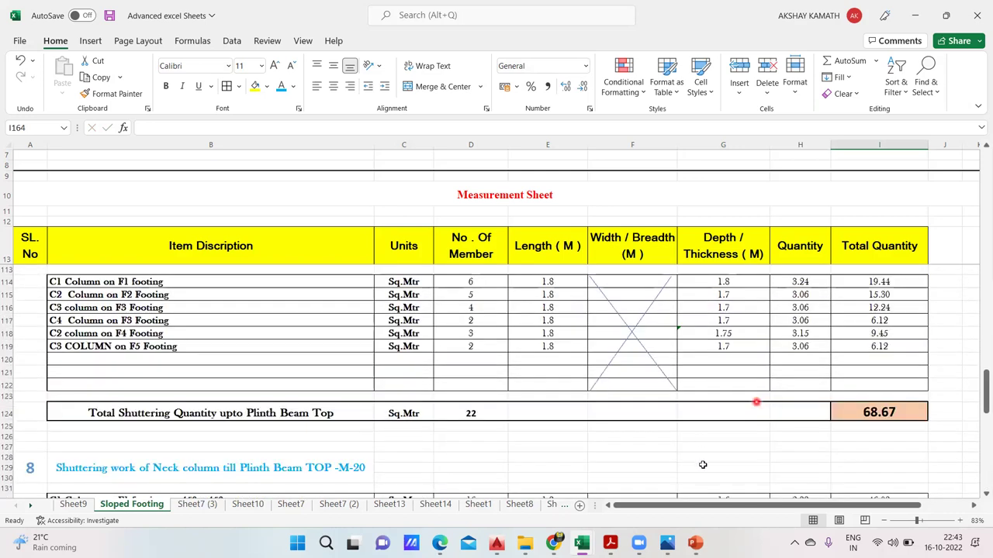
mouse_move(669, 545)
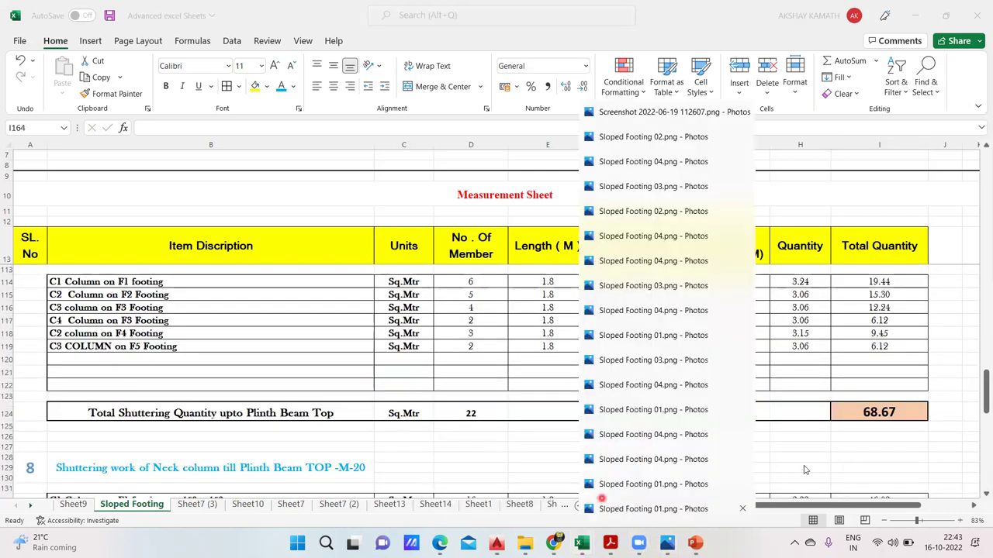
scroll(730, 433, down, 8)
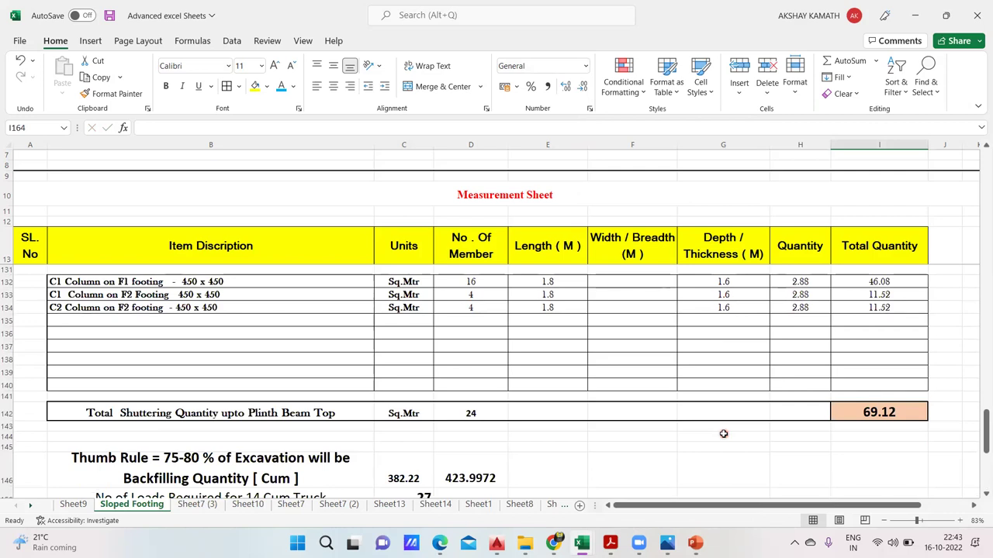
scroll(719, 431, down, 1)
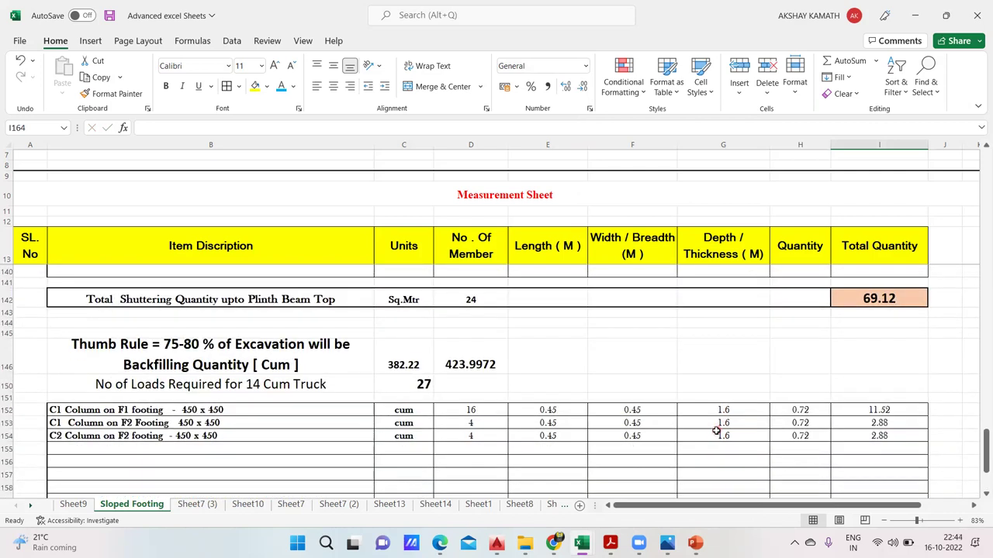
Clear the Backfilling Quantity formula in C166 and start a new one with the total excavation quantity, =I27-
scroll(715, 431, down, 4)
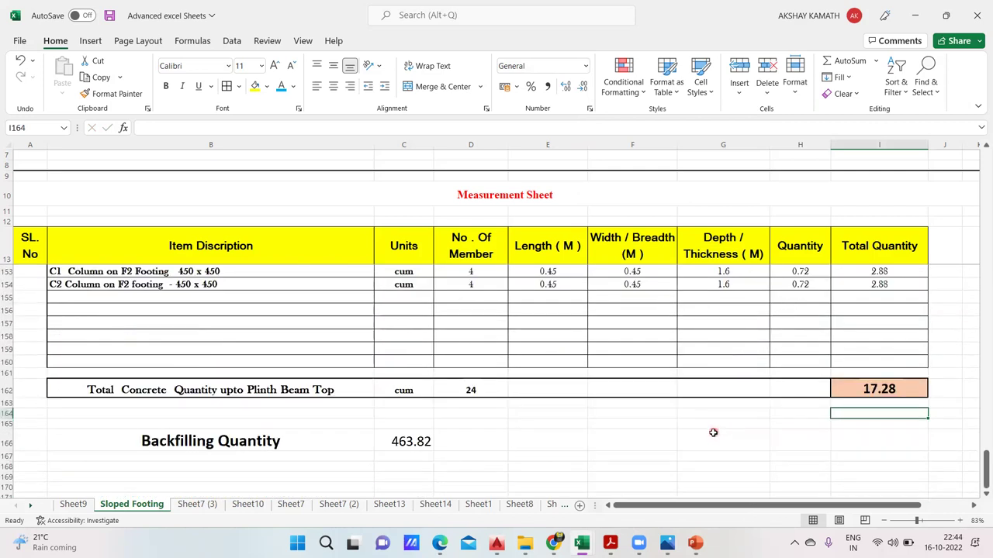
click(422, 445)
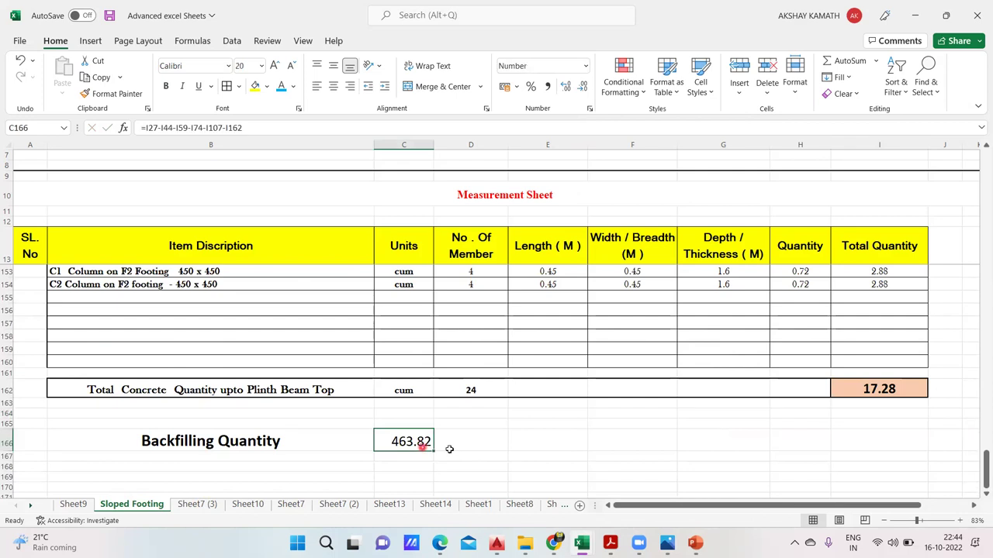
key(Delete)
click(431, 451)
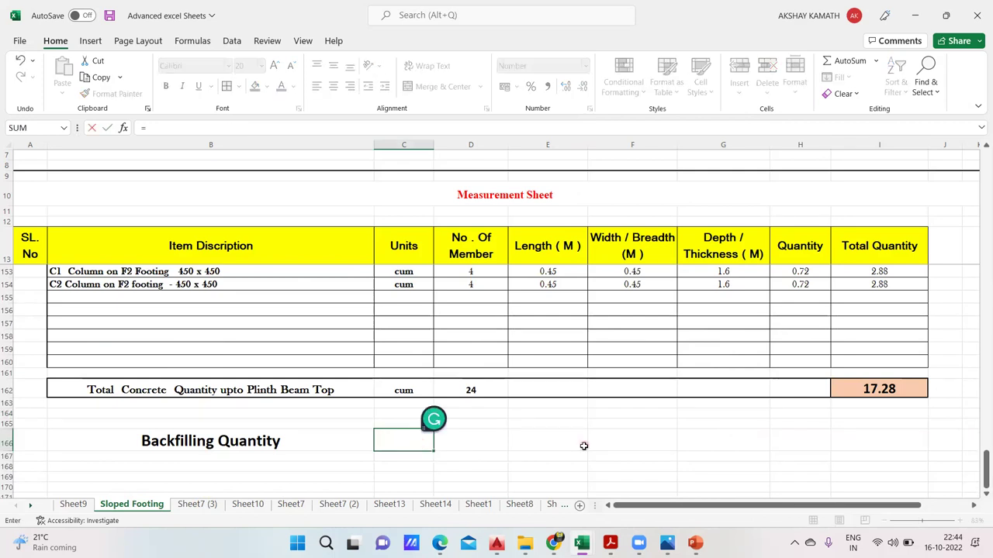
scroll(582, 446, up, 20)
scroll(594, 436, up, 17)
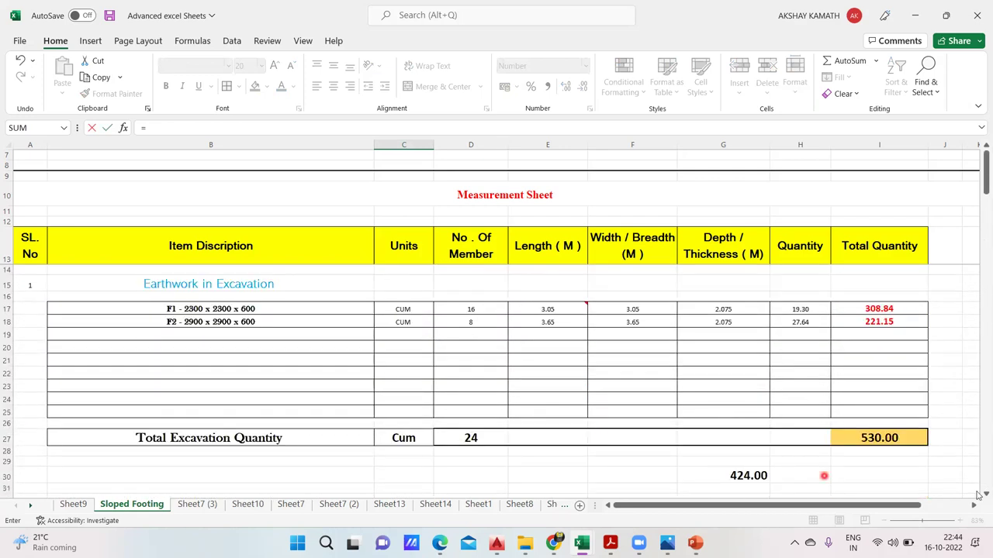
click(892, 439)
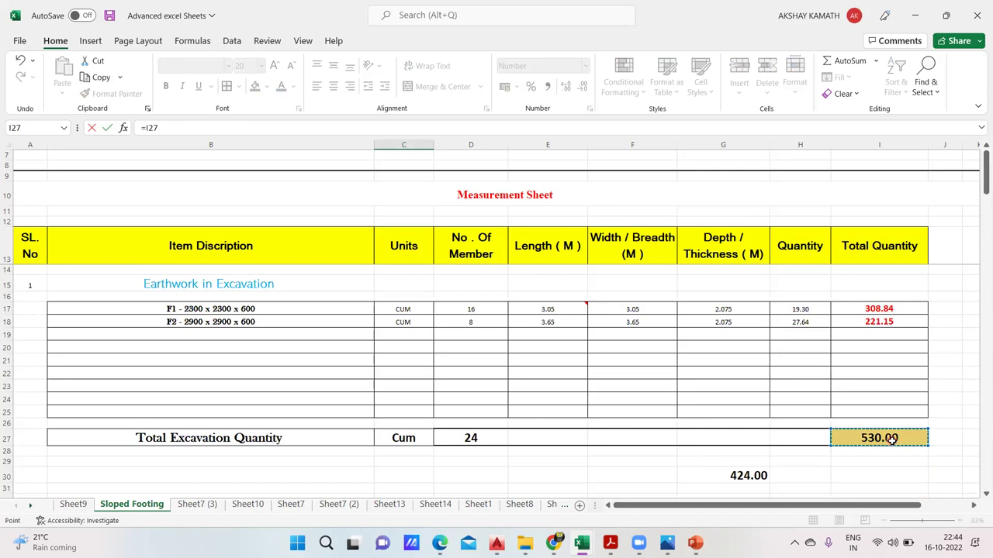
text(-)
Subtract the Total PCC Quantity in I74 in the backfilling formula, skipping the stone soling and sand filling totals
scroll(874, 441, down, 5)
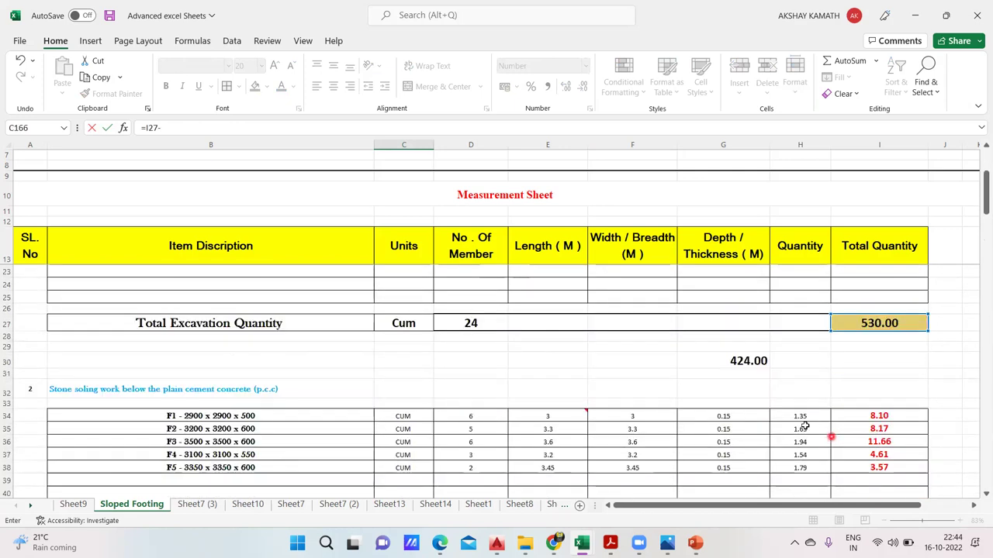
scroll(791, 435, down, 1)
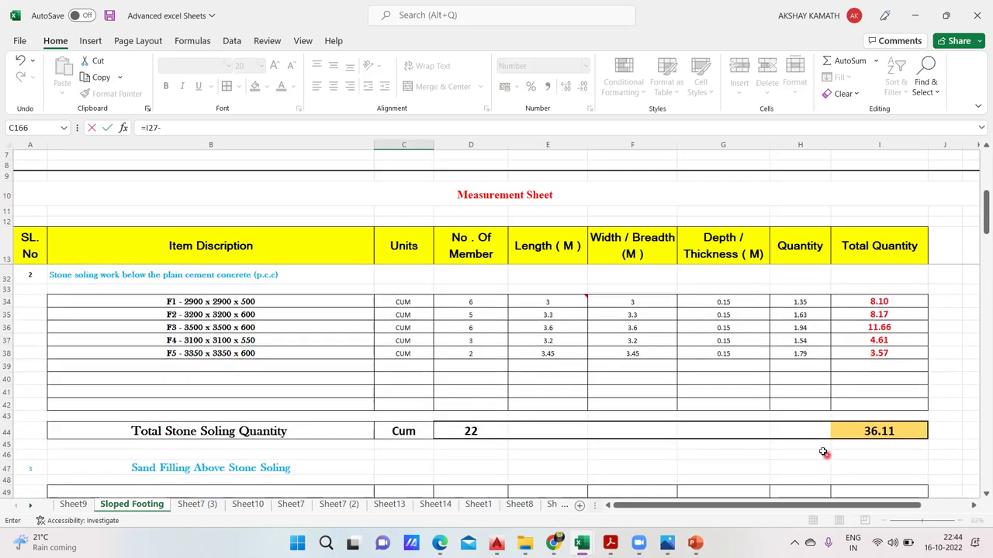
scroll(651, 425, down, 2)
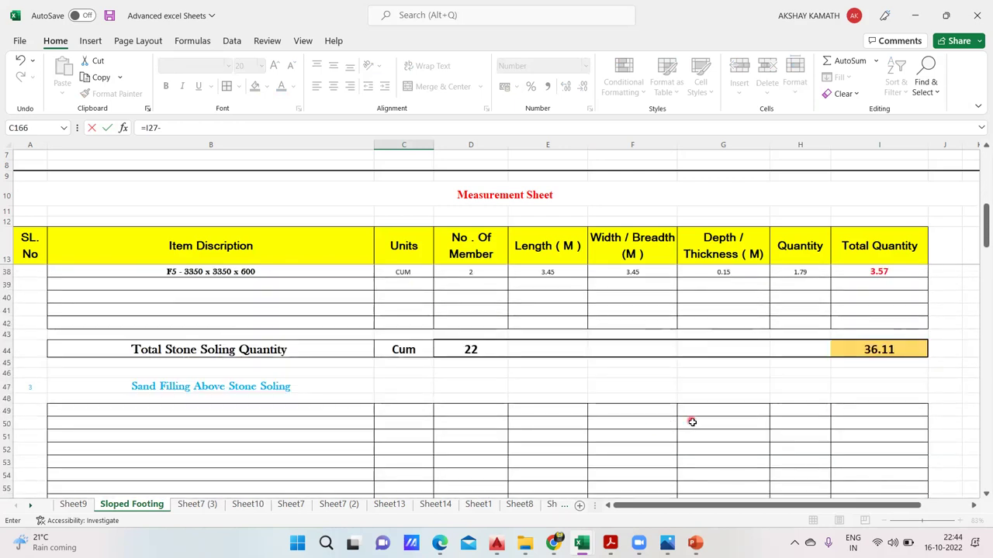
scroll(656, 421, down, 2)
scroll(692, 427, down, 4)
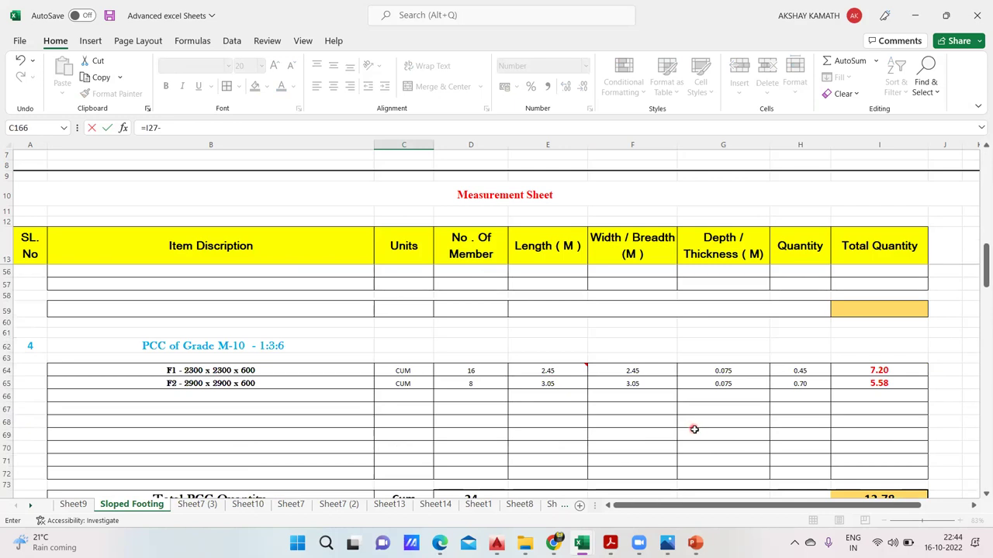
scroll(692, 427, down, 2)
click(883, 427)
text(-)
Subtract the Total Footing concrete Quantity in I108 in the backfilling formula
scroll(699, 417, down, 2)
scroll(698, 417, down, 2)
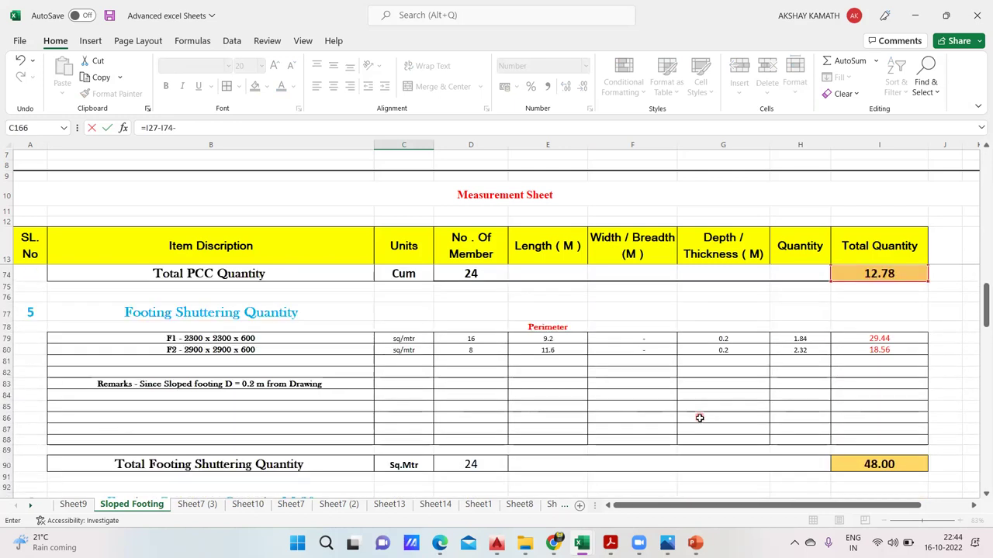
scroll(699, 418, down, 5)
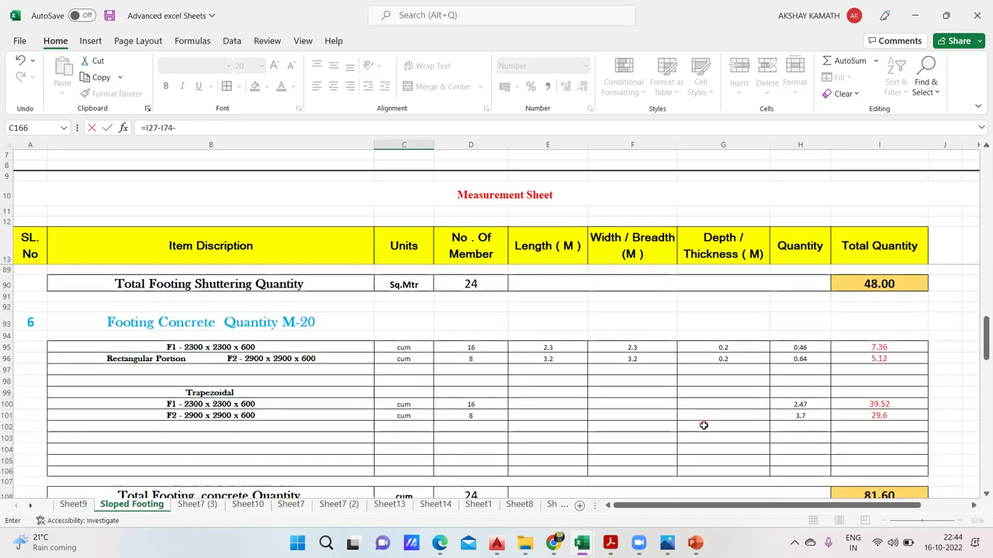
scroll(704, 425, down, 1)
click(896, 459)
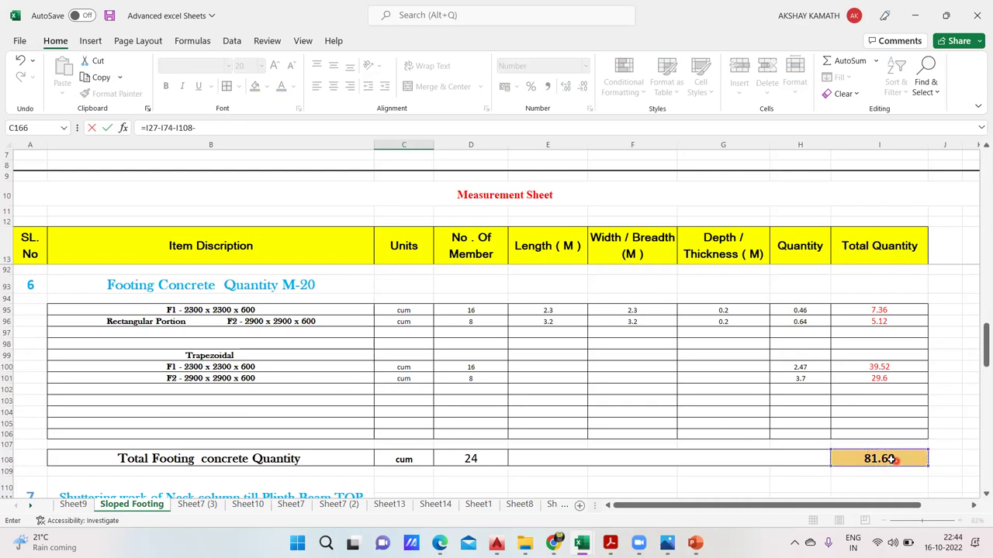
Complete the backfilling formula by subtracting the neck column concrete total in I162, giving =I27-I74-I108-I162
scroll(807, 401, down, 5)
scroll(805, 401, down, 6)
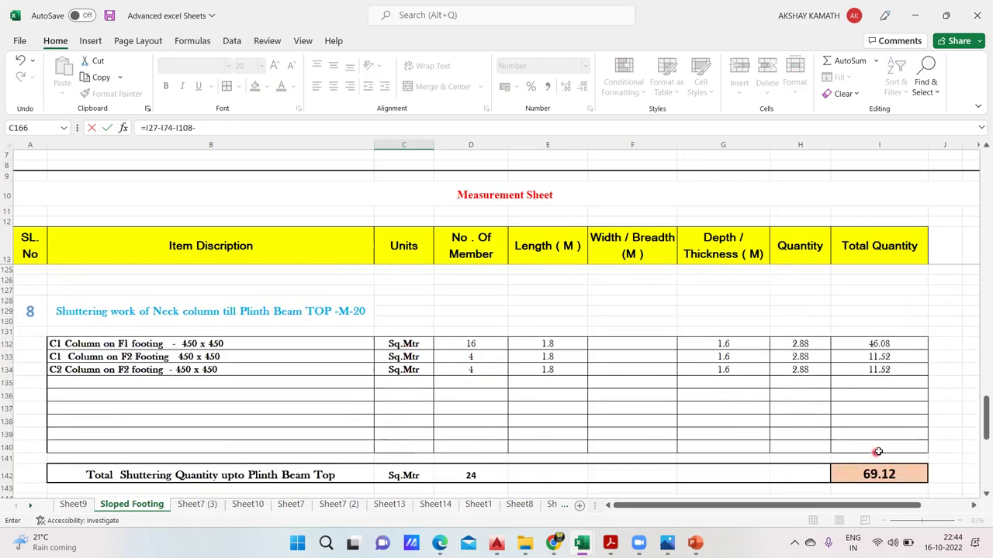
scroll(878, 451, down, 1)
scroll(878, 451, up, 2)
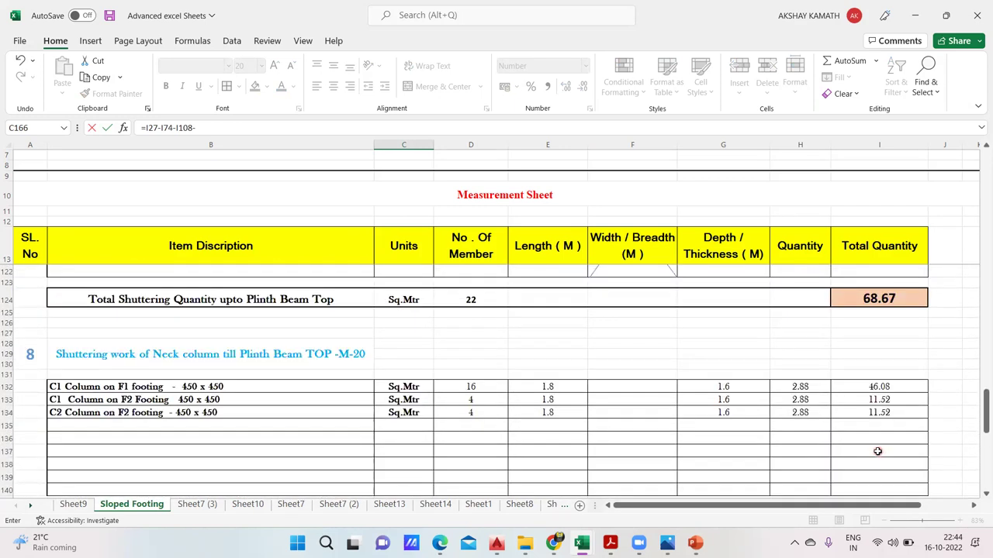
scroll(877, 452, down, 5)
scroll(878, 449, down, 3)
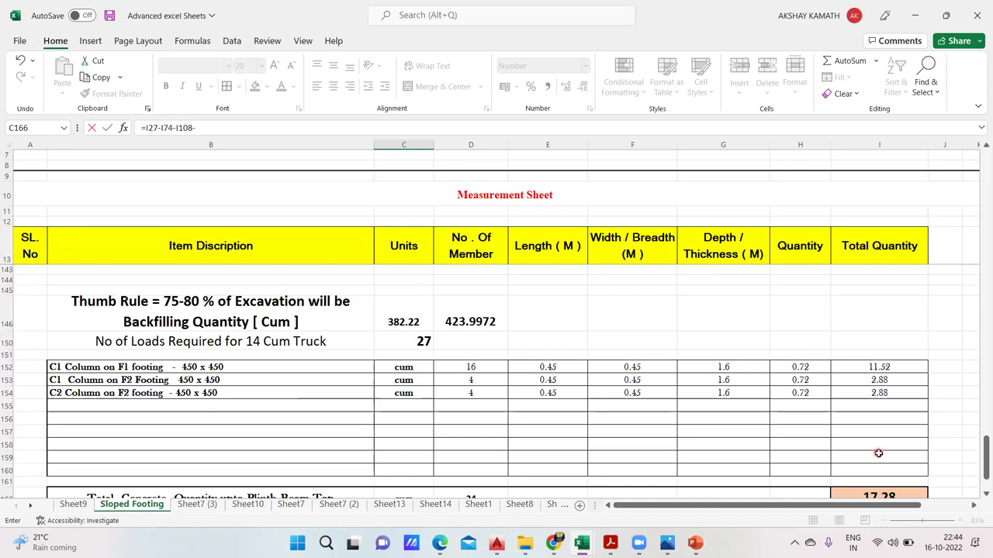
click(891, 466)
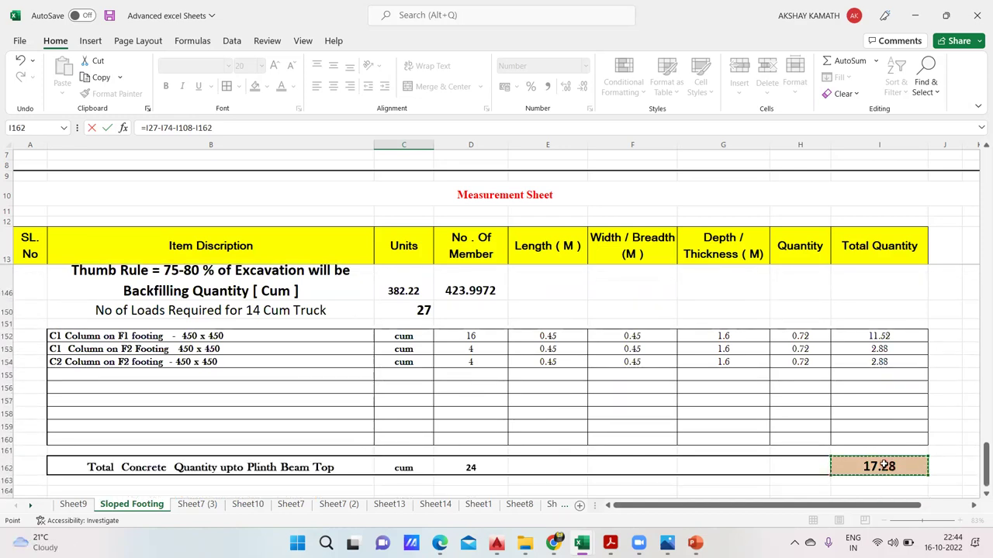
key(Return)
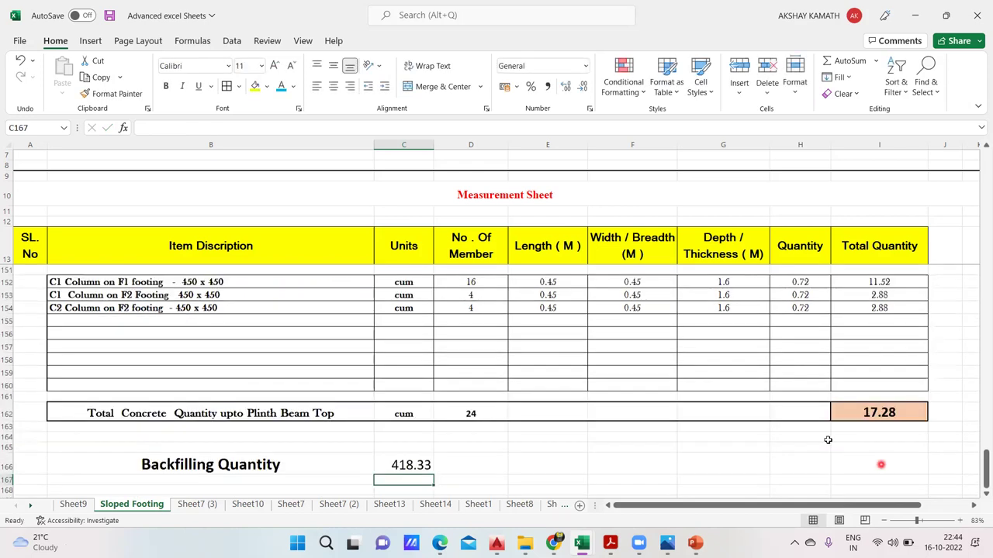
Enter 0.8* in D166 beside the Backfilling Quantity and try to multiply it by the total excavation quantity in I27
click(429, 470)
click(439, 473)
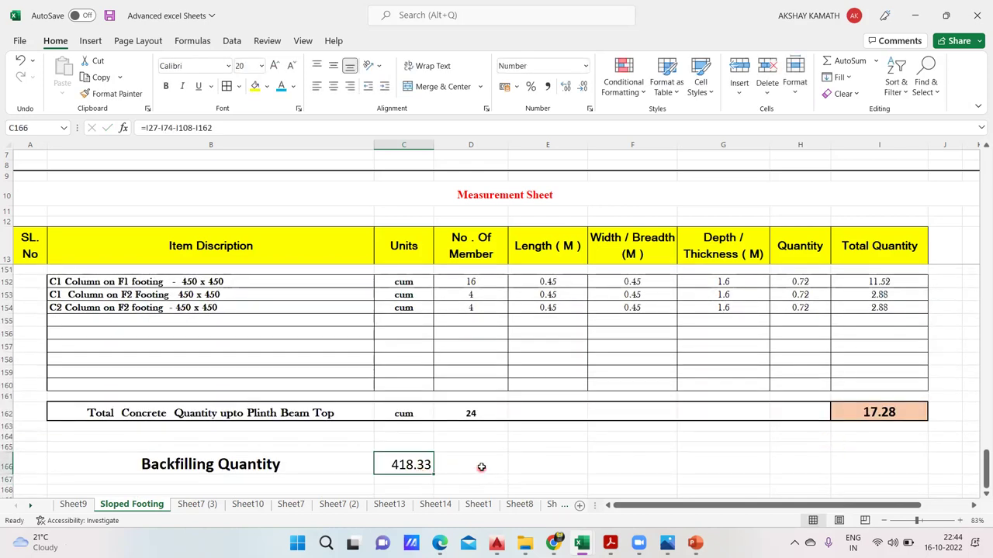
click(481, 467)
double_click(481, 467)
text(0.8*)
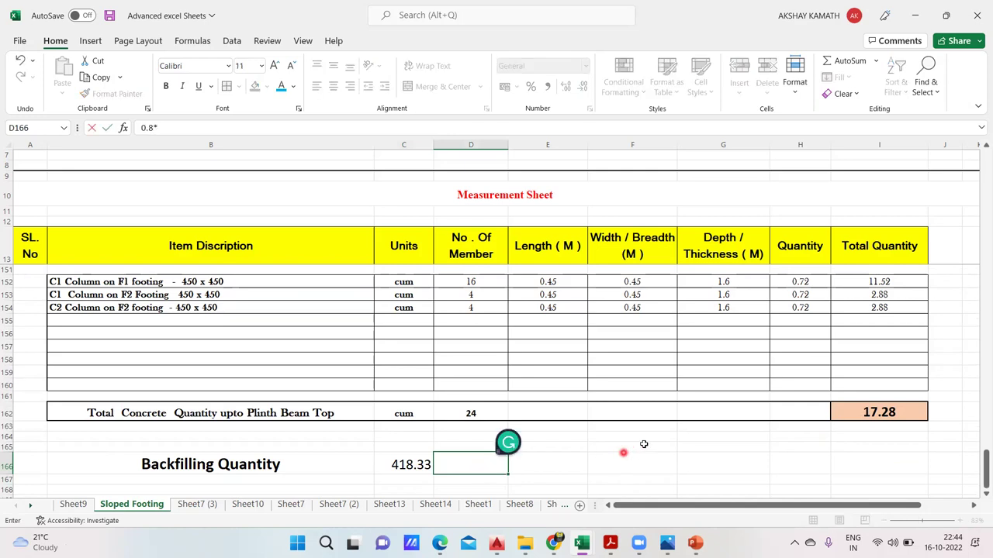
scroll(698, 442, up, 10)
scroll(757, 440, up, 20)
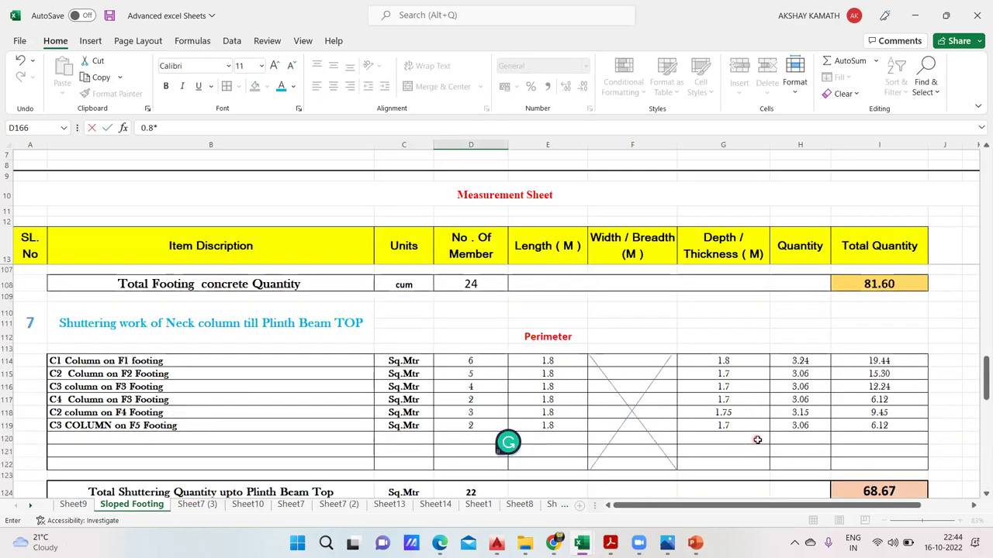
scroll(756, 440, up, 1)
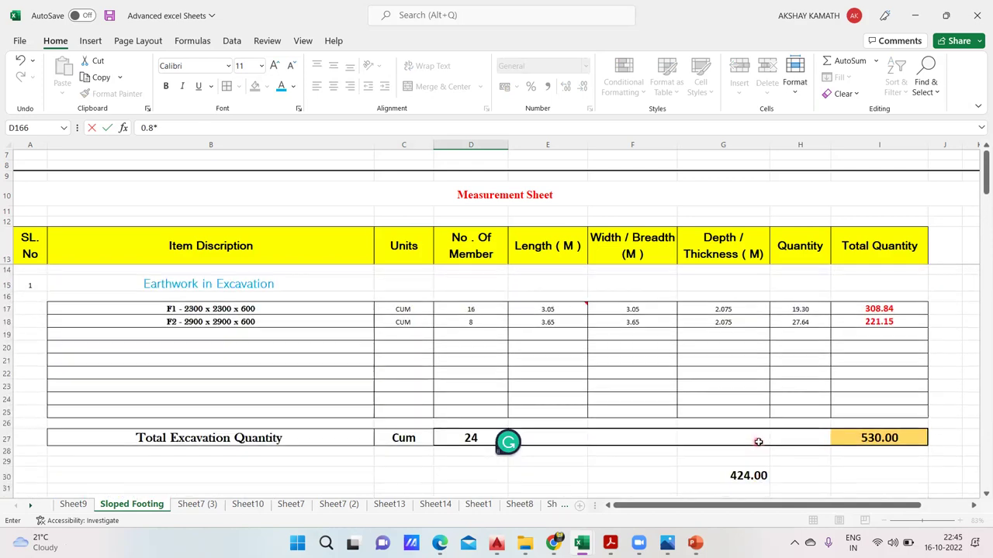
click(888, 439)
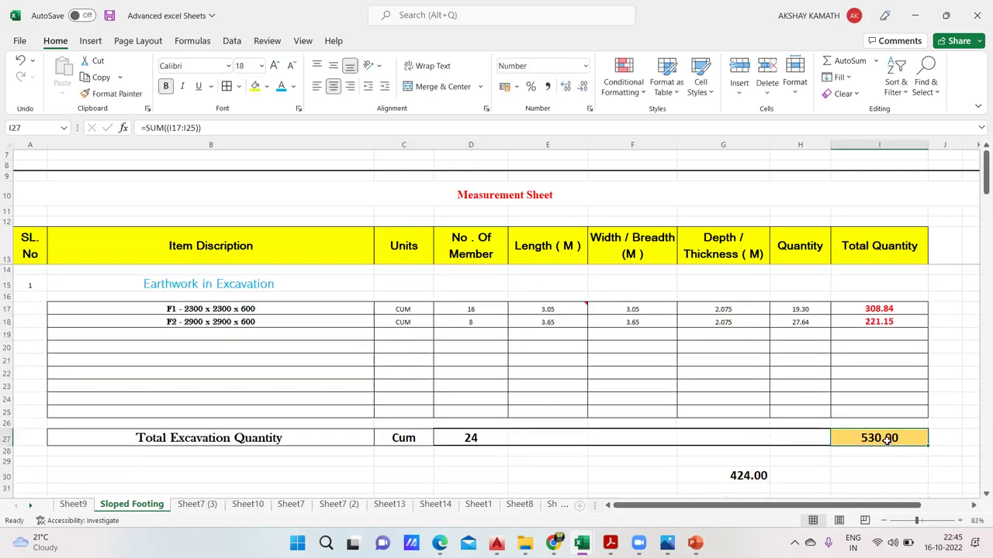
key(Return)
Reopen the 0.8* entry in D166 and try again to reference the total excavation quantity in I27
scroll(801, 440, down, 6)
scroll(801, 441, down, 20)
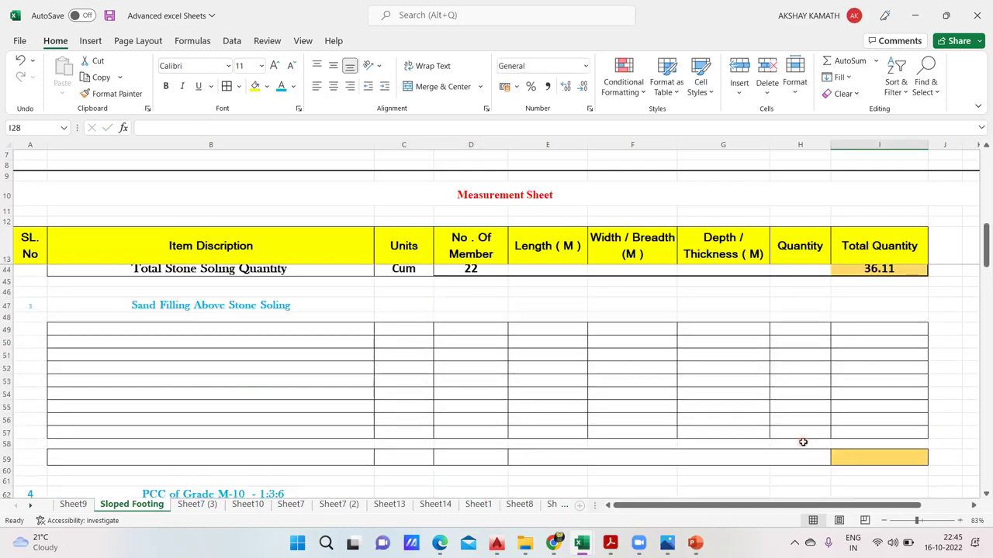
scroll(801, 453, down, 15)
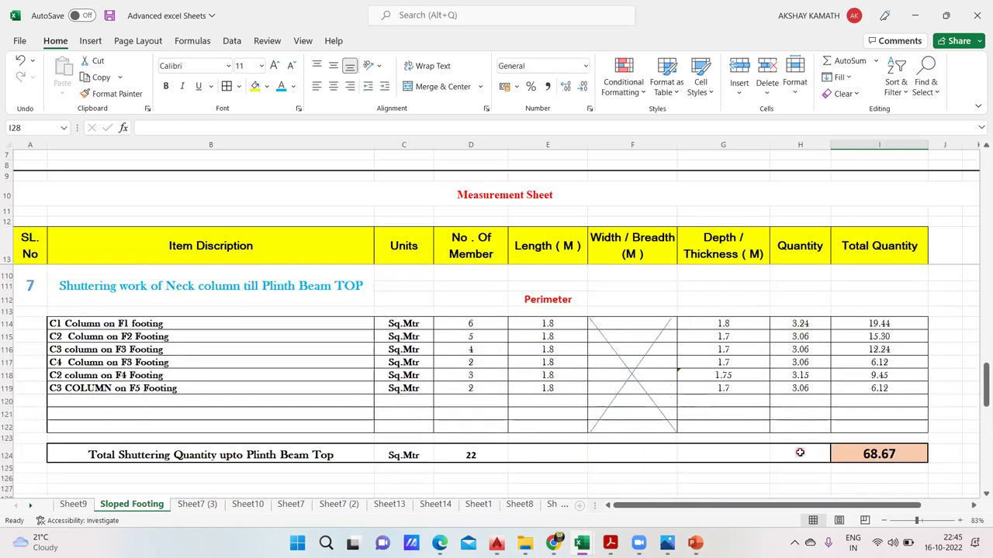
scroll(798, 469, down, 3)
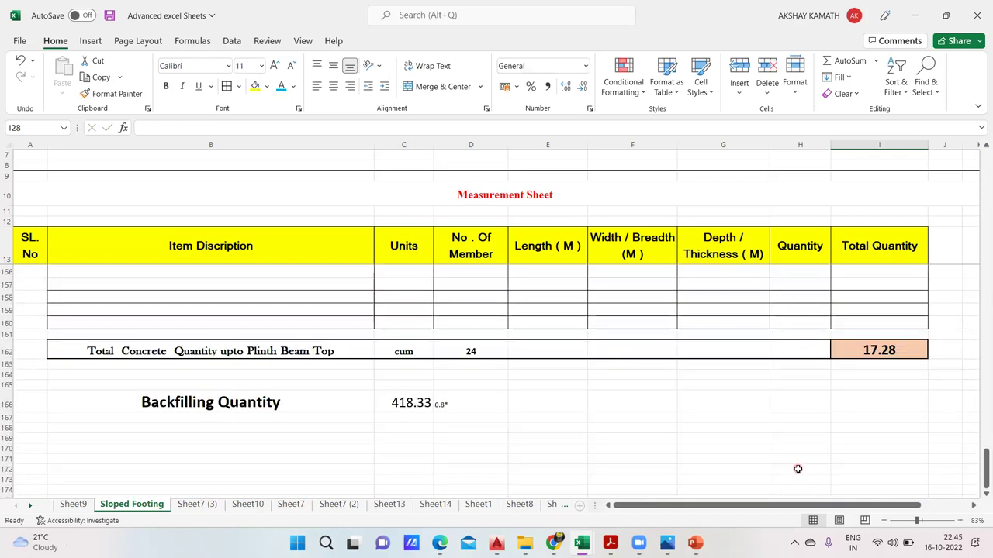
click(472, 404)
text(0.8*)
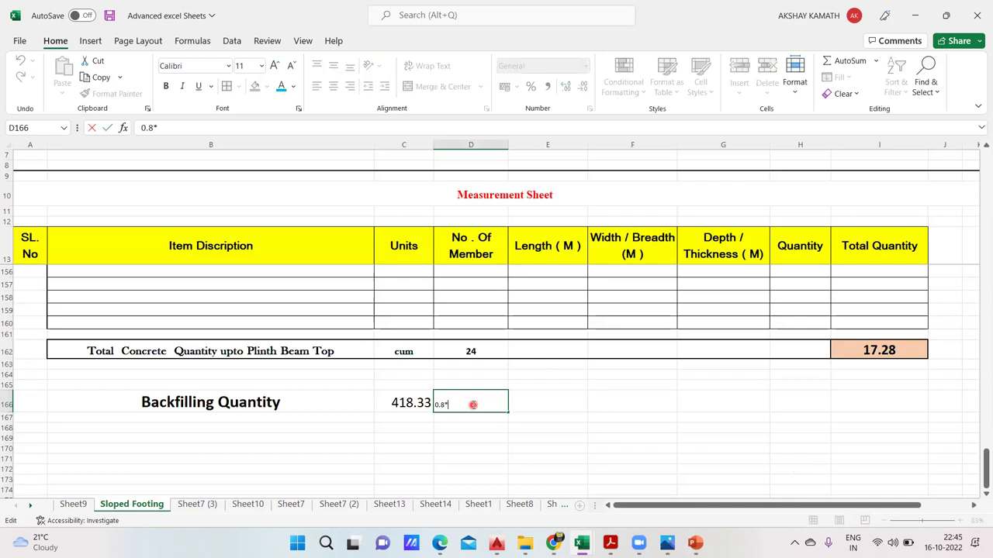
scroll(830, 426, up, 11)
scroll(843, 426, up, 20)
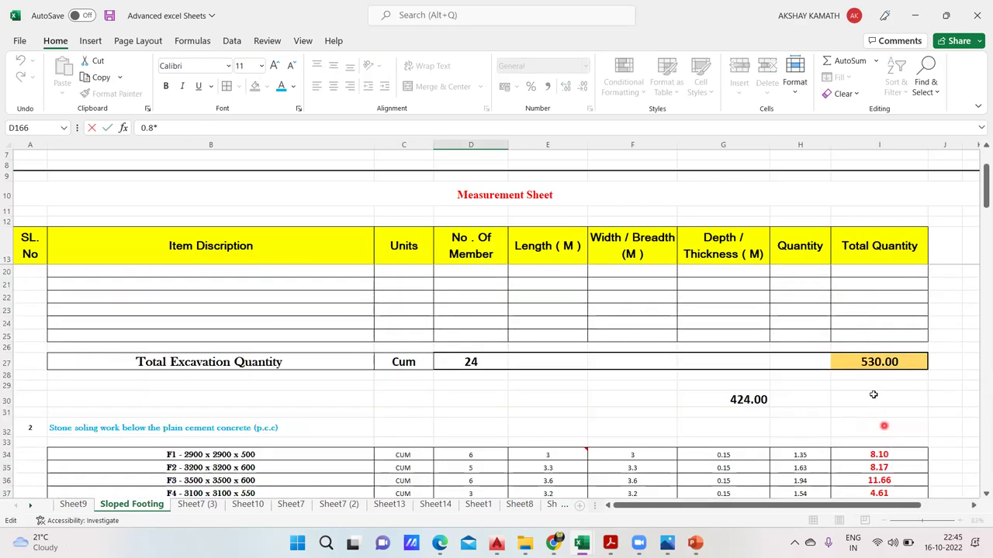
click(874, 361)
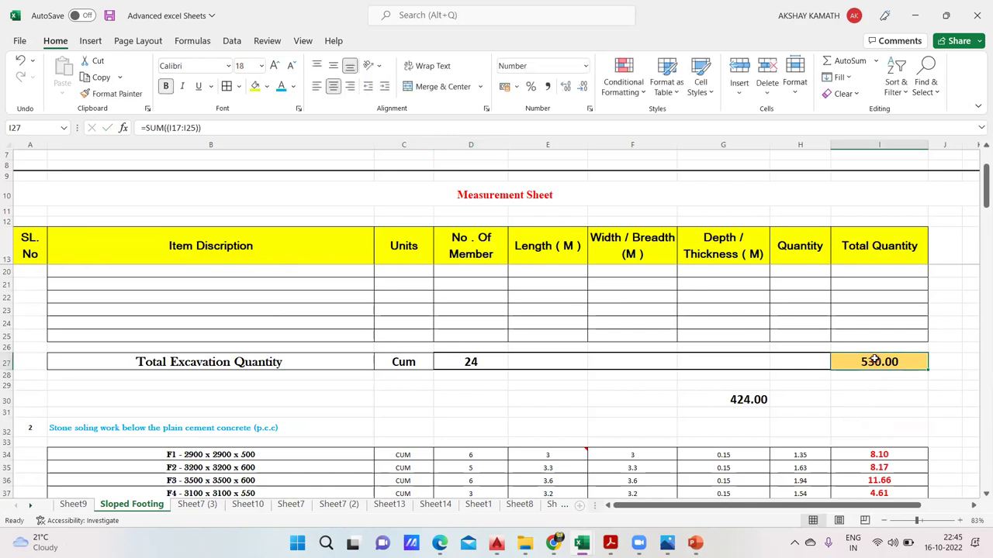
key(Return)
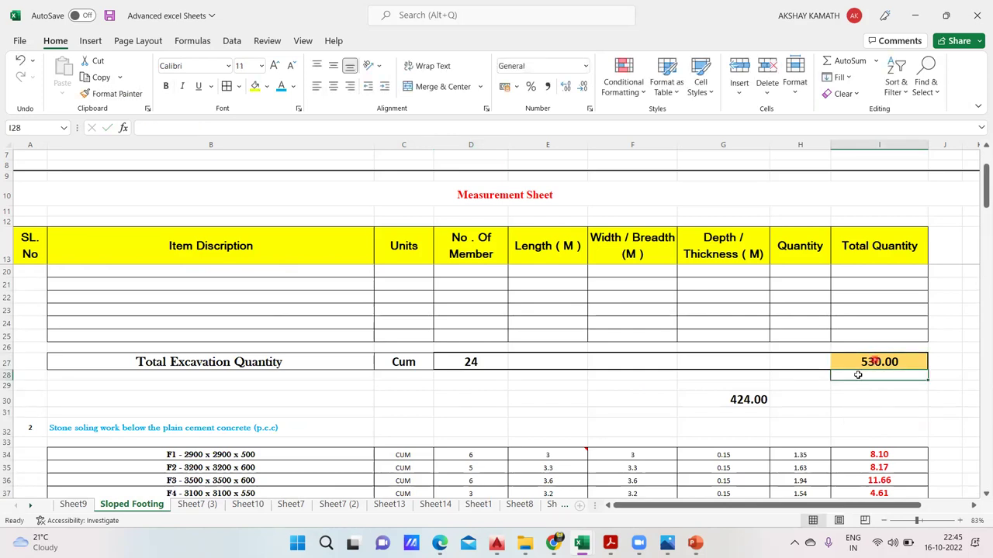
Complete the 80 % thumb-rule check in D166 as a formula with the excavation total as a number, +0.8*530
scroll(846, 396, down, 2)
drag(978, 214, 978, 489)
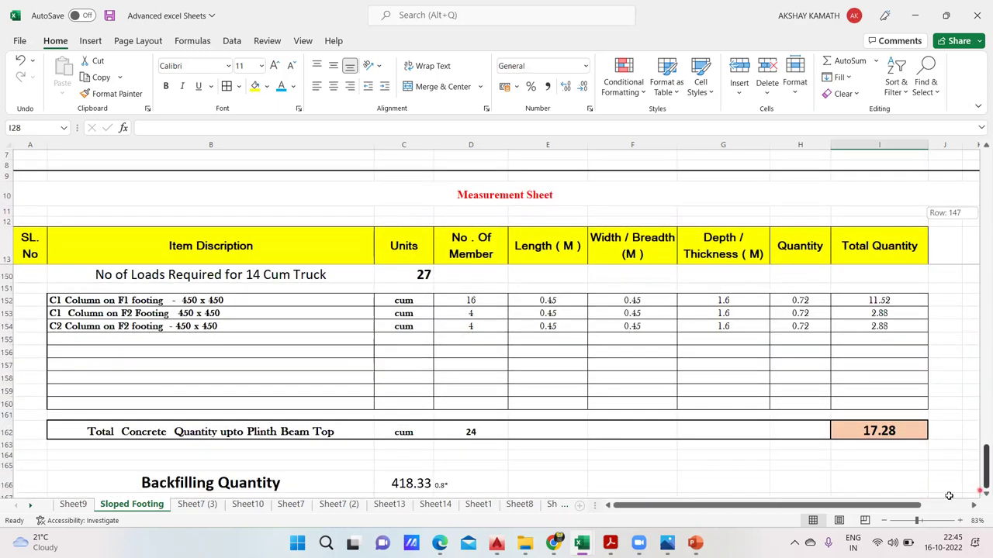
click(456, 483)
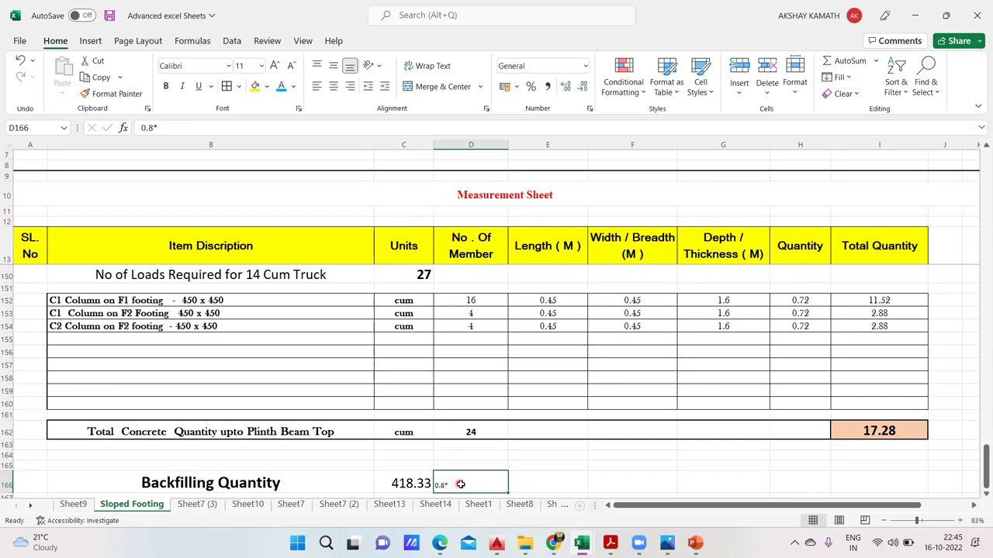
double_click(460, 484)
text(530)
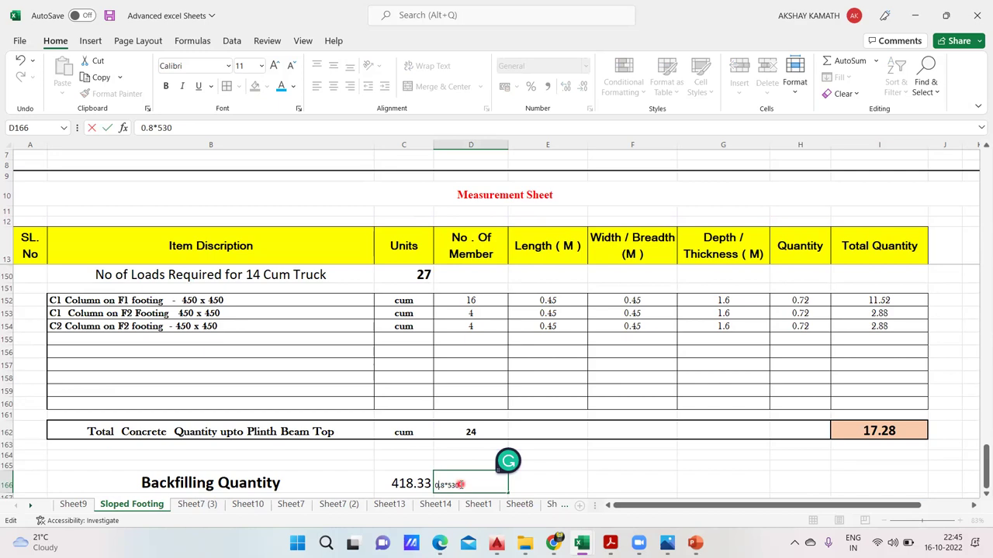
key(Home)
text(+)
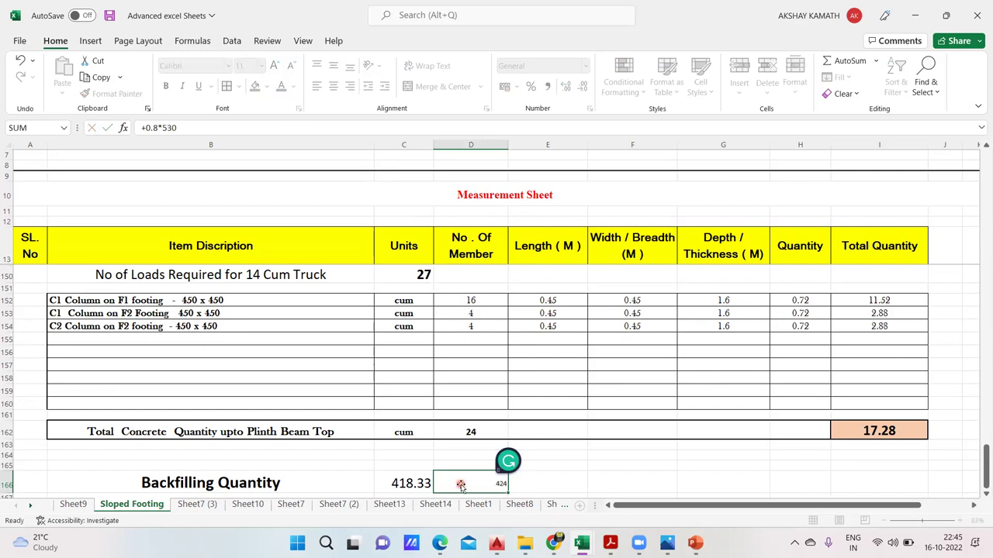
key(Return)
Format the thumb-rule result in D166 as bold, size 16 and centred
click(484, 463)
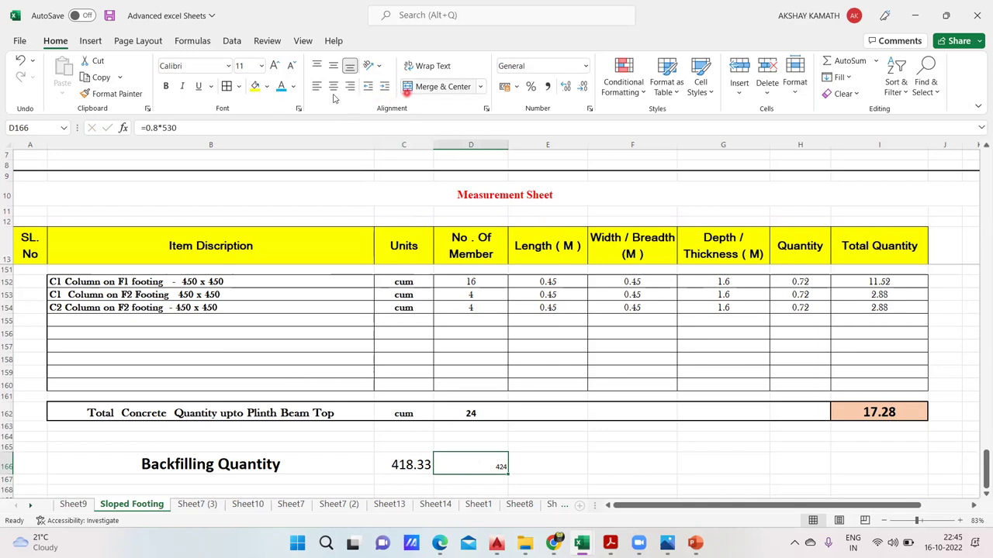
click(165, 86)
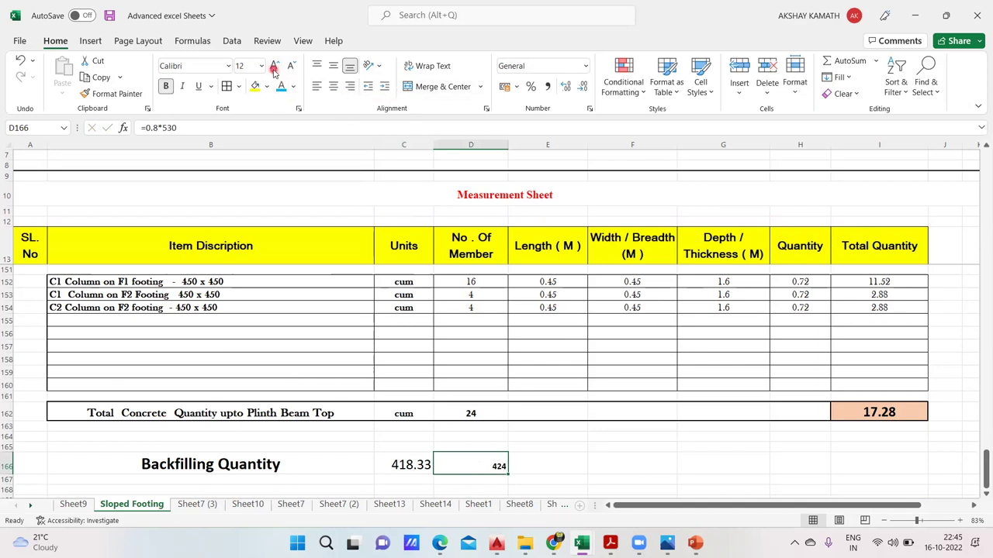
click(334, 86)
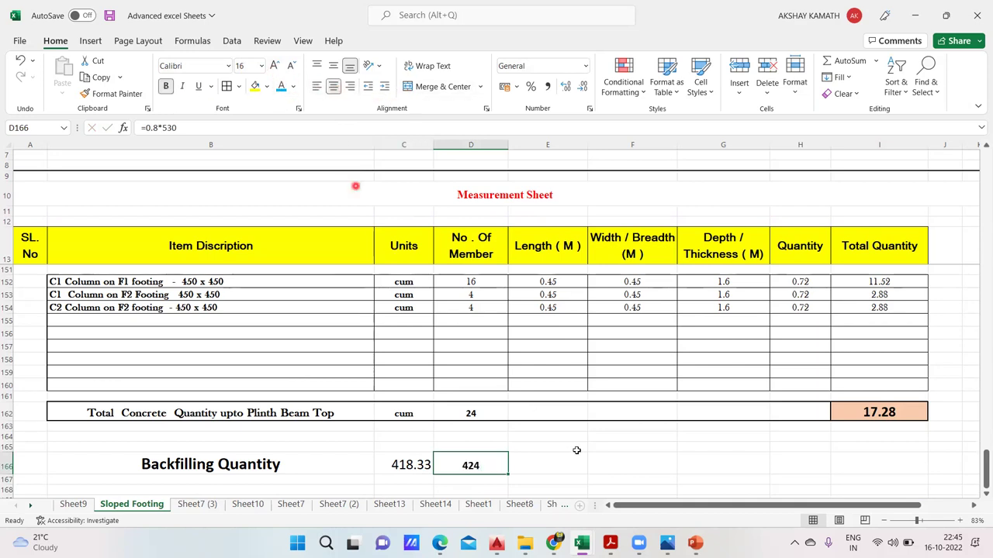
click(614, 473)
Change the thumb-rule factor in D166 to 75 %, making the formula =0.75*530
click(475, 467)
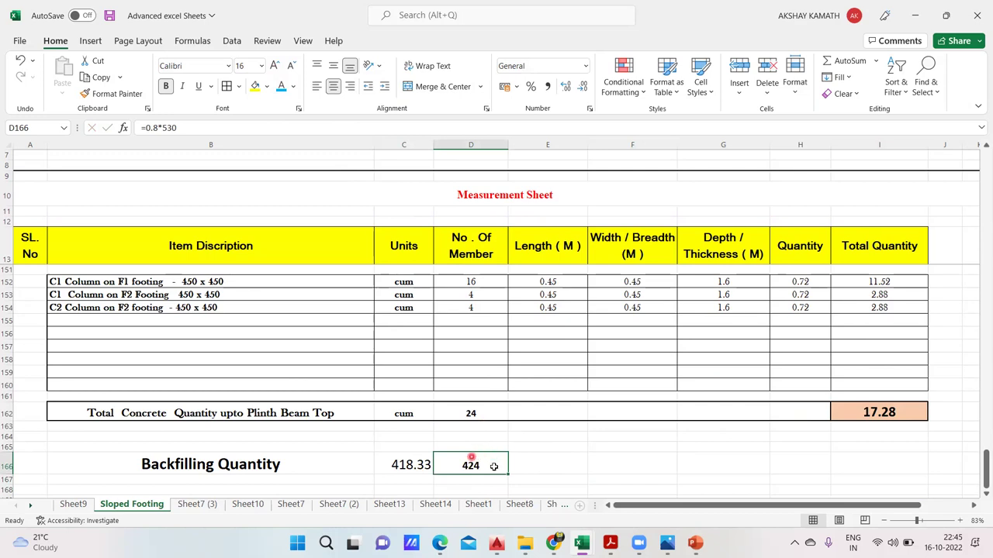
click(155, 128)
key(BackSpace)
text(75)
key(Return)
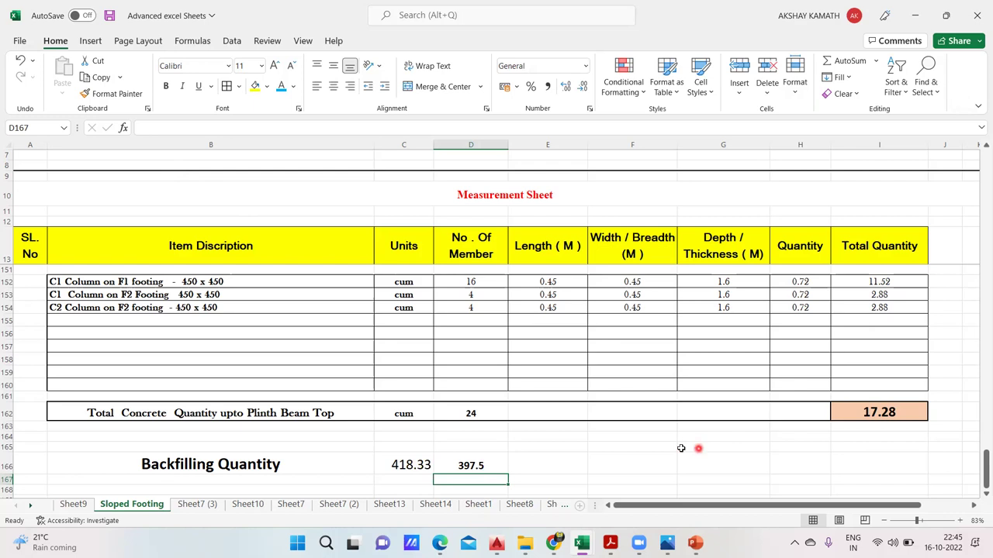
Review the PCC, footing shuttering, footing concrete and neck column sections of the measurement sheet down to the Backfilling Quantity row
click(490, 468)
scroll(645, 481, up, 13)
scroll(647, 486, up, 15)
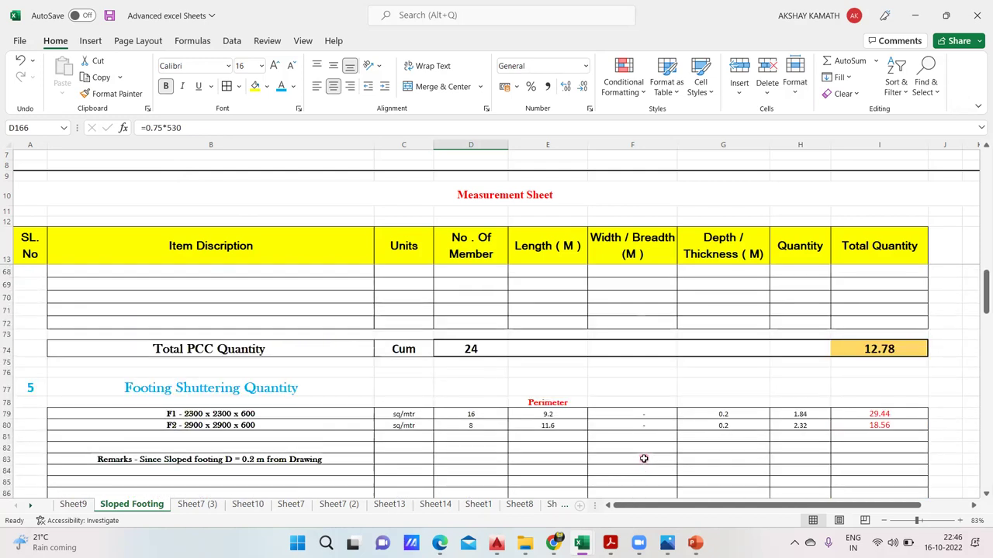
scroll(637, 388, up, 4)
scroll(625, 348, down, 10)
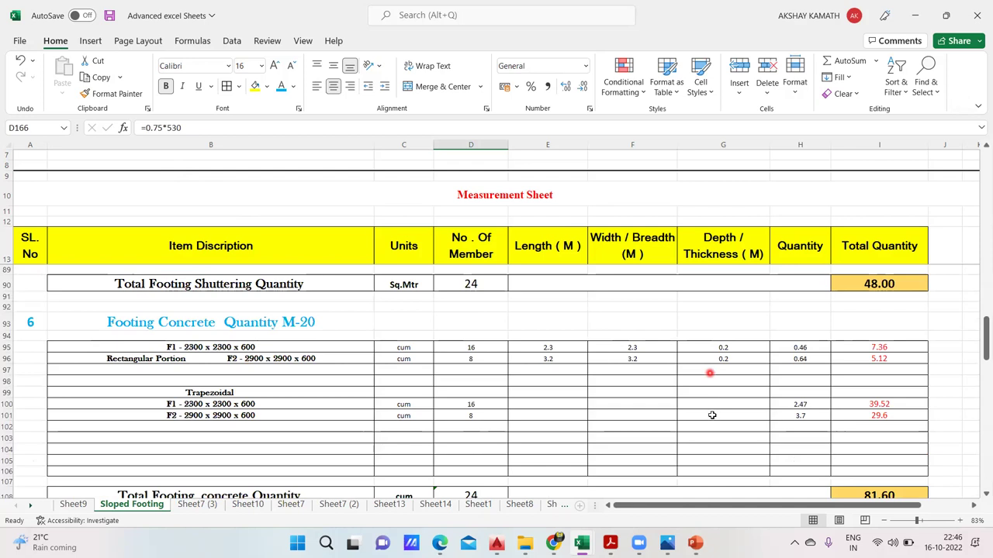
scroll(711, 414, down, 3)
scroll(712, 418, down, 2)
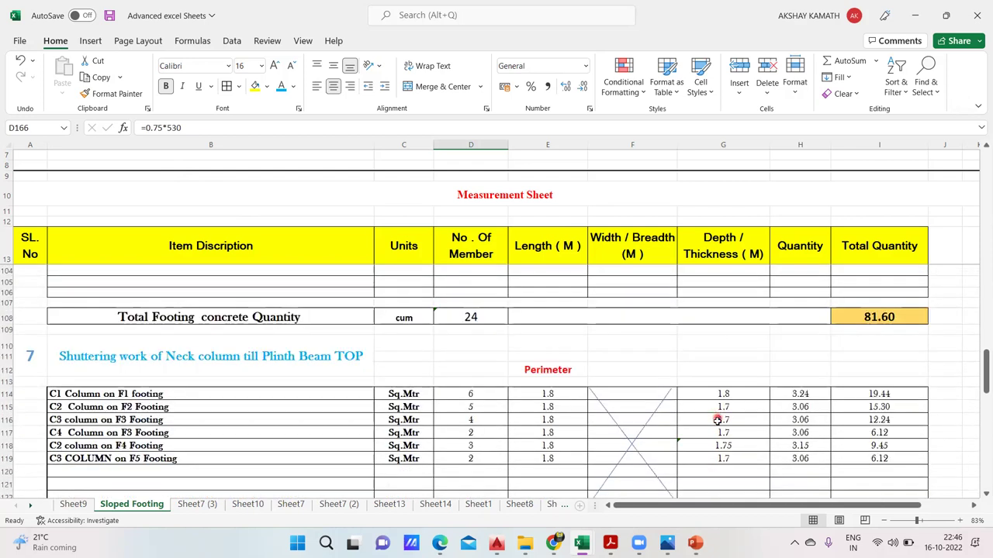
scroll(717, 419, down, 10)
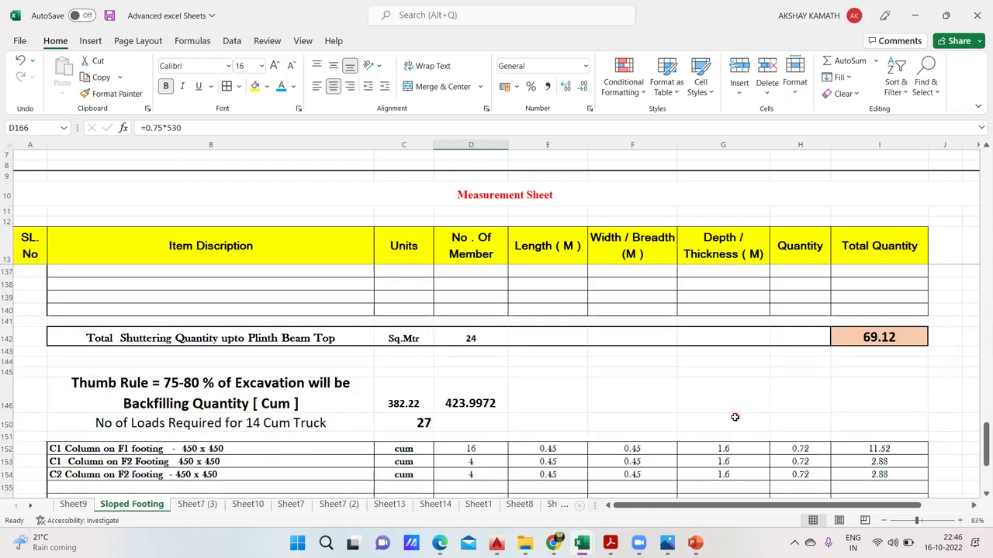
scroll(735, 417, down, 4)
scroll(742, 410, down, 2)
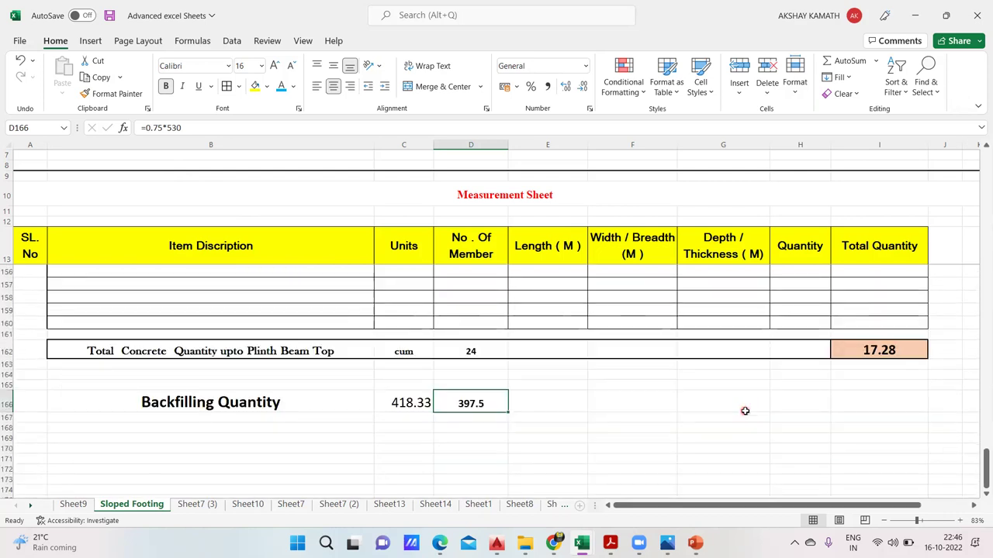